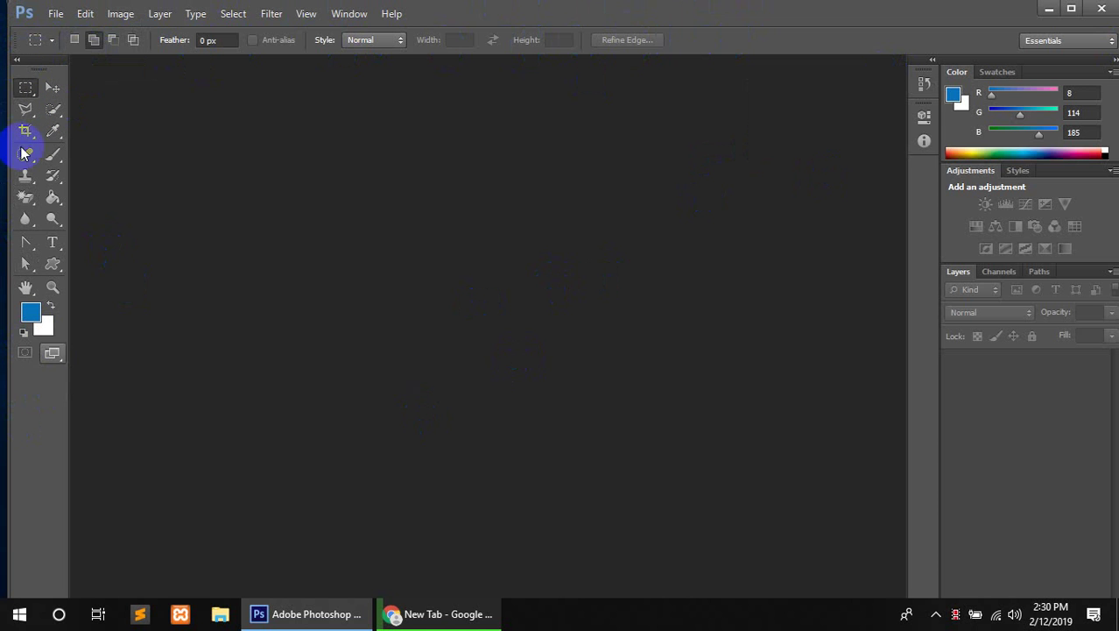
- Undock the panel group containing Color, Adjustments and Layers, and close it
click(25, 87)
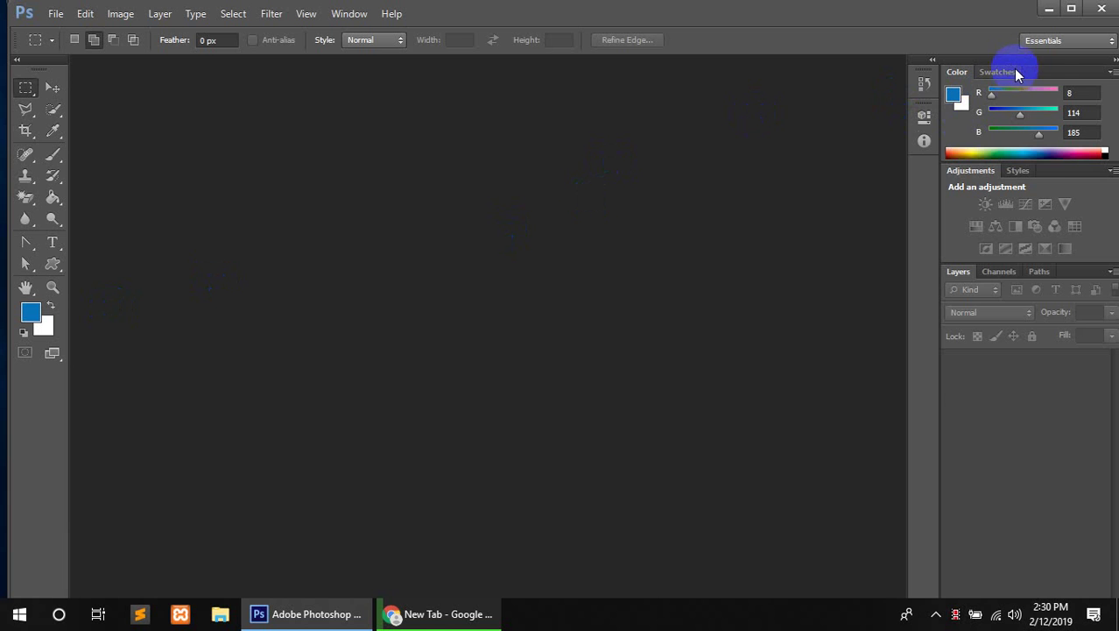
drag(1043, 61, 1039, 116)
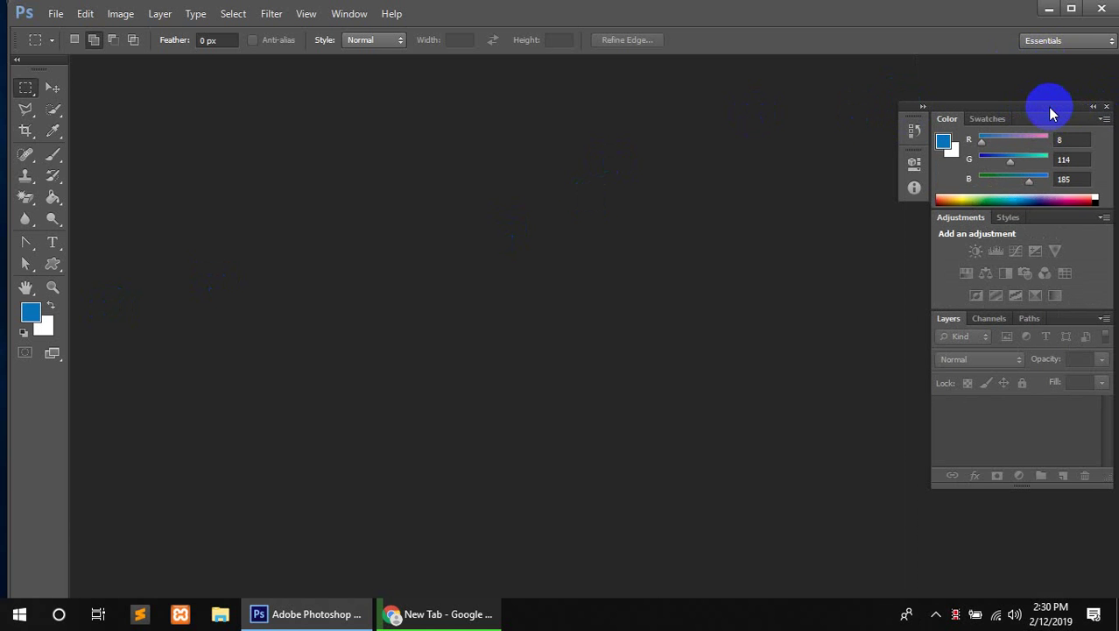
drag(1052, 110, 967, 115)
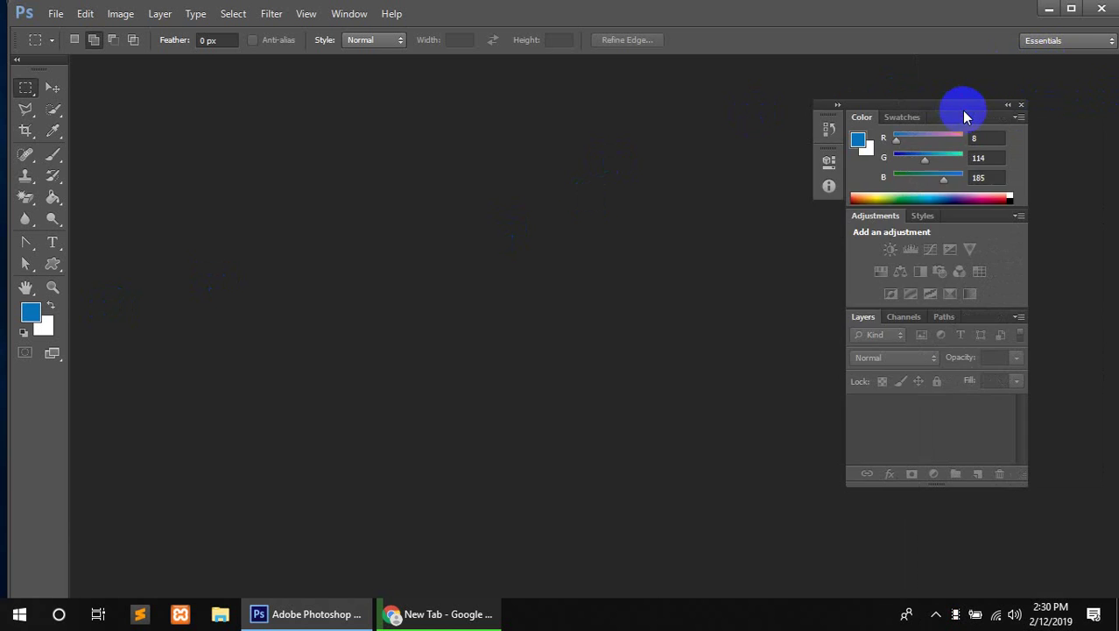
click(1022, 105)
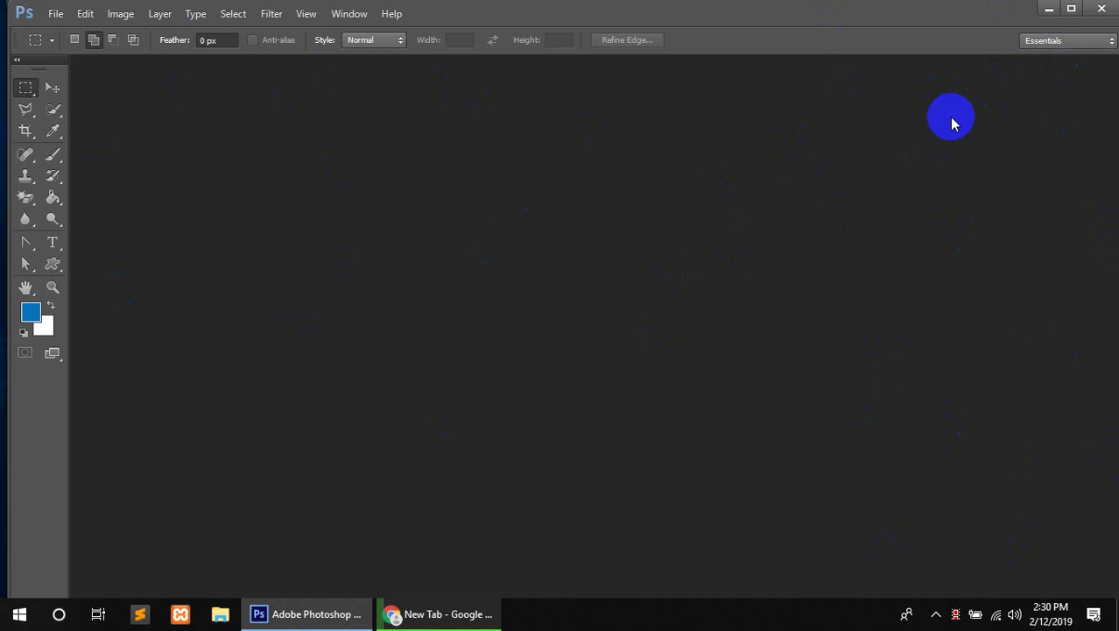
- Reopen the Layers panel with its group and dock the group back at the workspace edge
click(352, 15)
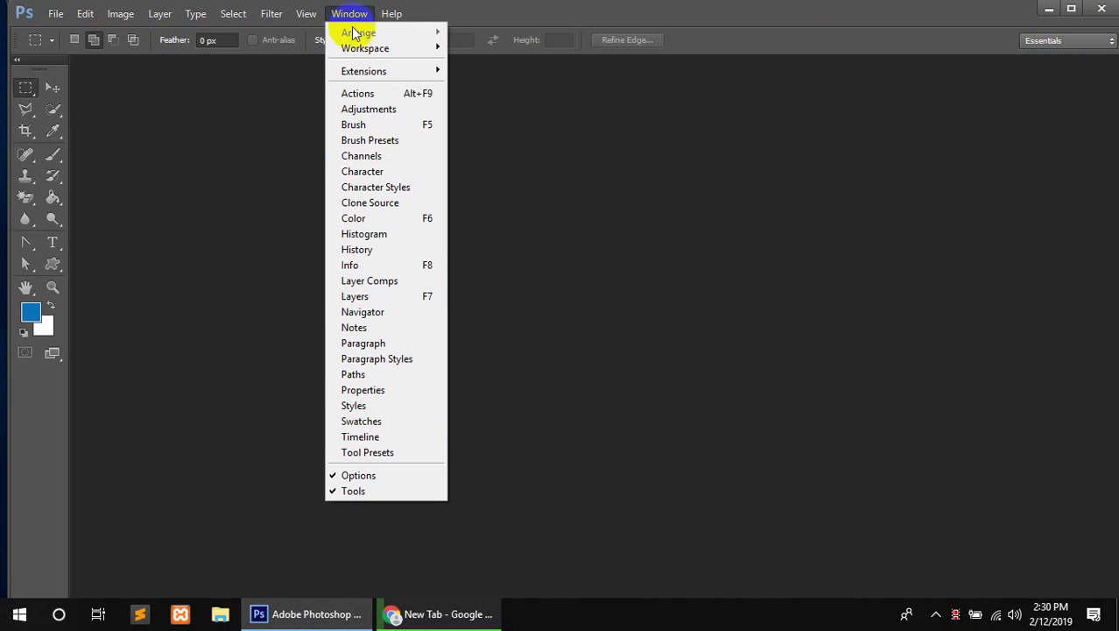
click(359, 296)
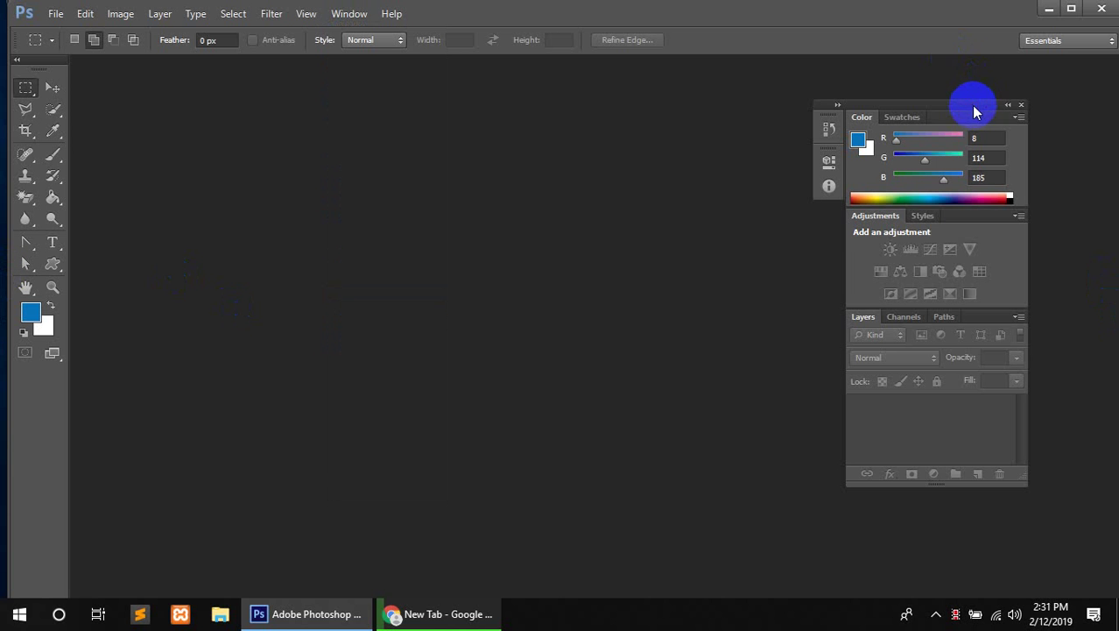
drag(974, 111, 1108, 70)
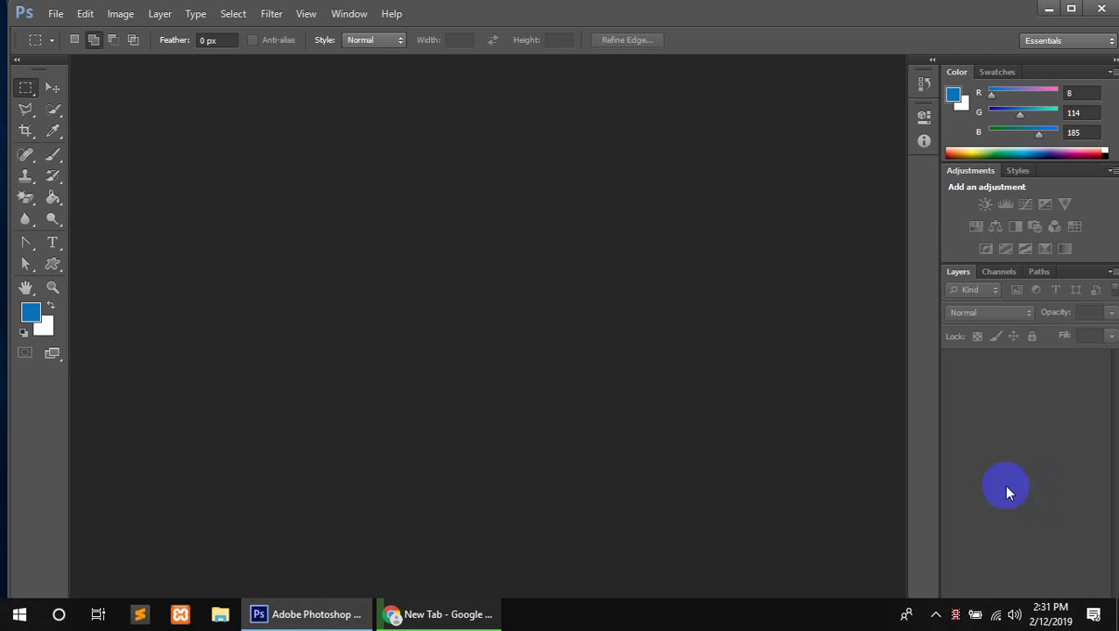
- Reset the Essentials workspace and expand the toolbox to two columns
click(346, 14)
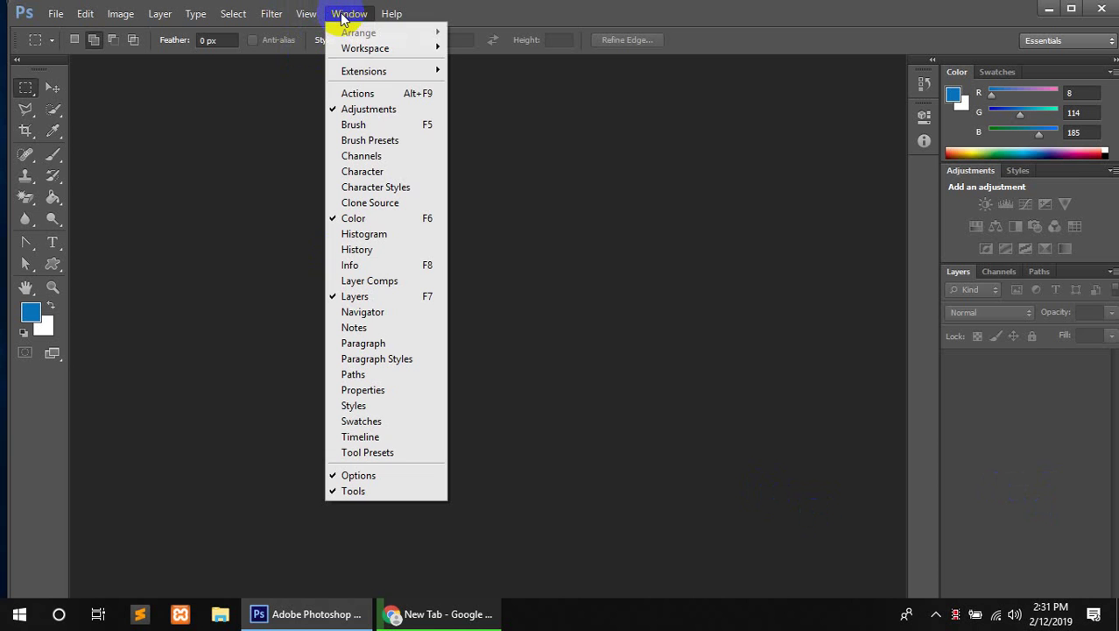
mouse_move(368, 56)
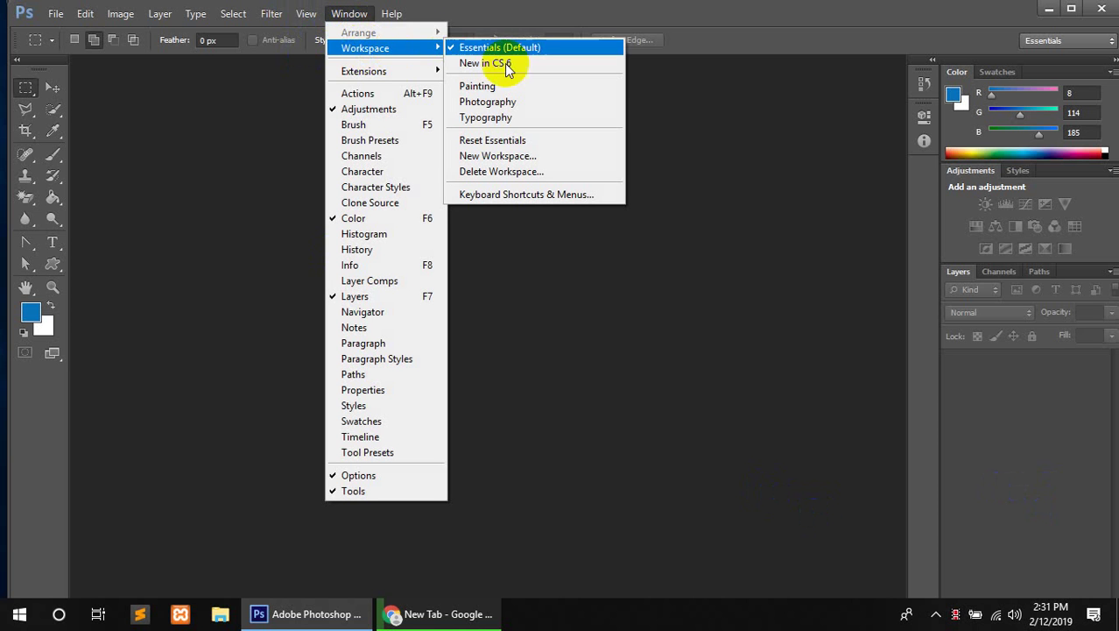
click(526, 141)
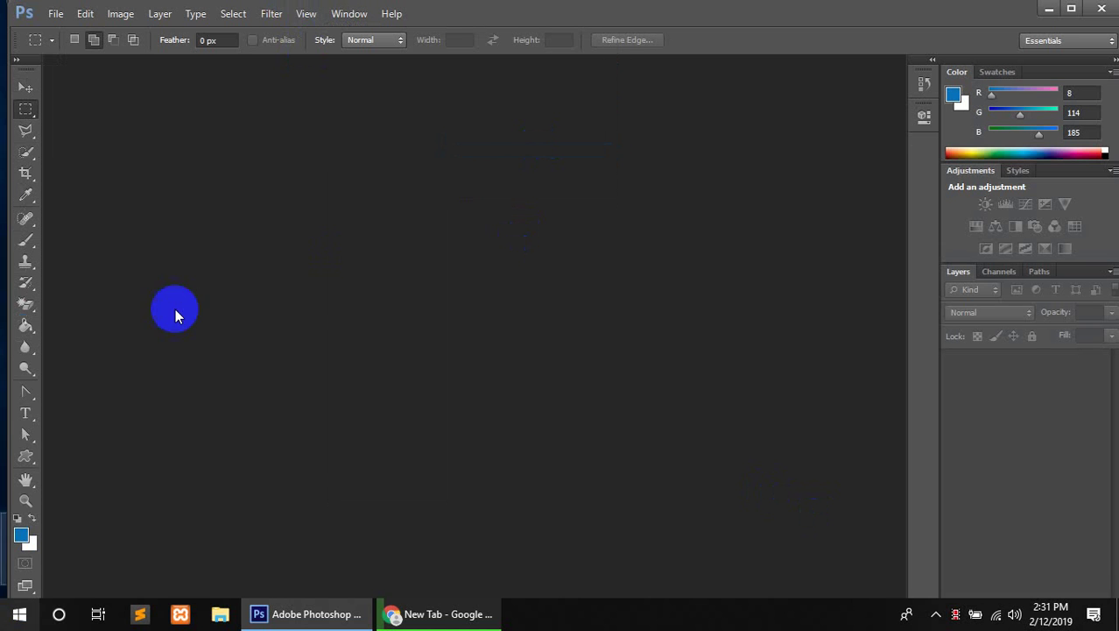
click(18, 59)
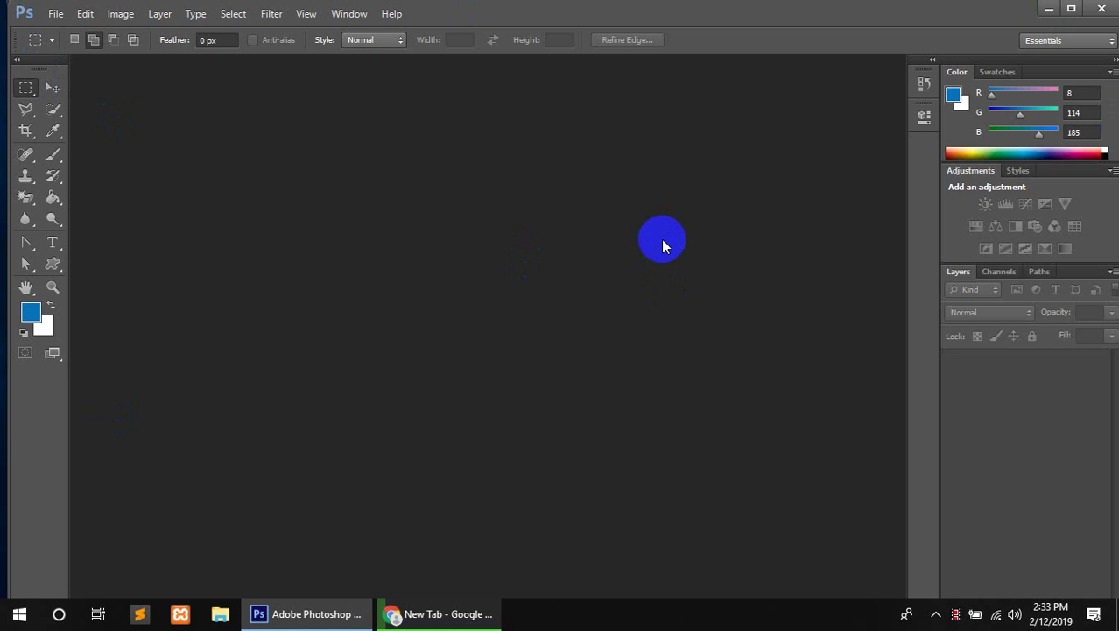
- Start a new document and name it "first cls"
click(53, 13)
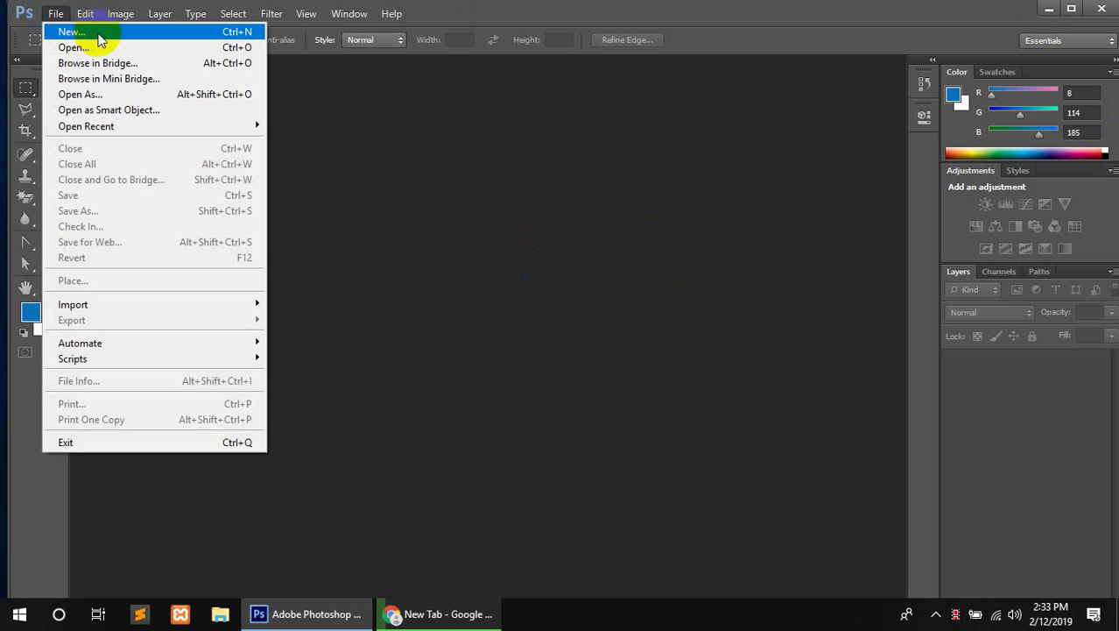
click(98, 35)
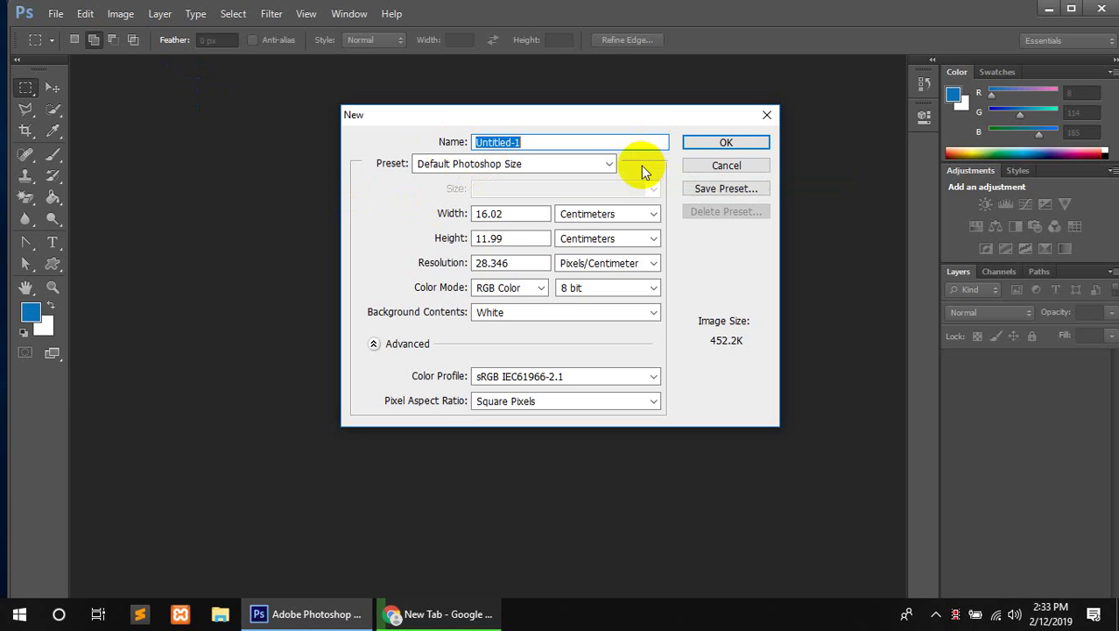
text(first )
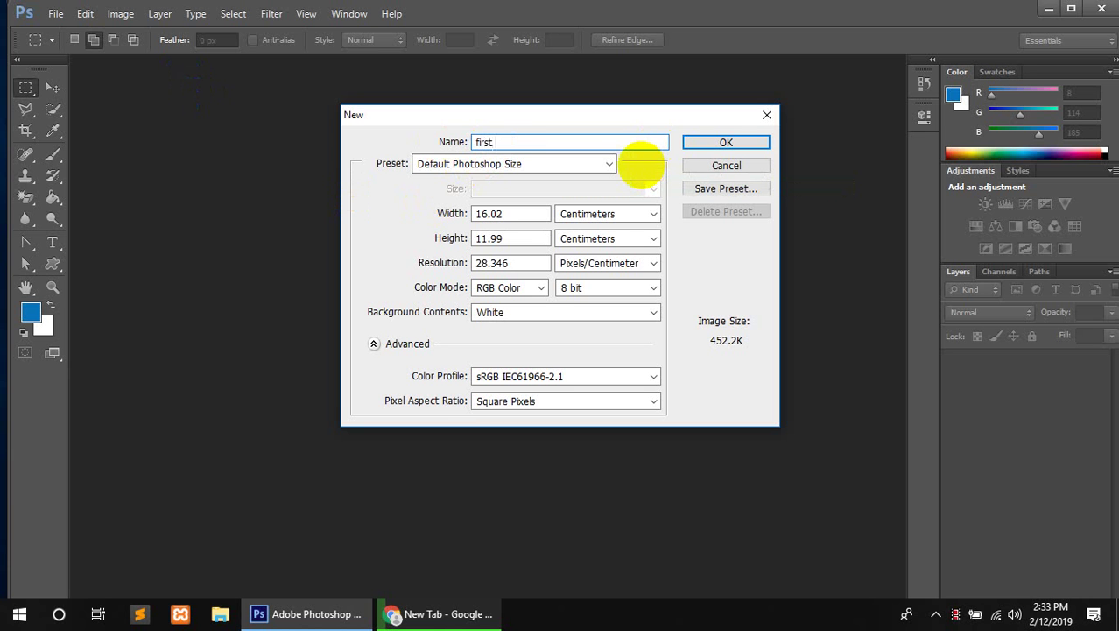
text(cls)
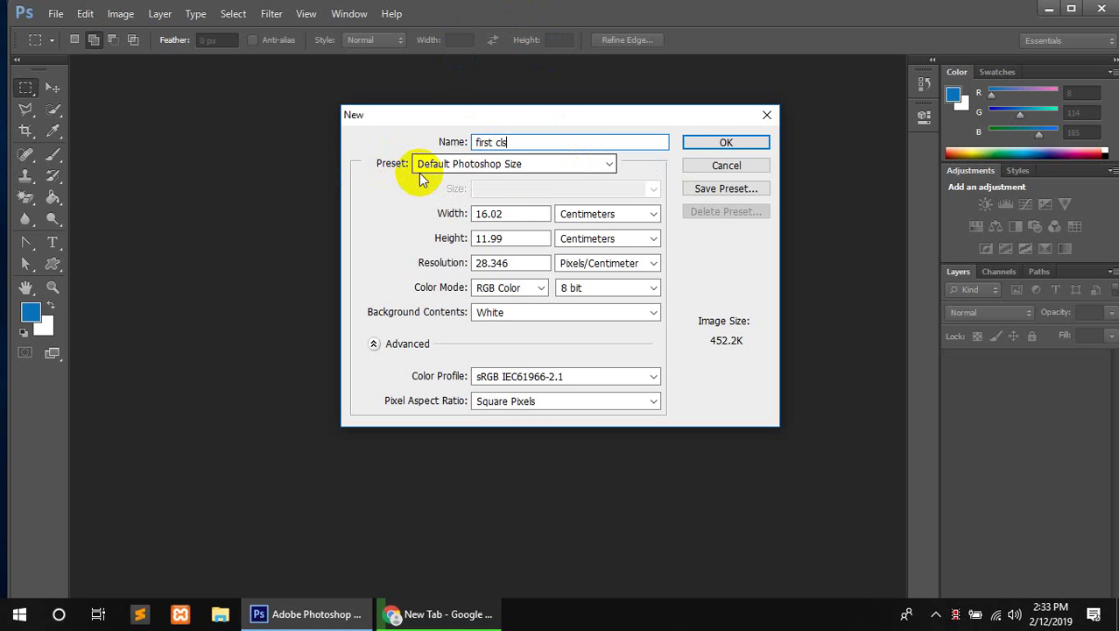
- Apply the Default Photoshop Size preset to the new document and check its width and height
click(546, 165)
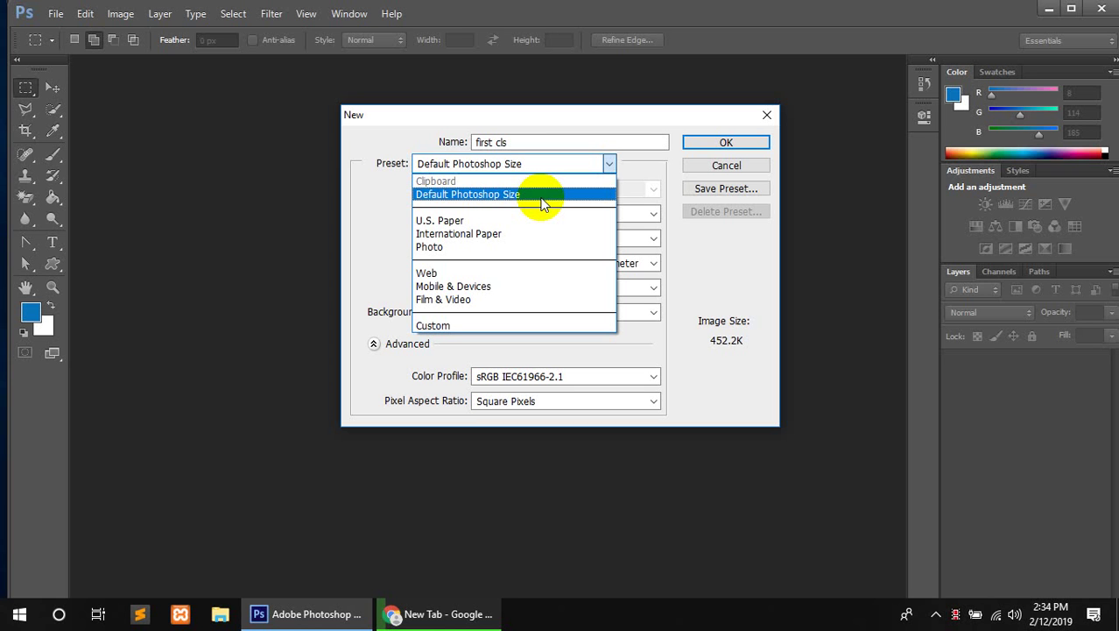
click(536, 197)
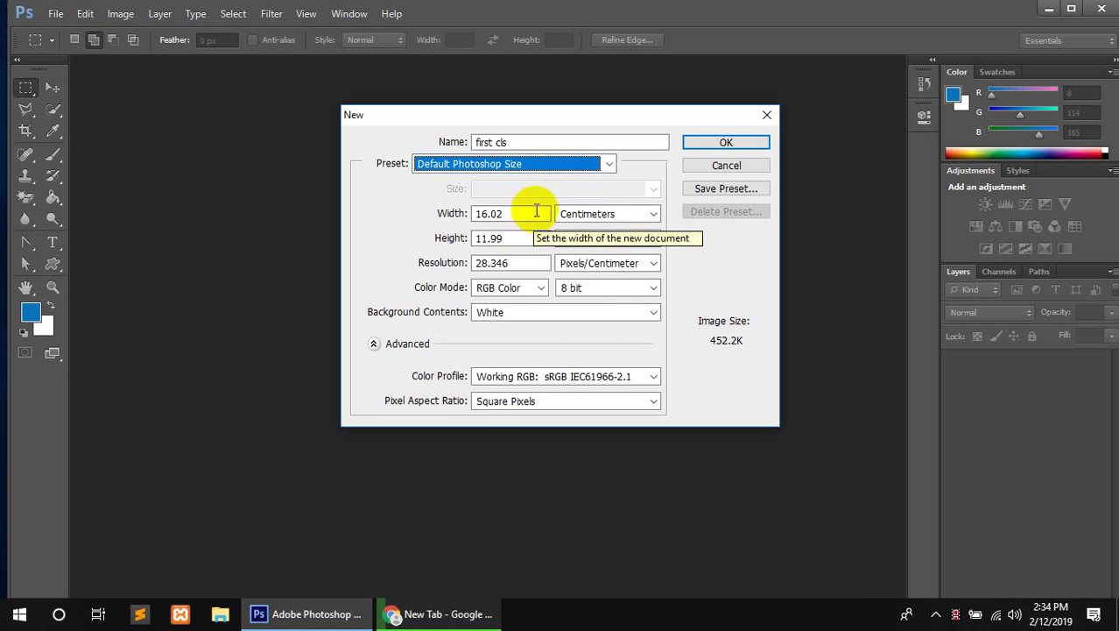
click(488, 214)
click(526, 237)
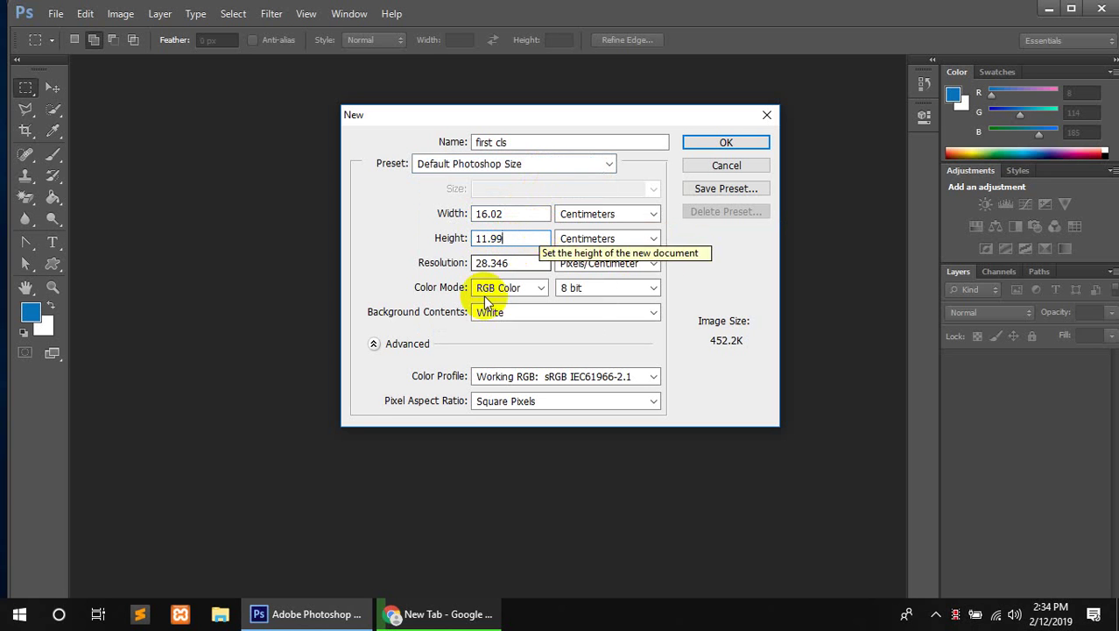
- Apply the U.S. Paper preset, try the Tabloid size and check its dimensions, and return to Letter
click(538, 165)
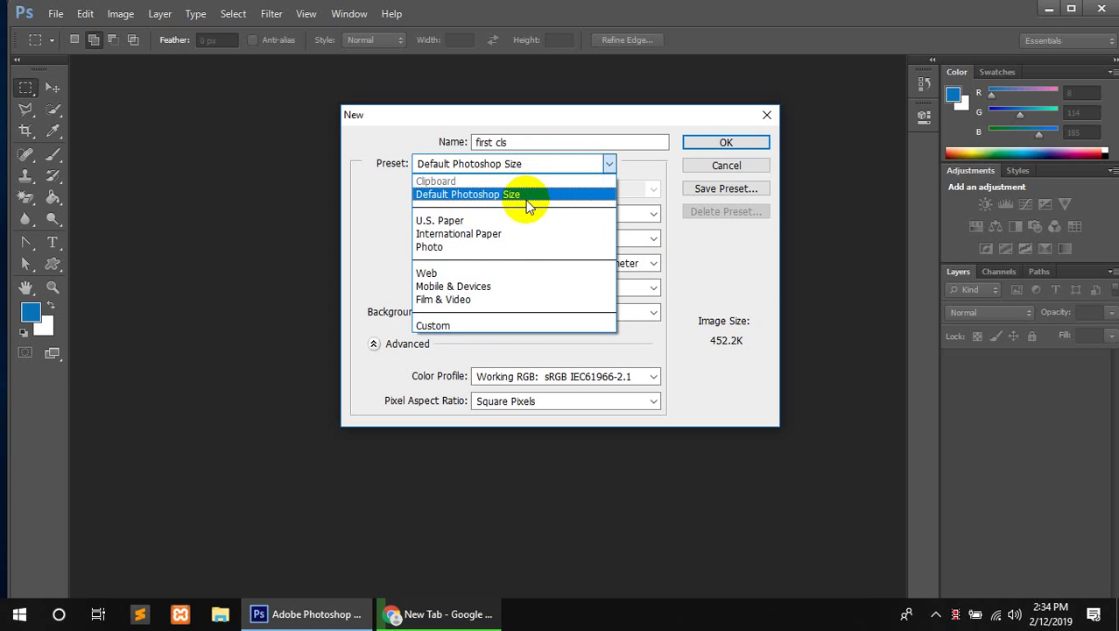
click(508, 221)
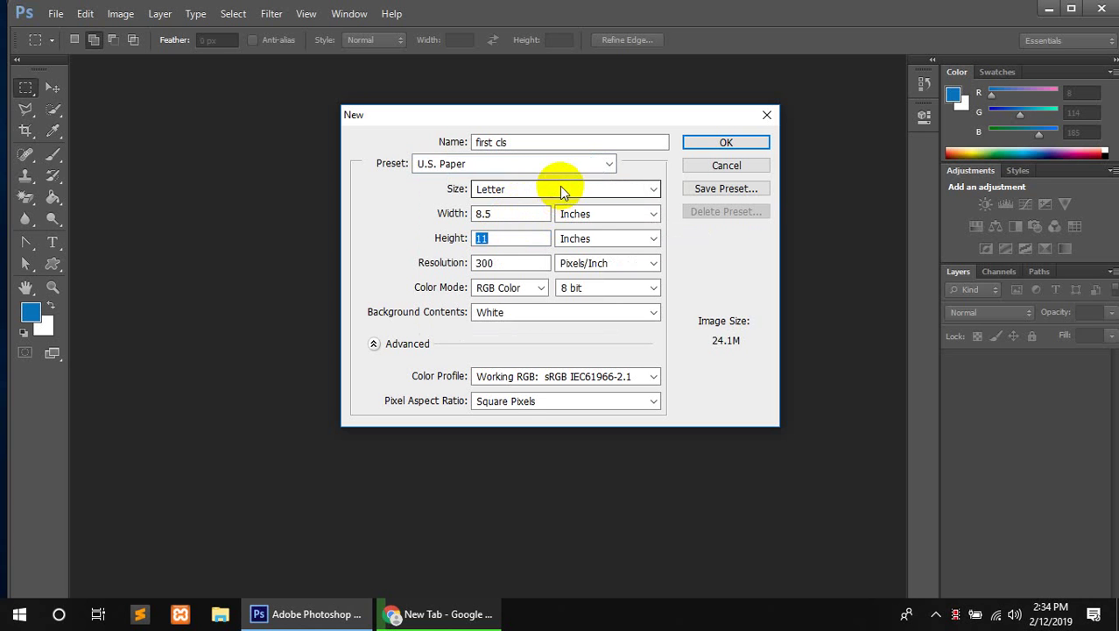
click(560, 185)
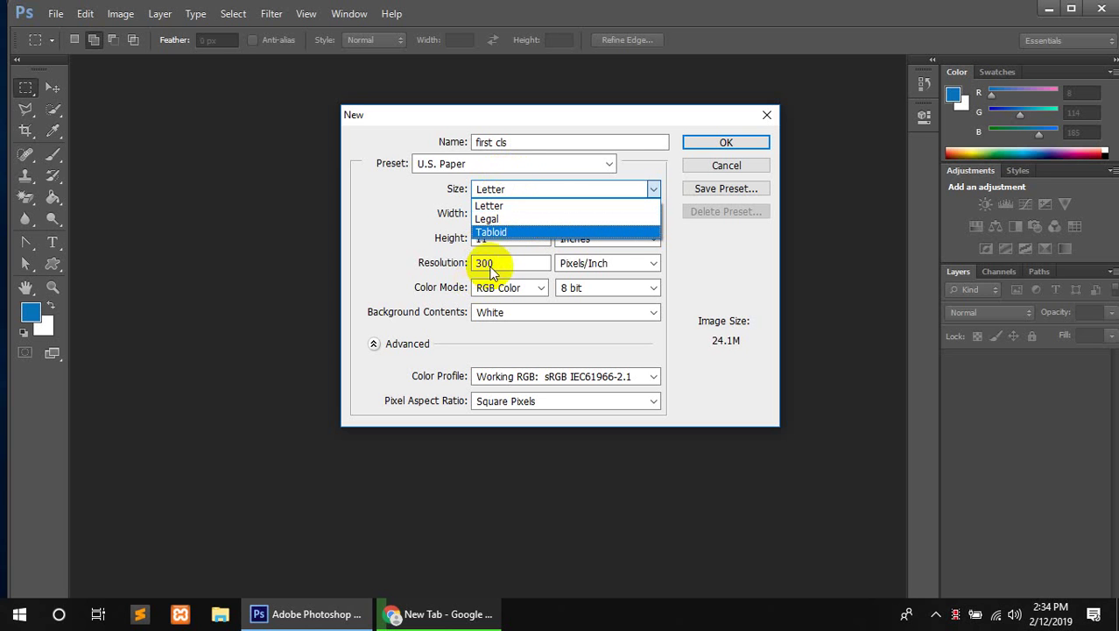
click(515, 233)
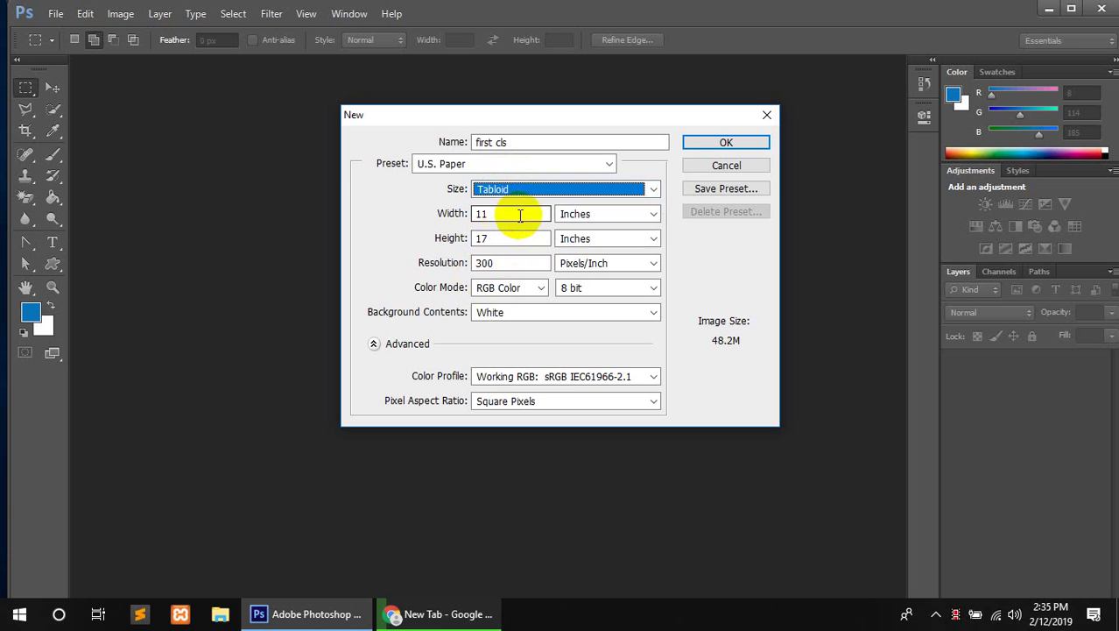
click(518, 220)
click(524, 237)
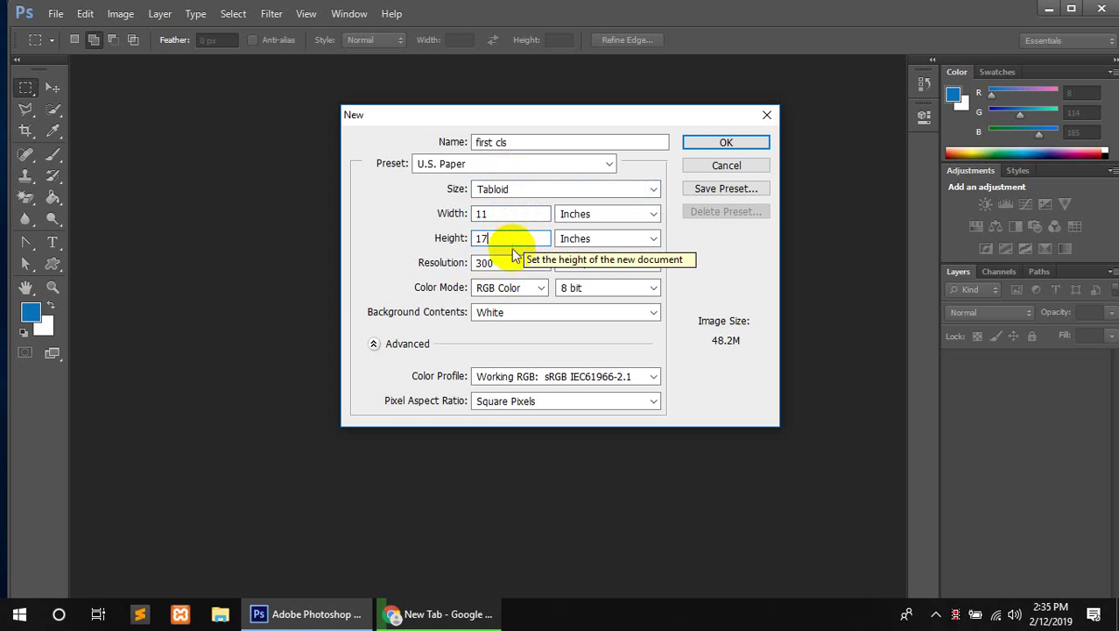
click(624, 189)
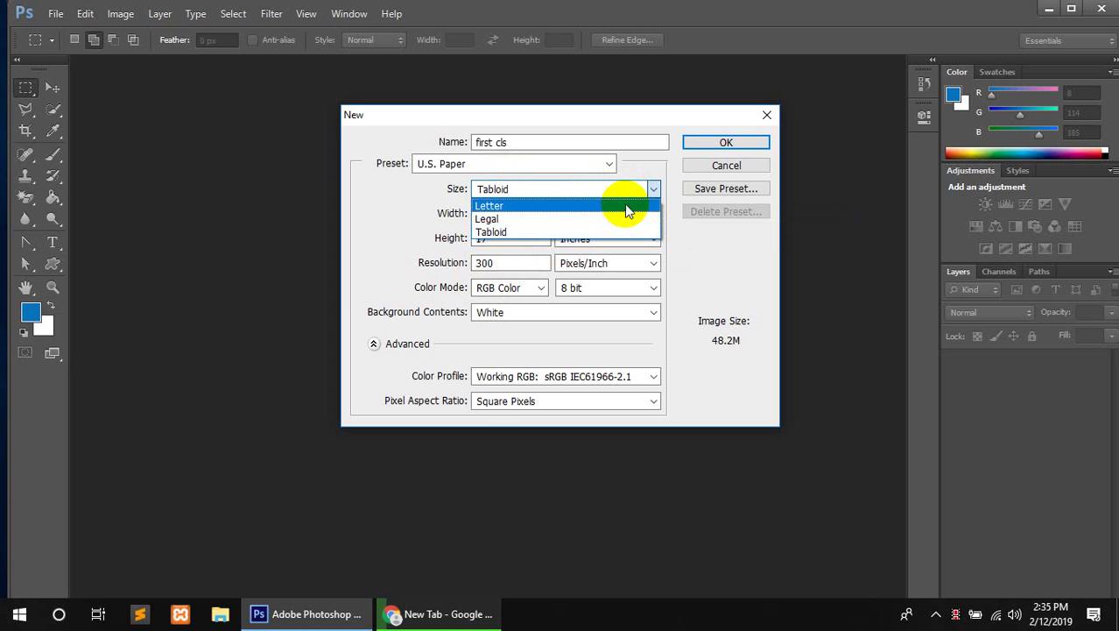
click(625, 206)
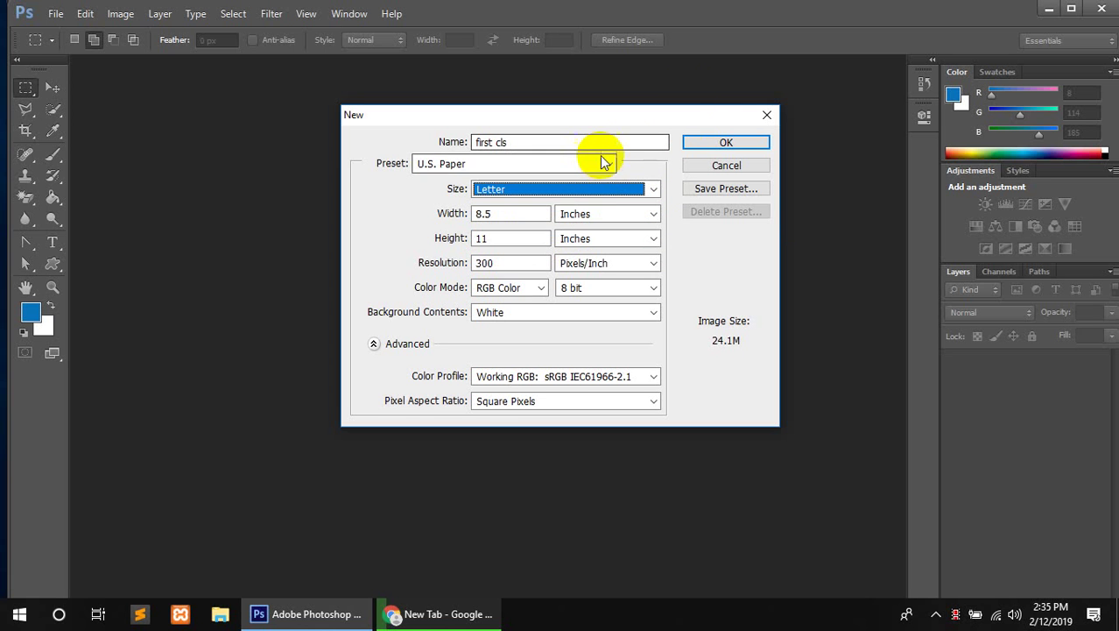
- Set the new document to the International Paper preset with size A4
click(610, 163)
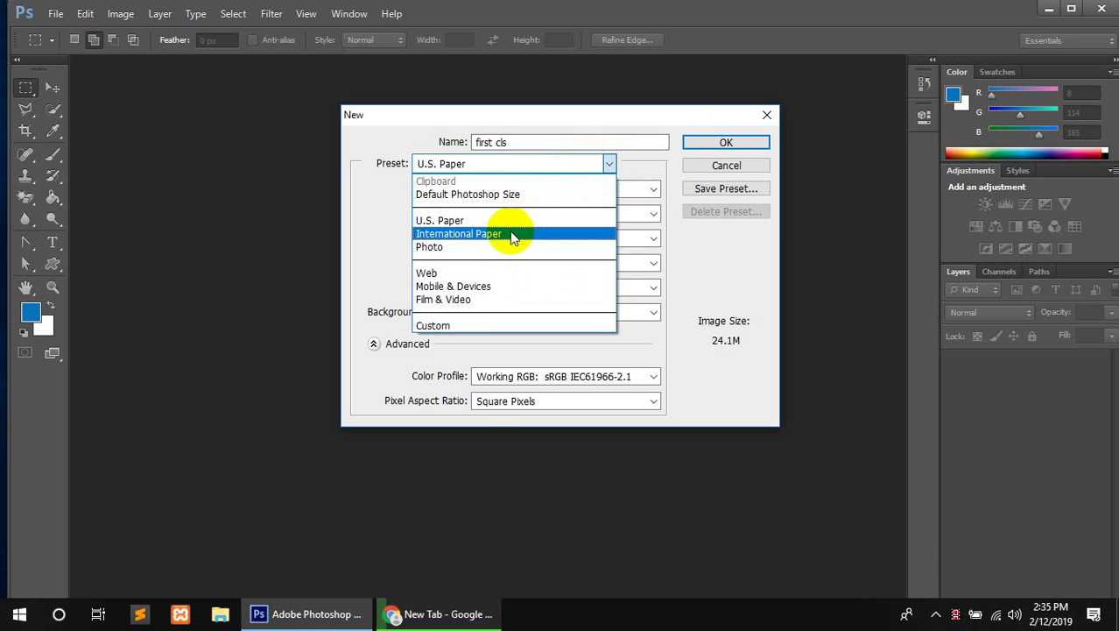
click(530, 234)
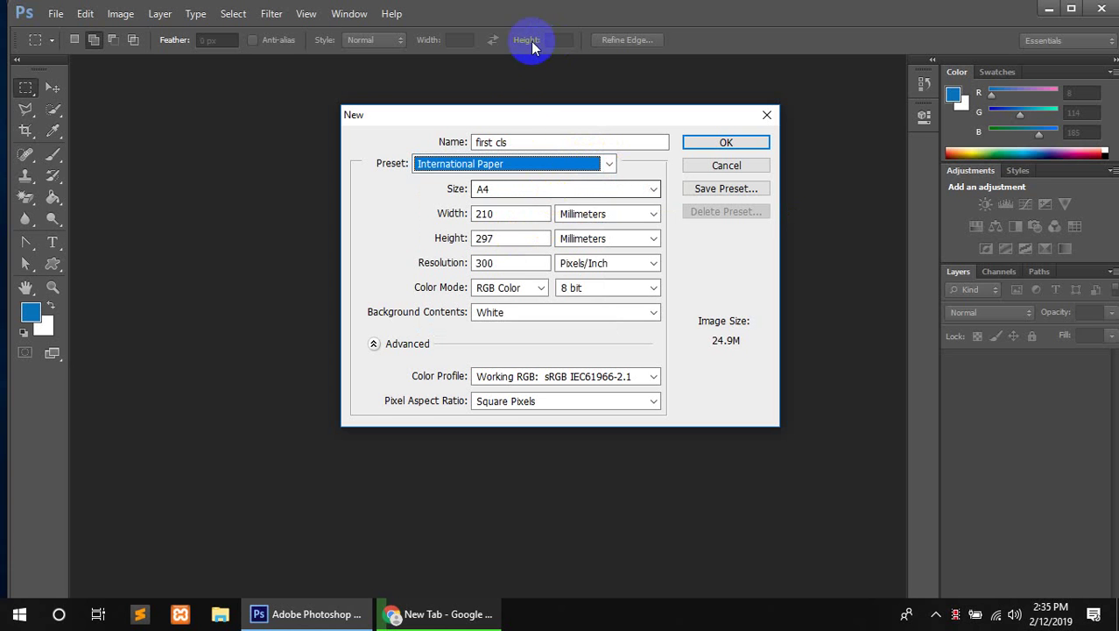
key(Tab)
key(Tab)
key(Tab)
key(Tab)
click(536, 186)
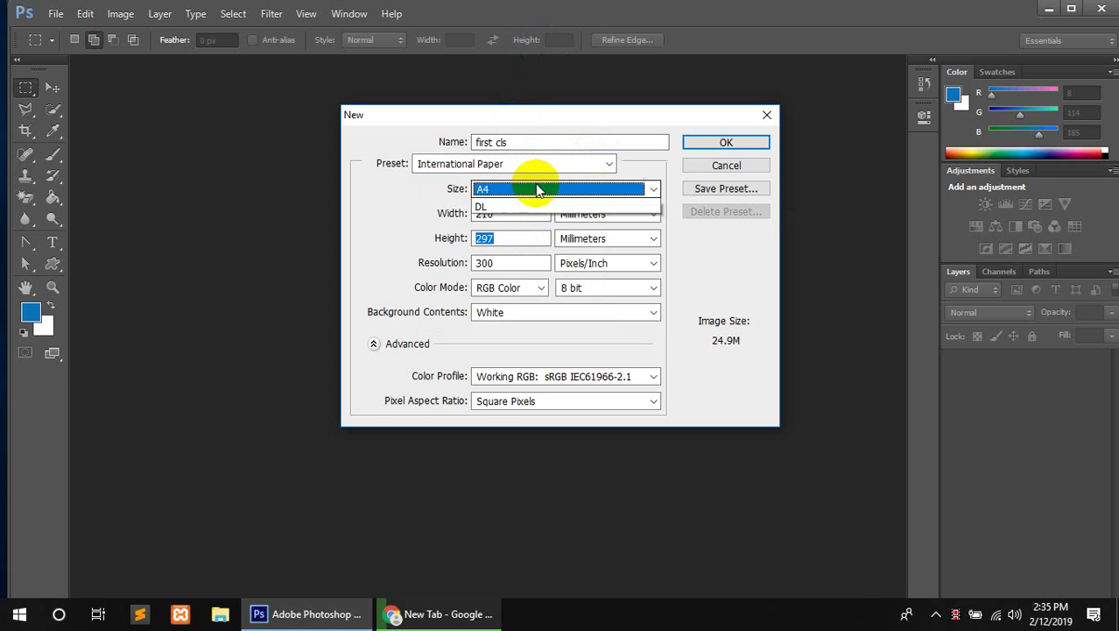
click(530, 209)
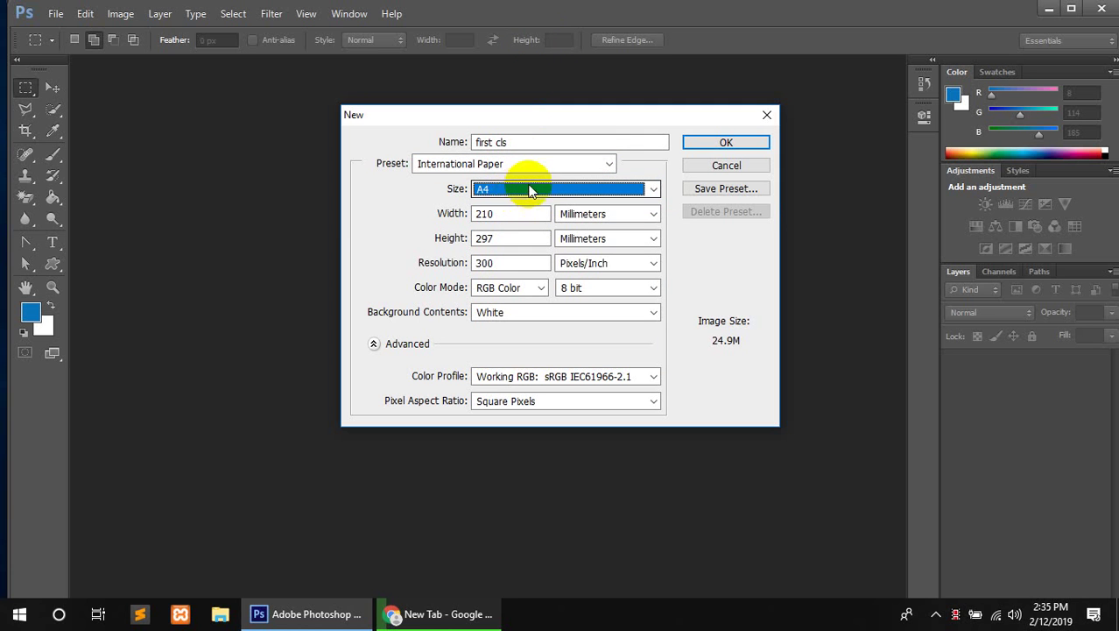
click(577, 162)
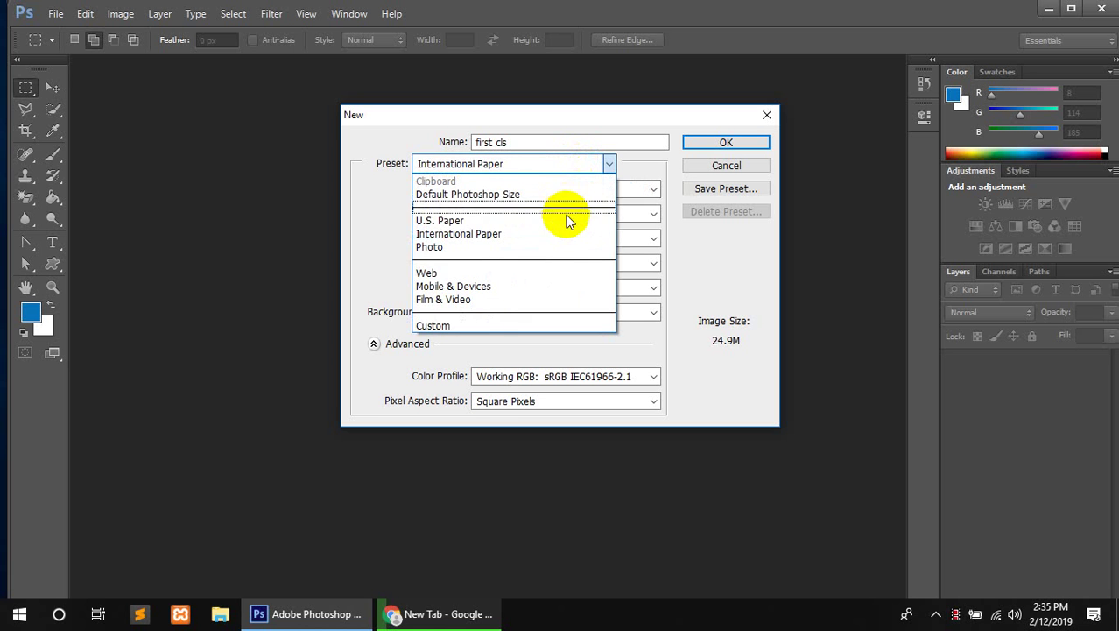
click(561, 234)
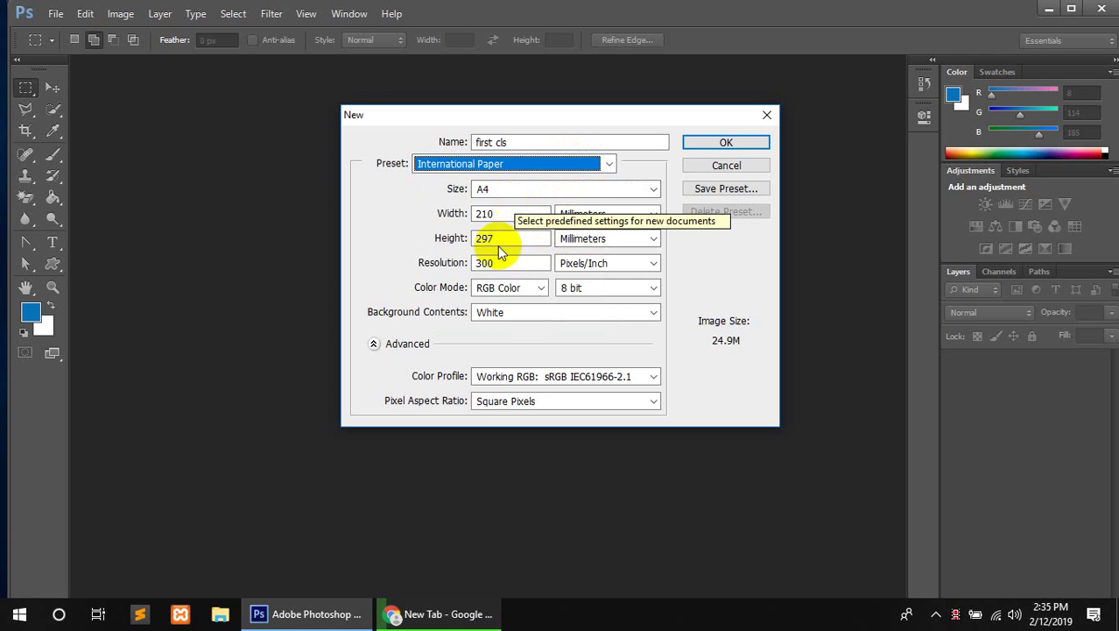
- Examine the width and height values of the A4 size in the new document settings
click(518, 217)
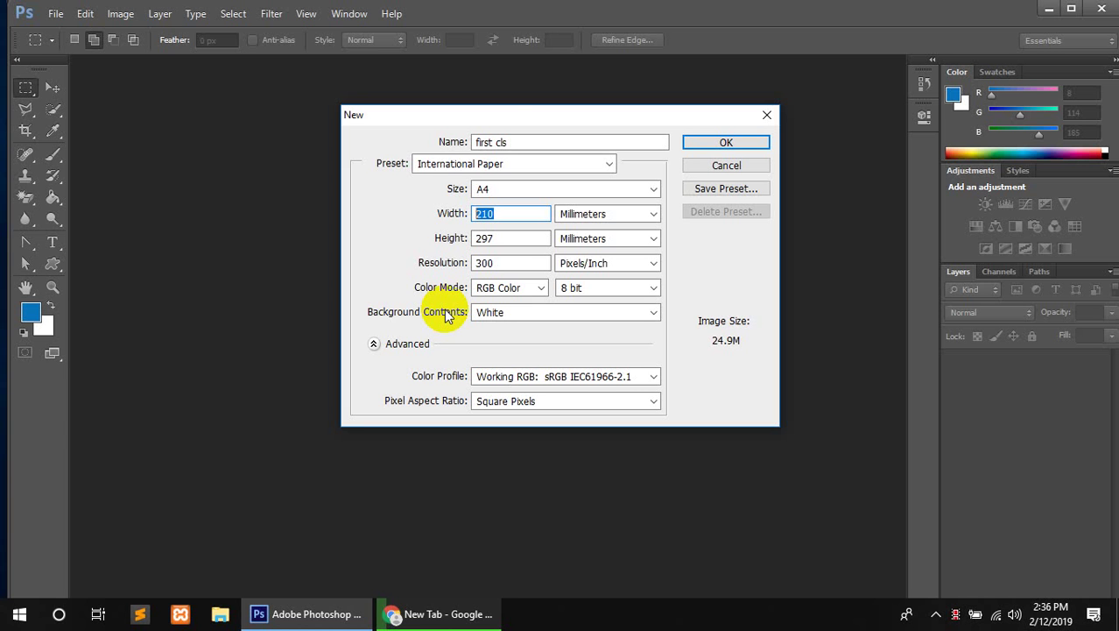
click(508, 221)
double_click(512, 217)
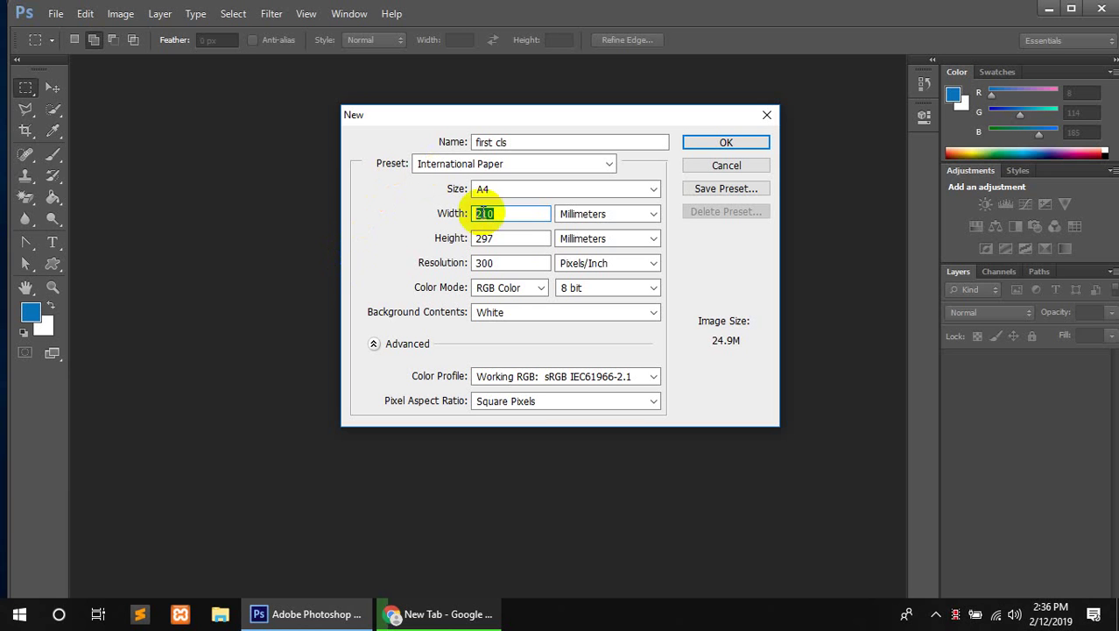
click(512, 238)
drag(513, 237, 136, 235)
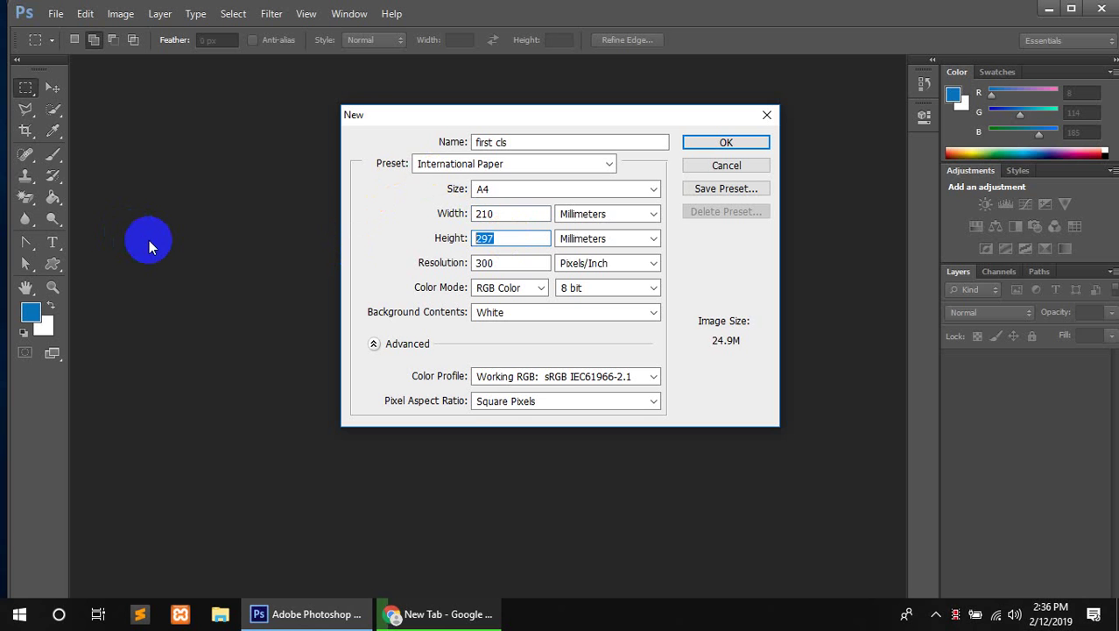
- Change the new document's width and height units to Pixels
click(588, 215)
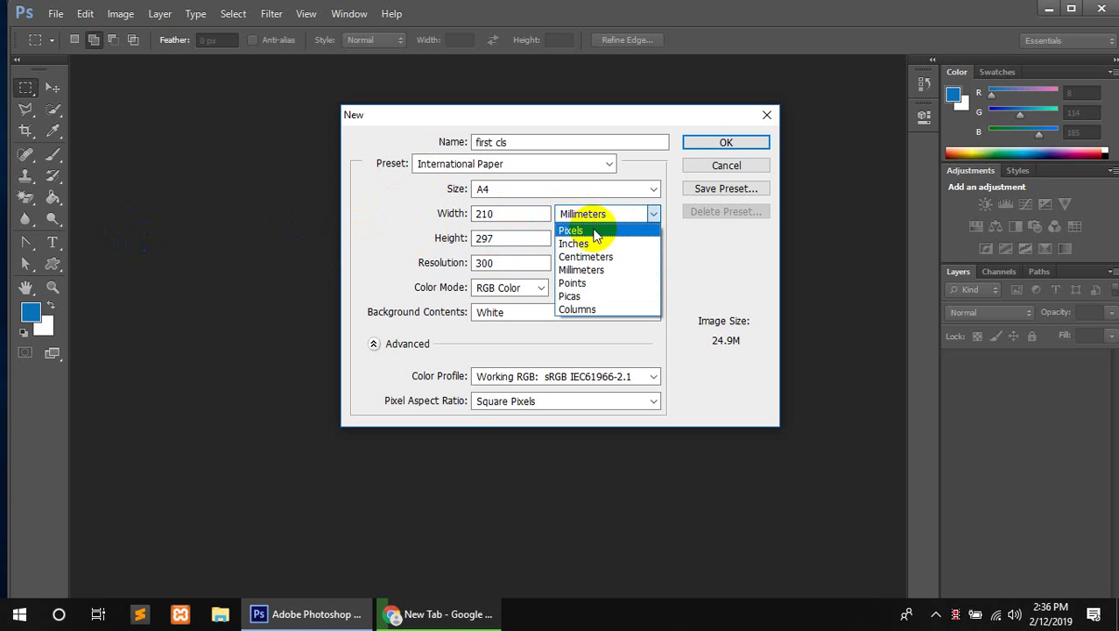
click(598, 230)
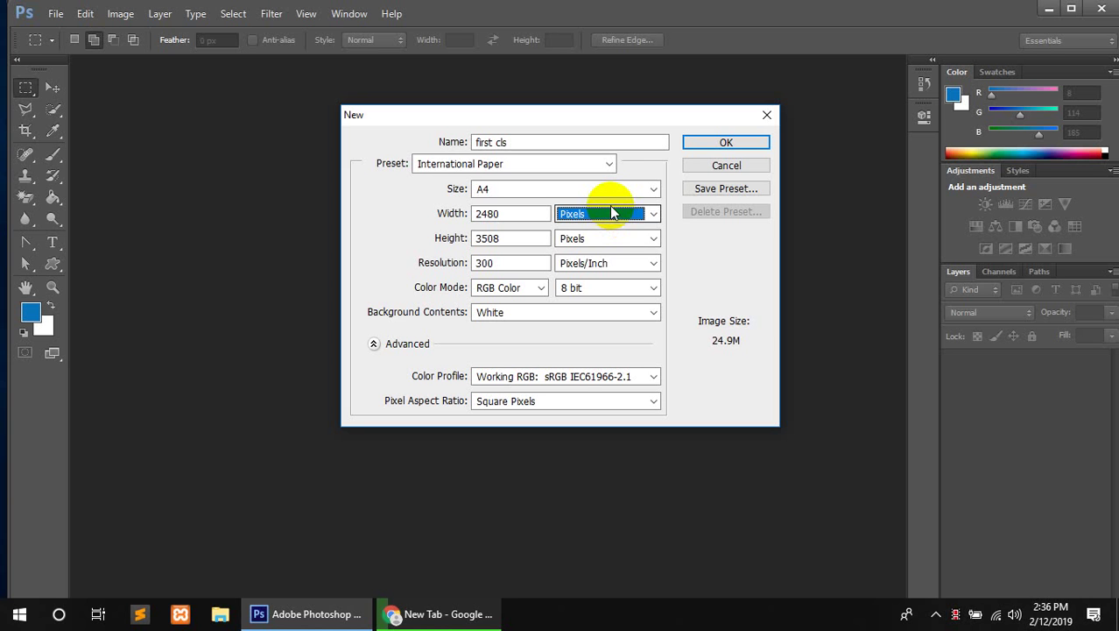
click(596, 218)
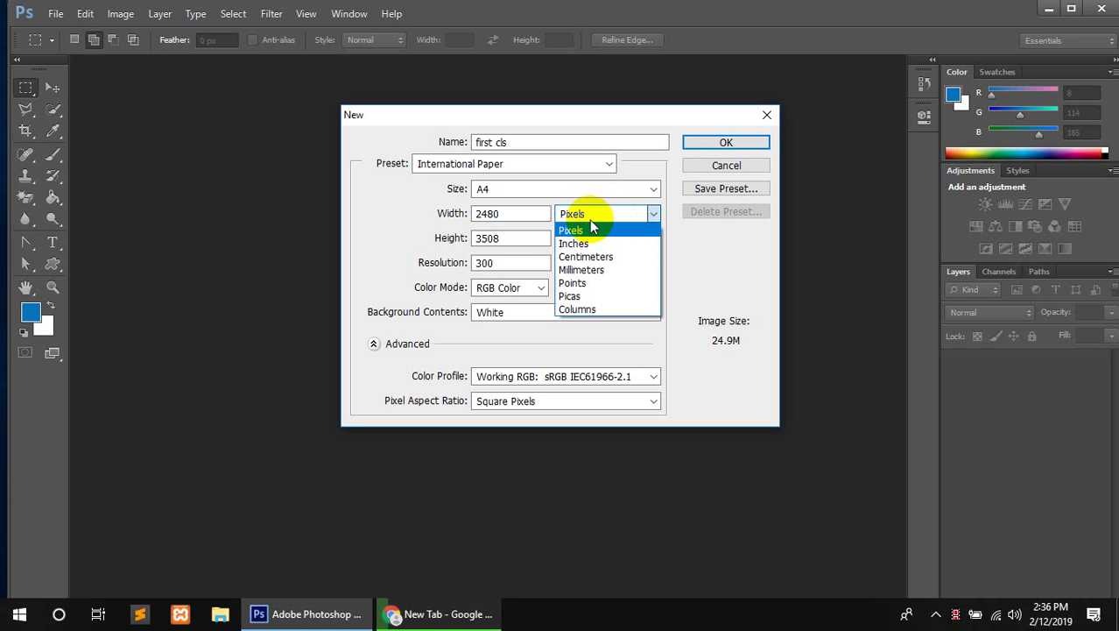
click(590, 228)
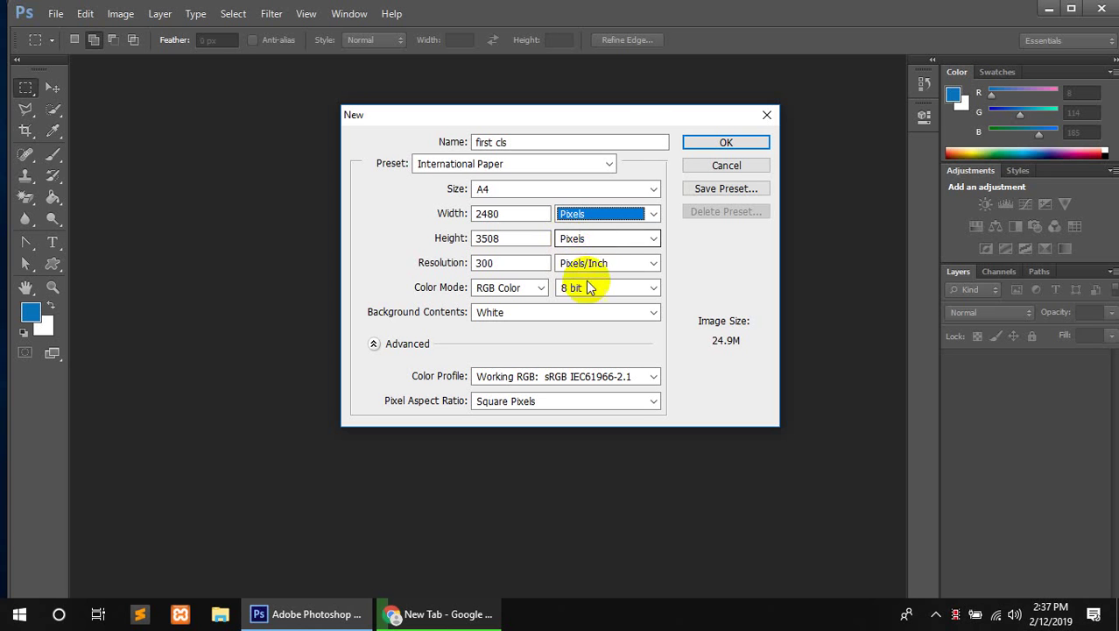
- Try Points as the unit for the document's dimensions and return to Pixels
click(611, 214)
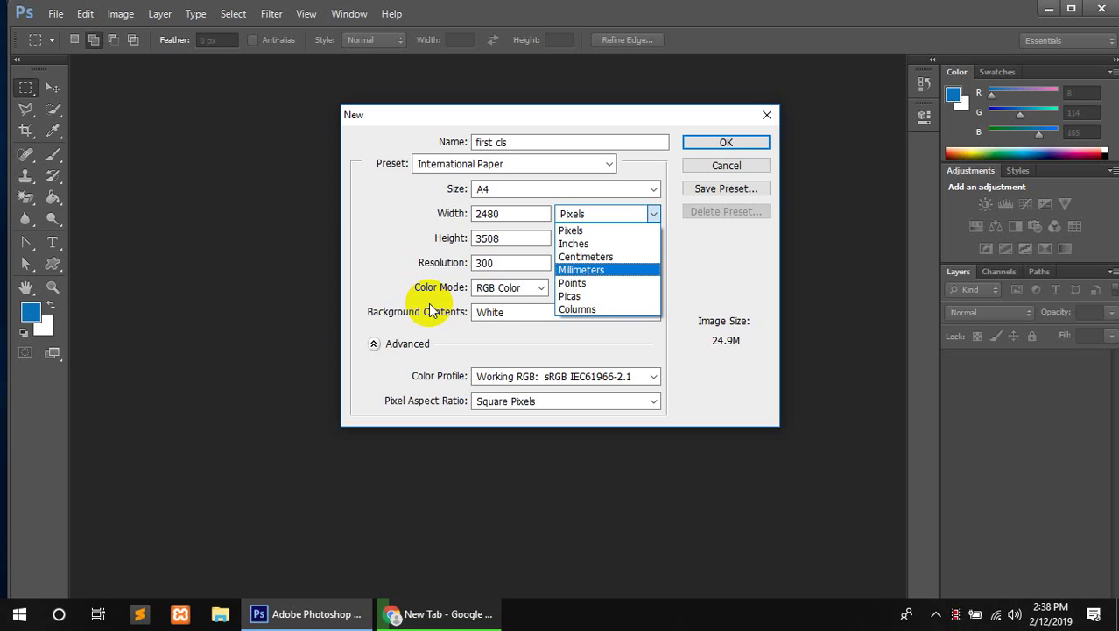
click(585, 283)
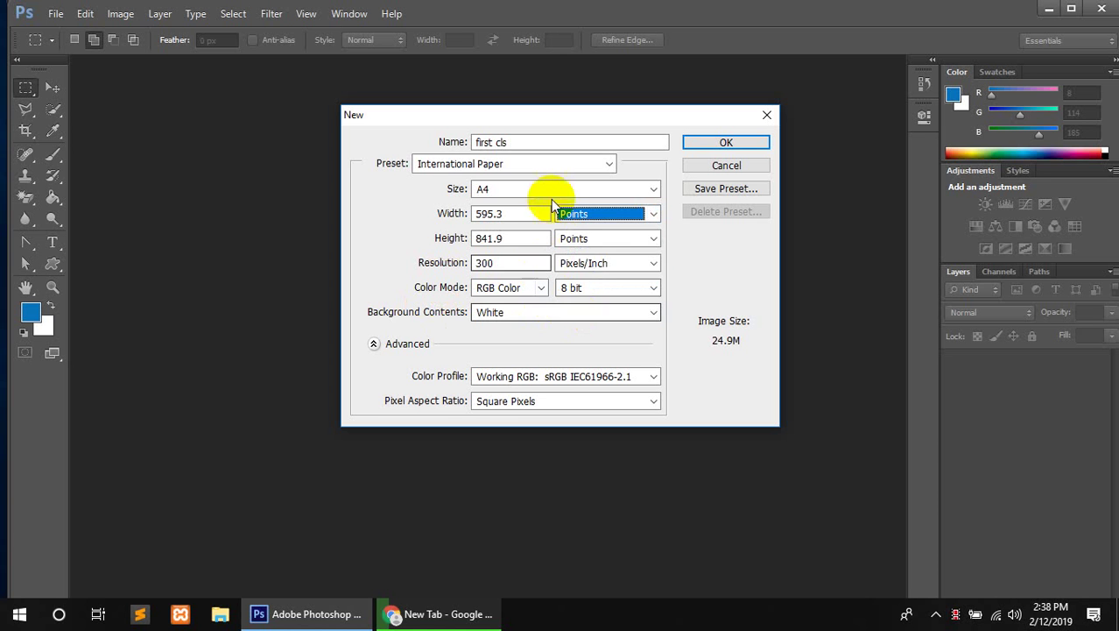
click(623, 216)
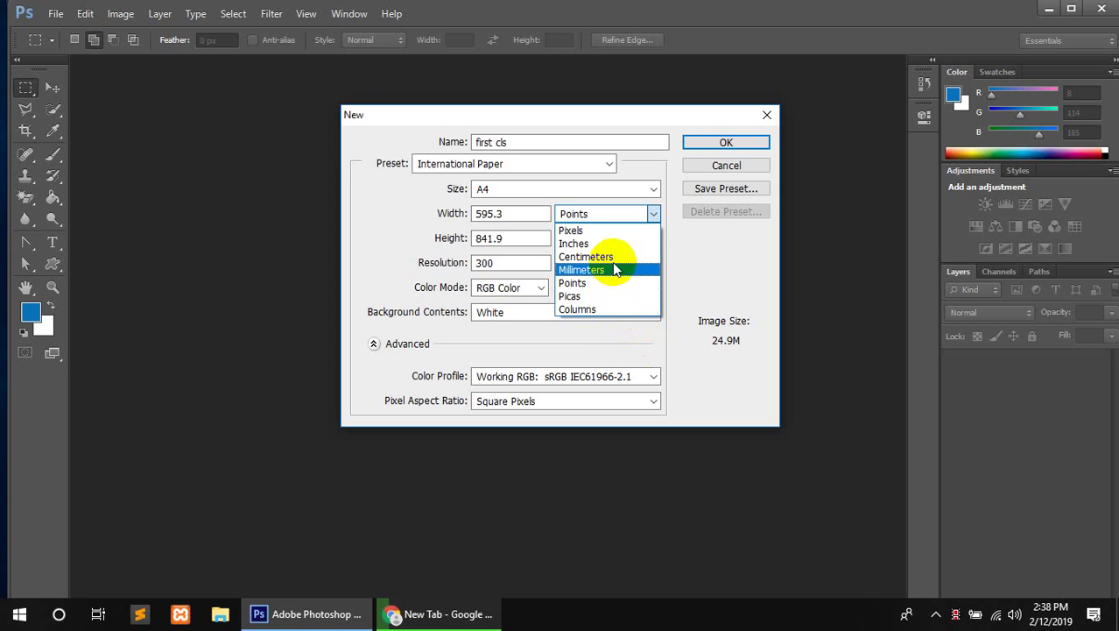
click(607, 230)
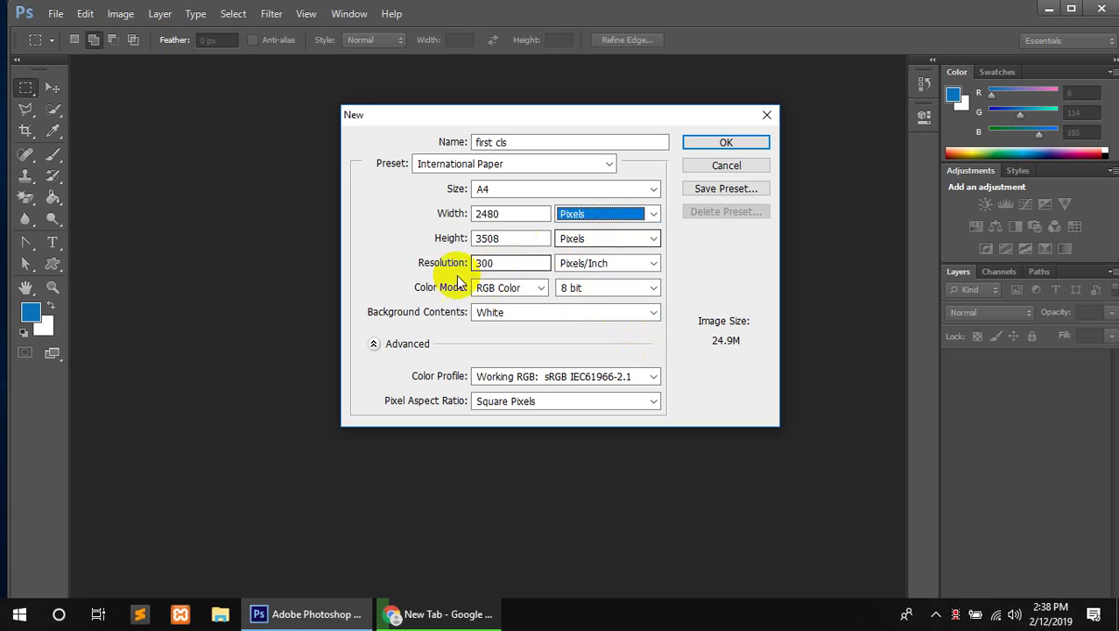
- Check the new document's resolution and try the Bitmap color mode
double_click(515, 265)
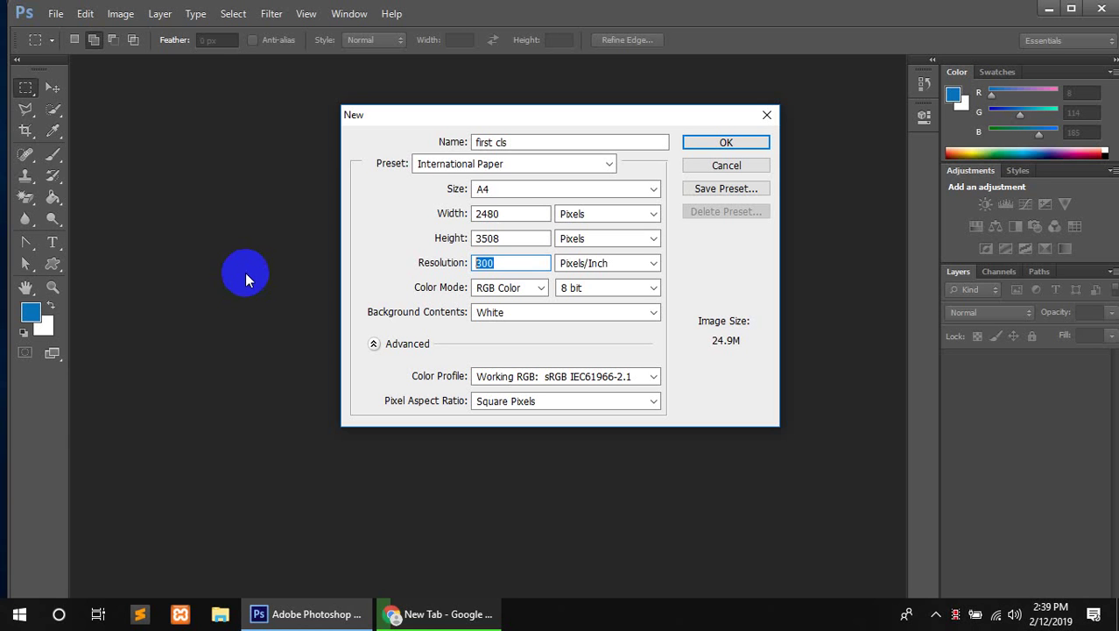
click(541, 288)
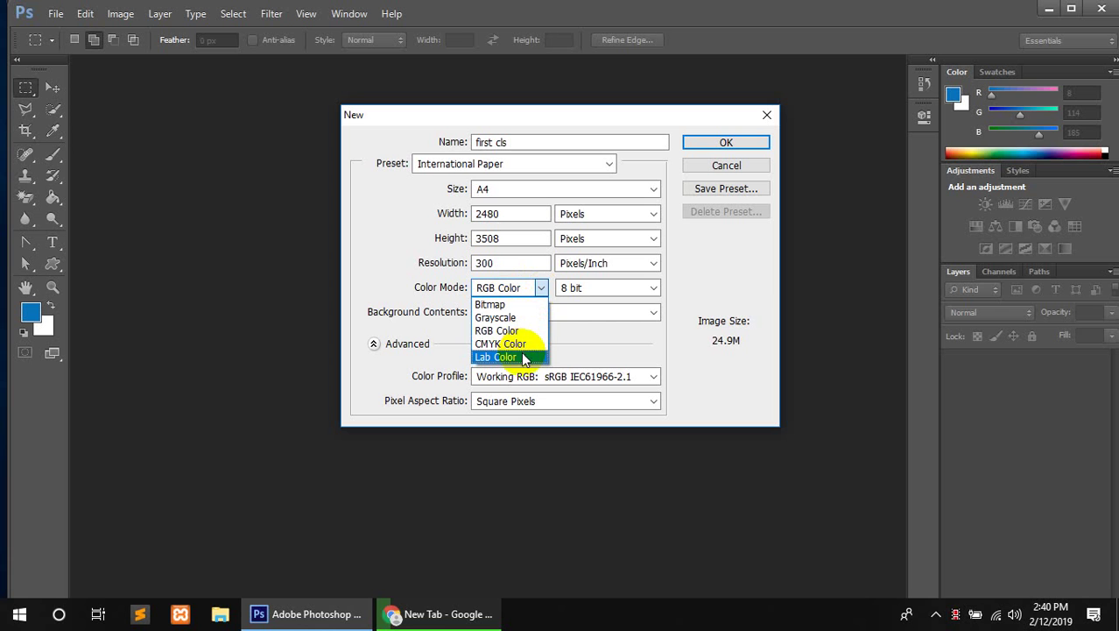
click(521, 307)
click(536, 289)
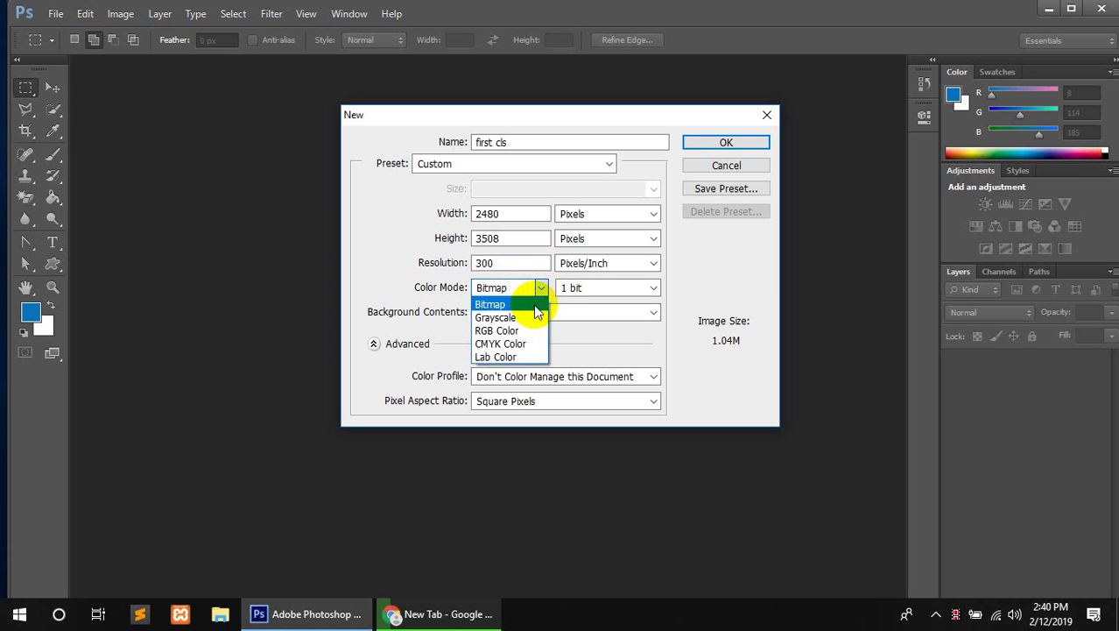
click(536, 304)
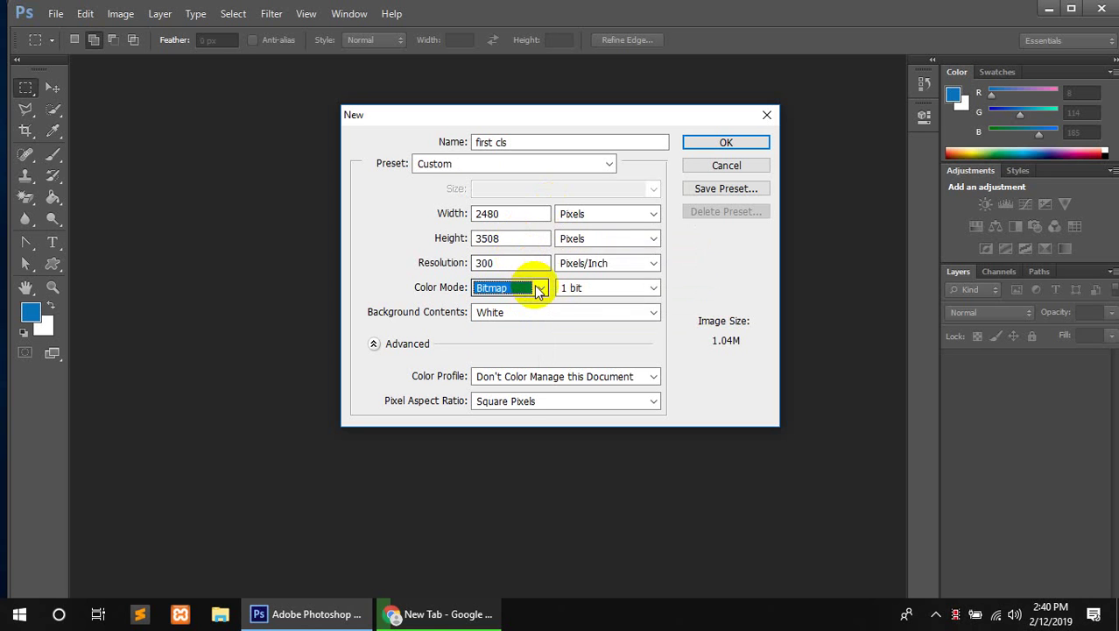
- Set the color mode to Grayscale and create the document
click(536, 289)
click(529, 318)
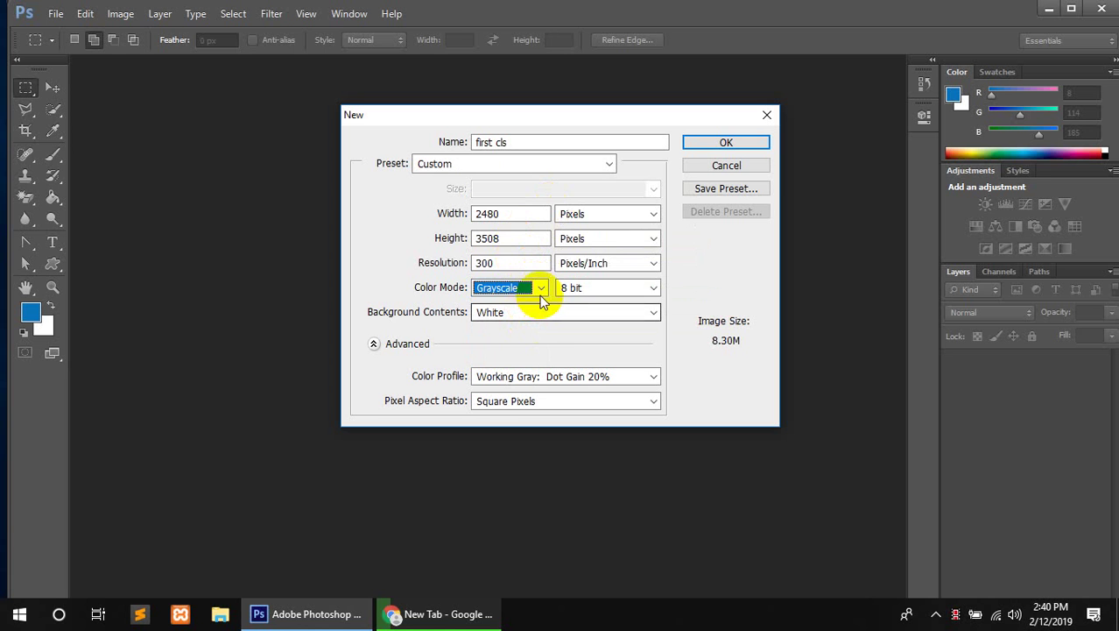
click(733, 143)
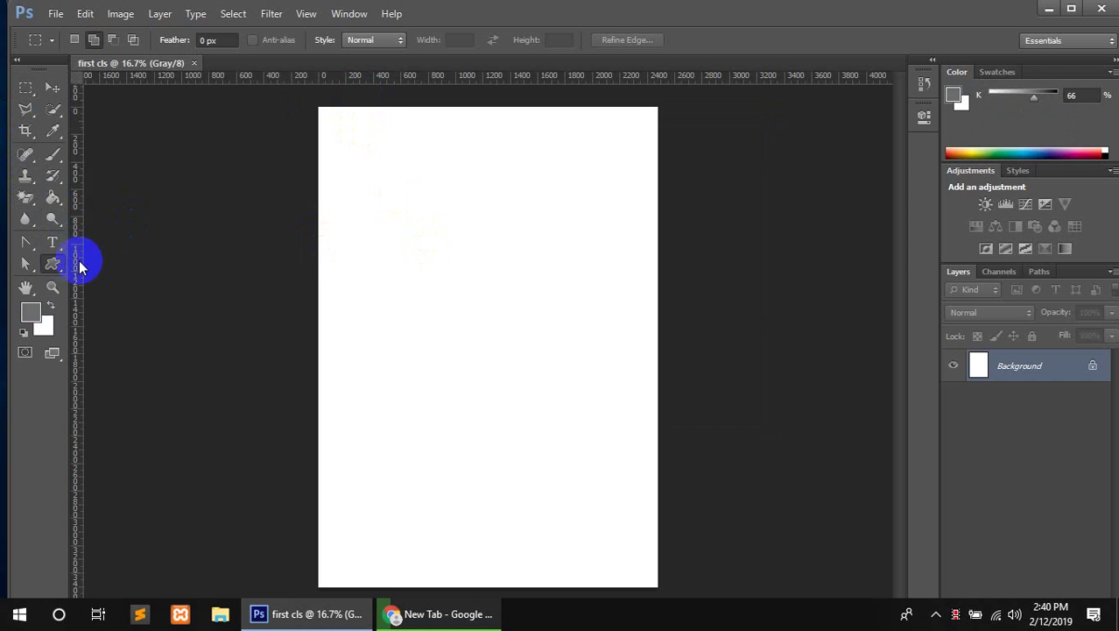
- Draw a rectangle shape about 923 by 565 px in the upper half of the page with the Rectangle tool
click(54, 261)
drag(63, 259, 145, 257)
drag(396, 232, 523, 310)
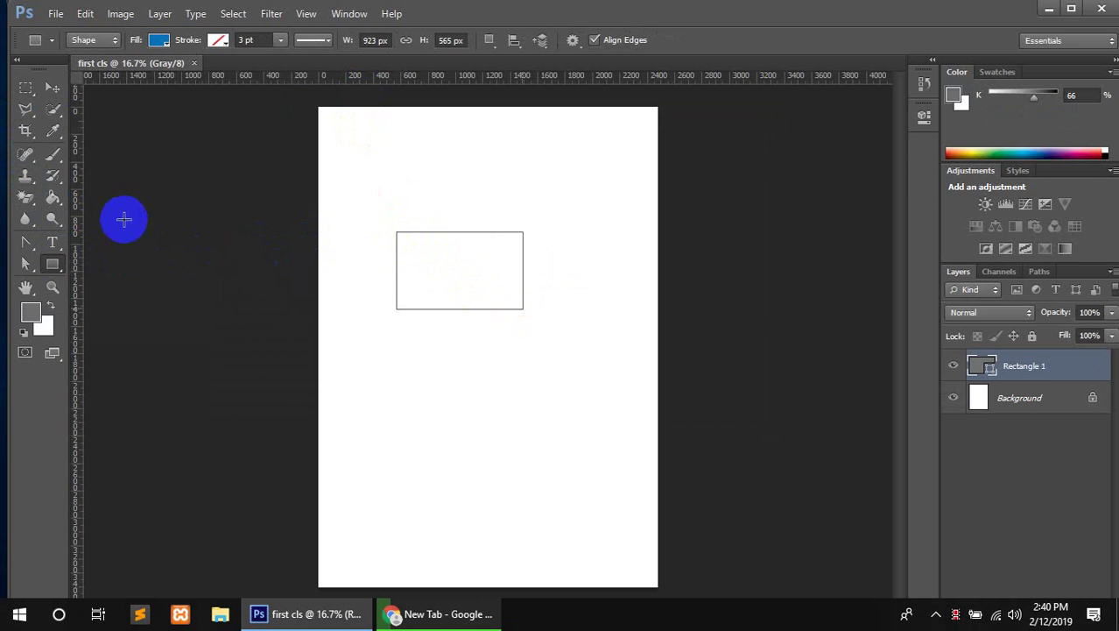
- Try several green, blue and purple swatches as the rectangle's fill to test color in the grayscale document
click(157, 39)
click(137, 172)
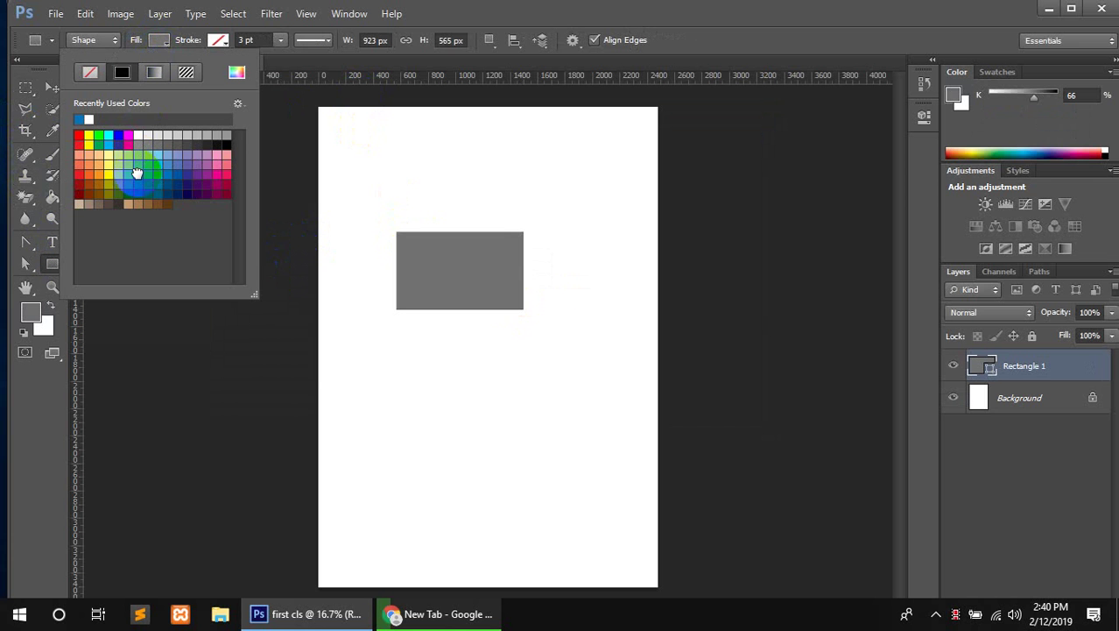
click(162, 167)
click(185, 178)
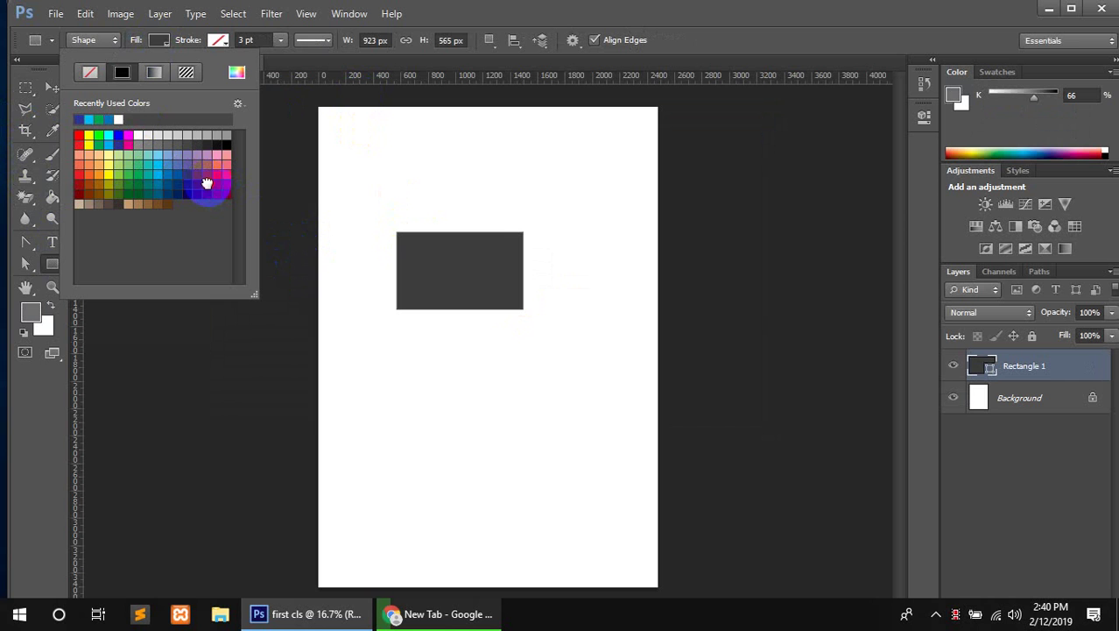
click(188, 181)
click(175, 161)
click(168, 170)
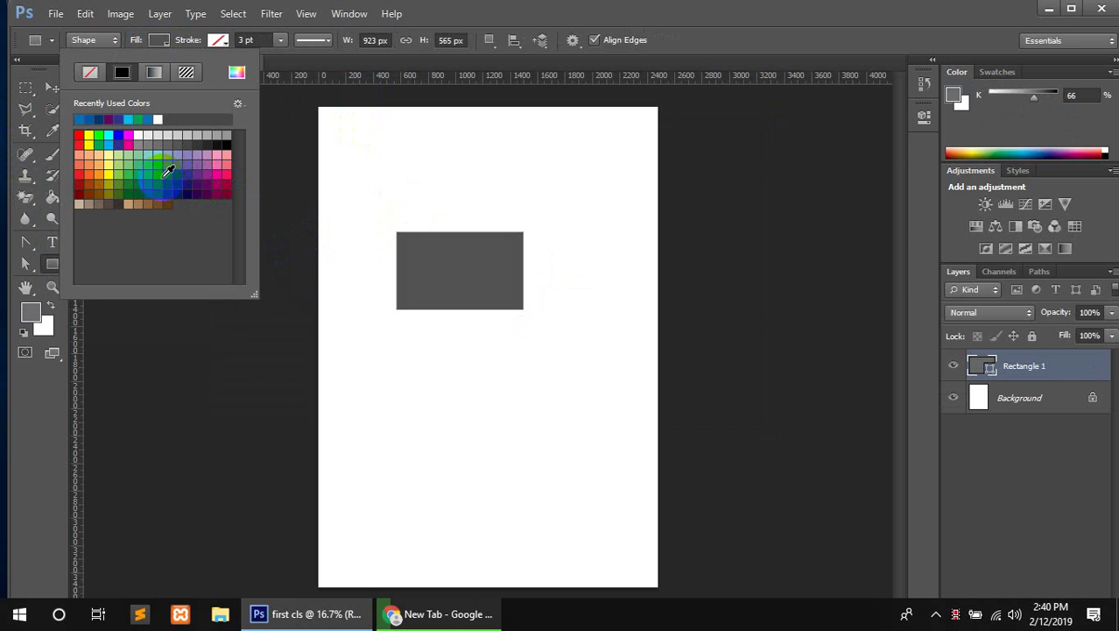
click(169, 171)
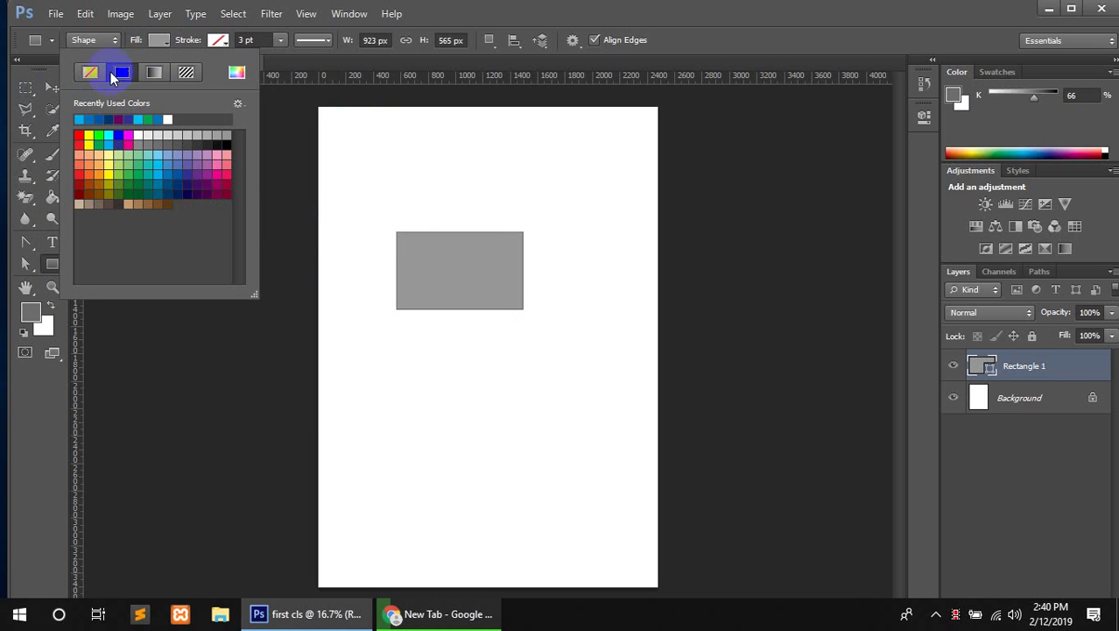
click(153, 39)
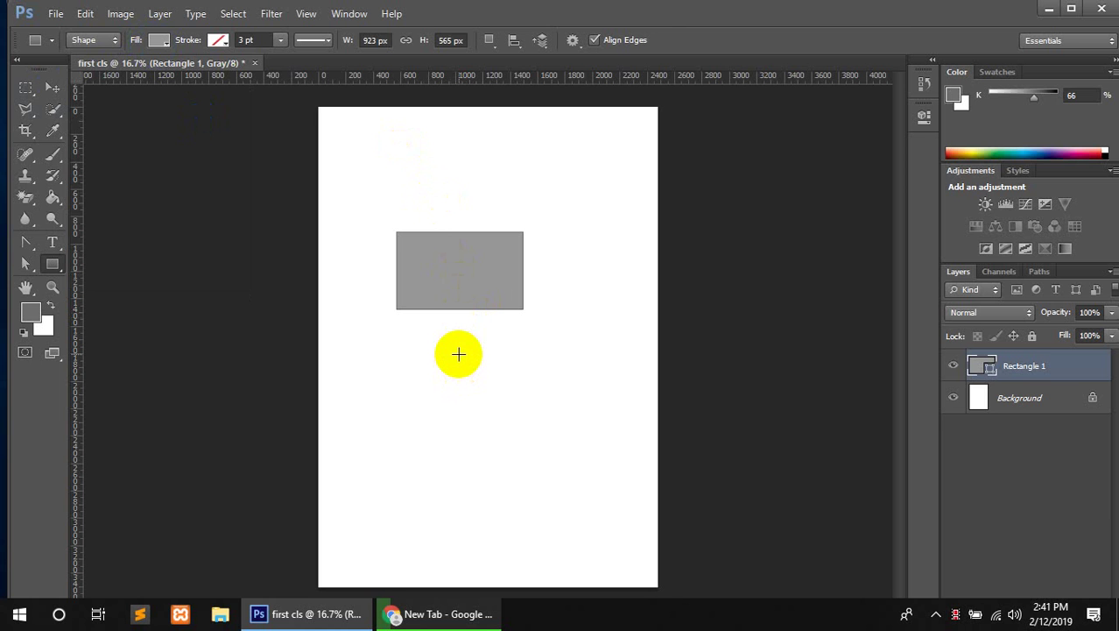
- Undo the first rectangle, draw a taller one about 791 by 1141 px, and undo it as well
key(ctrl+z)
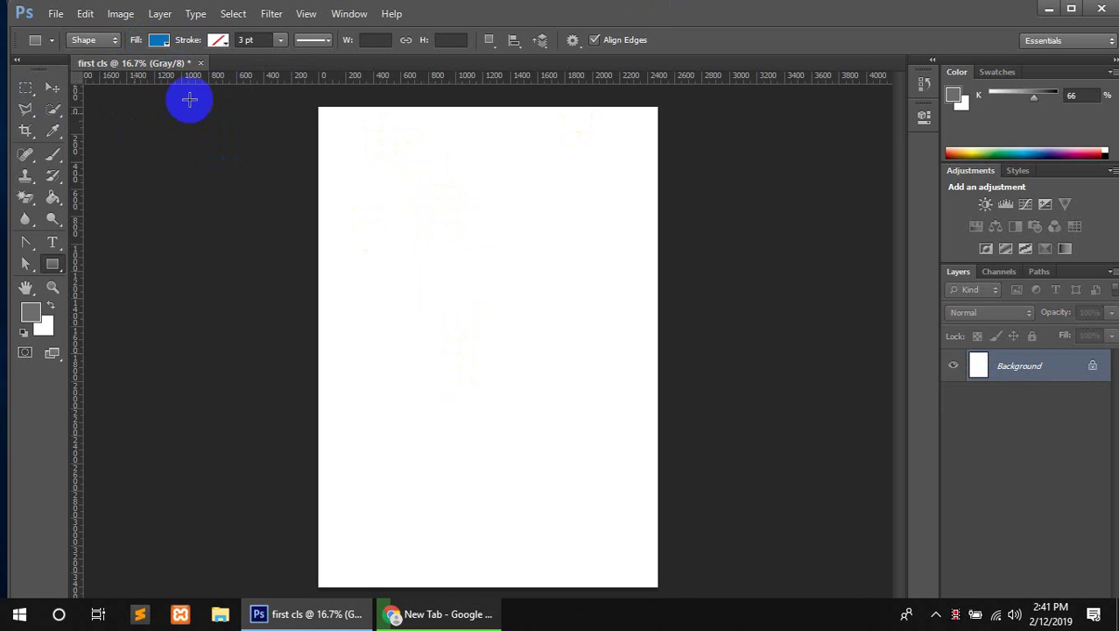
mouse_move(395, 187)
mouse_down()
mouse_move(447, 305)
mouse_move(504, 343)
mouse_up()
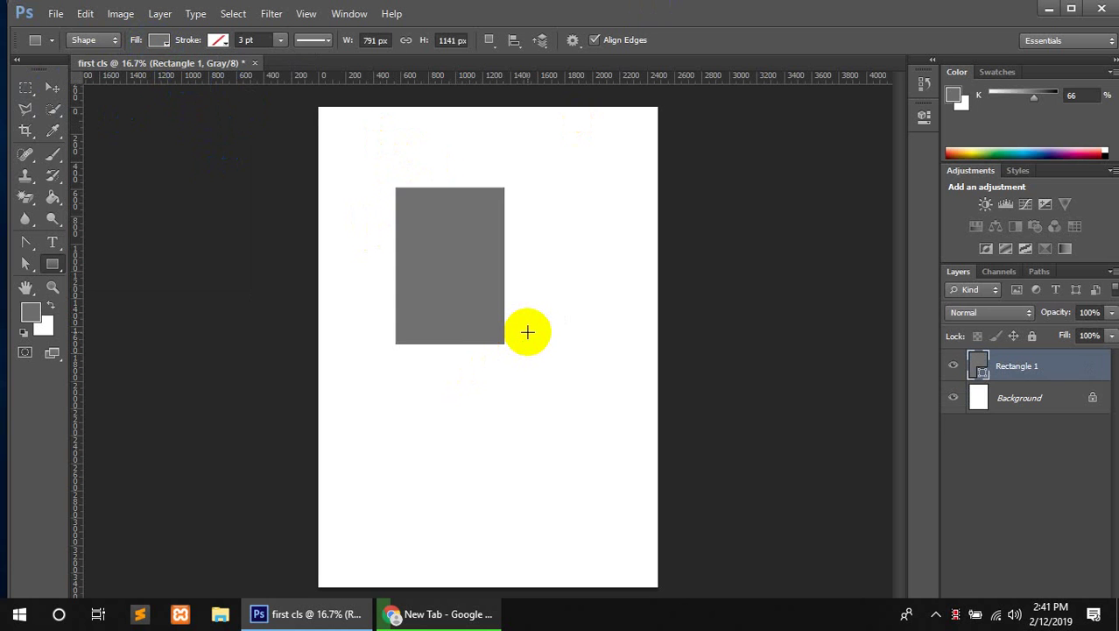
key(ctrl+z)
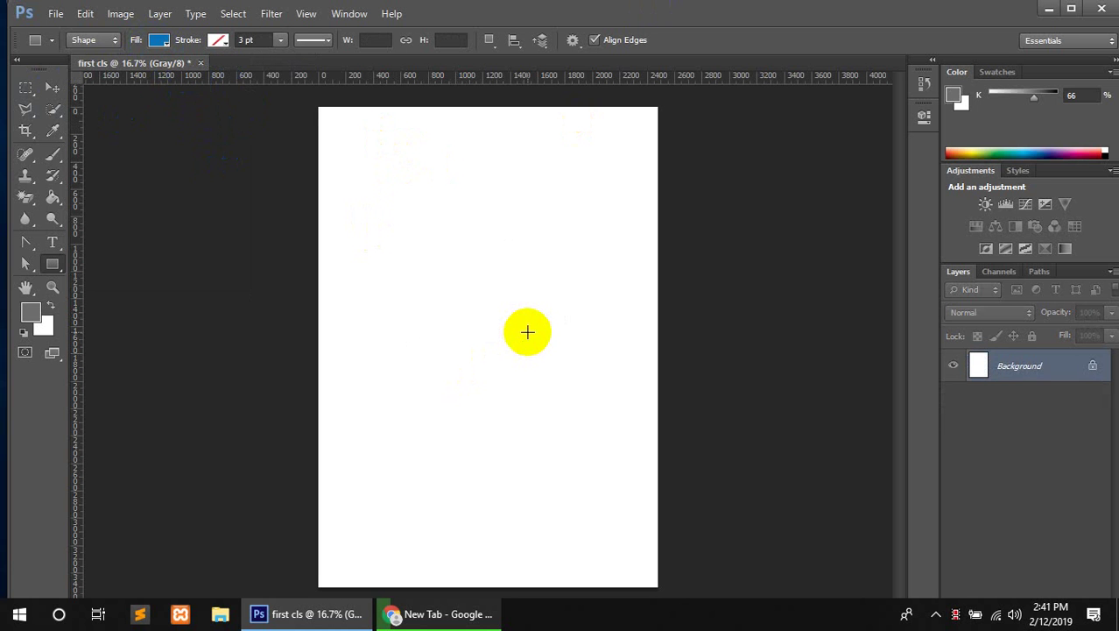
- Start another new document, look through its bit depth options, and set the color mode to RGB Color
click(55, 13)
click(63, 33)
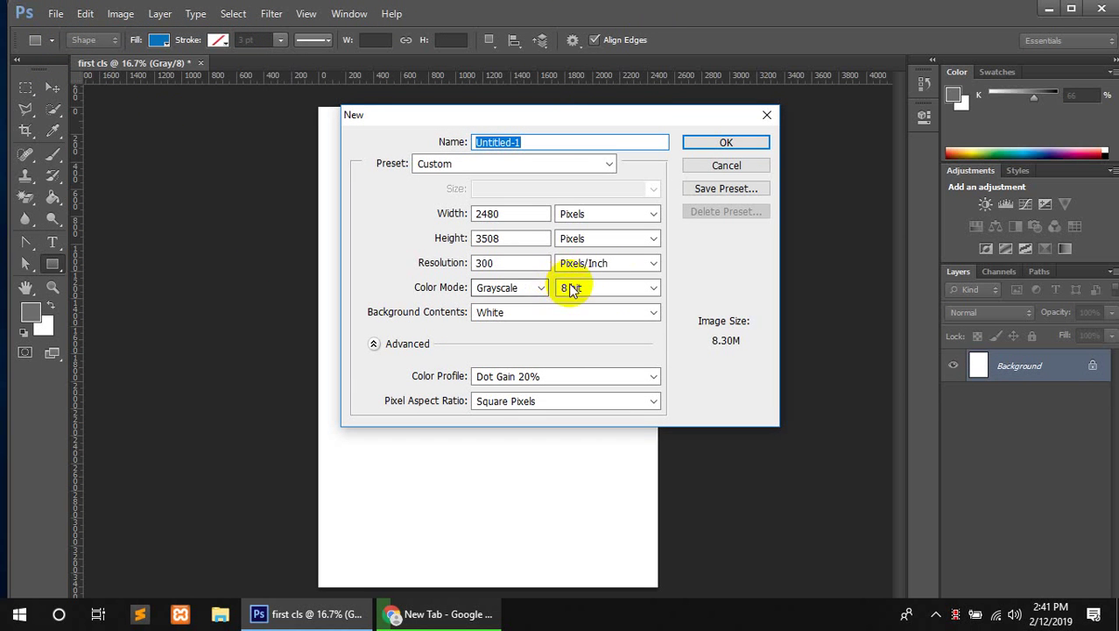
click(604, 294)
click(604, 294)
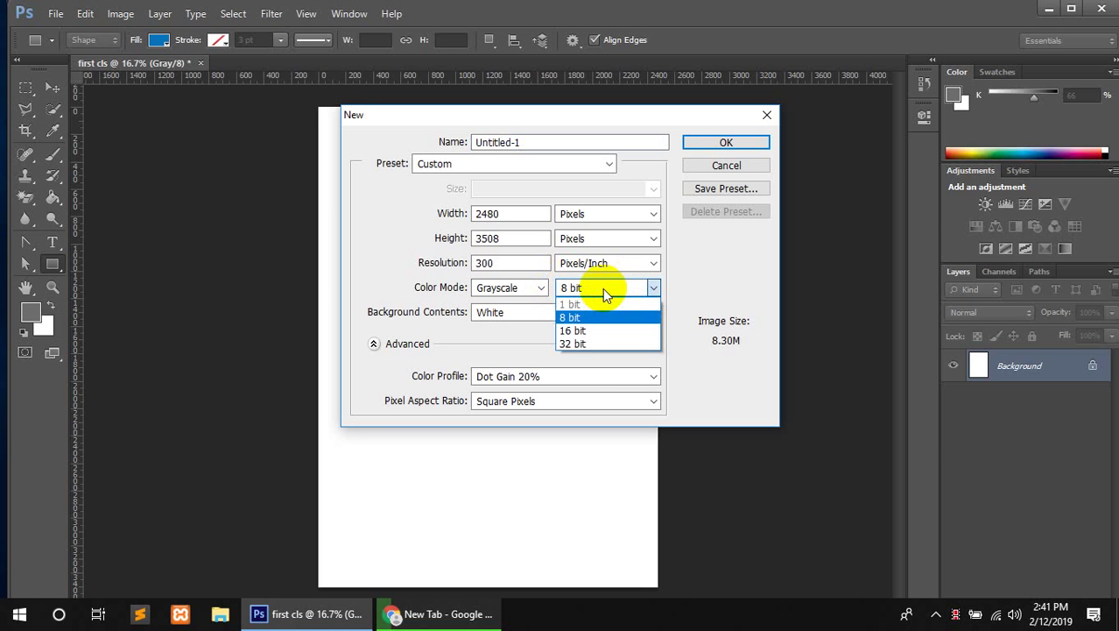
click(536, 290)
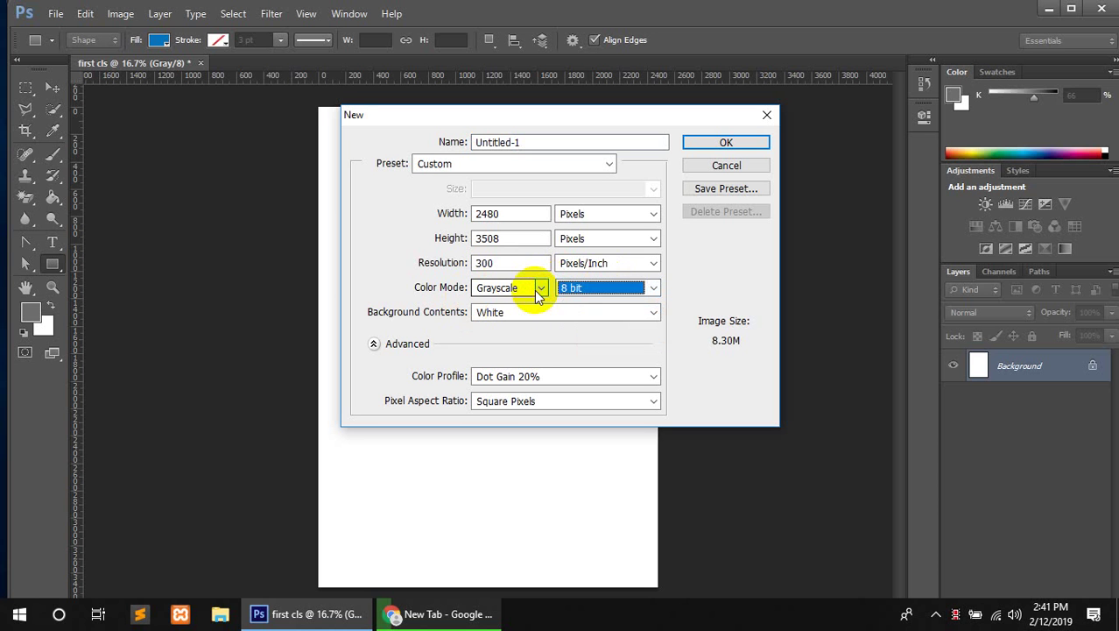
click(538, 292)
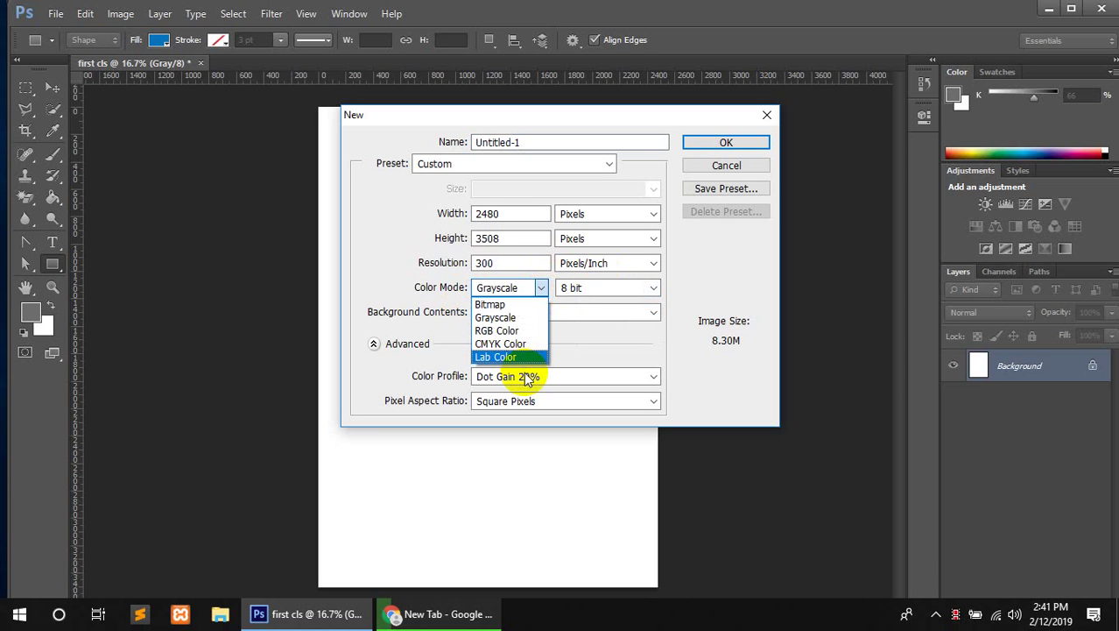
click(525, 330)
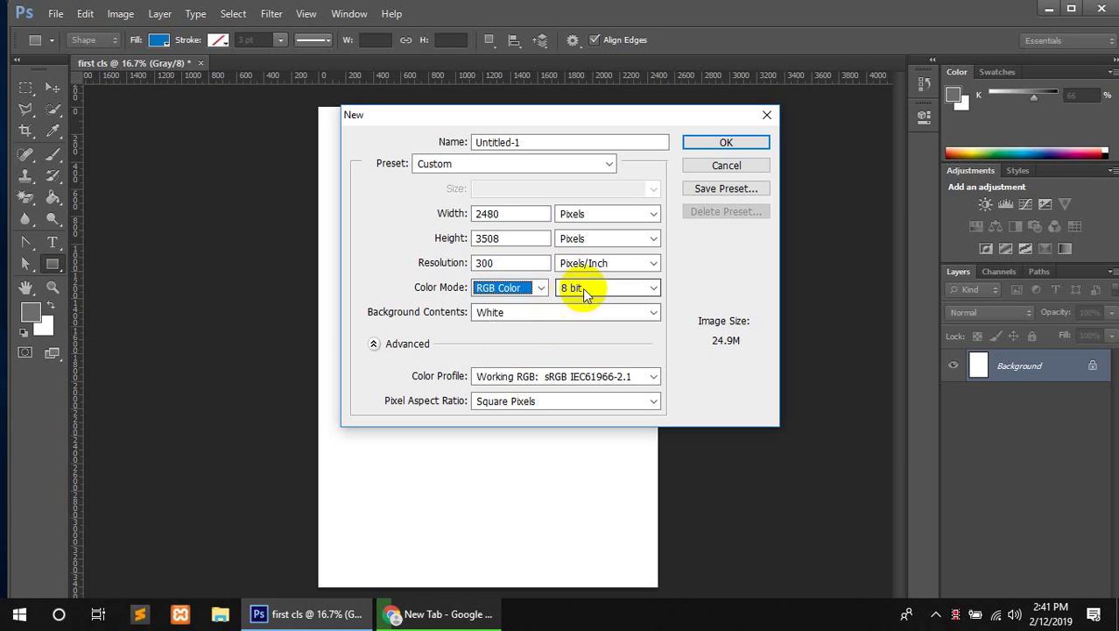
- Look through the bit depth options for the RGB document and switch the bit depth to 16 bit
click(607, 288)
click(601, 306)
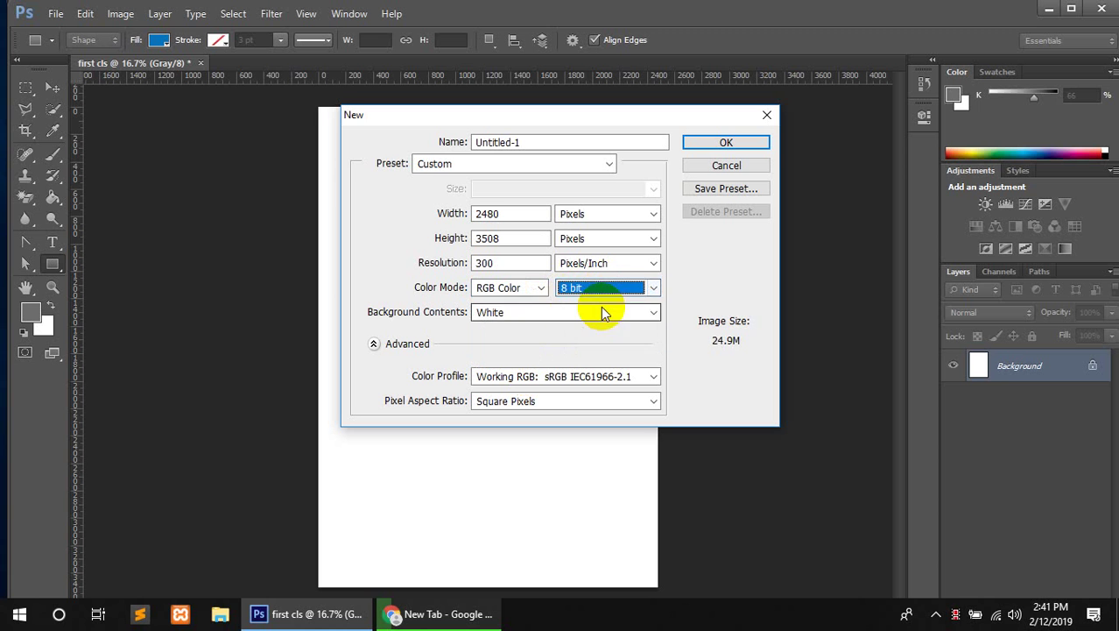
click(602, 295)
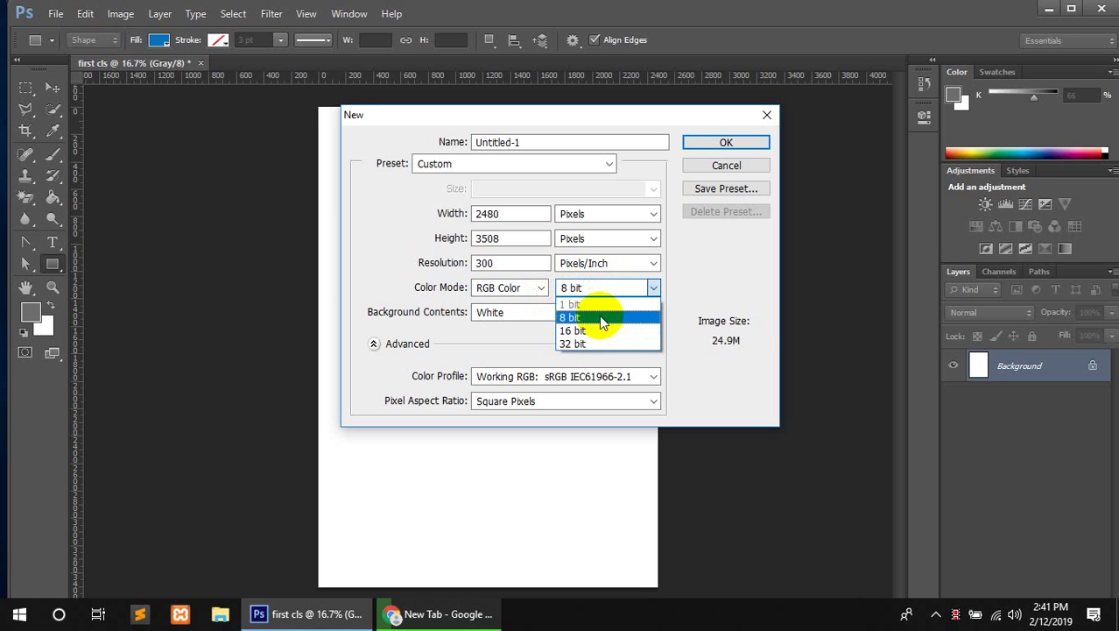
click(599, 314)
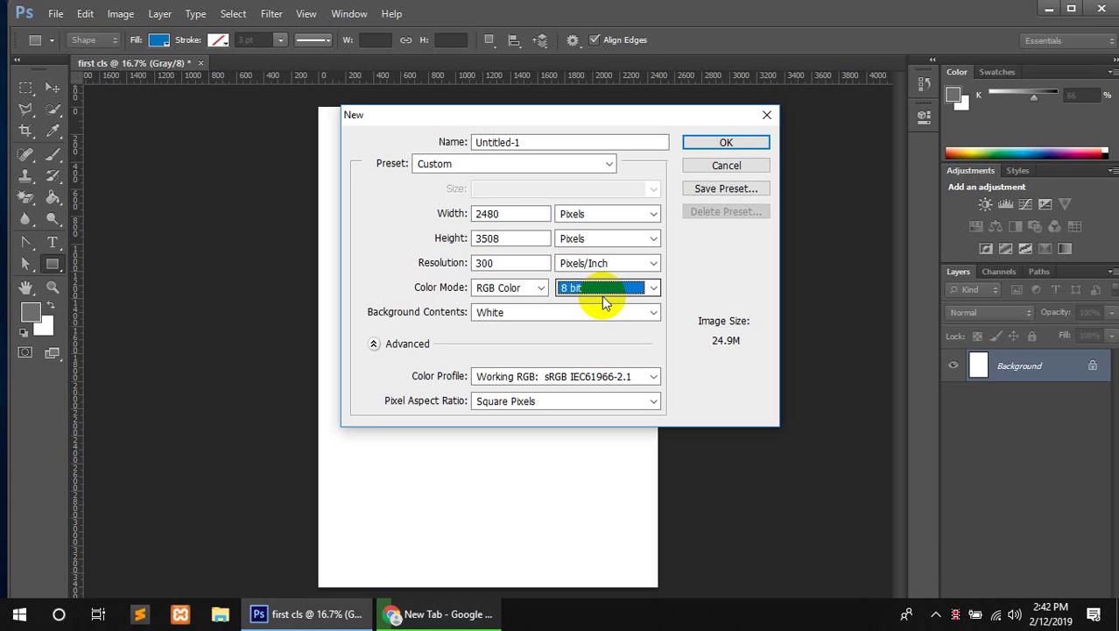
click(600, 298)
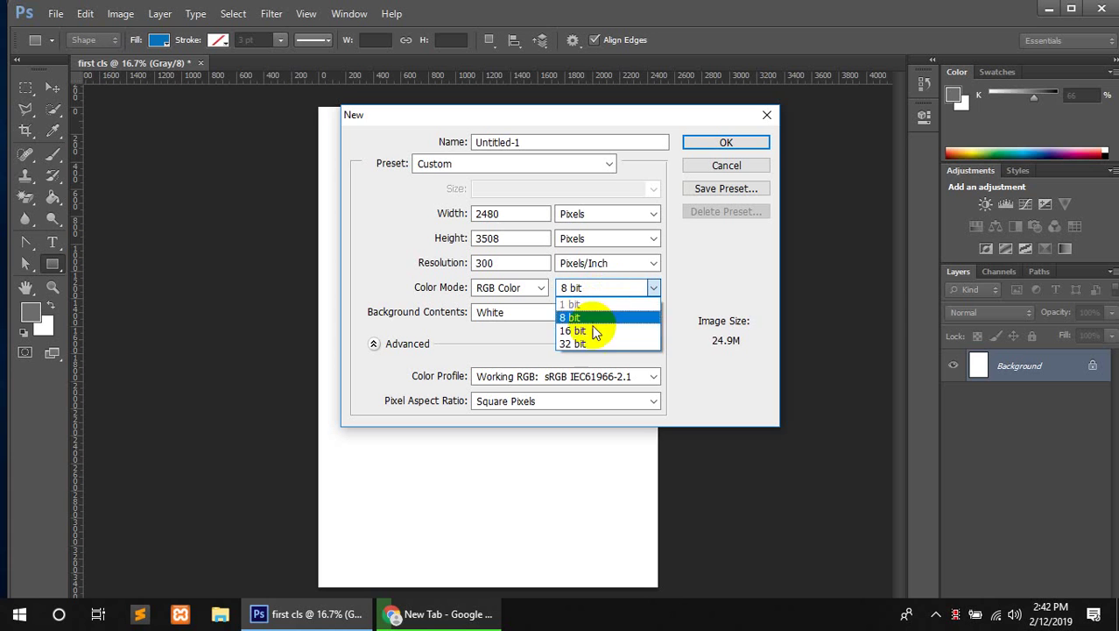
click(595, 333)
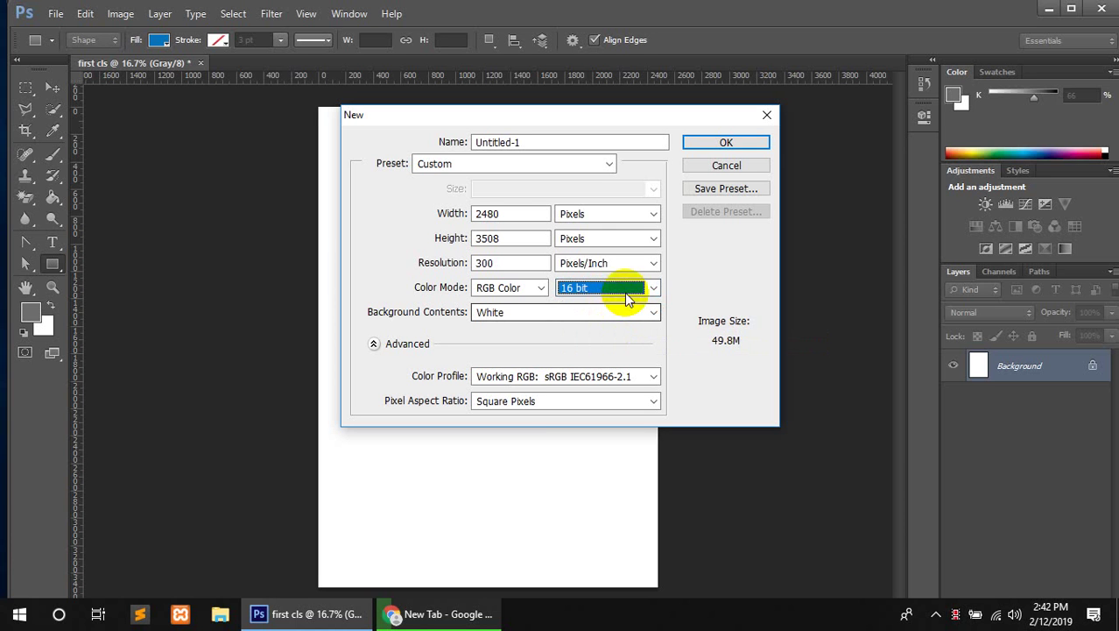
click(625, 290)
click(610, 331)
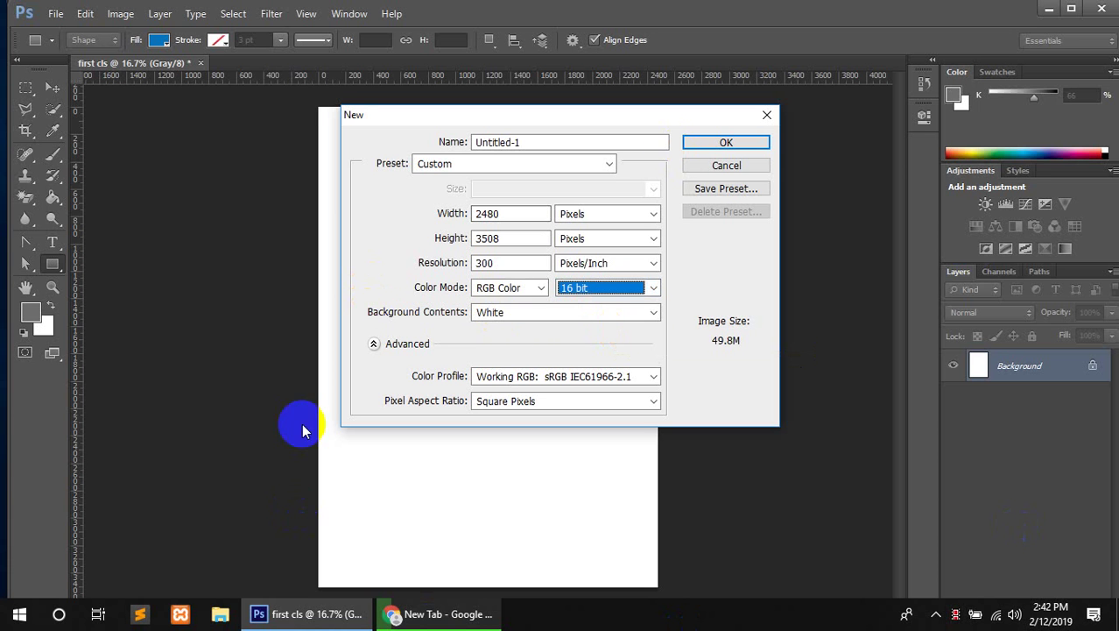
- Switch the bit depth between 8 bit and 16 bit to compare image sizes, ending on 8 bit
click(620, 291)
click(573, 317)
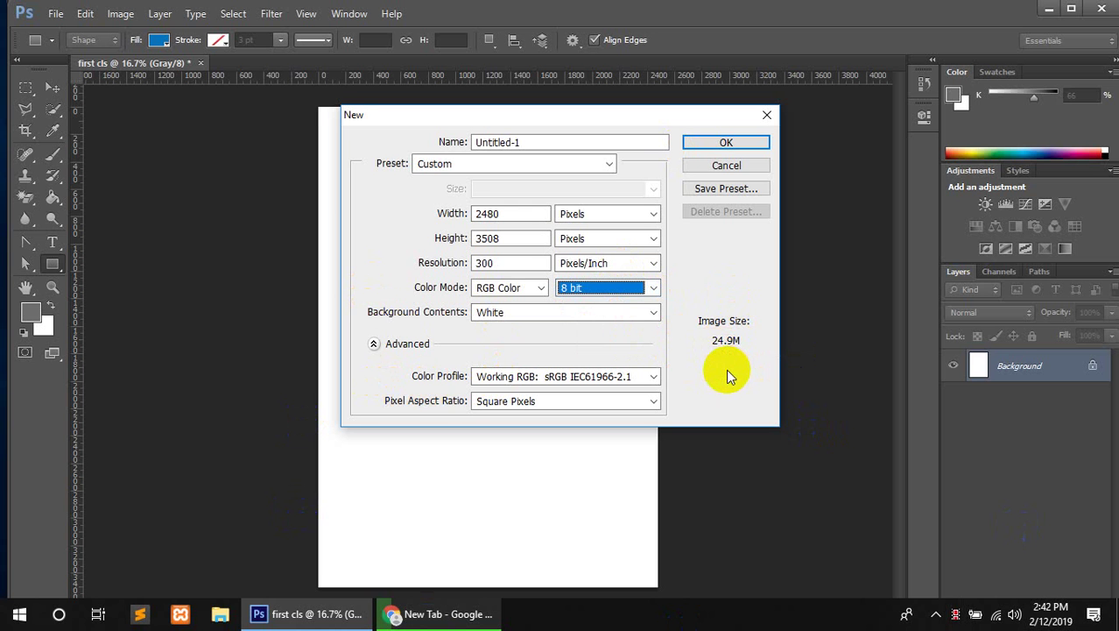
click(637, 291)
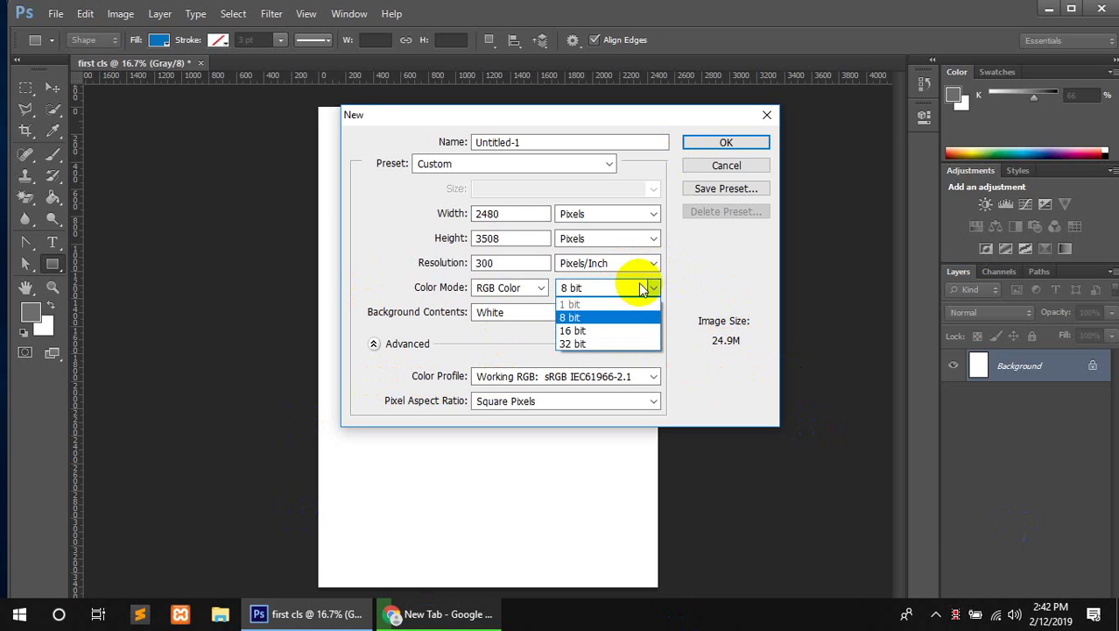
click(638, 330)
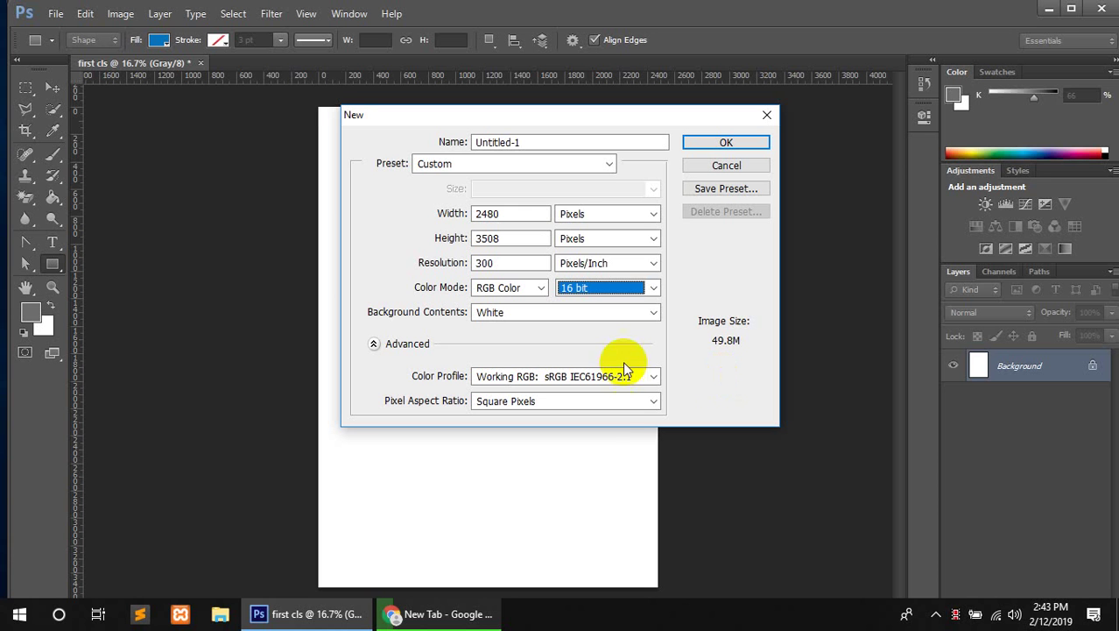
click(632, 292)
click(622, 312)
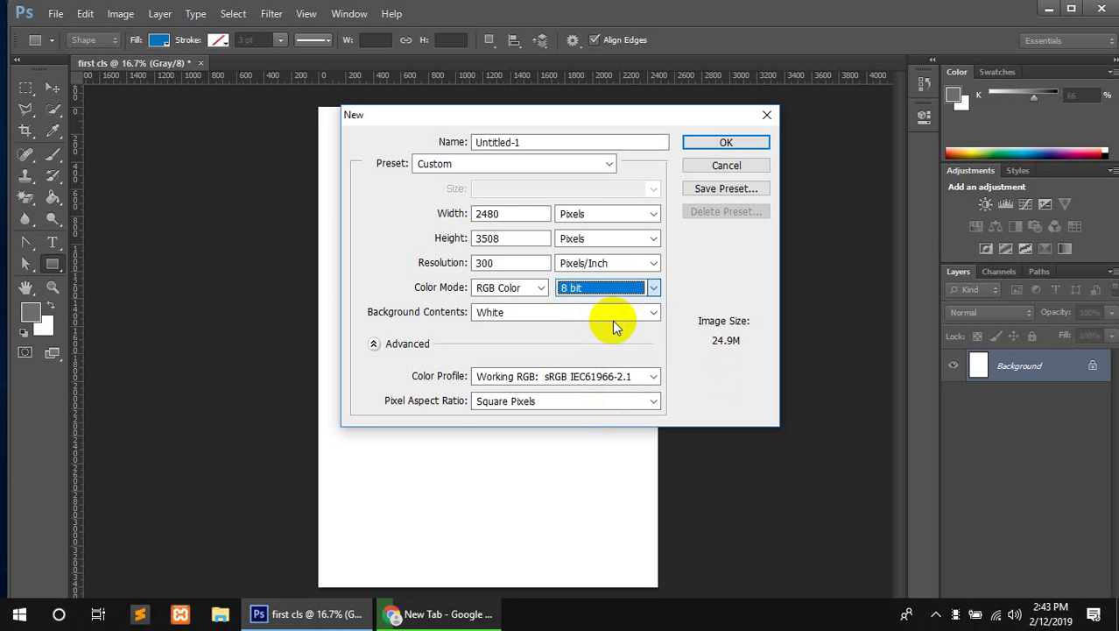
- Try White and Background Color as the new document's background contents
click(528, 315)
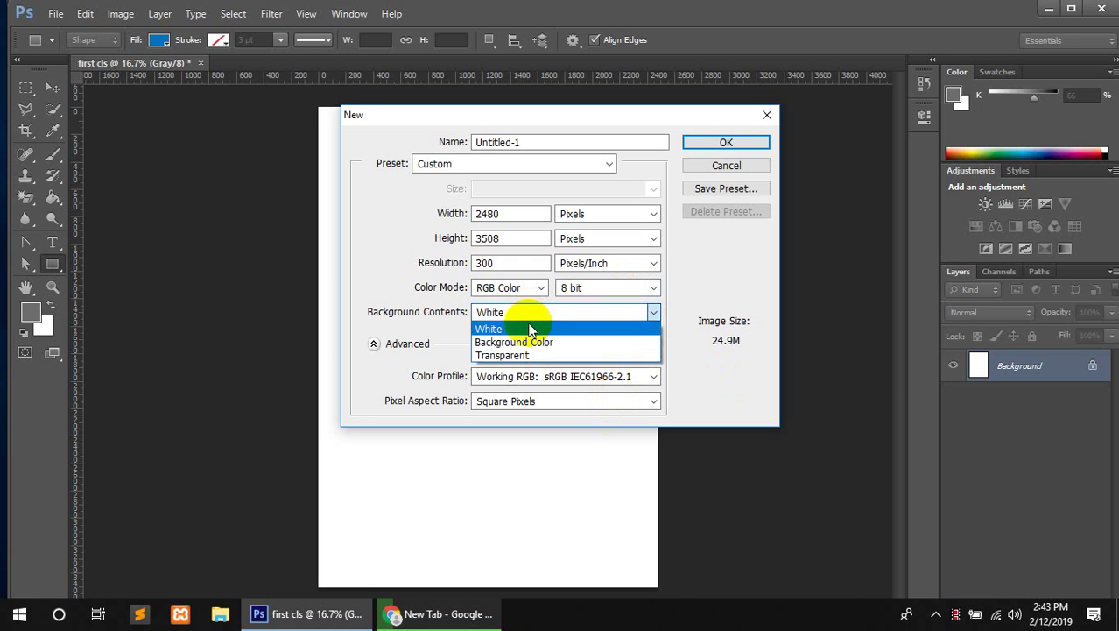
click(529, 332)
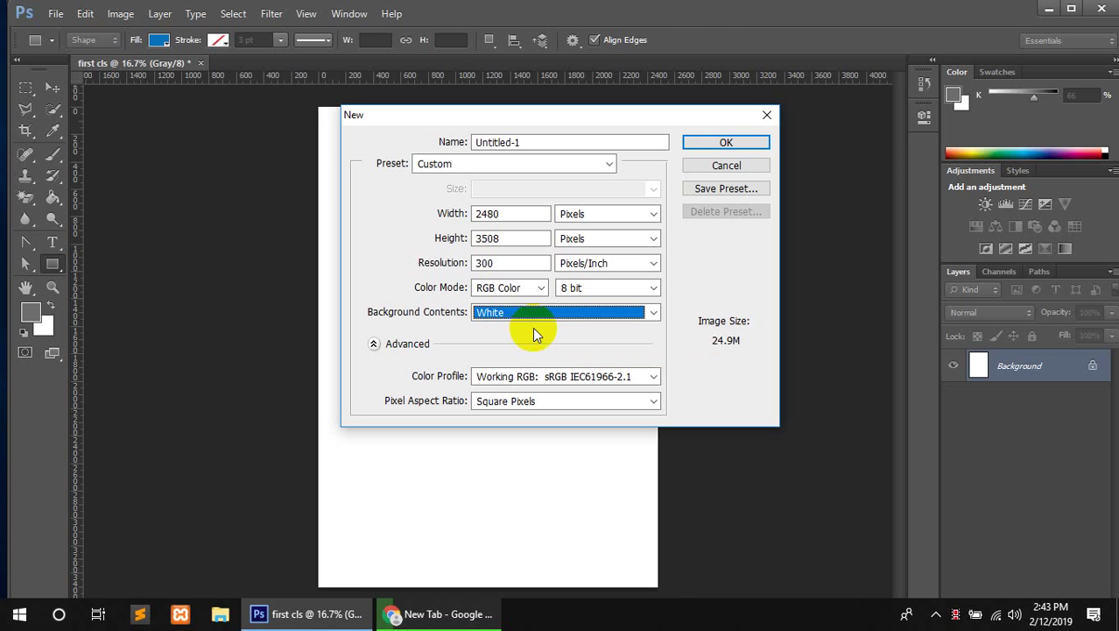
click(555, 311)
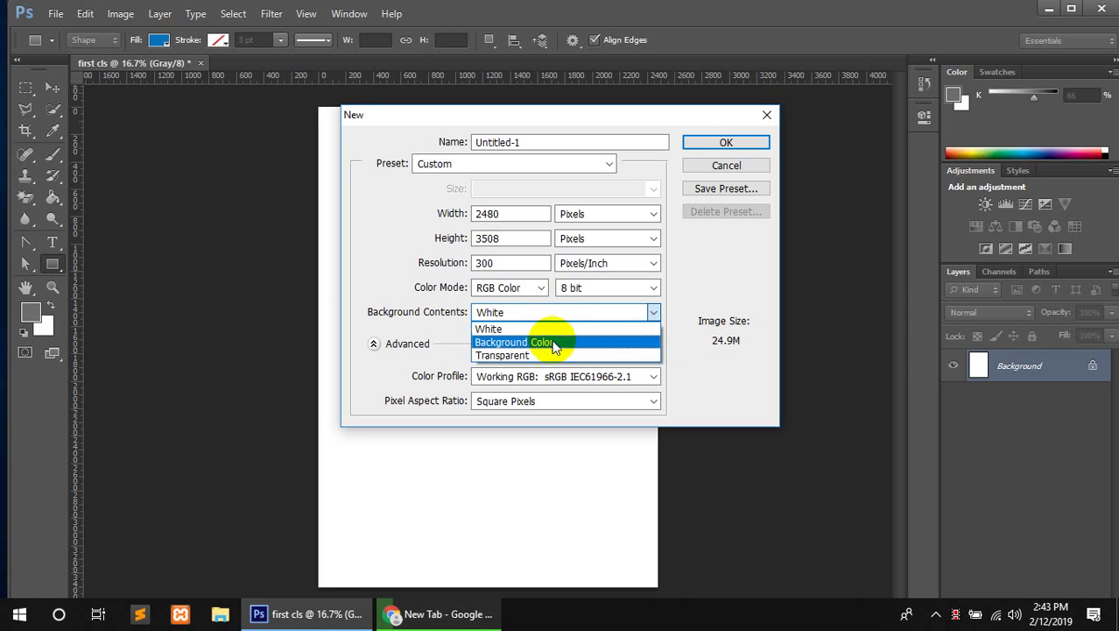
click(554, 342)
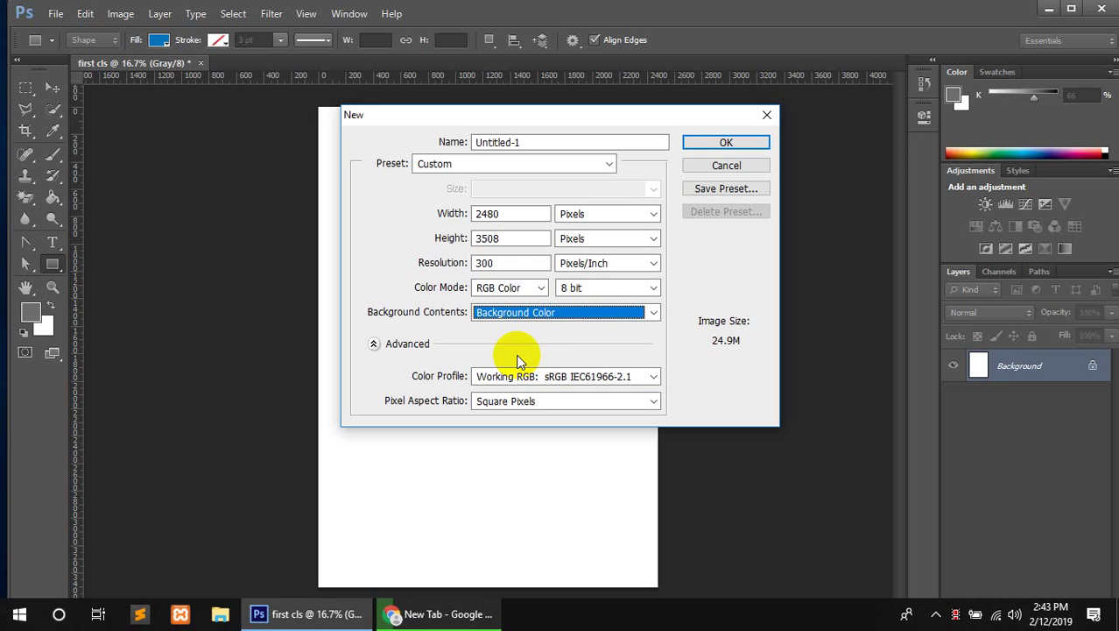
- Create the document with Transparent background contents and close it again
click(569, 315)
click(561, 357)
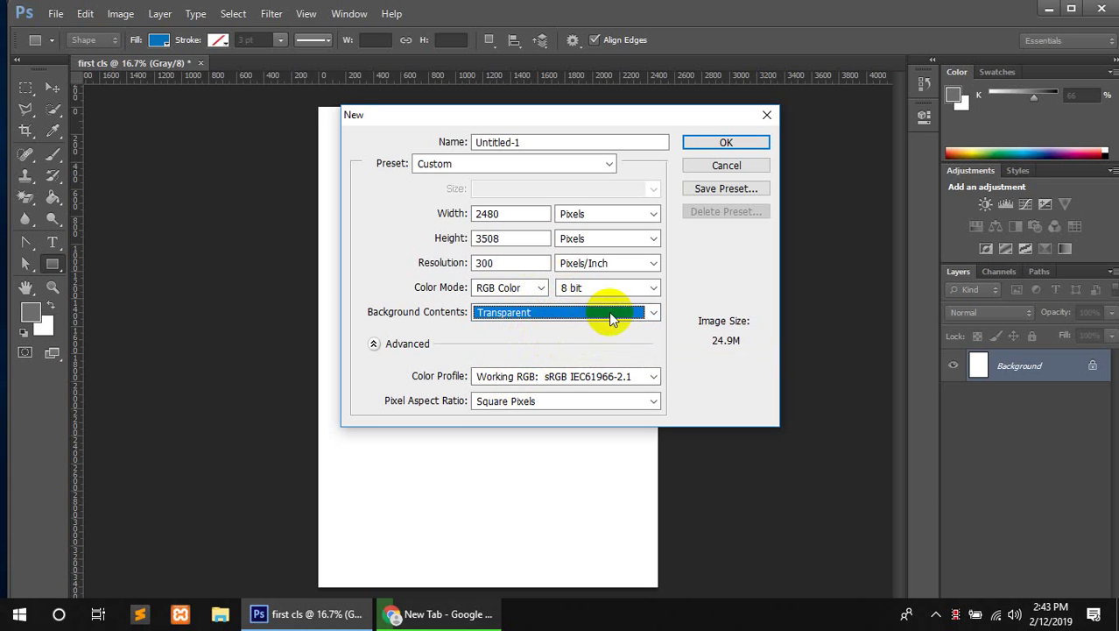
click(717, 141)
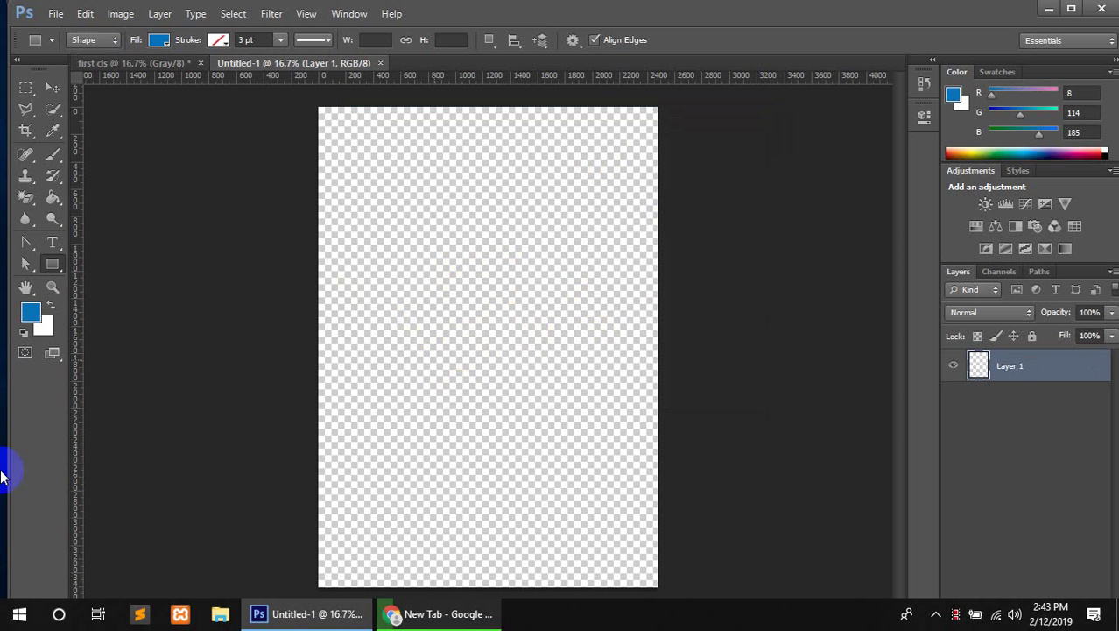
click(382, 66)
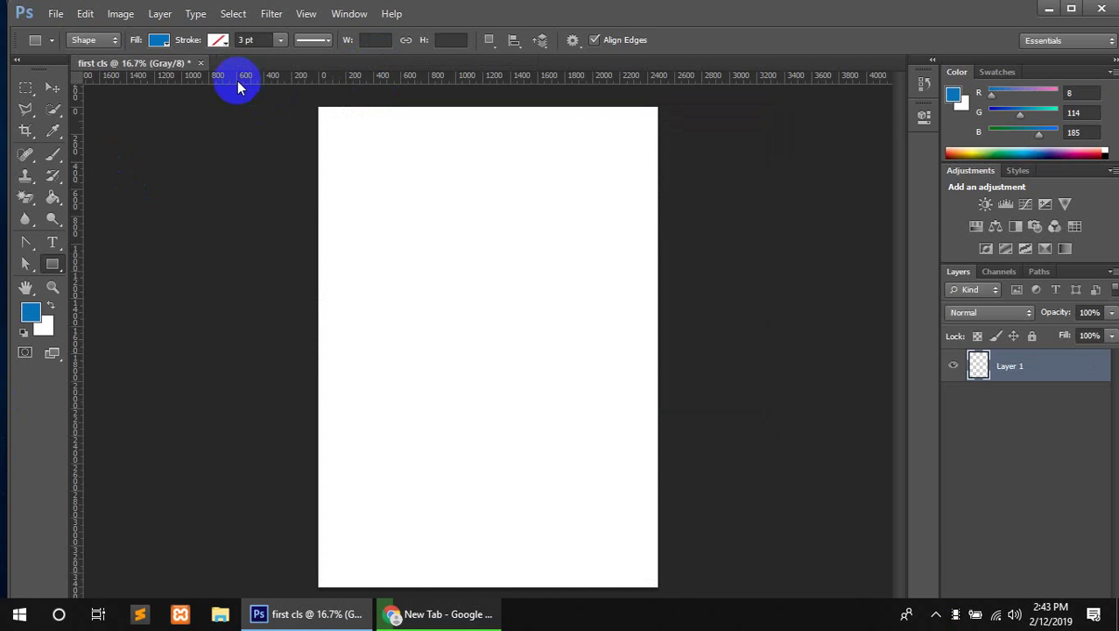
- Start another new document and set its background contents to White
click(58, 14)
click(52, 31)
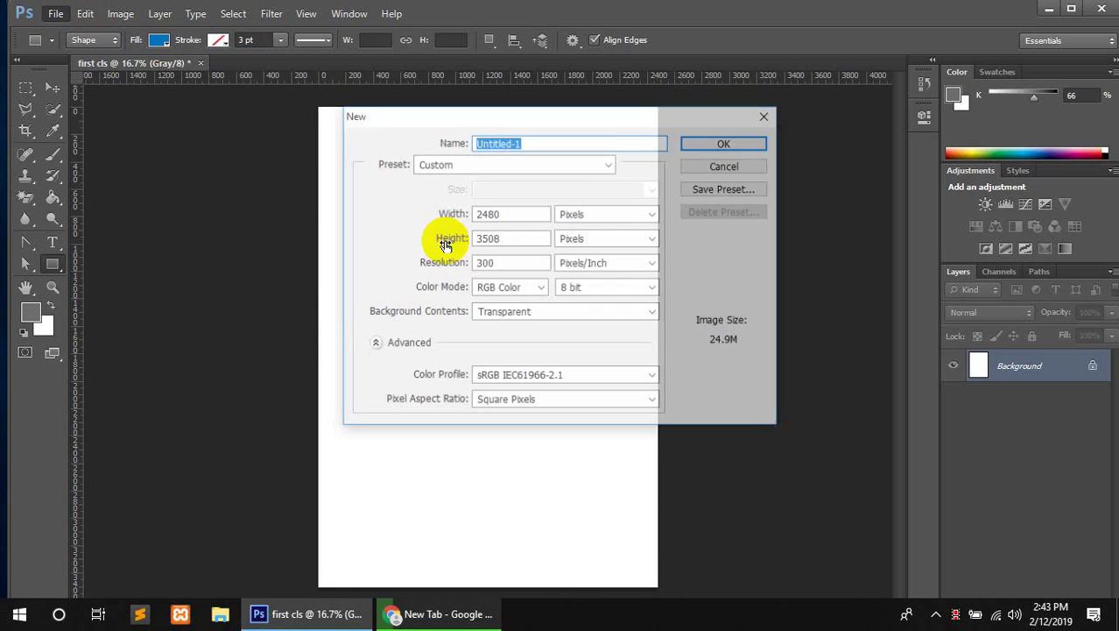
click(524, 313)
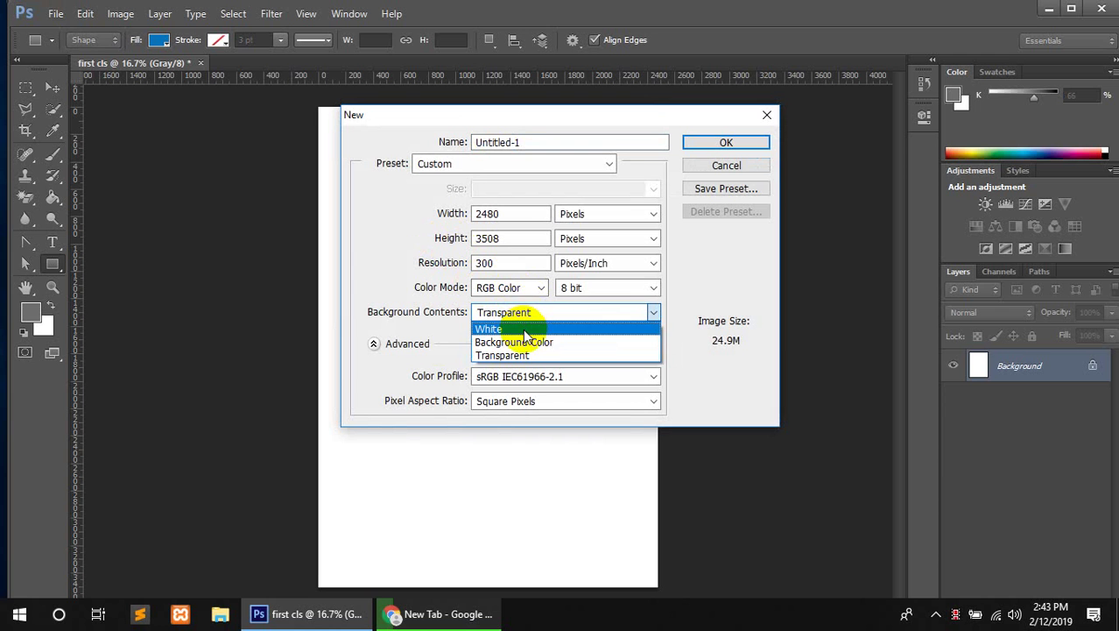
click(524, 330)
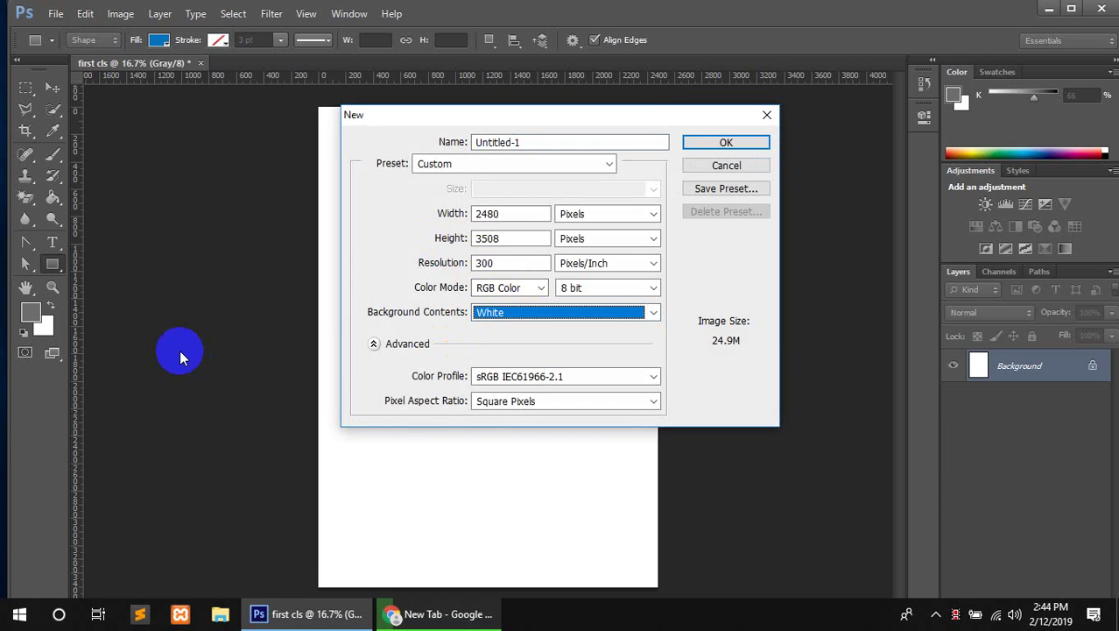
- Examine the advanced settings, collapsing and expanding them and looking through the color profile and pixel aspect ratio options
click(374, 344)
click(374, 345)
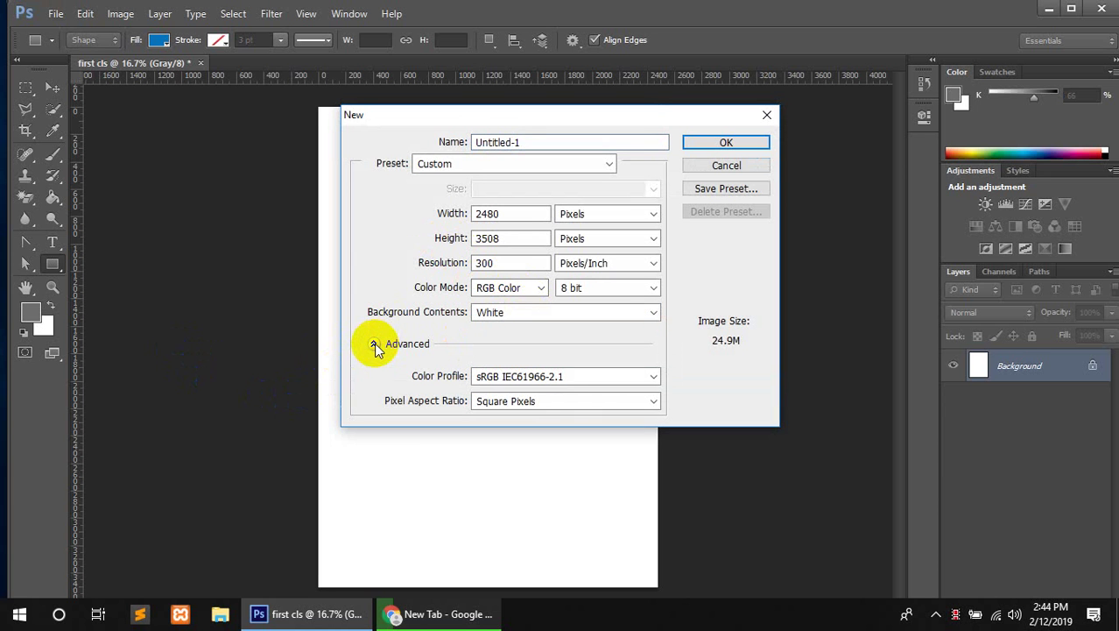
click(574, 375)
click(578, 377)
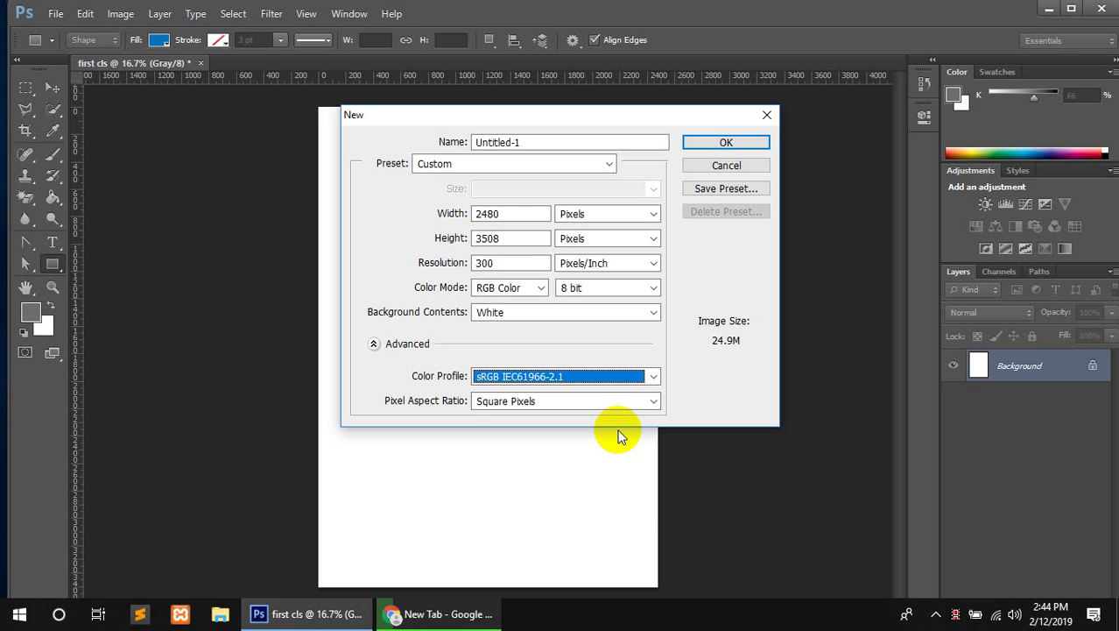
click(531, 403)
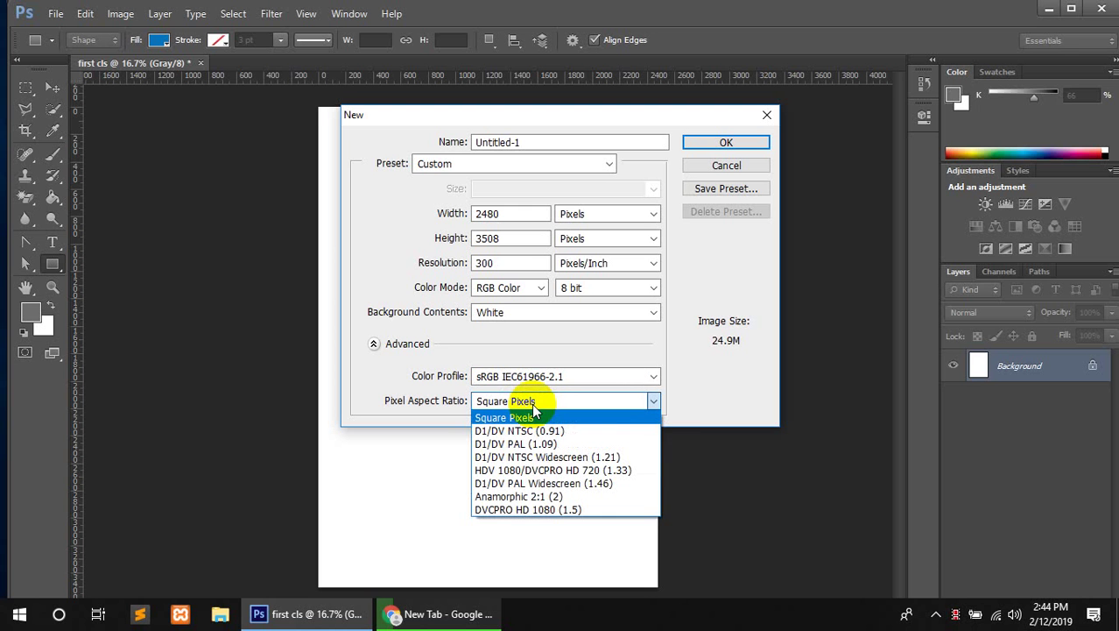
click(532, 403)
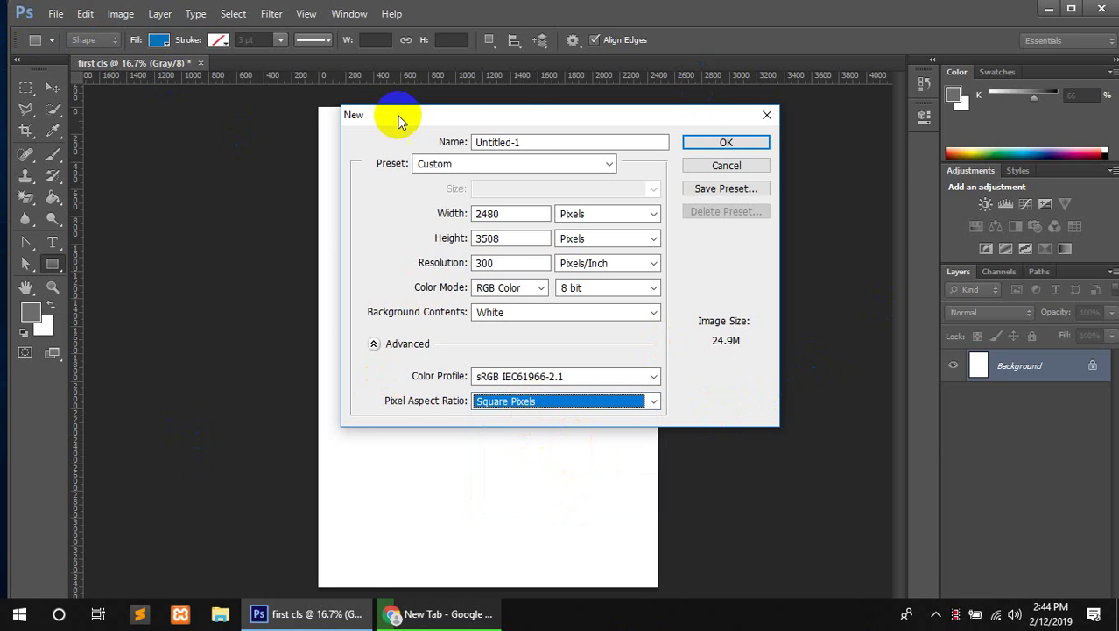
- Apply the Default Photoshop Size preset and set the width and height units to Inches
click(530, 165)
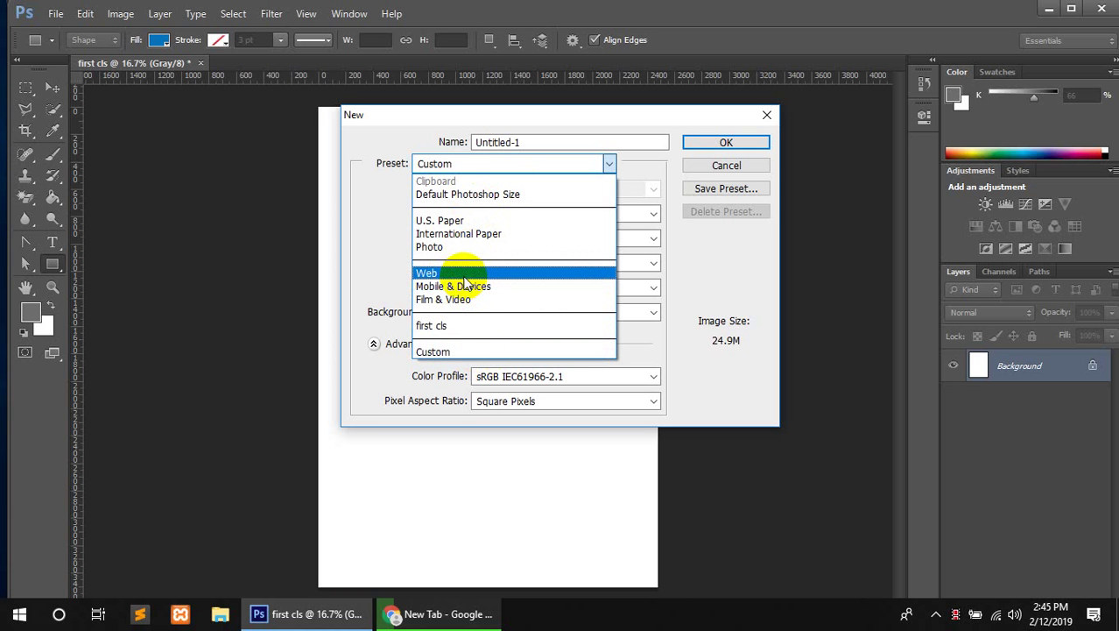
click(505, 194)
click(646, 216)
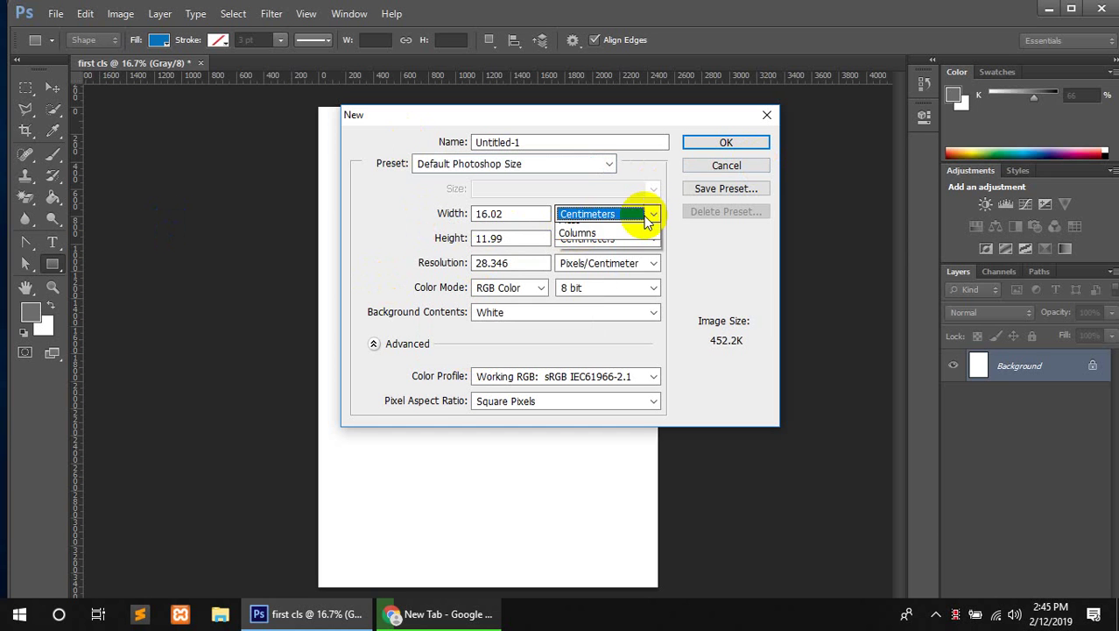
click(643, 244)
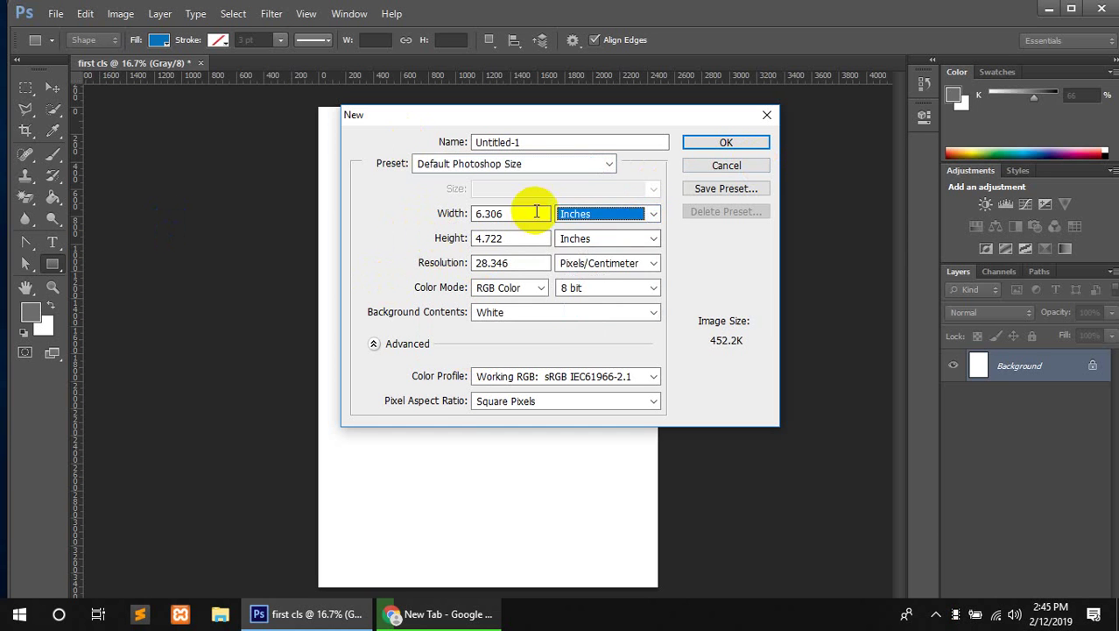
- Try CMYK Color as the color mode, select the resolution value, and return the mode to RGB Color
click(532, 290)
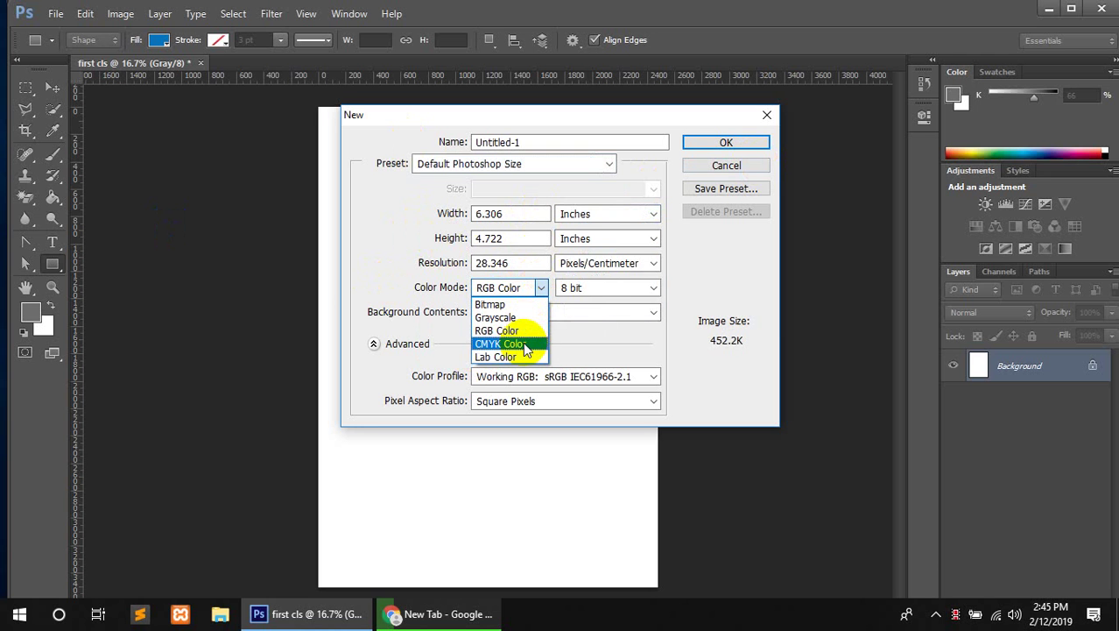
click(527, 349)
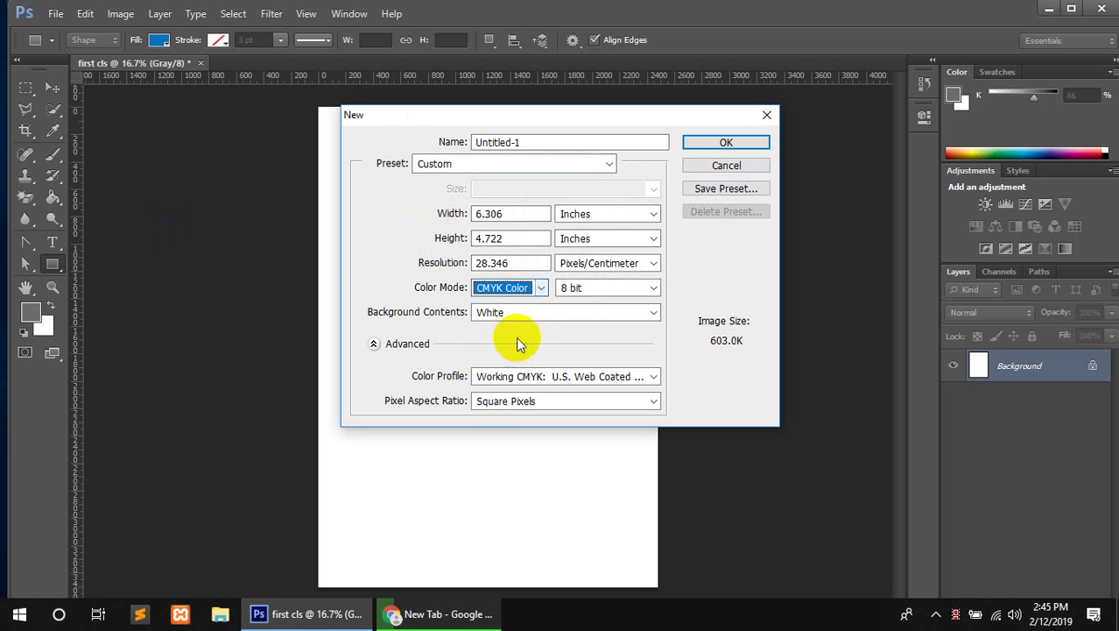
click(519, 260)
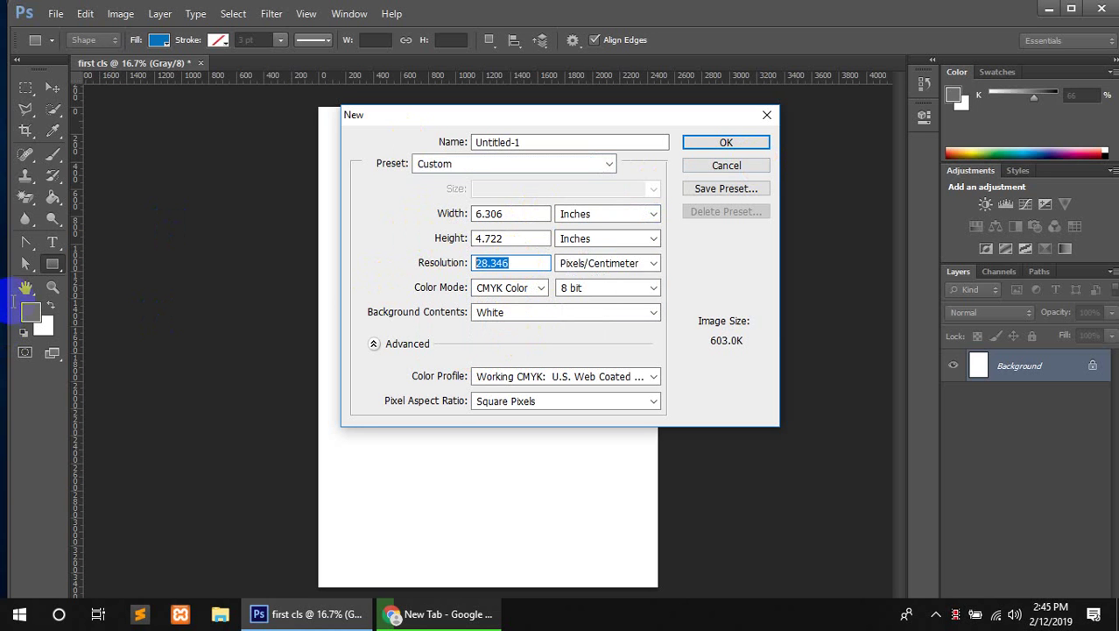
click(518, 289)
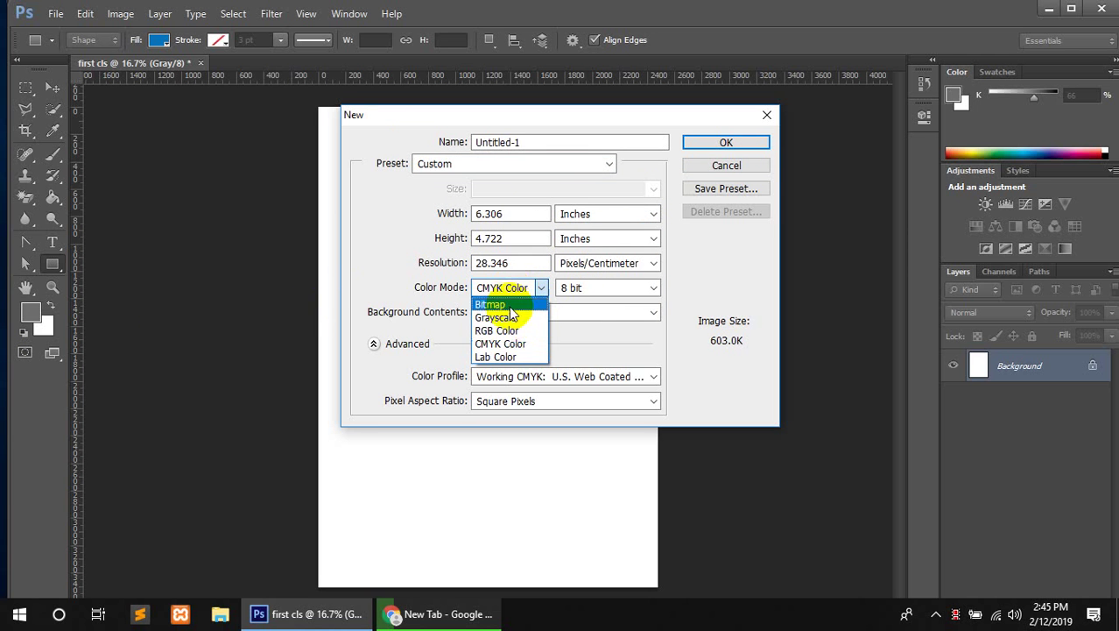
click(513, 328)
- Set the new document's resolution to 72 and its width and height units to Pixels
click(522, 263)
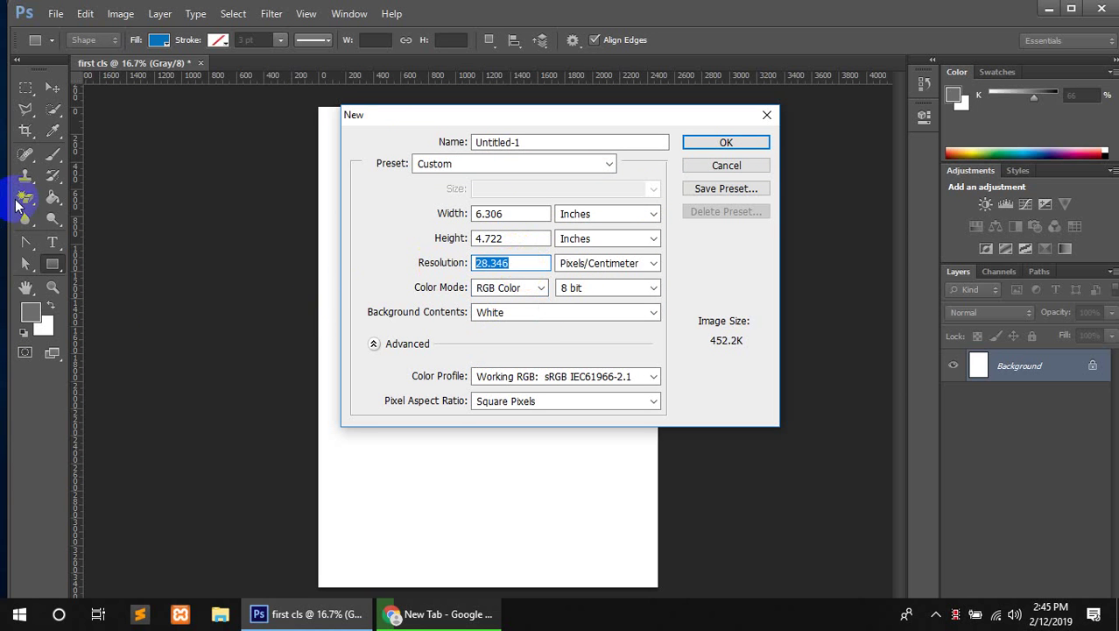
text(72)
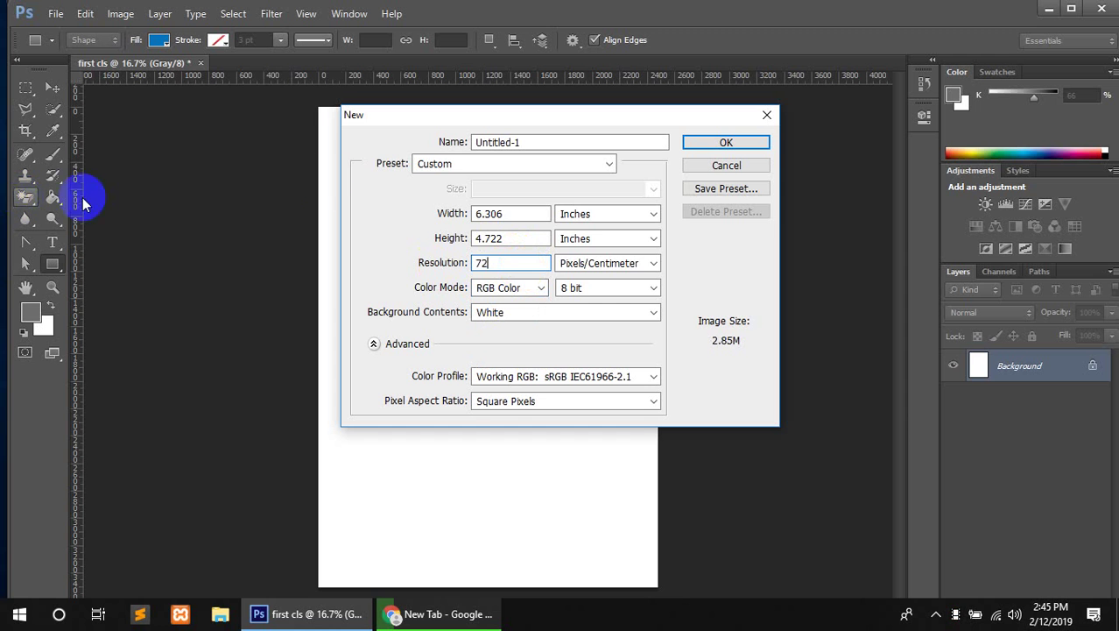
click(599, 214)
click(570, 231)
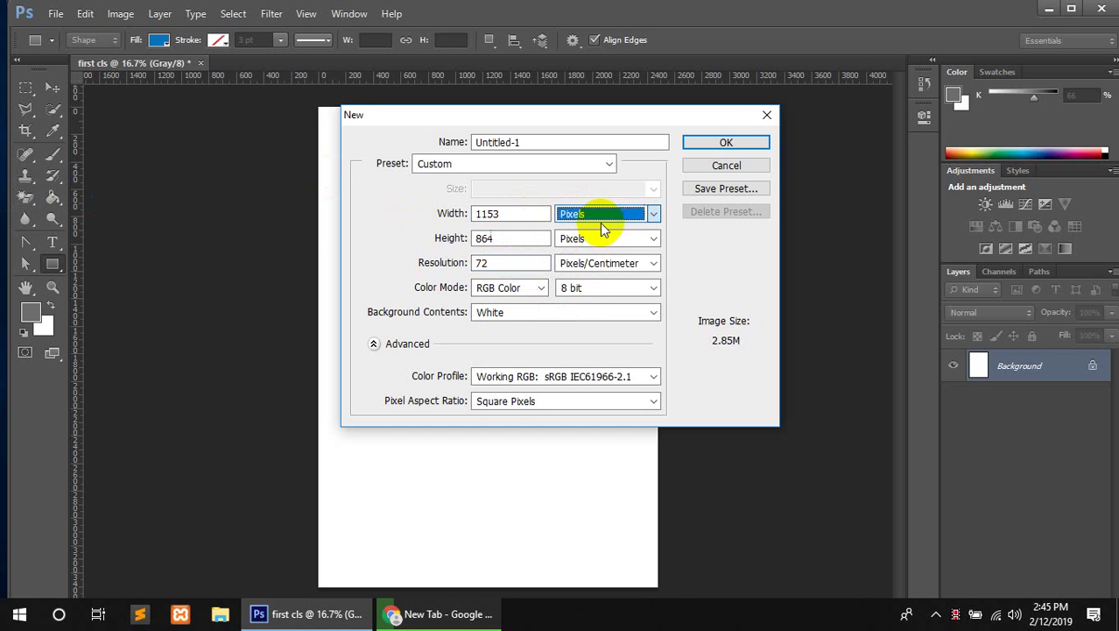
- Change the resolution unit to Pixels/Inch and create the document
click(621, 269)
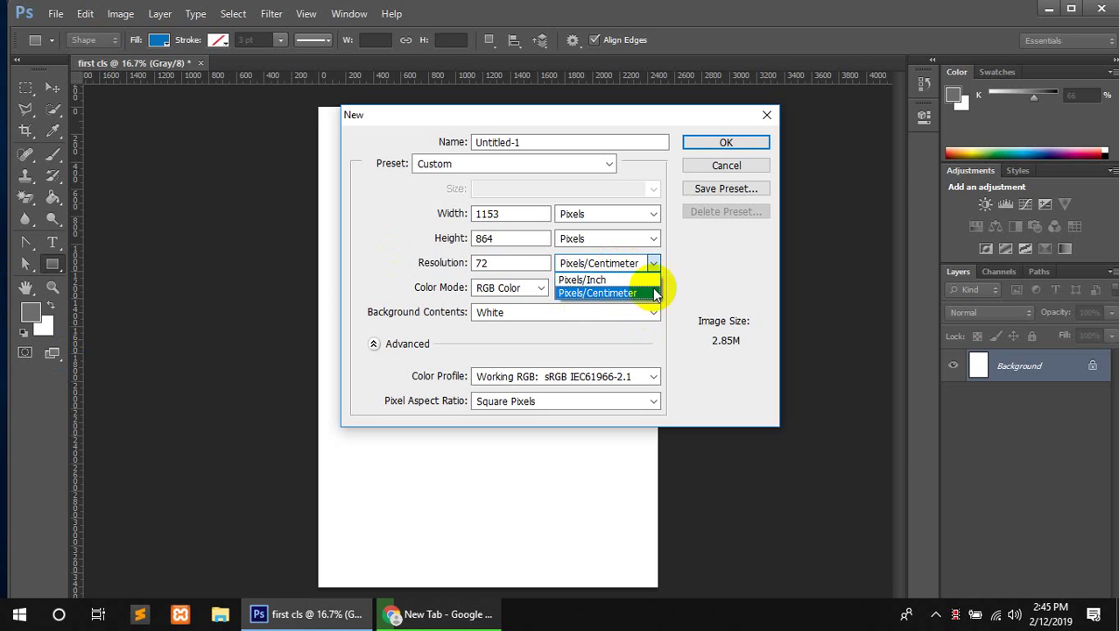
click(628, 280)
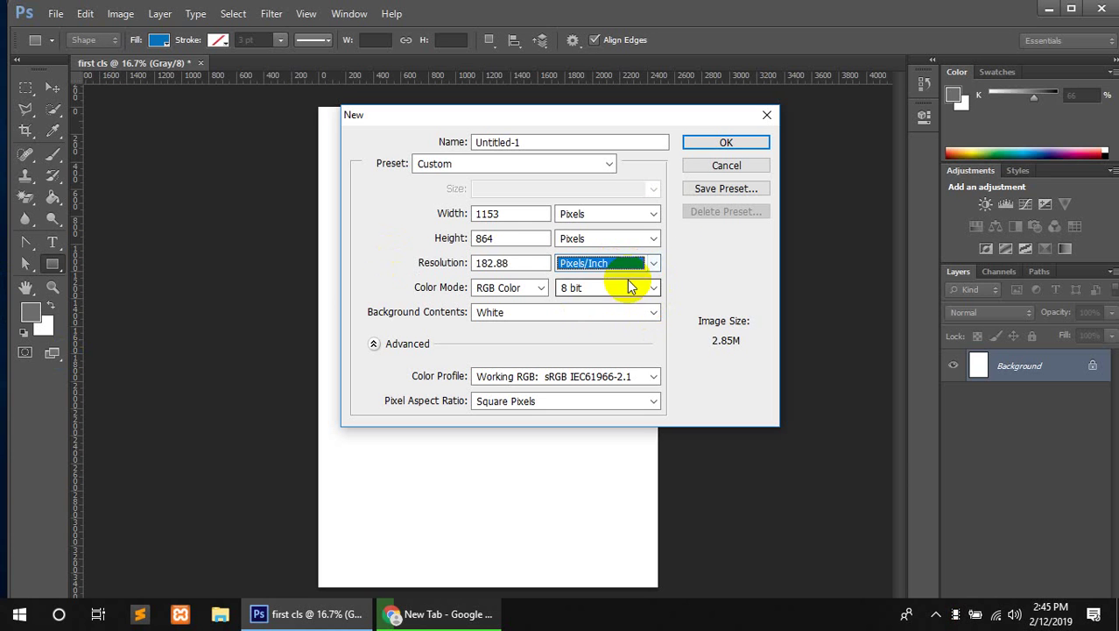
click(743, 142)
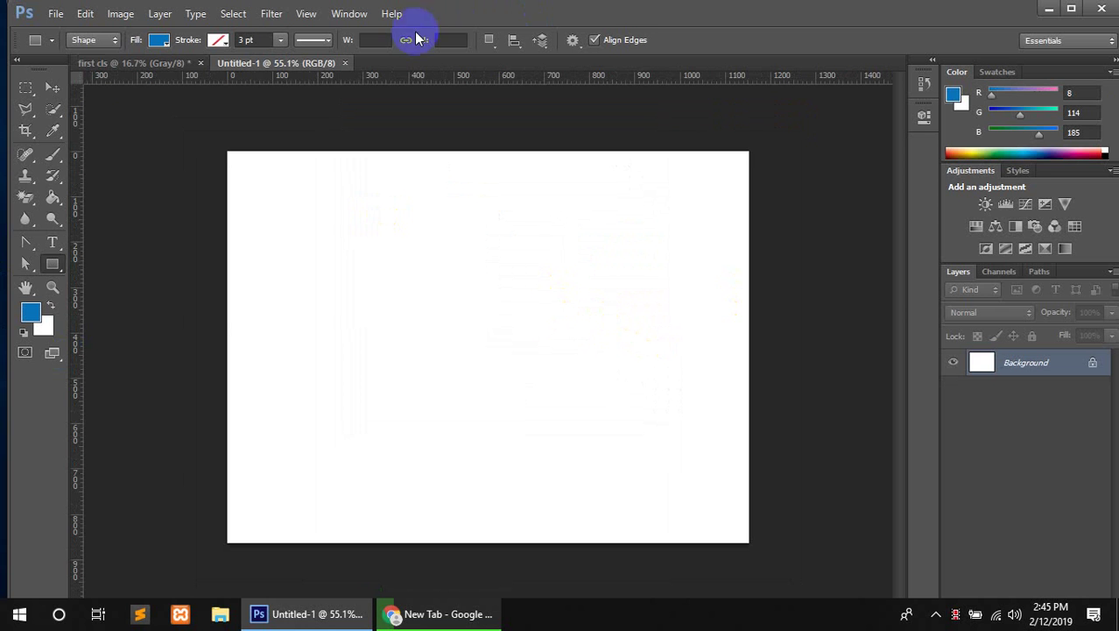
- Draw a tall, narrow rectangular marquee selection along the canvas's left part, and clear it
click(53, 87)
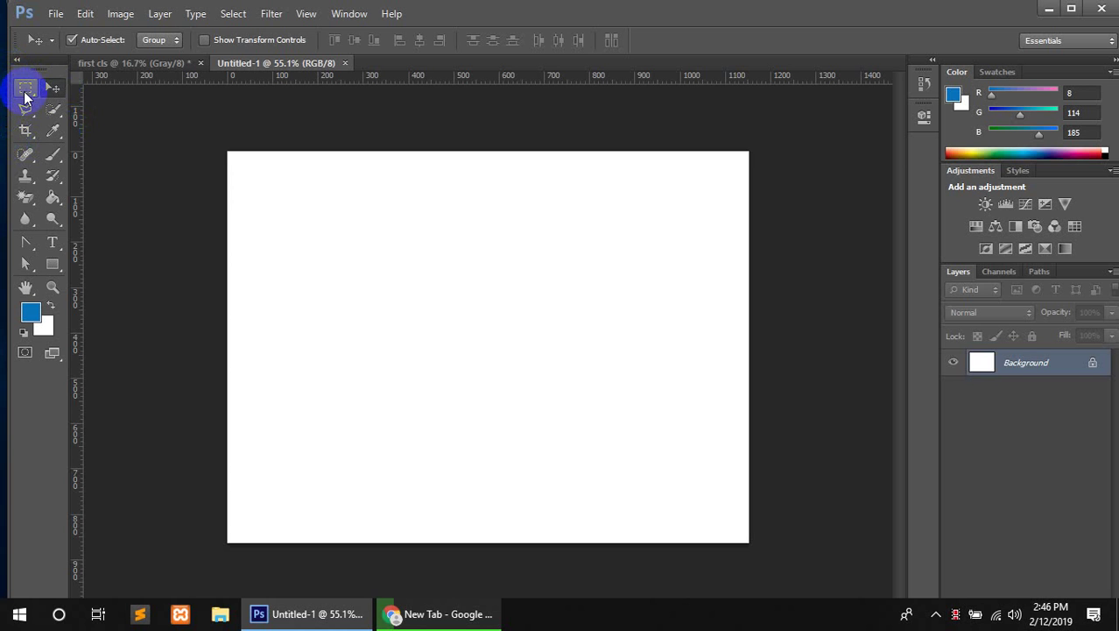
click(25, 93)
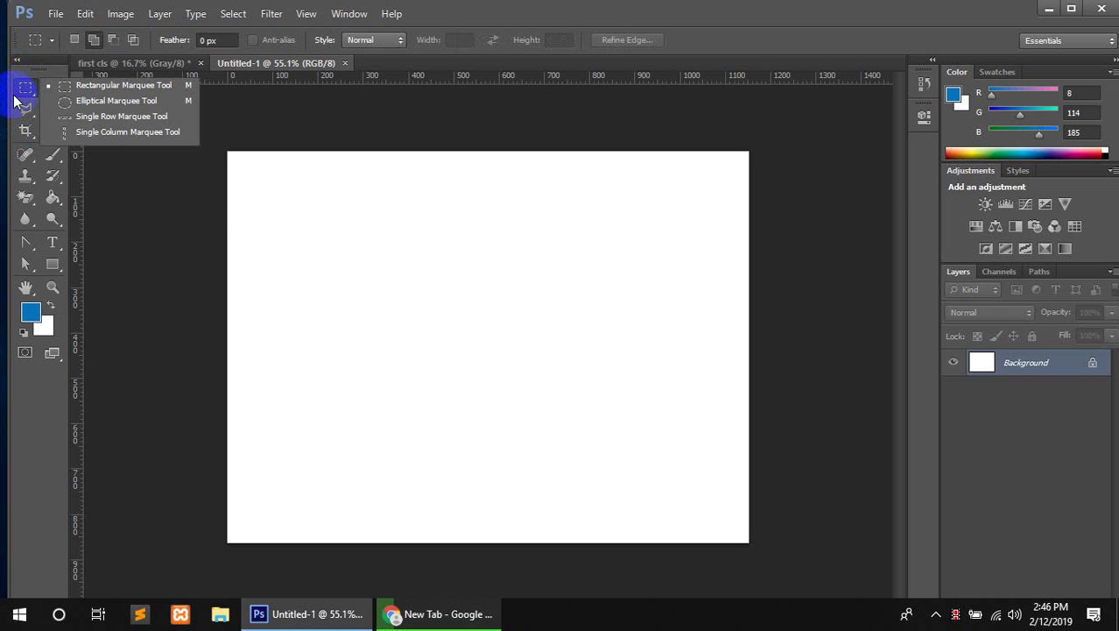
click(121, 84)
drag(310, 188, 343, 532)
click(400, 493)
key(ctrl+z)
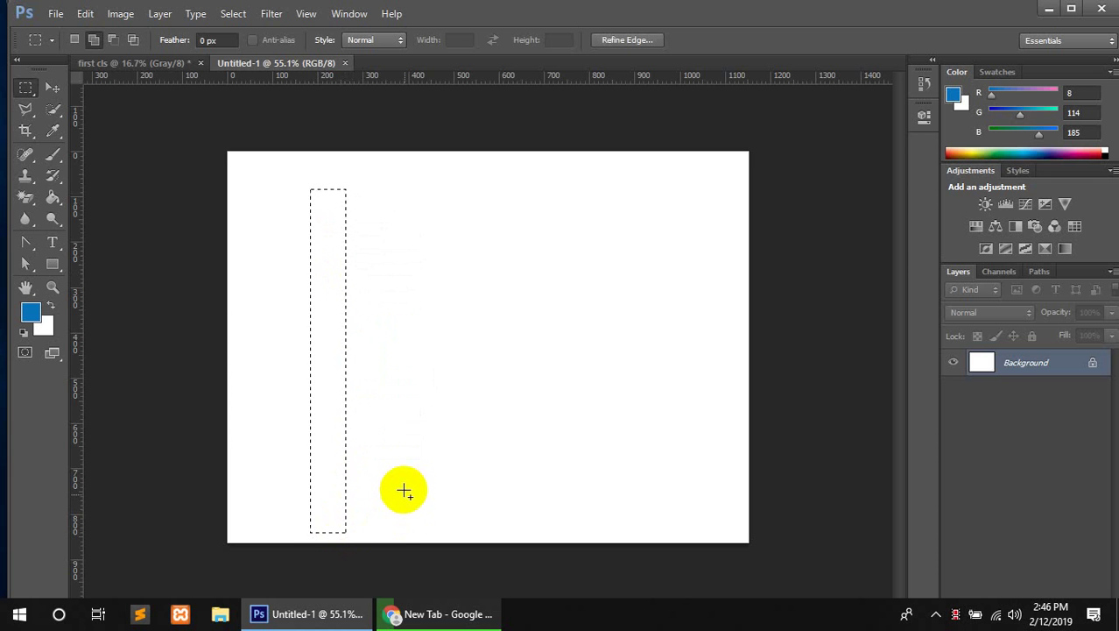
click(388, 464)
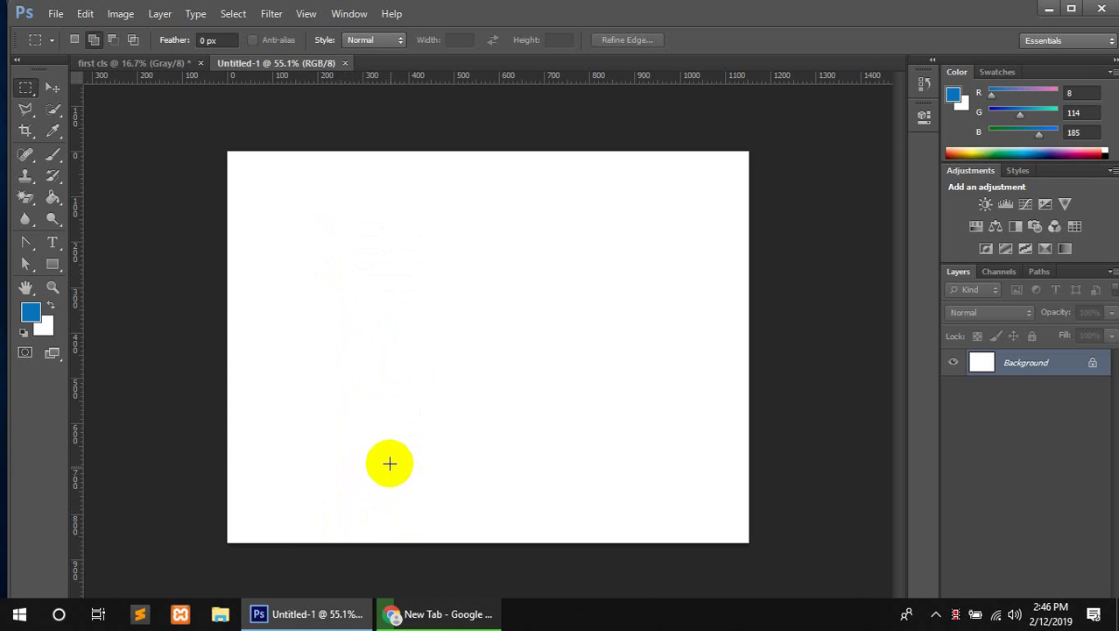
- Add four rectangular areas to one combined marquee selection on the canvas, and clear the whole selection
drag(319, 262, 581, 393)
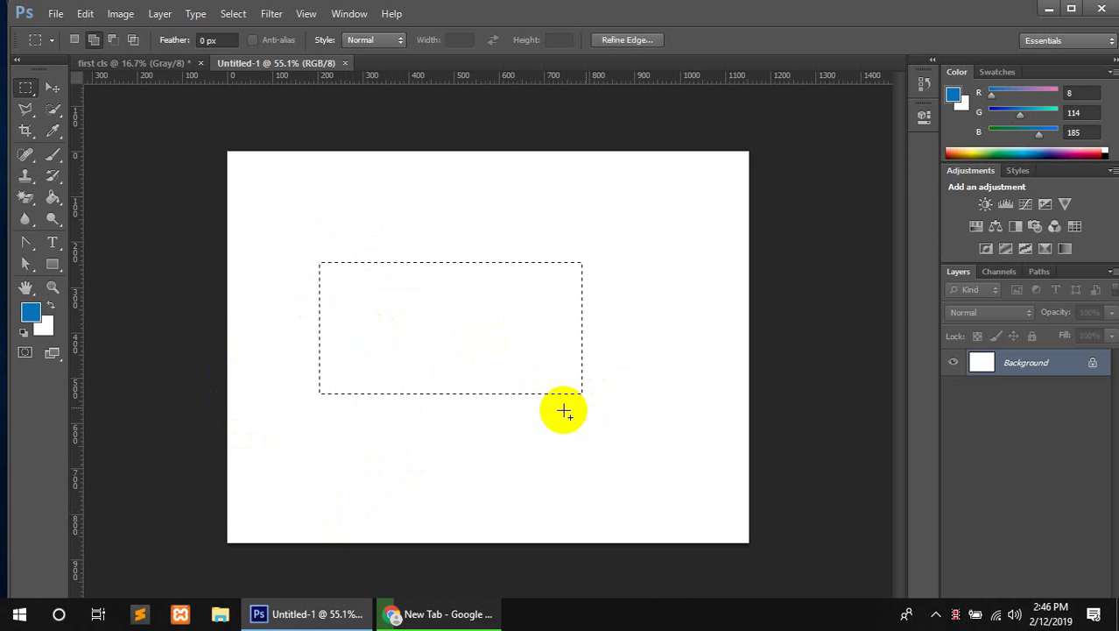
drag(387, 417, 713, 516)
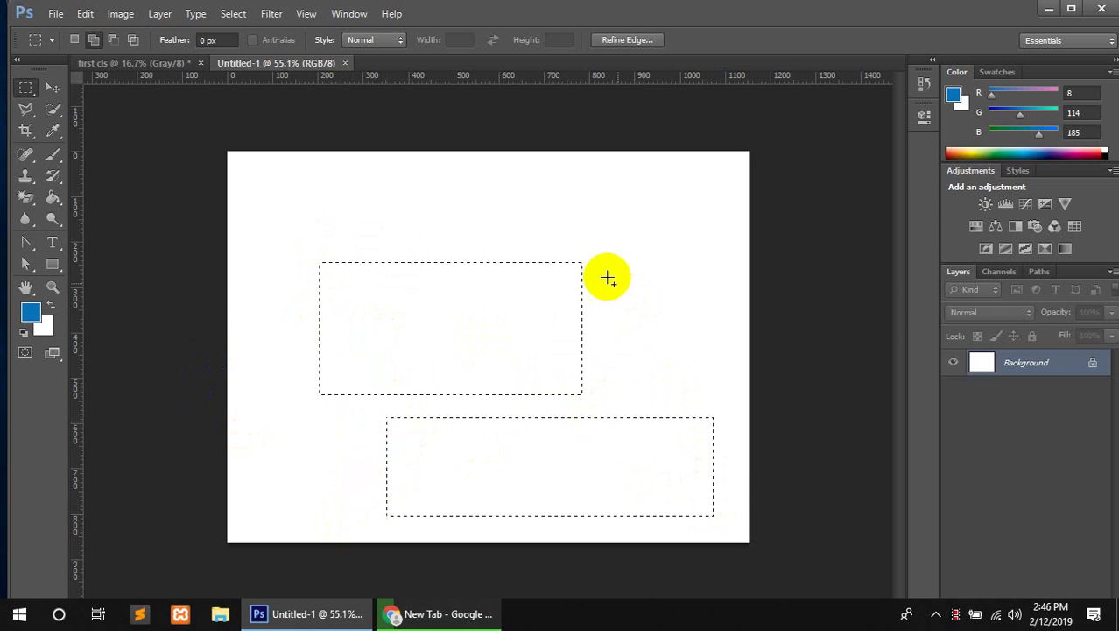
drag(627, 239, 740, 421)
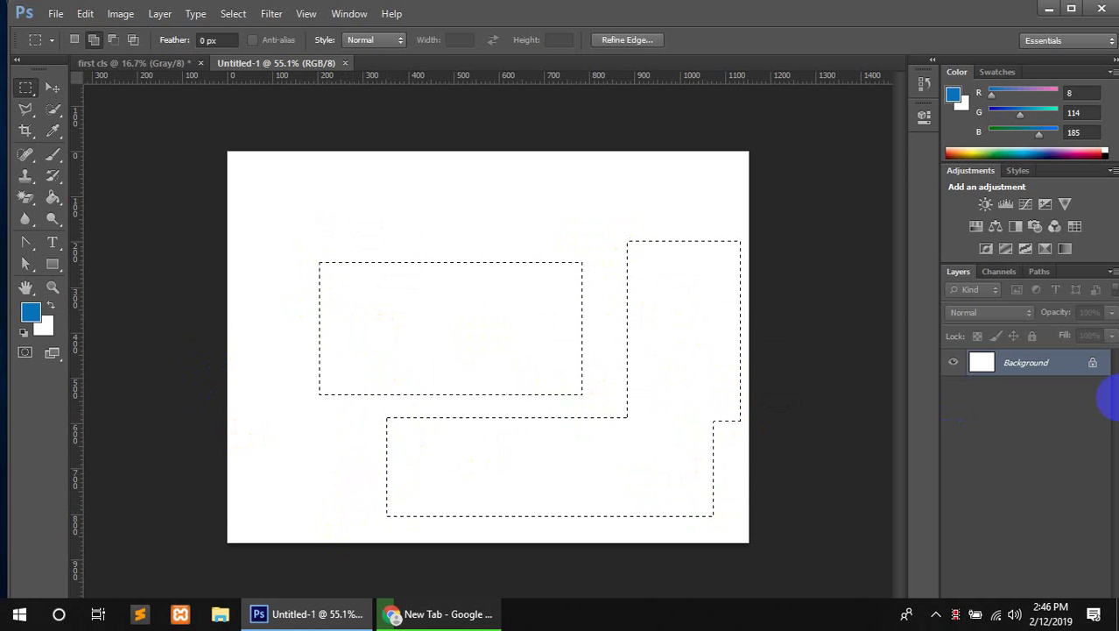
drag(401, 221, 566, 342)
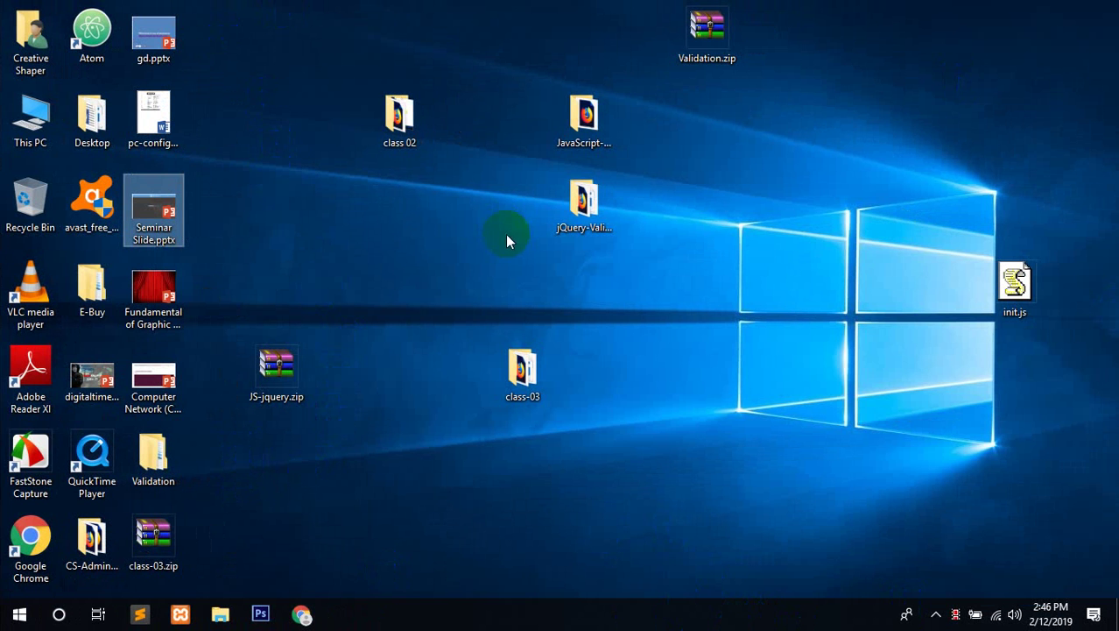
click(260, 616)
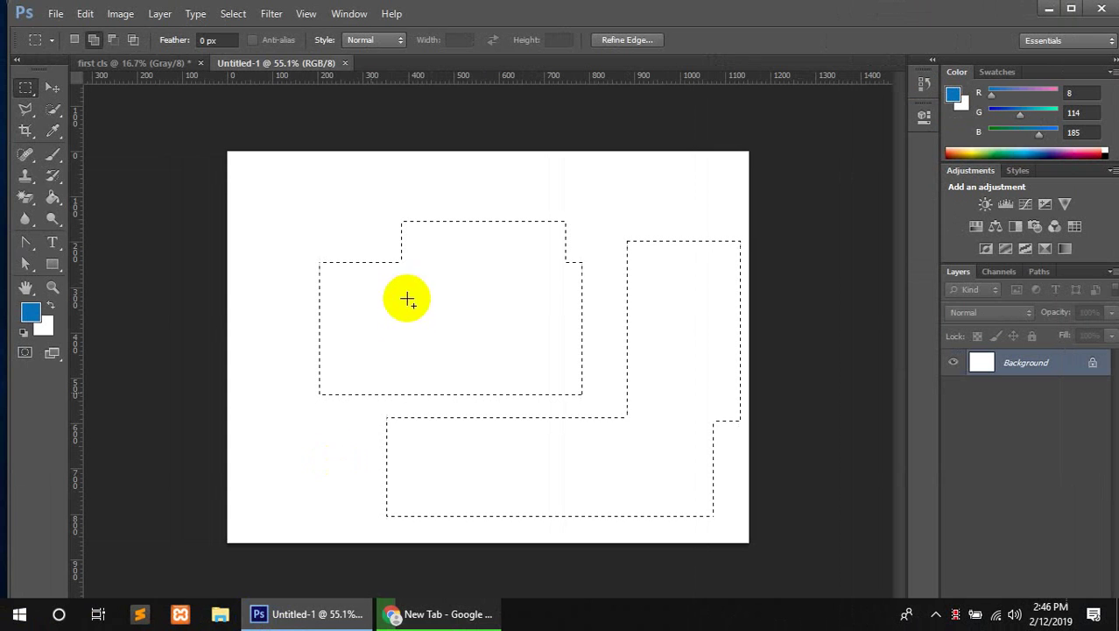
click(254, 92)
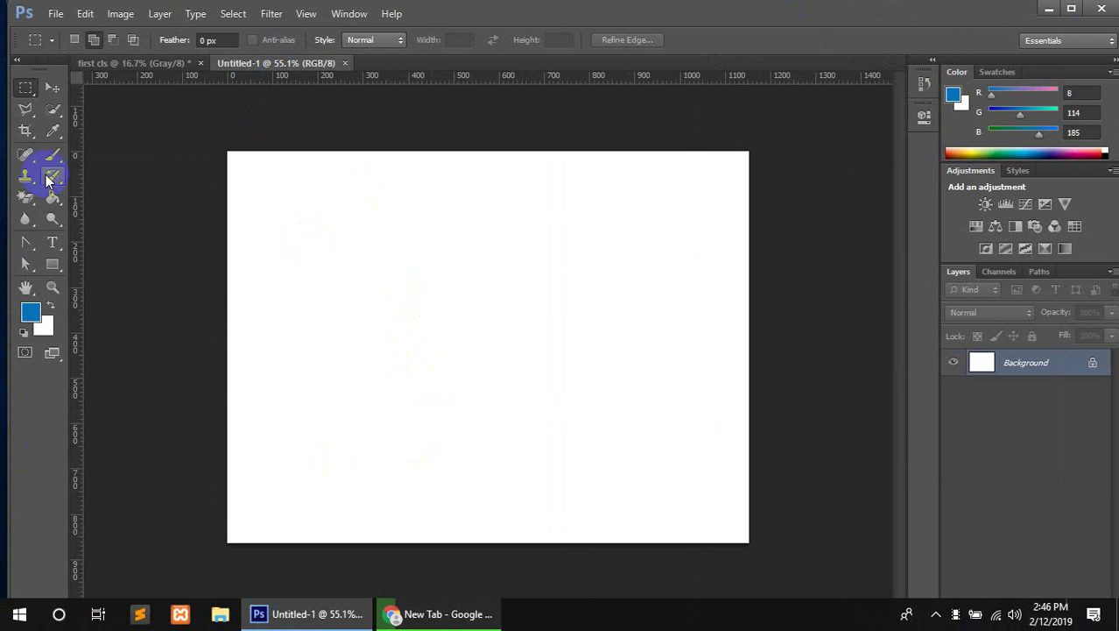
- Switch the Rectangular Marquee tool to New Selection mode and try it with two upright rectangular selections
click(53, 87)
click(26, 89)
click(93, 40)
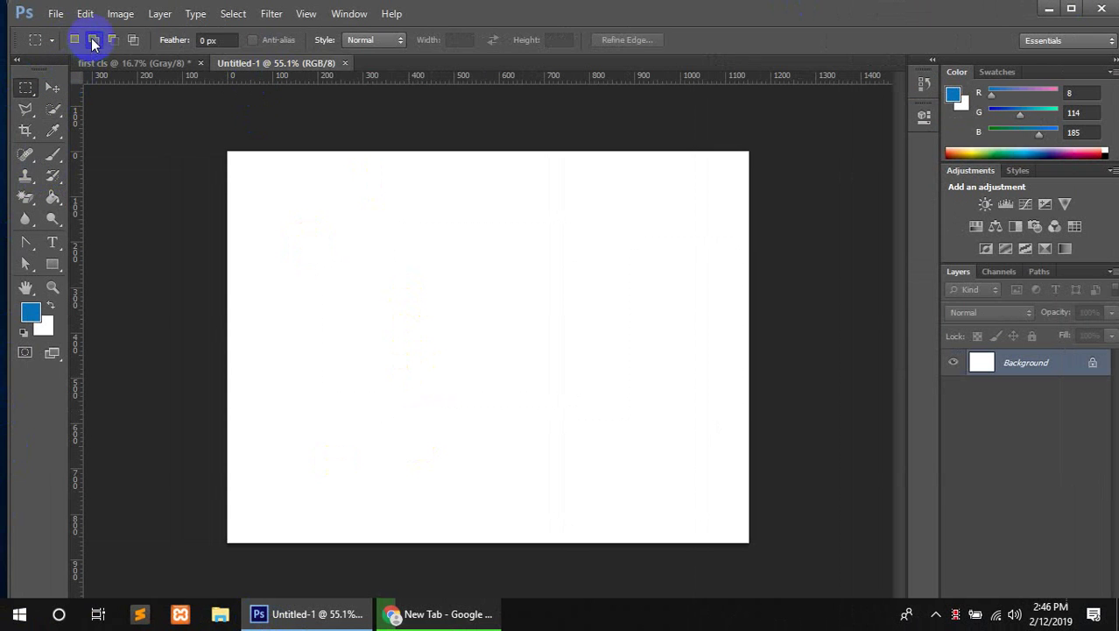
drag(336, 237, 478, 481)
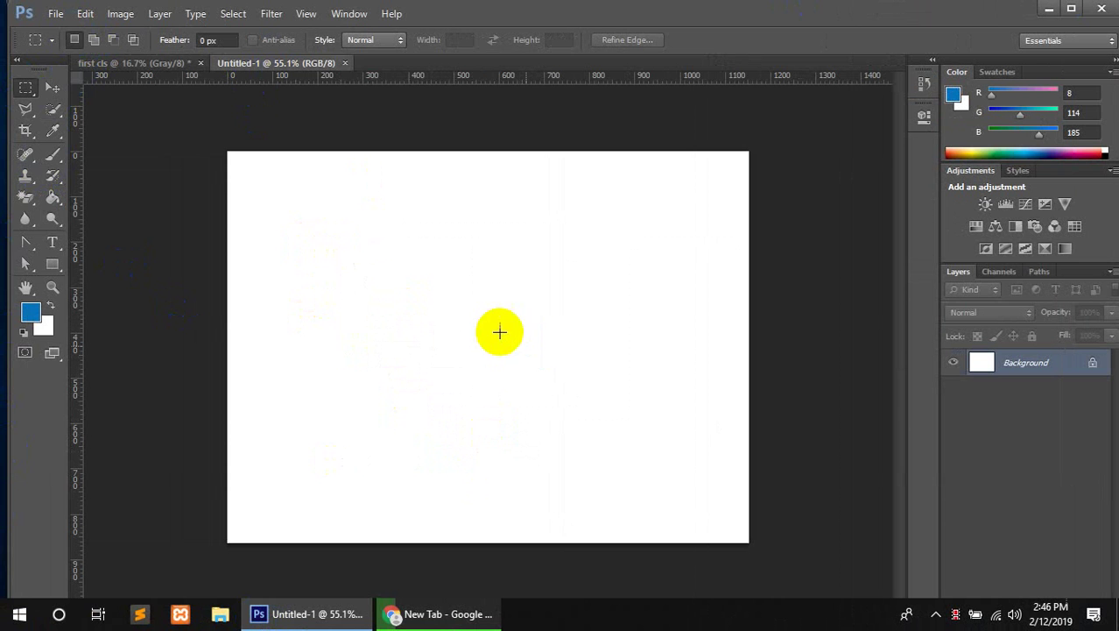
drag(293, 198, 470, 416)
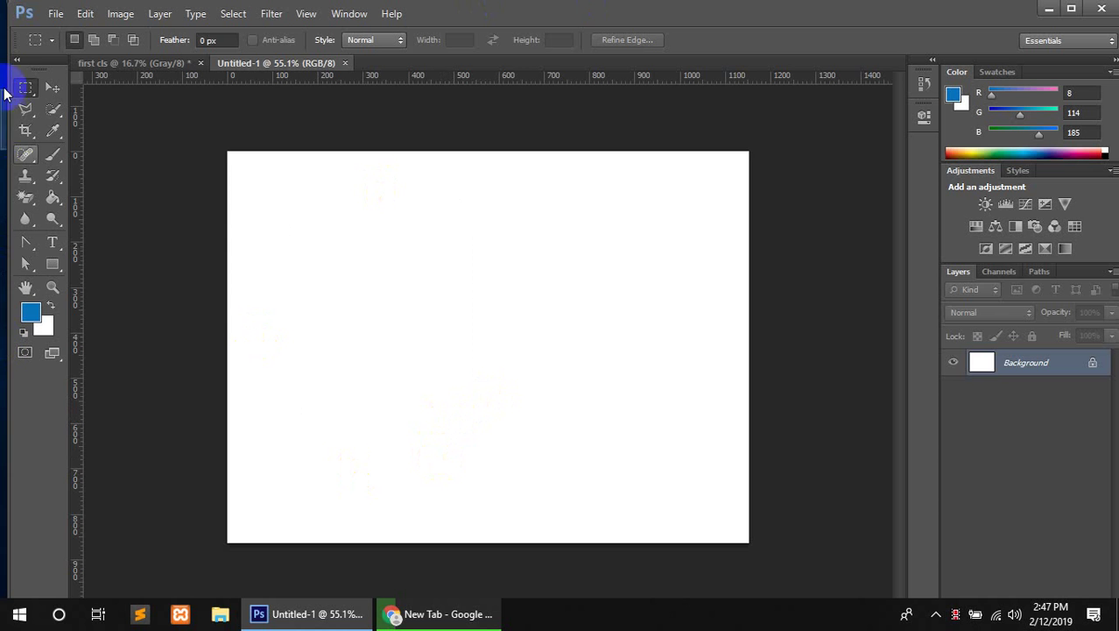
- Reselect the Rectangular Marquee tool and draw two upright rectangular selections side by side, the second replacing the first
right_click(24, 90)
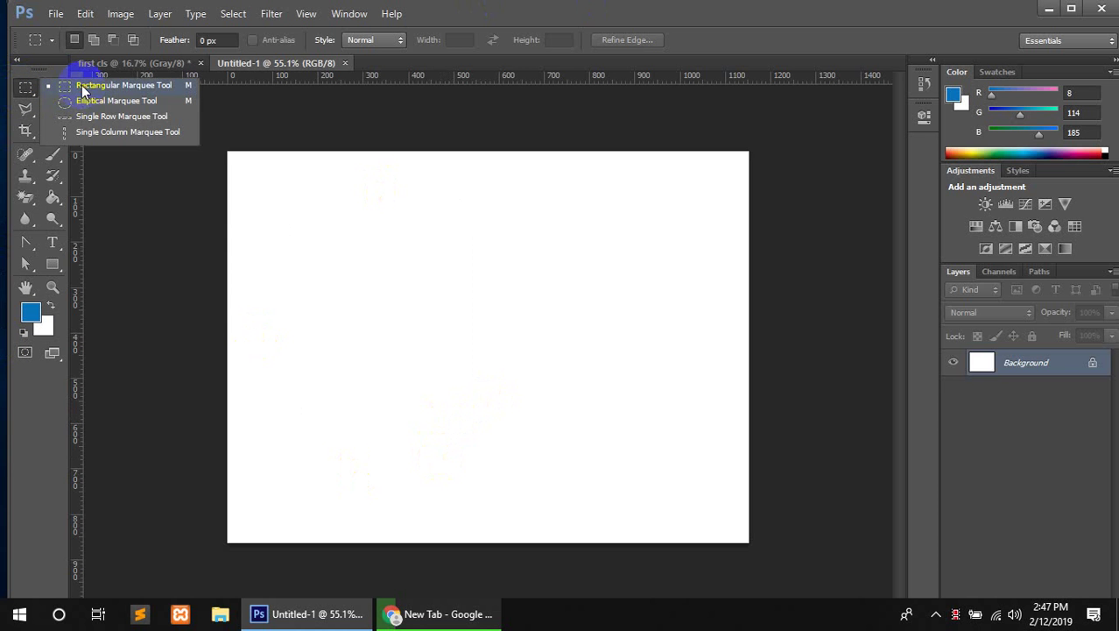
click(45, 79)
drag(278, 220, 436, 468)
drag(466, 233, 626, 477)
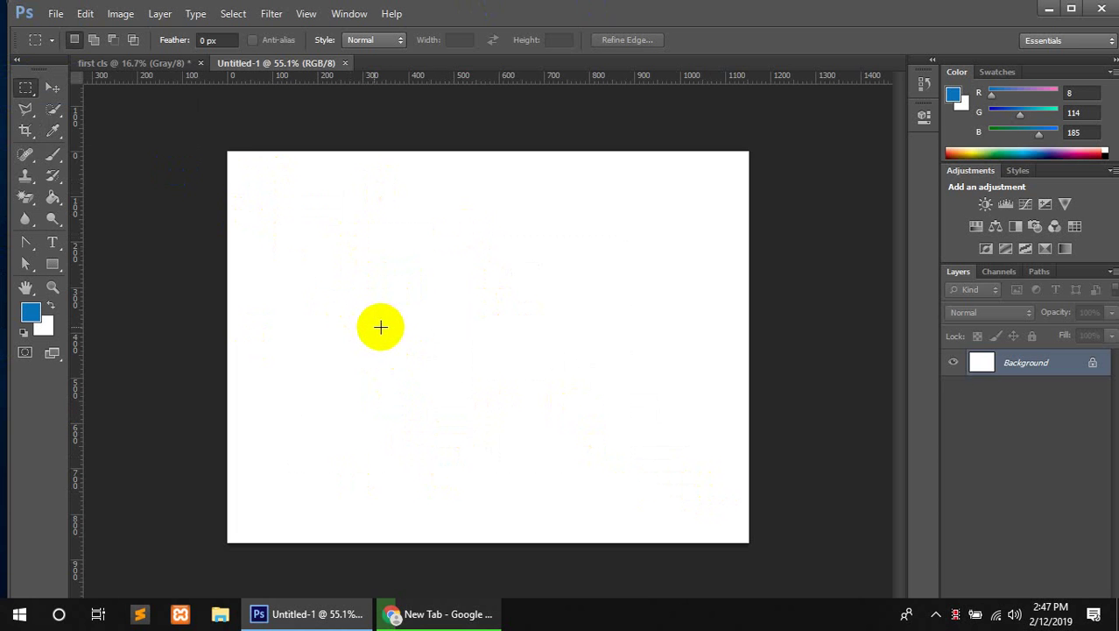
- Draw and clear two square marquee selections, about 330 px and 400 px wide, and a tall, narrow rectangular one
drag(375, 226, 420, 282)
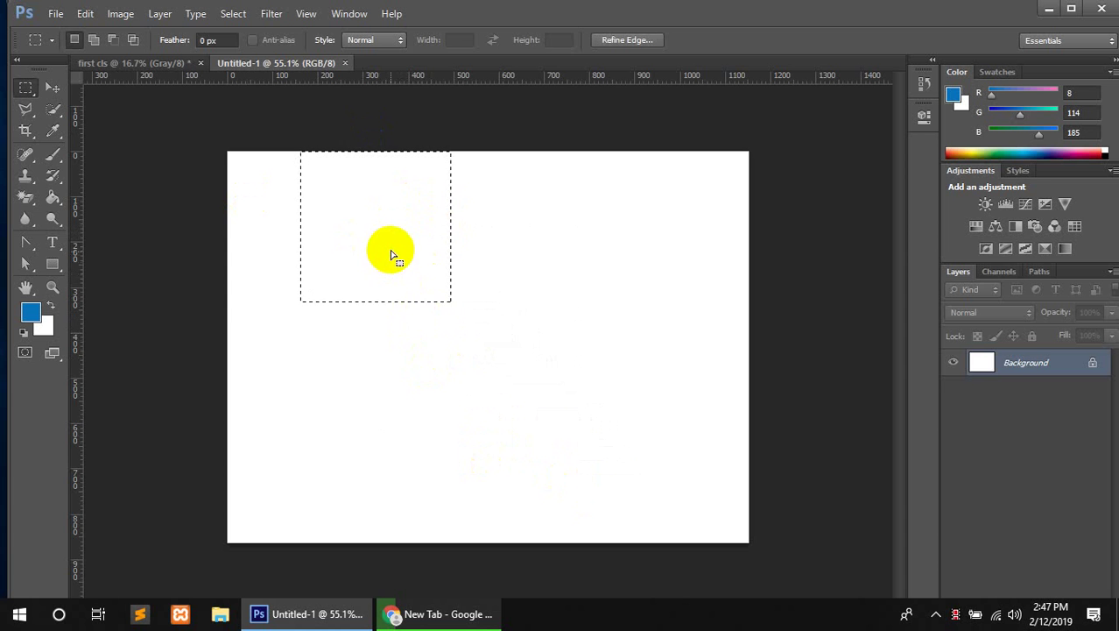
drag(392, 250, 434, 355)
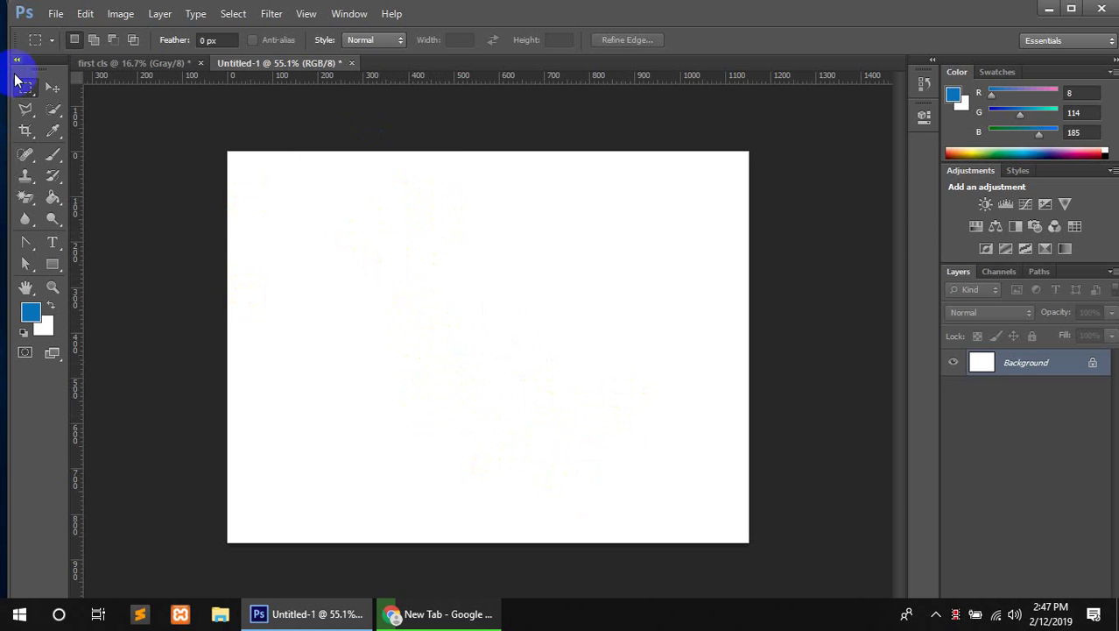
drag(285, 231, 639, 424)
click(630, 434)
key(ctrl+shift+d)
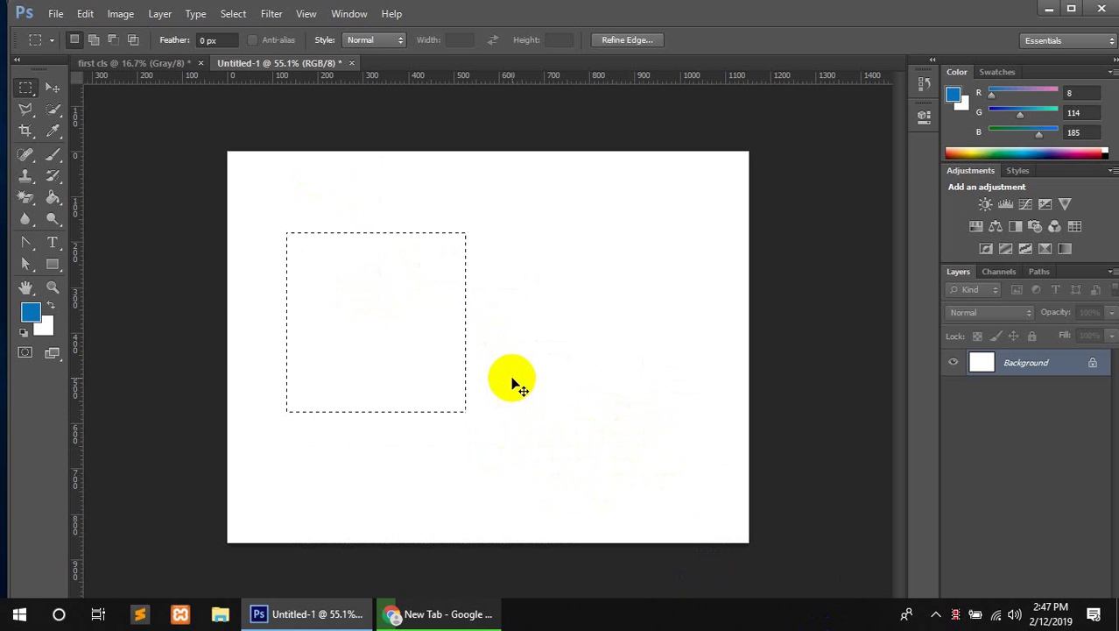
click(520, 385)
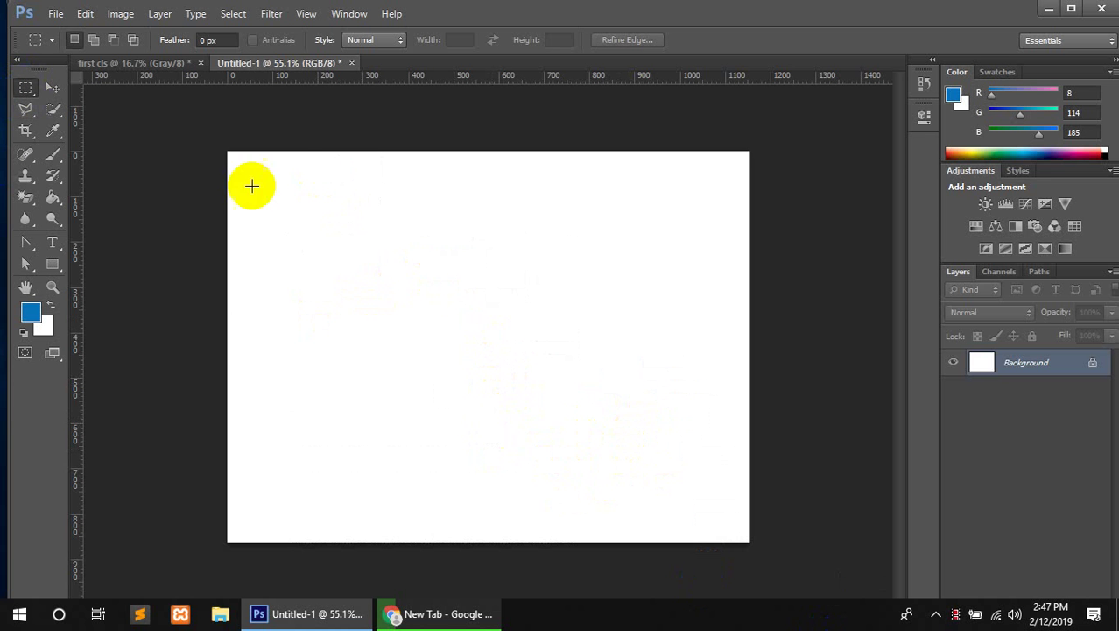
drag(265, 169, 300, 521)
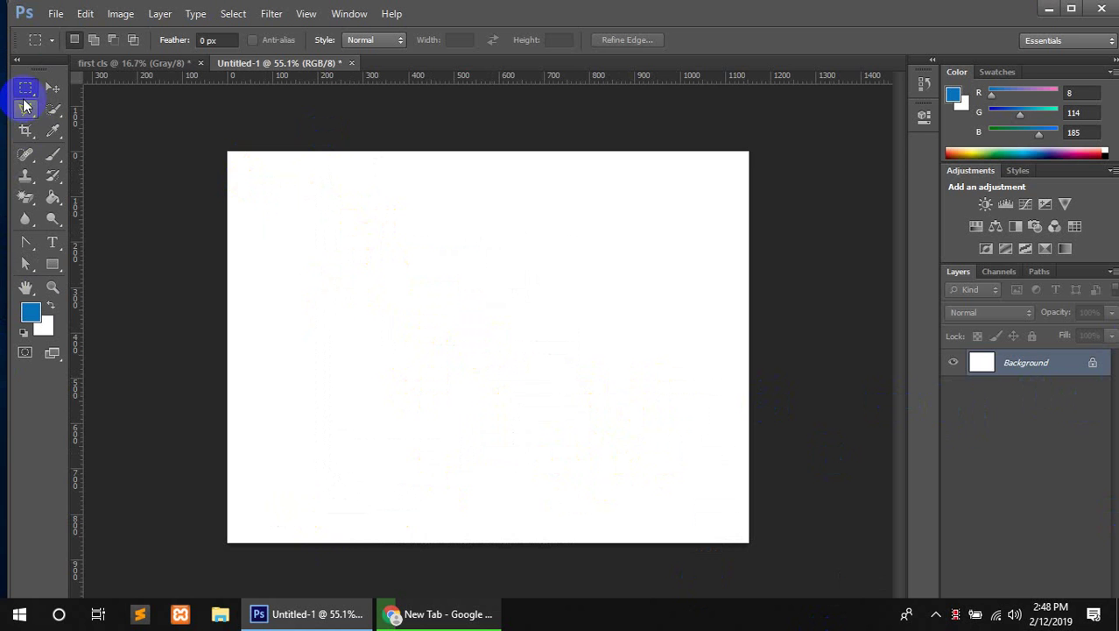
- With the Elliptical Marquee tool, draw a wide elliptical selection and a circular one about 320 px across, and clear them
right_click(27, 90)
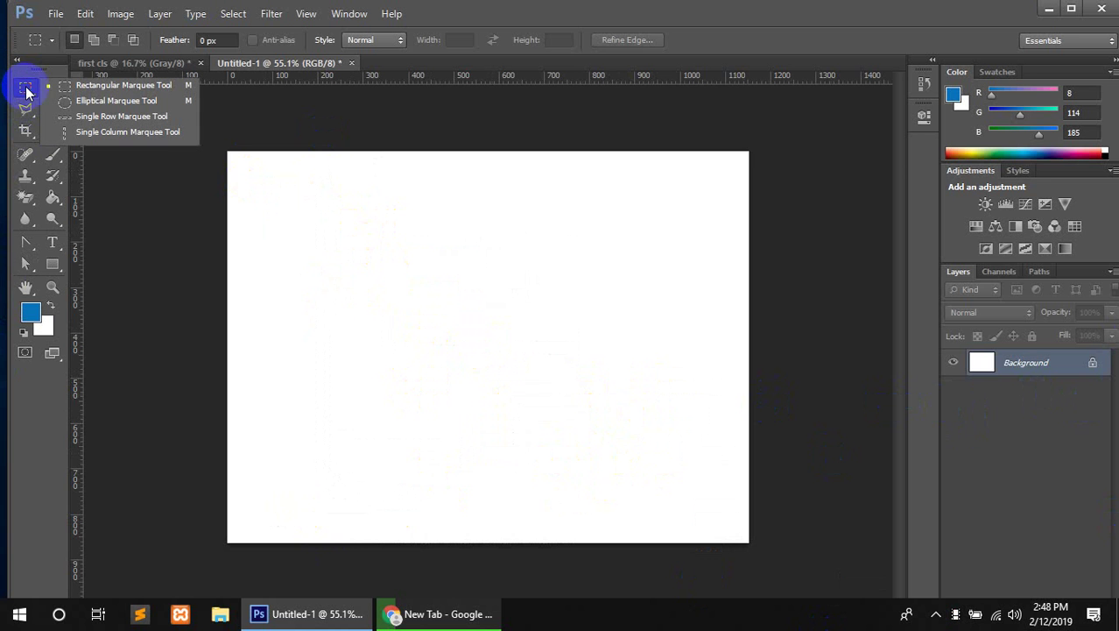
click(102, 100)
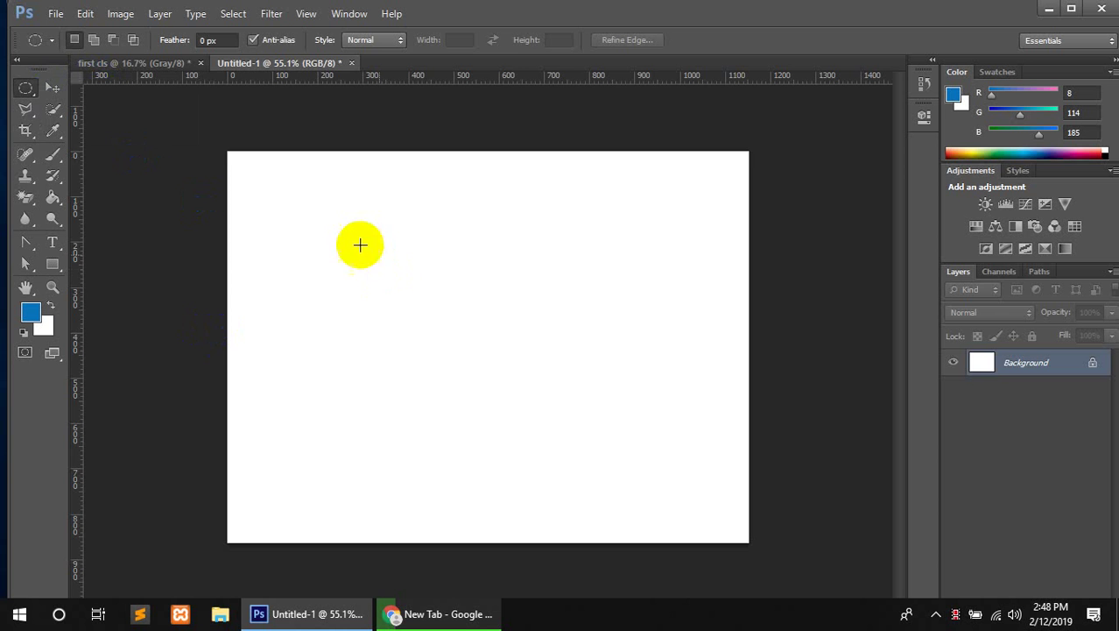
drag(345, 263, 706, 321)
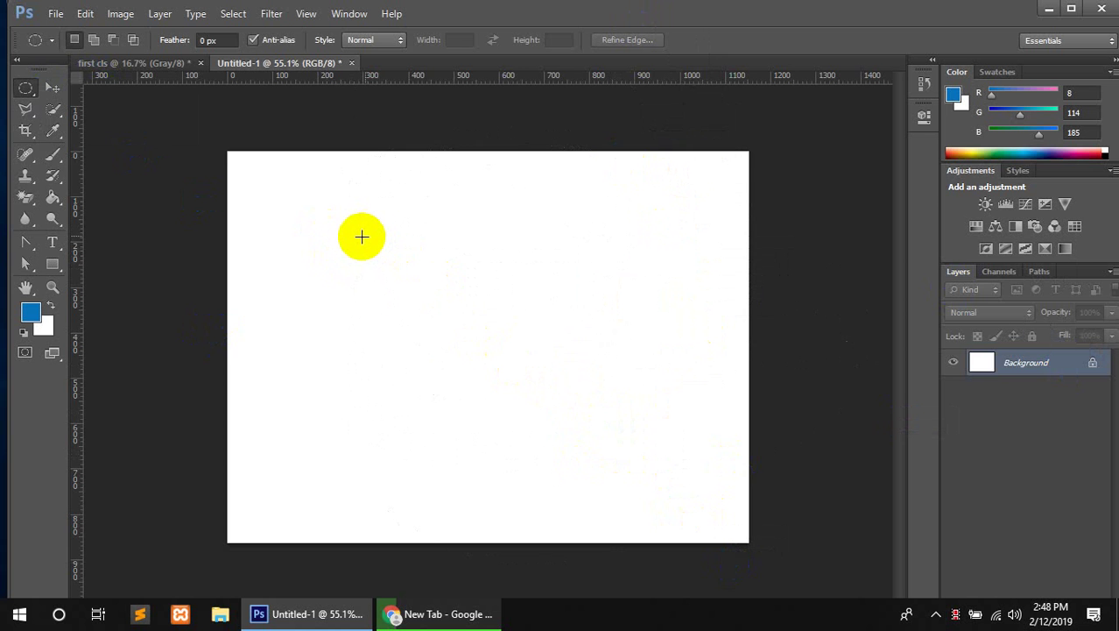
drag(366, 256, 425, 357)
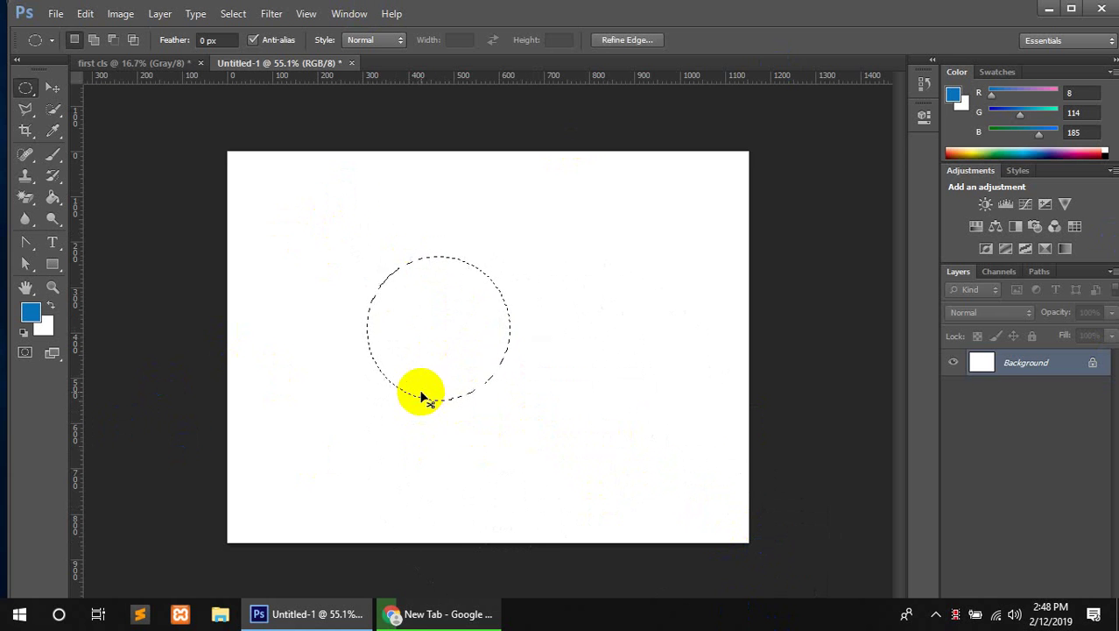
click(421, 397)
- Use the Single Row Marquee tool to select one pixel row across the canvas, about 390 px below its upper edge
click(28, 89)
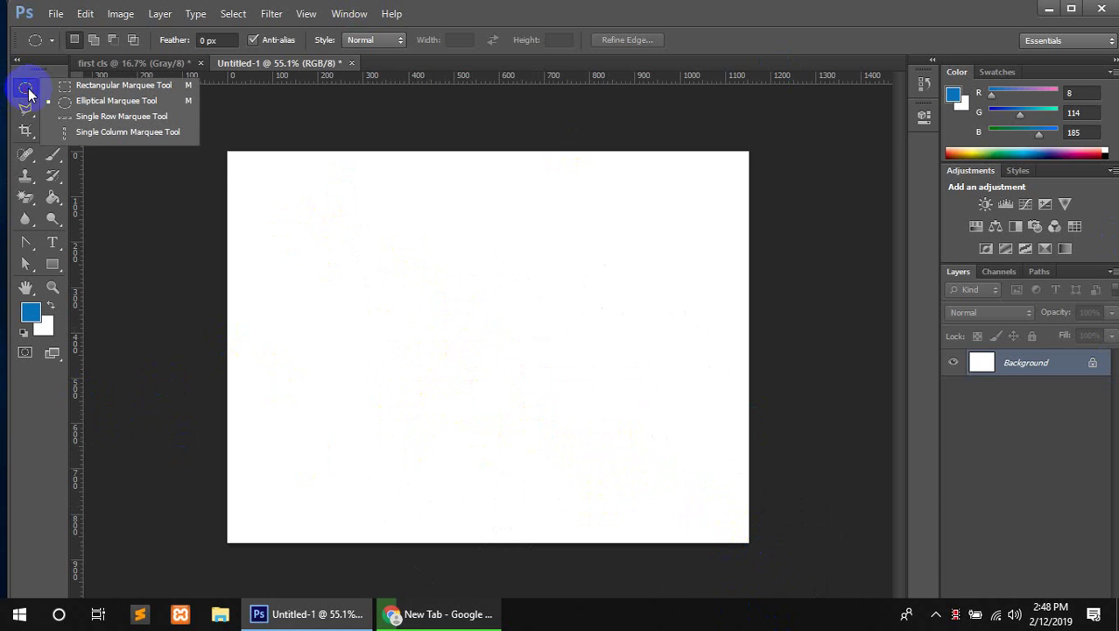
click(100, 119)
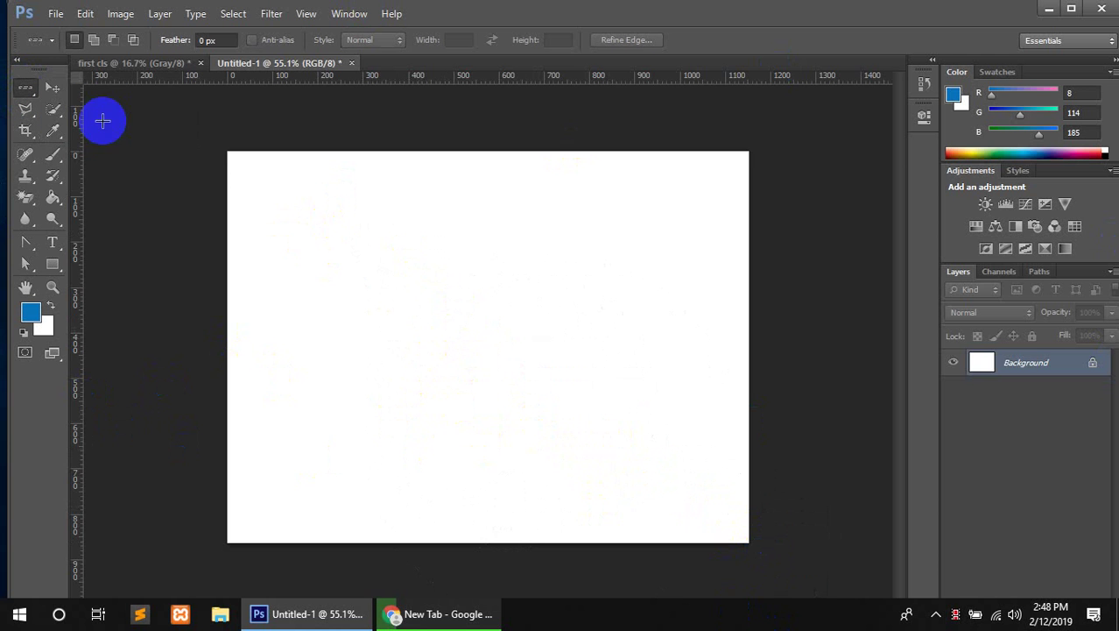
click(24, 95)
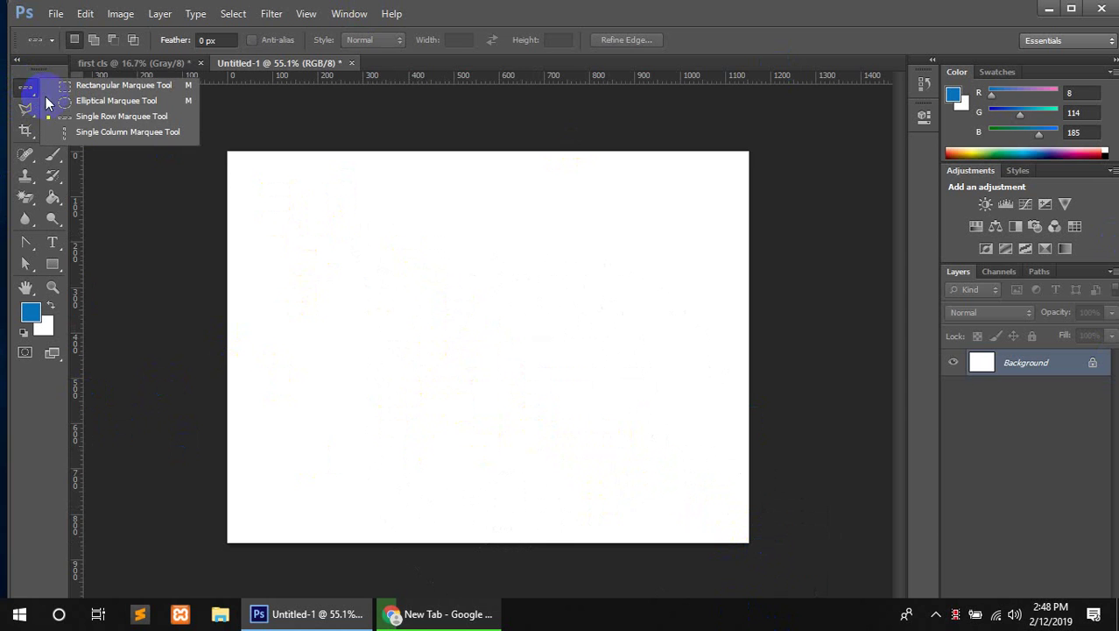
click(88, 123)
click(432, 327)
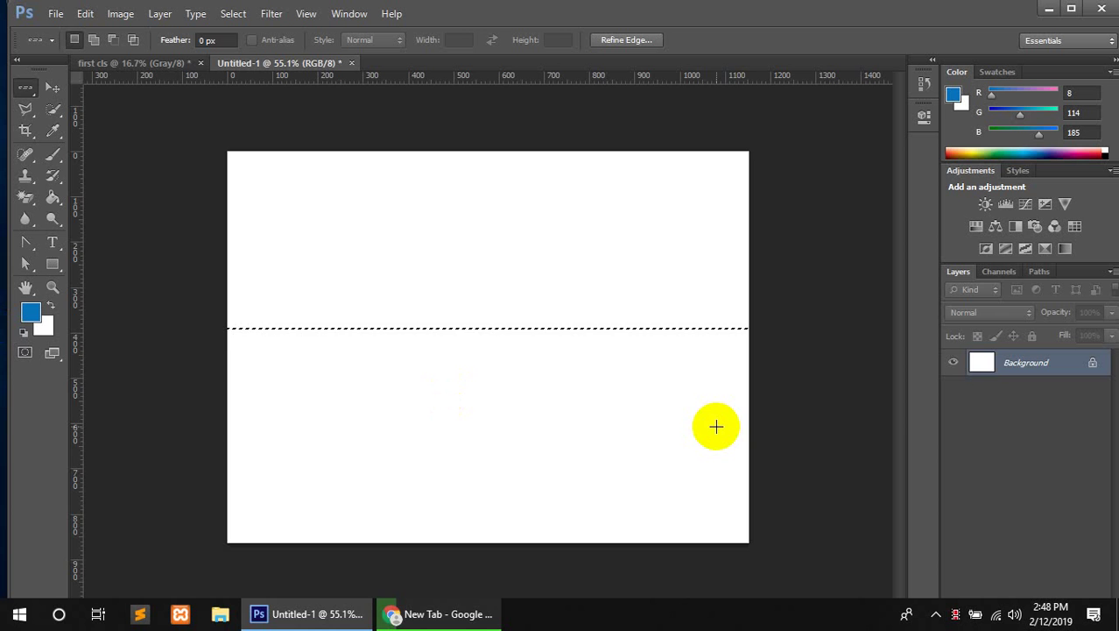
scroll(707, 407, up, 5)
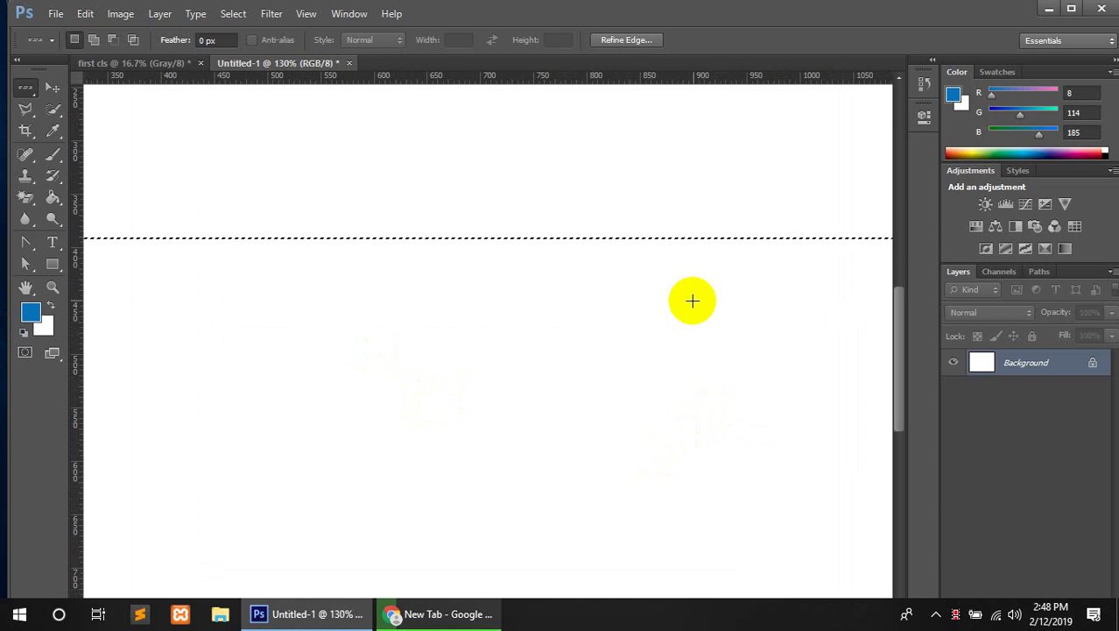
- With the Rectangular Marquee tool, draw a very thin horizontal selection across the canvas about 215 px below its upper edge, and clear it
scroll(646, 368, down, 5)
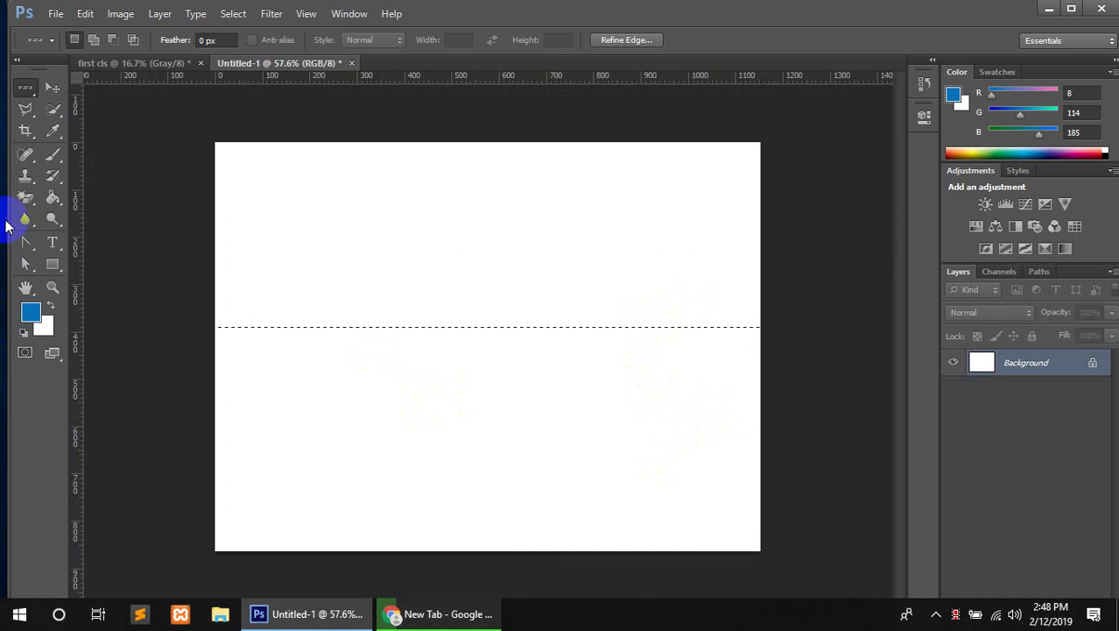
right_click(22, 87)
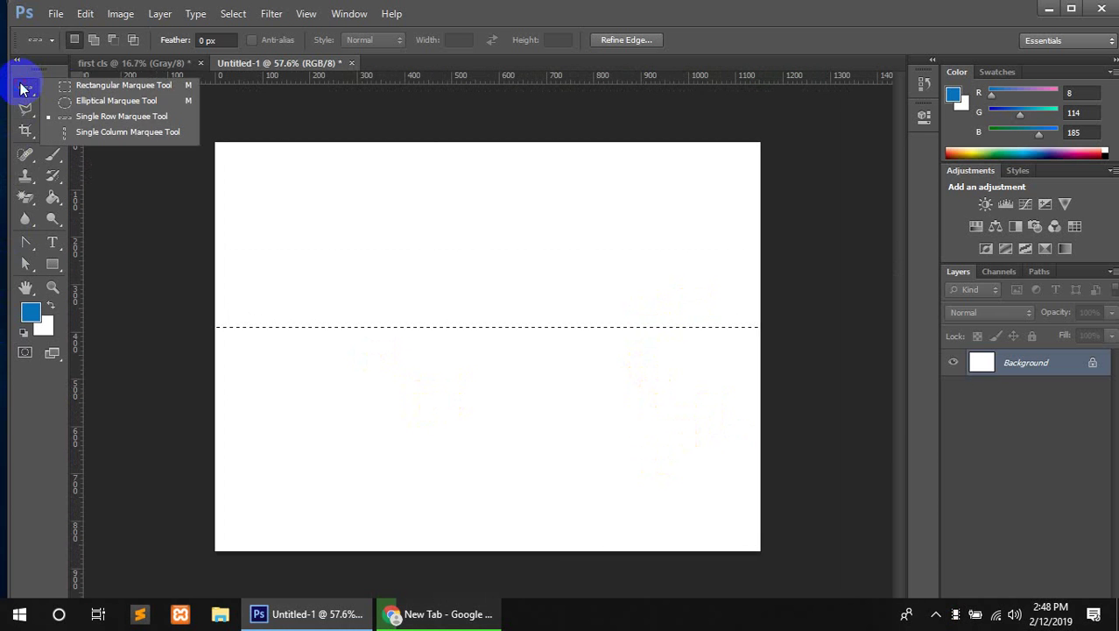
click(95, 86)
click(222, 243)
drag(222, 244, 811, 246)
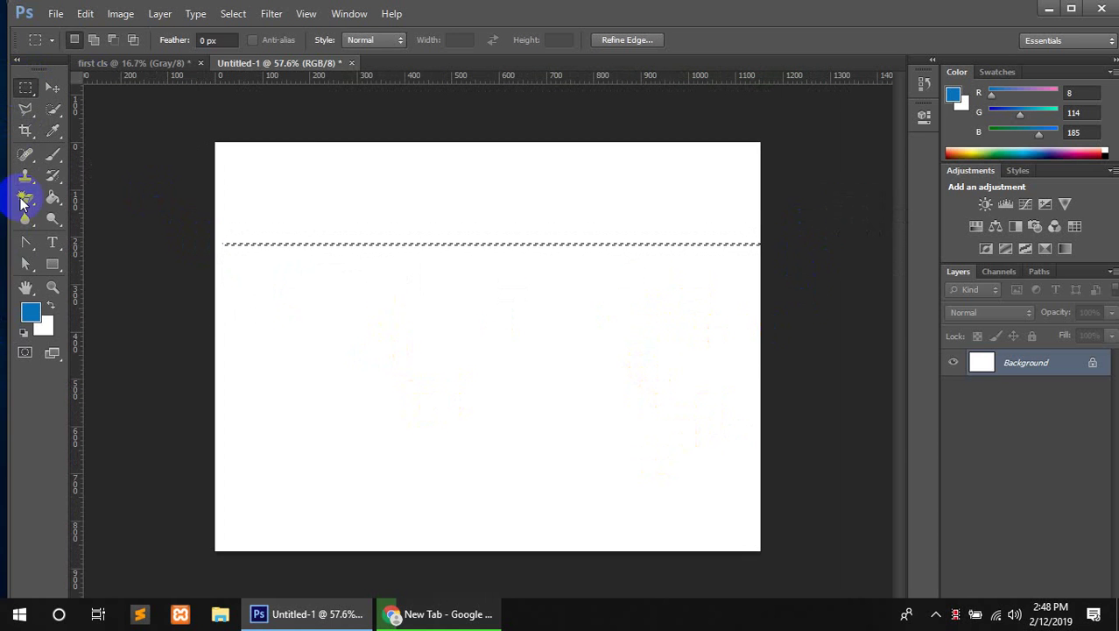
click(52, 88)
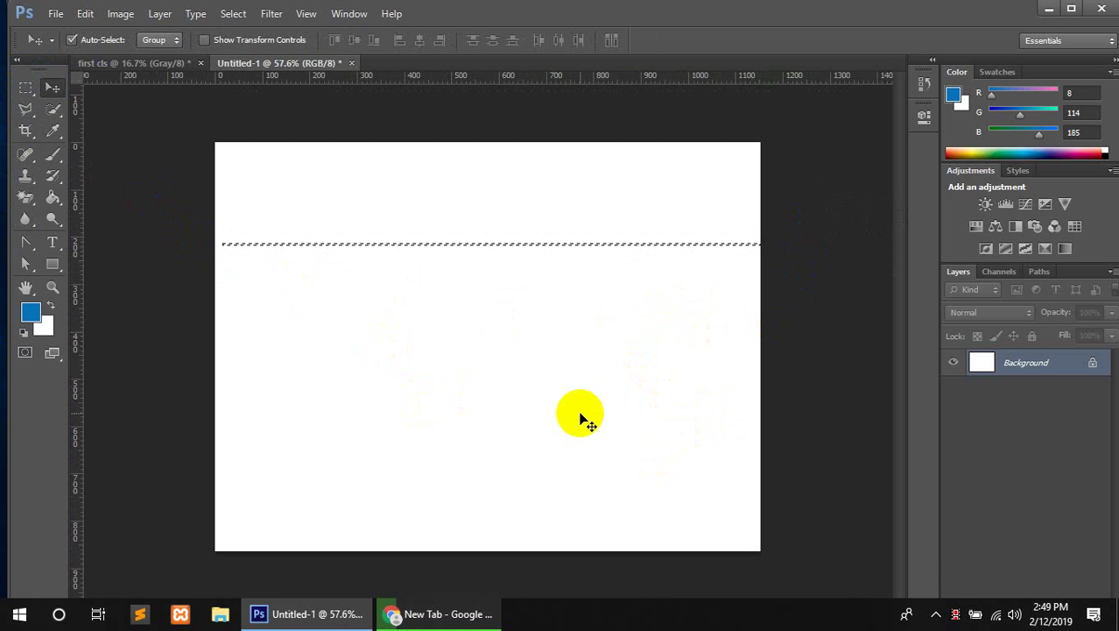
key(ctrl+d)
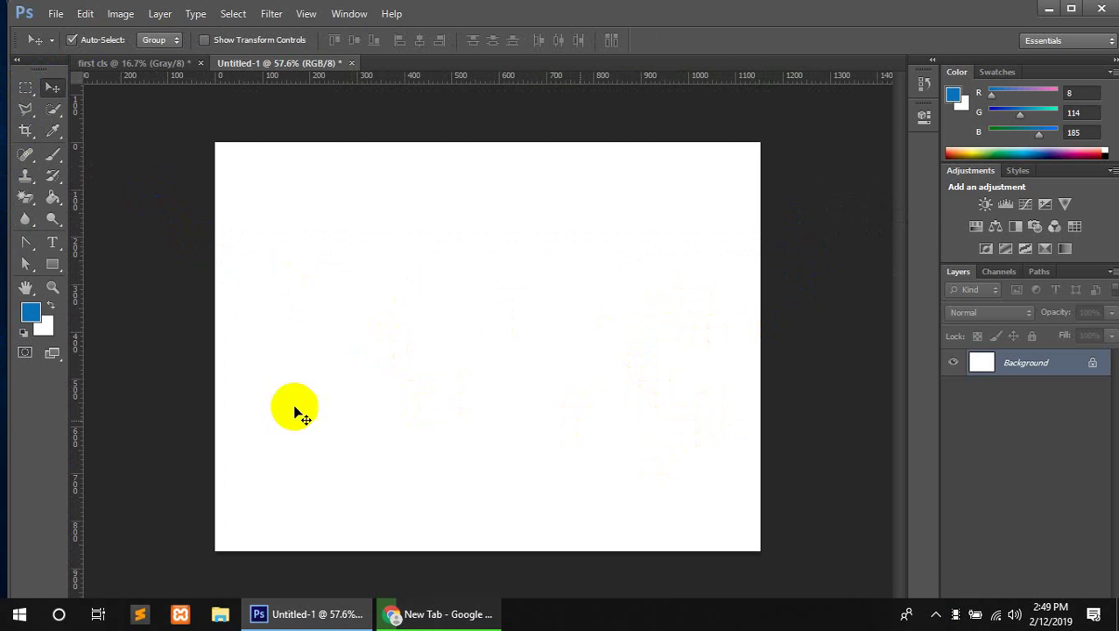
- With the Single Row Marquee tool, select one pixel row about 305 px below the canvas's upper edge, and clear it
click(25, 88)
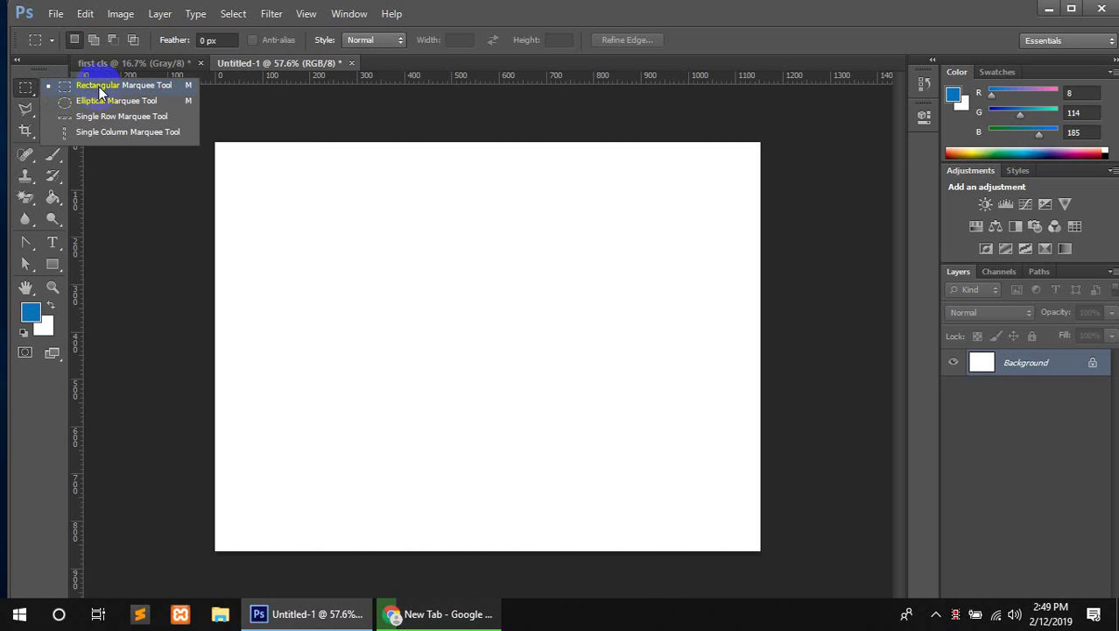
click(169, 226)
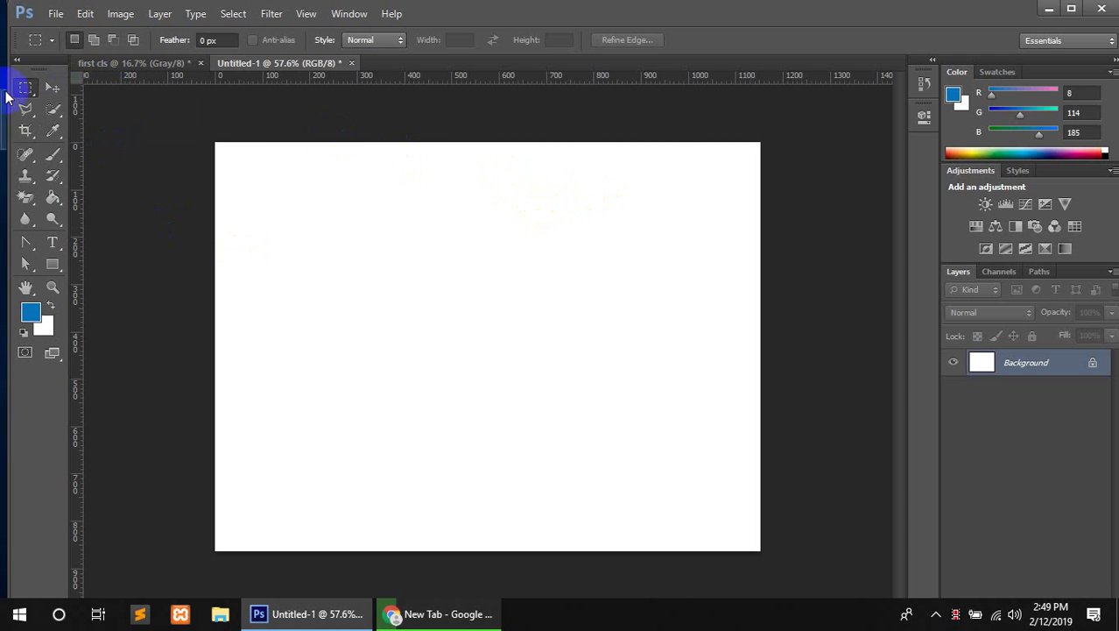
right_click(26, 89)
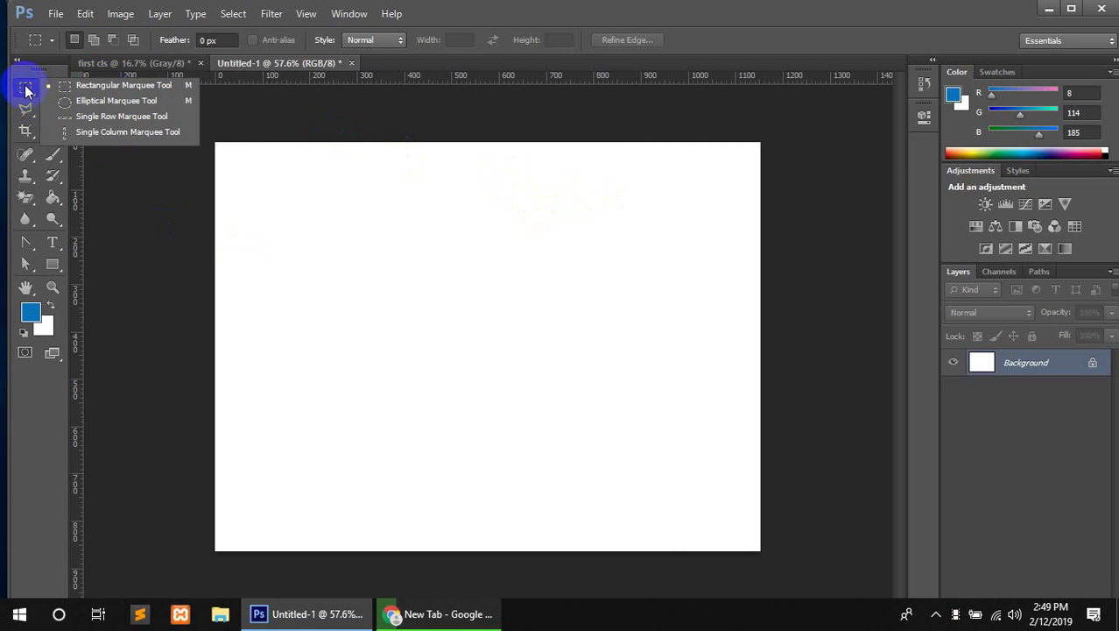
click(99, 120)
click(396, 286)
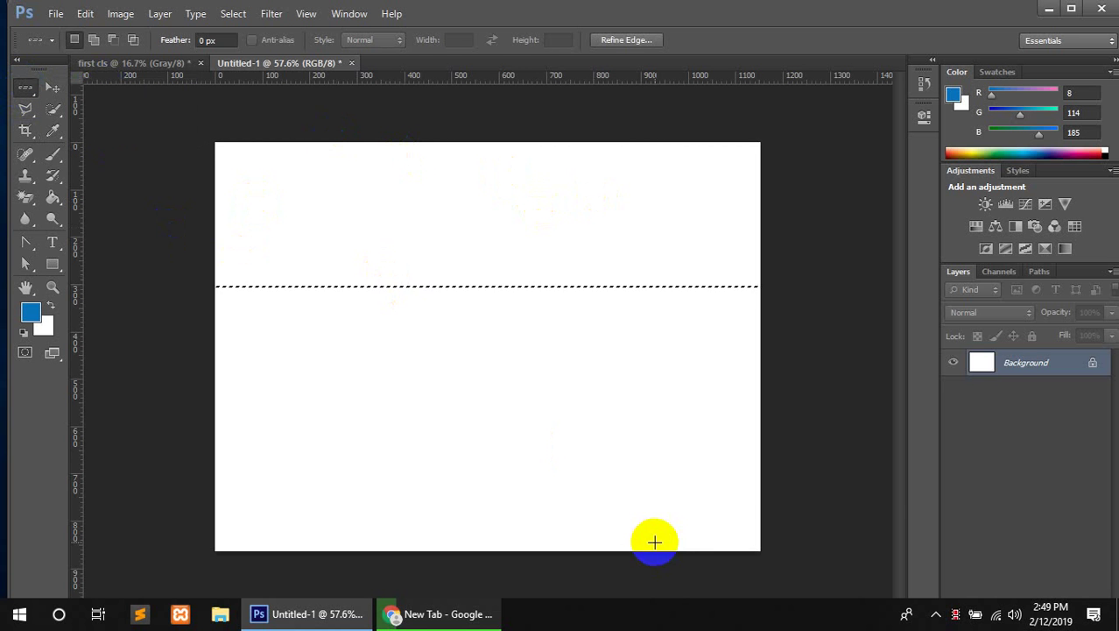
scroll(587, 464, up, 2)
scroll(517, 451, down, 4)
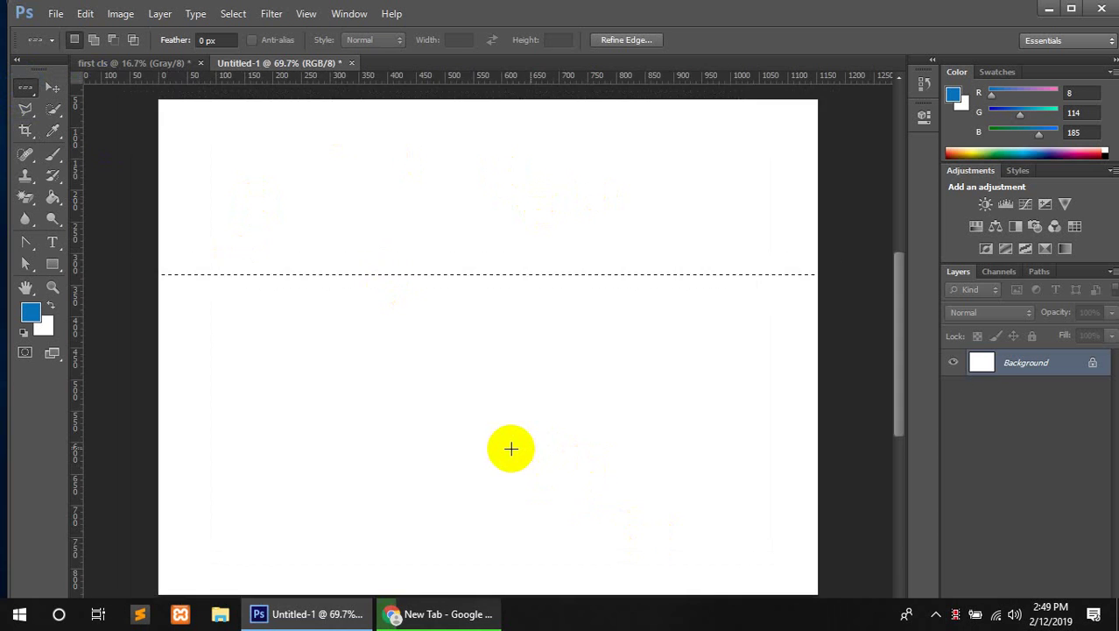
scroll(517, 452, down, 1)
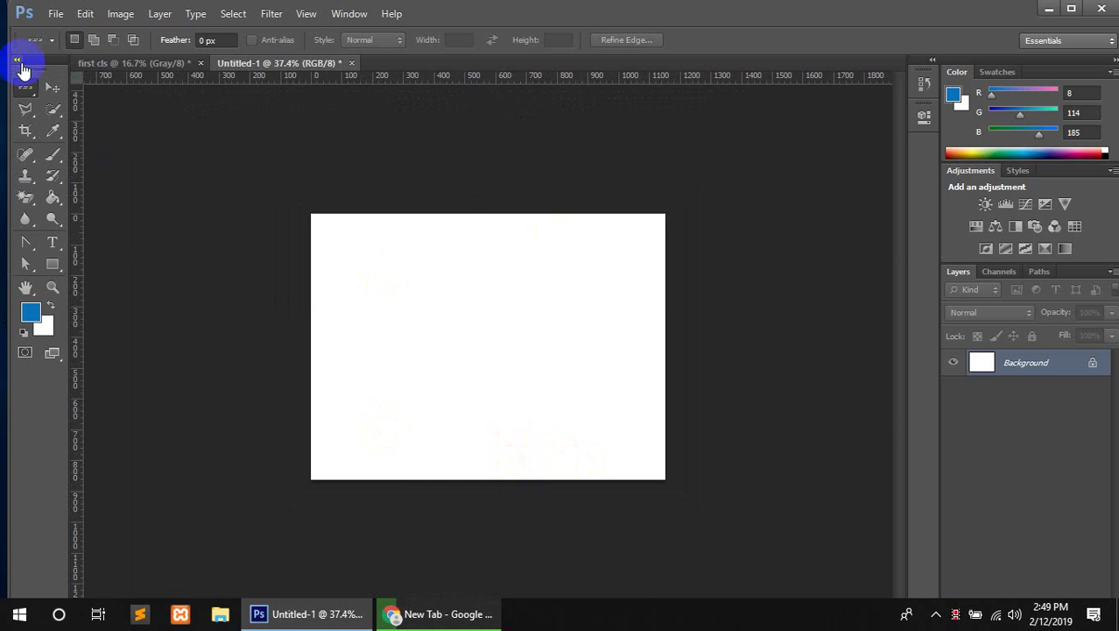
- With the Single Column Marquee tool, select one pixel column about 610 px from the canvas's left edge, and clear it
click(27, 90)
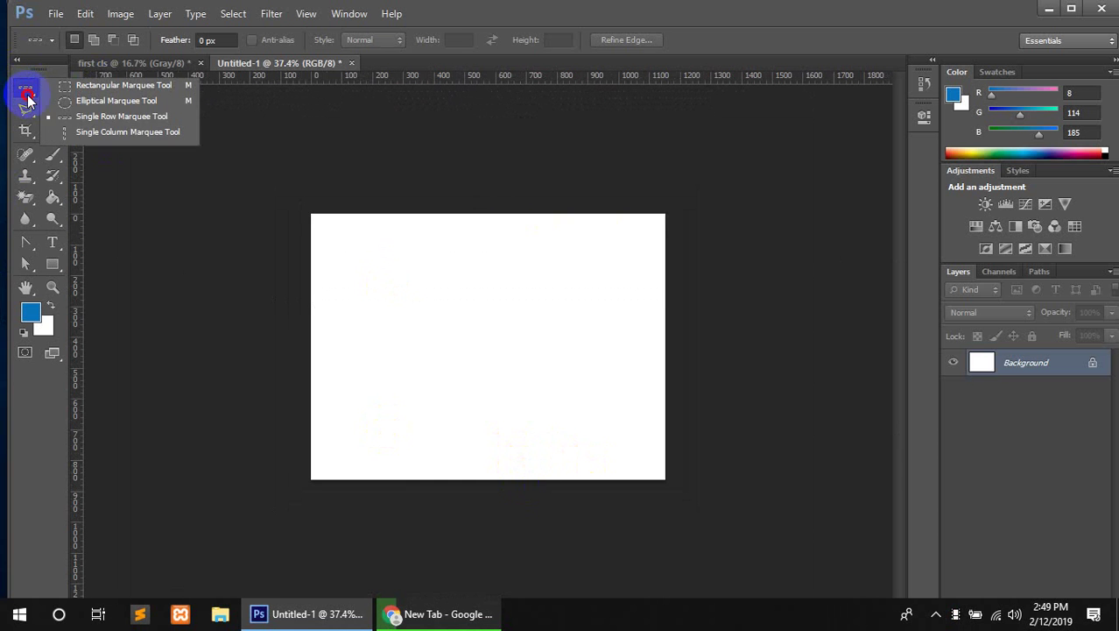
click(91, 133)
click(498, 346)
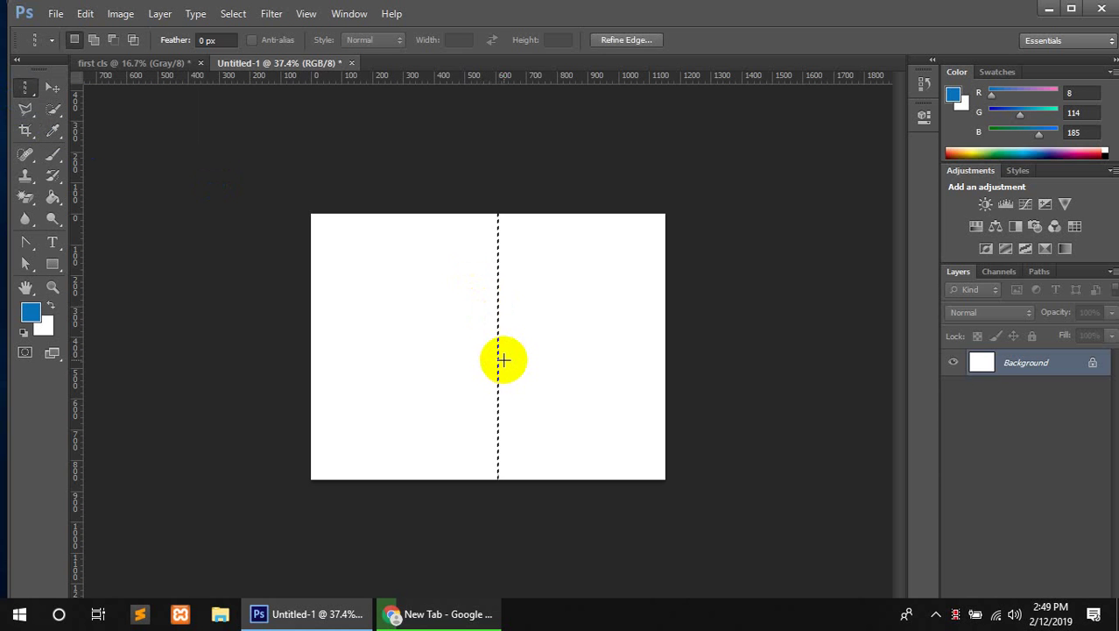
scroll(507, 406, up, 5)
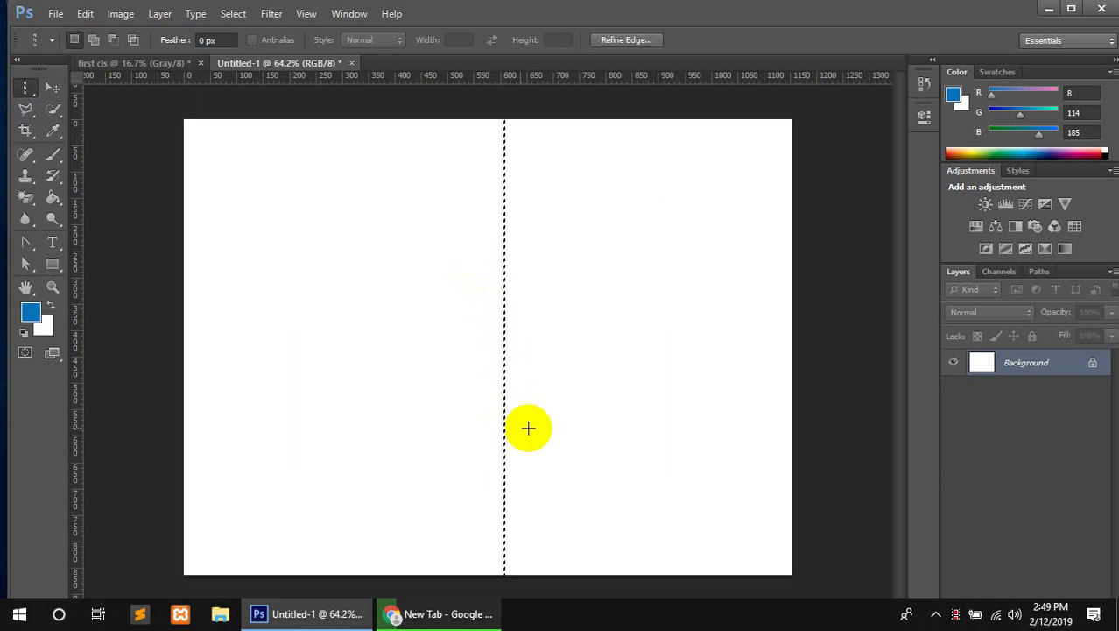
scroll(569, 438, down, 3)
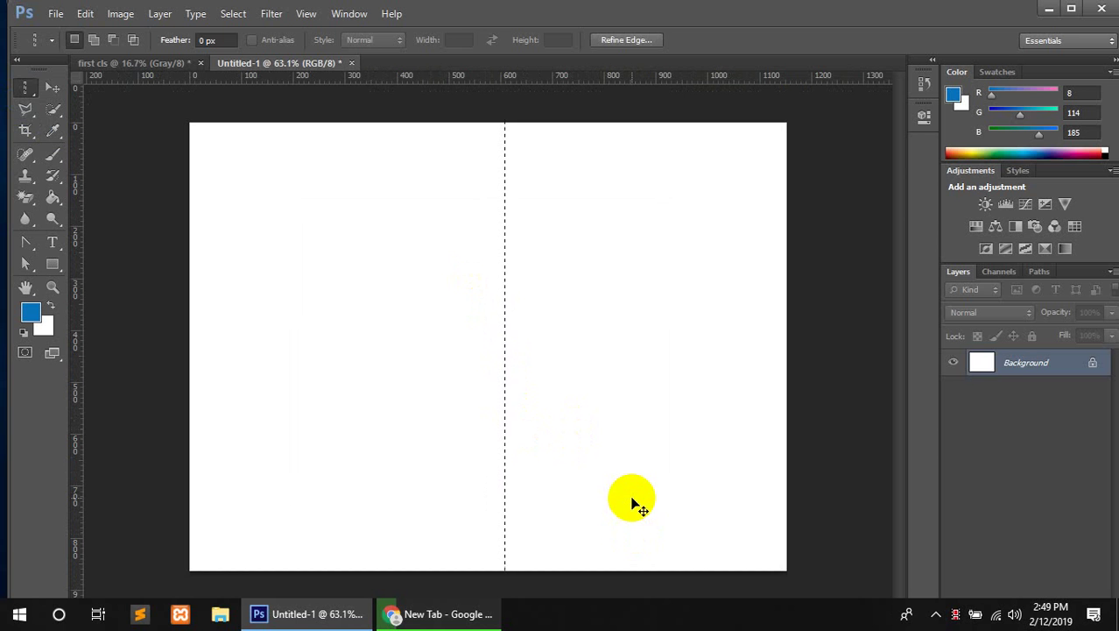
key(ctrl+d)
- Draw a rectangular marquee selection about 370 px wide and 405 px high, move its outline lower on the canvas, and clear it
right_click(26, 89)
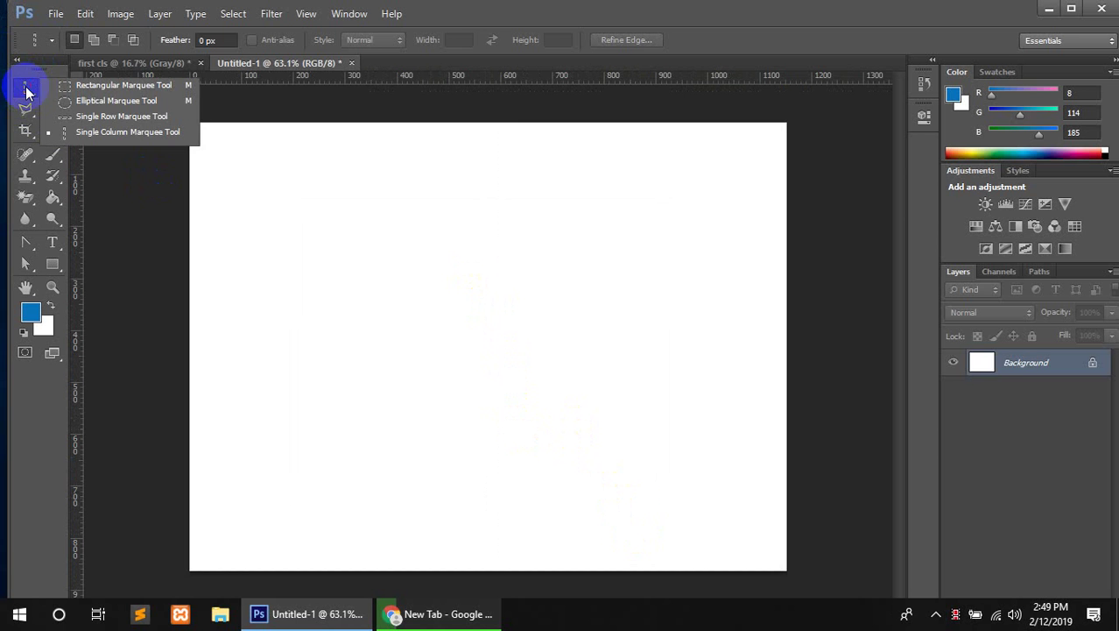
click(297, 188)
click(27, 90)
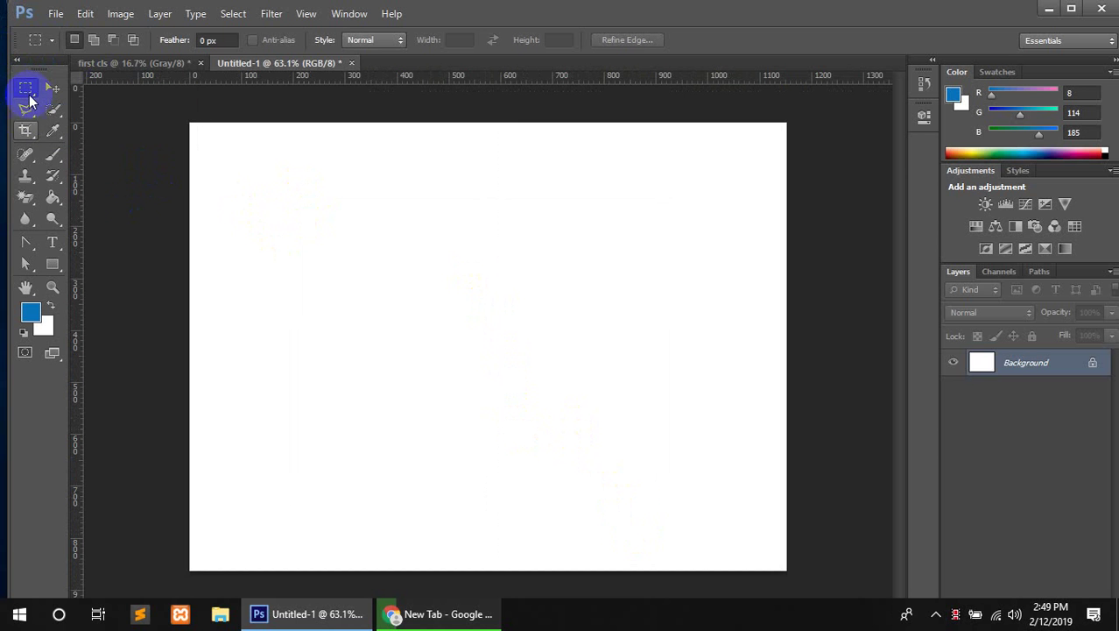
right_click(27, 90)
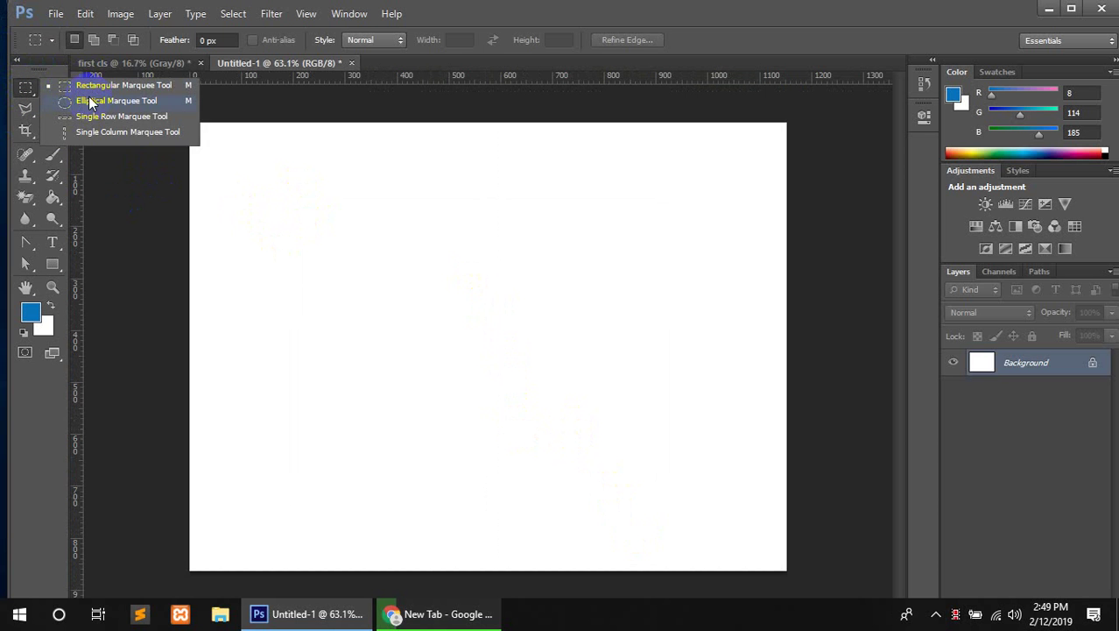
click(407, 198)
drag(407, 198, 598, 407)
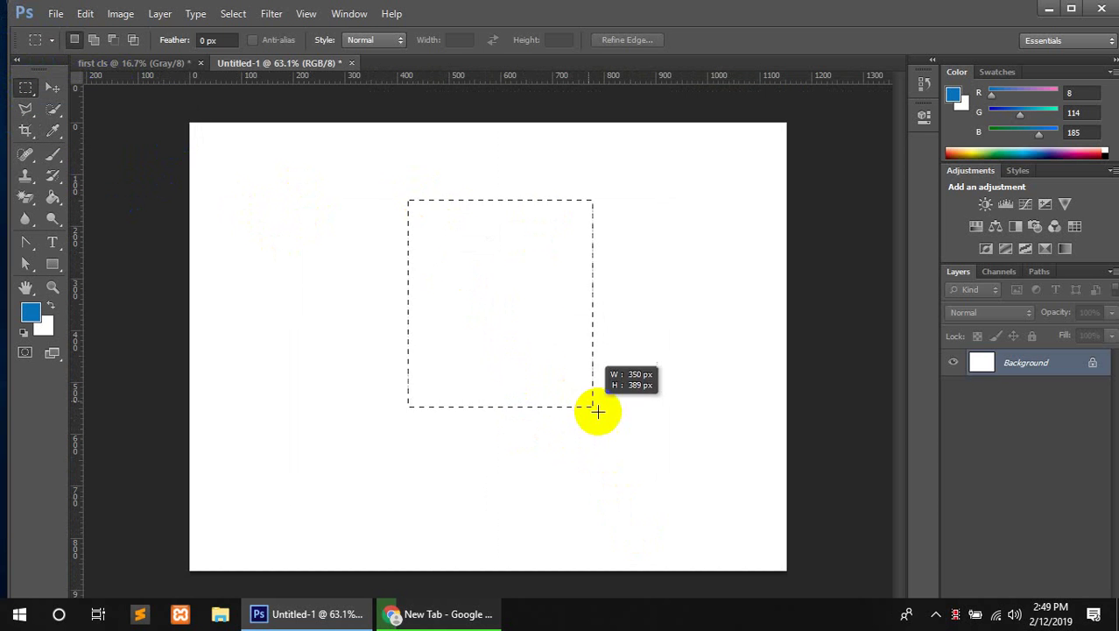
drag(440, 243, 422, 287)
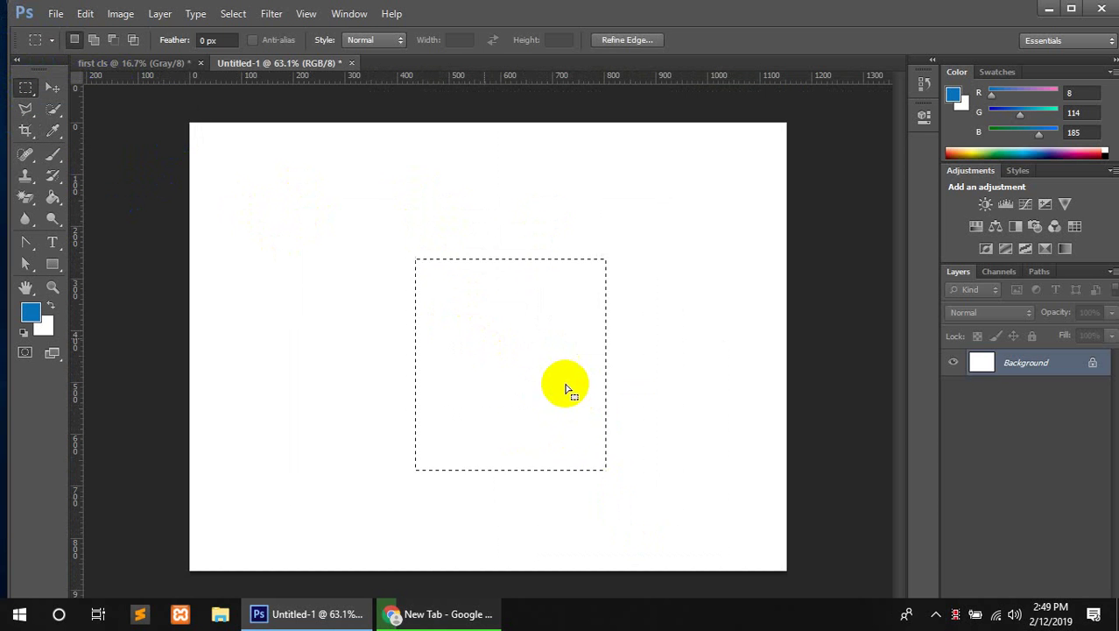
click(37, 309)
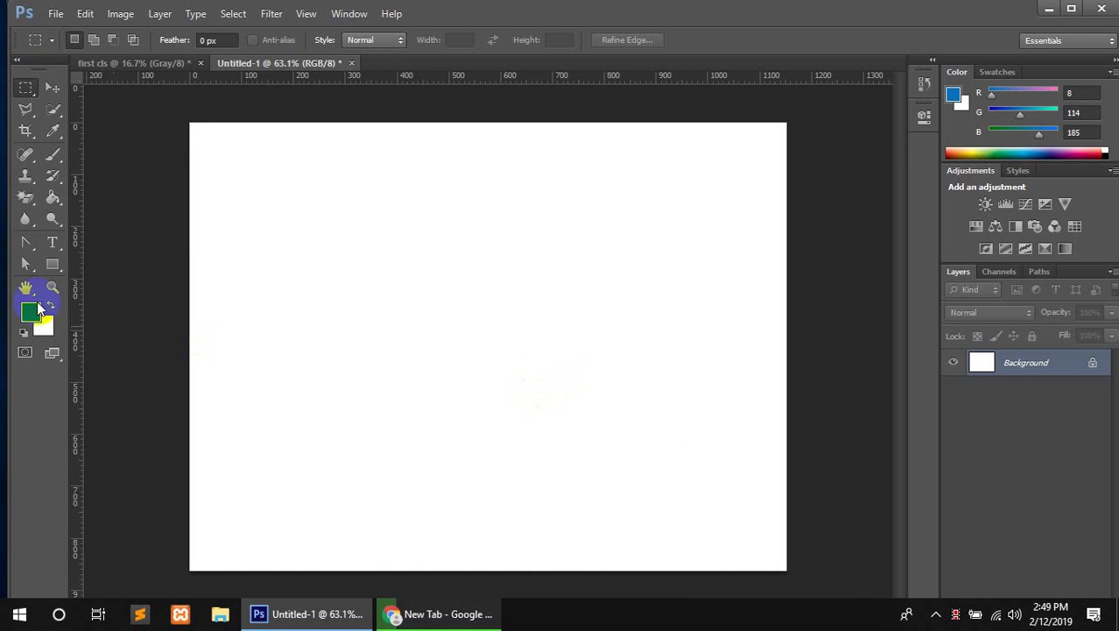
- Fill a rectangular marquee selection about 490 px wide and 355 px high near the canvas centre with the blue foreground color, and deselect it
click(26, 87)
right_click(26, 90)
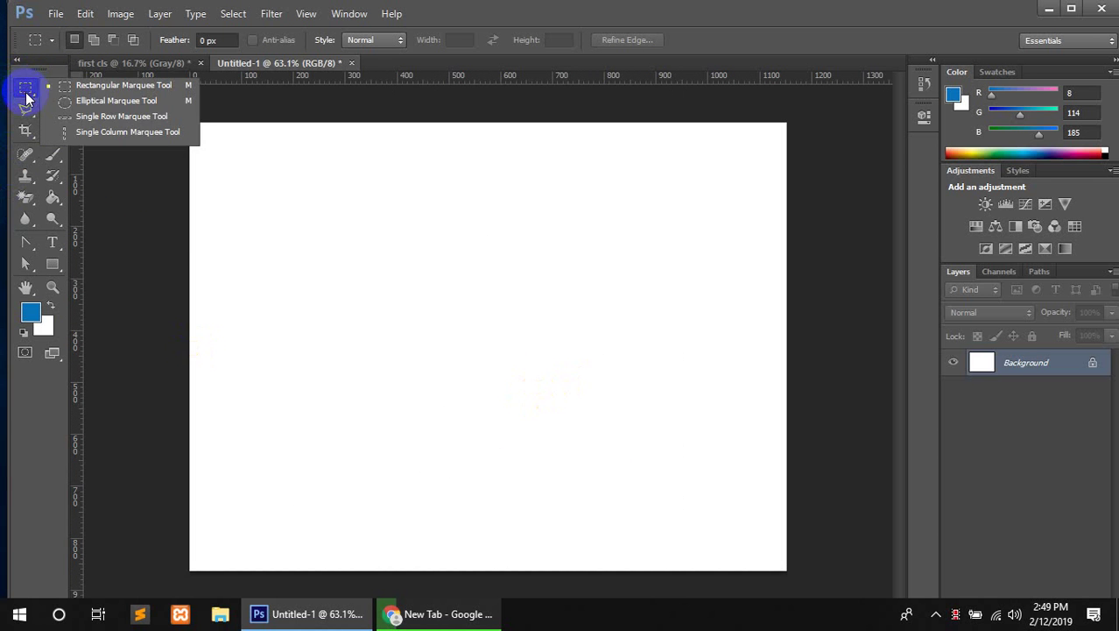
click(105, 87)
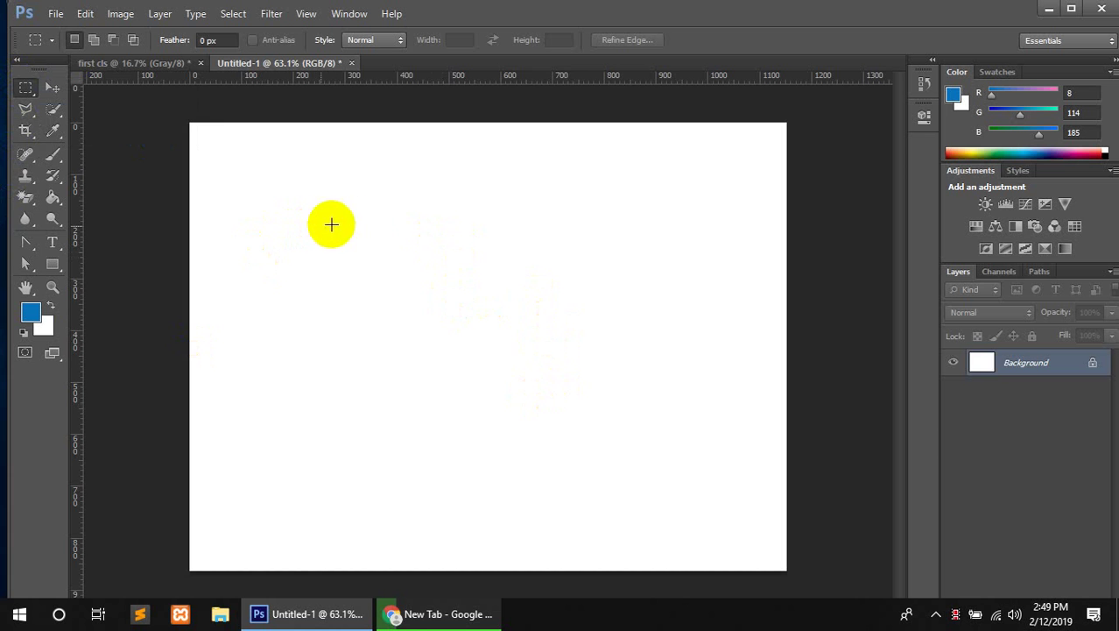
drag(363, 223, 615, 405)
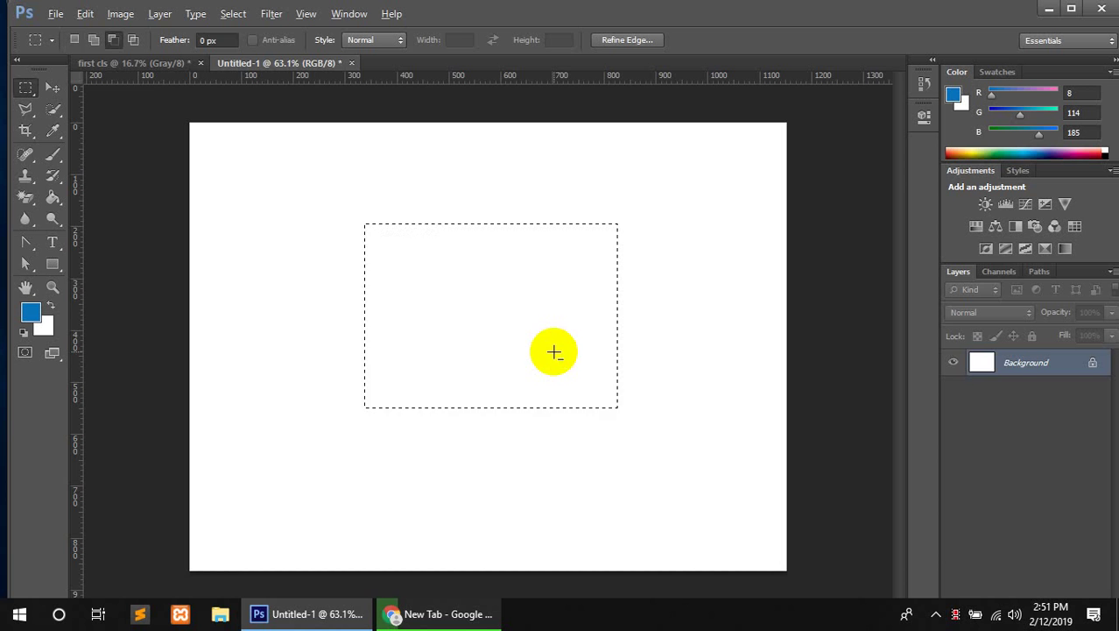
key(alt+BackSpace)
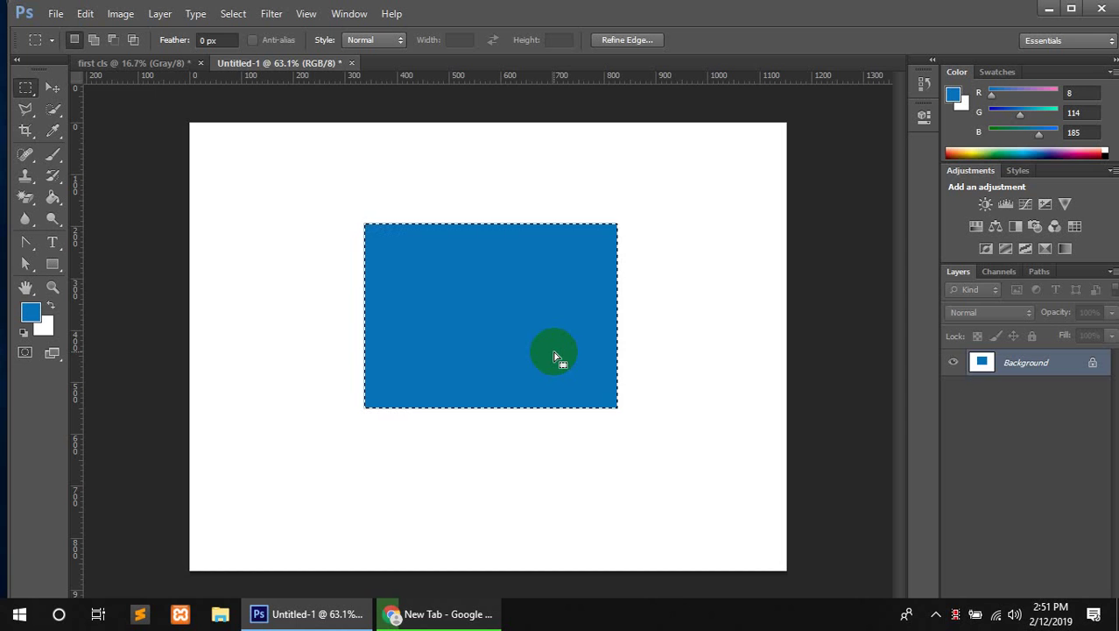
click(554, 355)
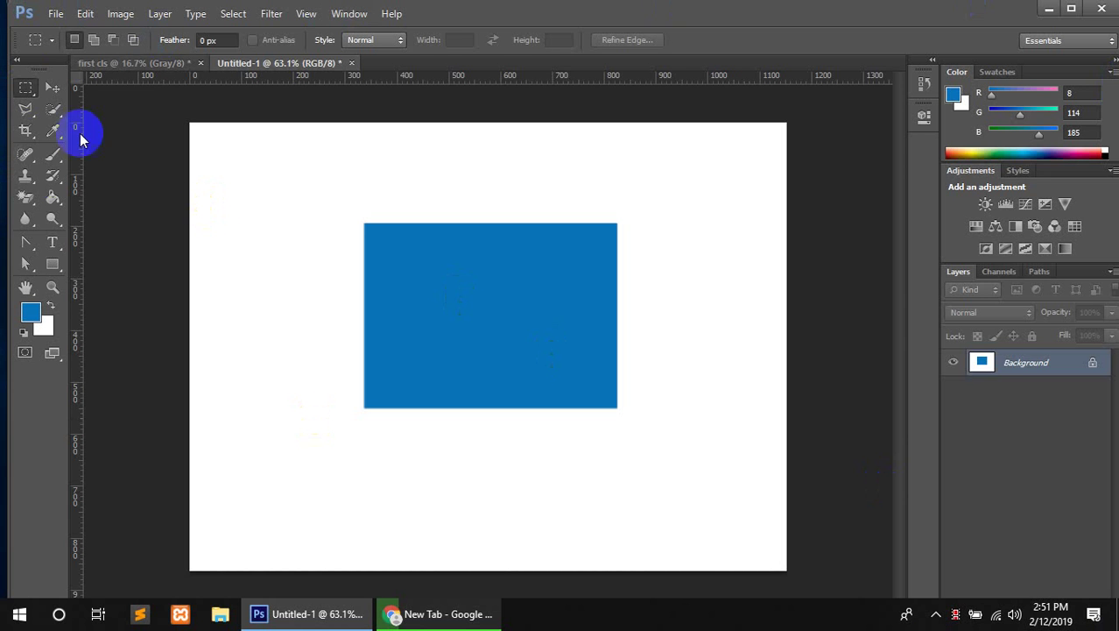
- Set the background color to red, d20505
click(45, 322)
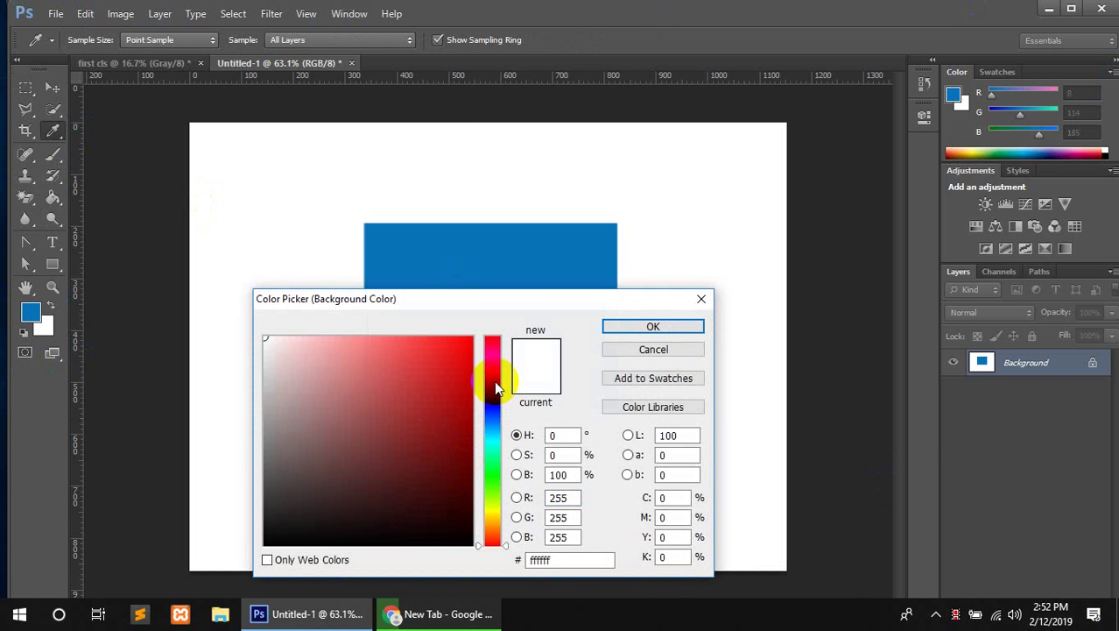
drag(459, 346, 468, 373)
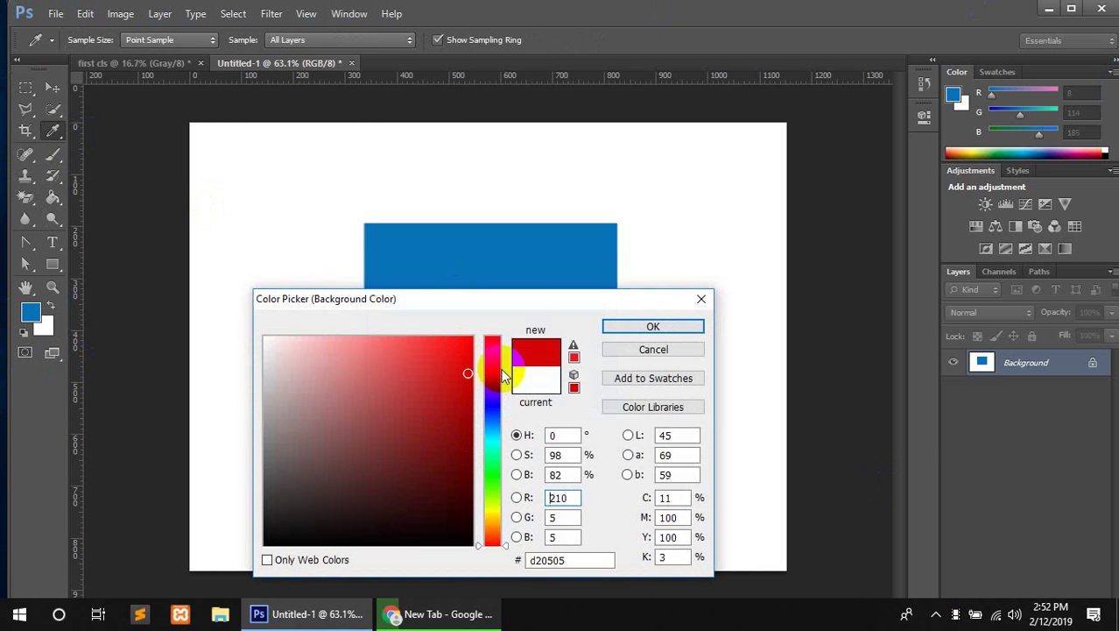
click(638, 328)
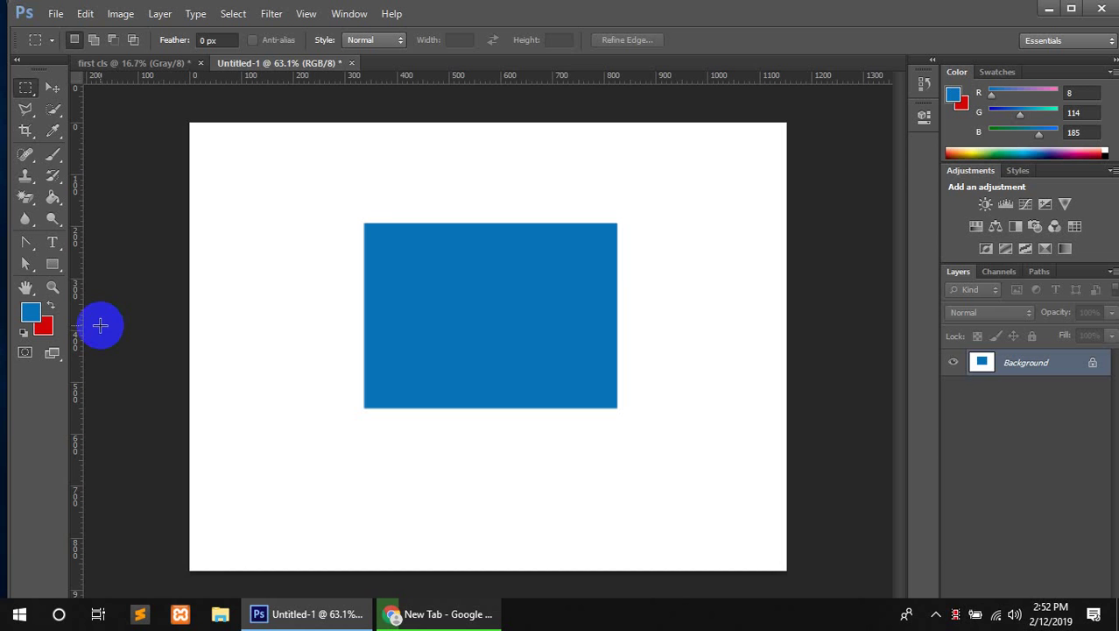
- Reselect the rectangle, fill it with the red background color and again with the blue foreground color, and deselect it
key(ctrl+shift+d)
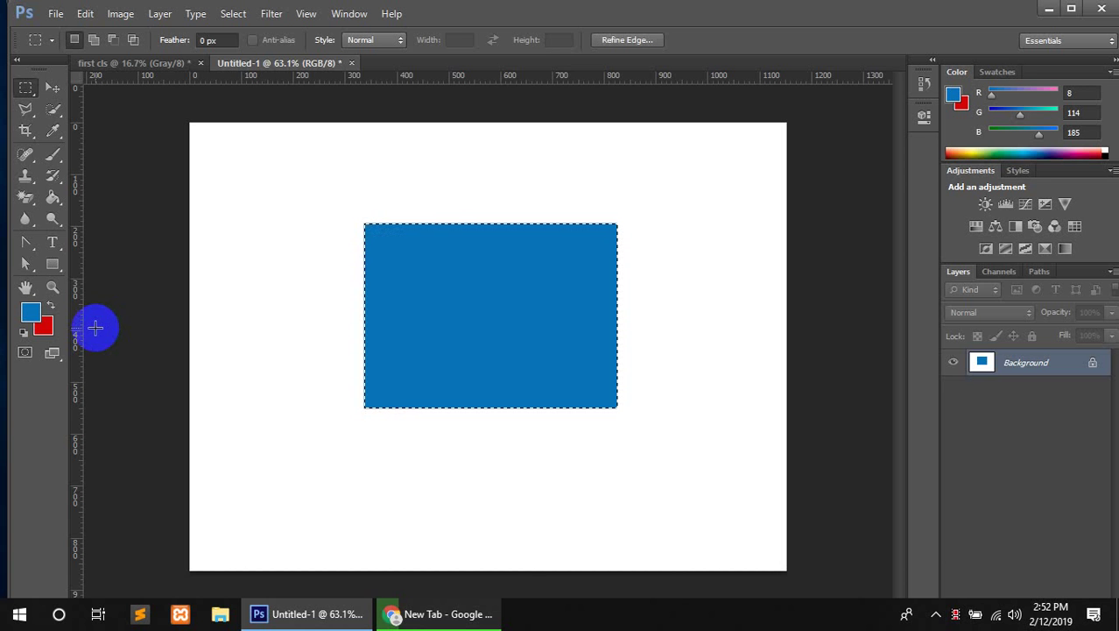
key(ctrl+BackSpace)
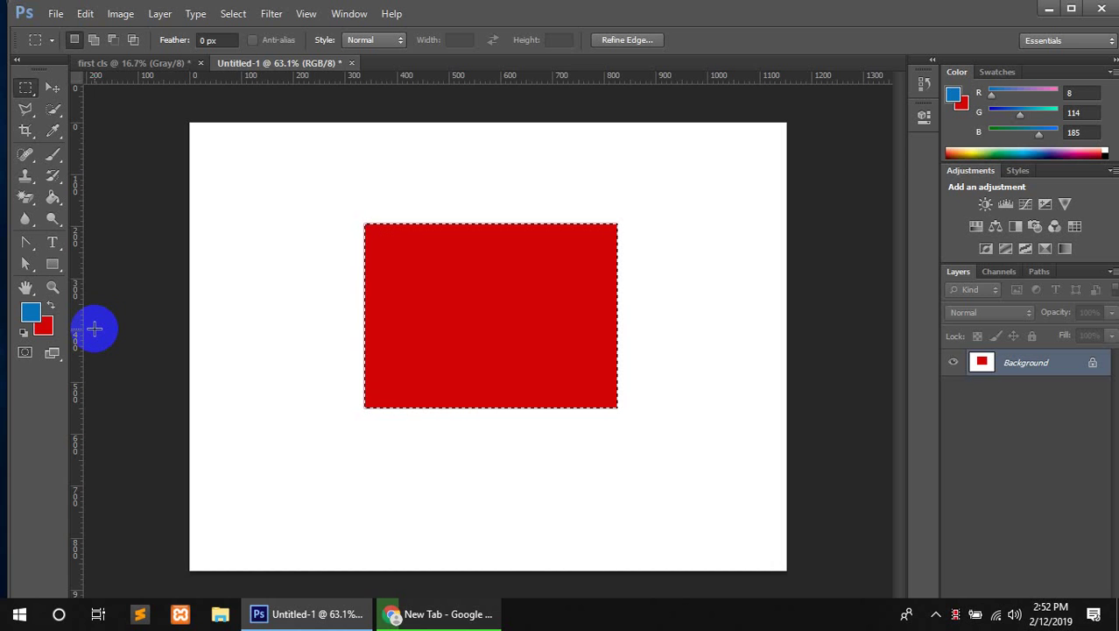
key(alt+BackSpace)
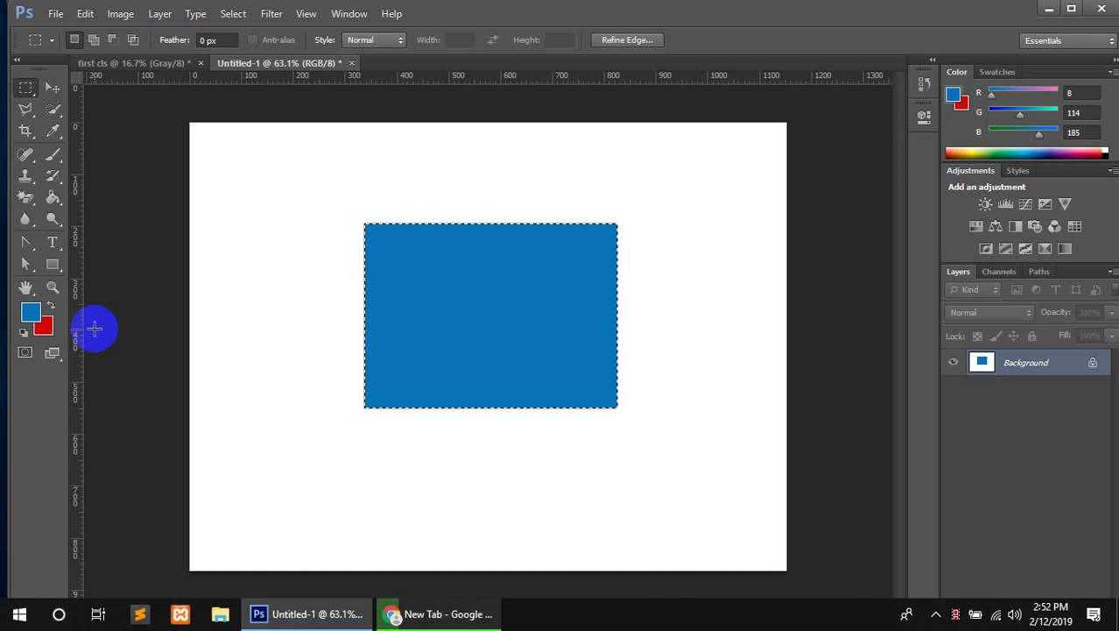
key(ctrl+d)
- Fill the whole canvas with the blue foreground color, undo that fill, and fill the canvas with the red background color
key(alt+BackSpace)
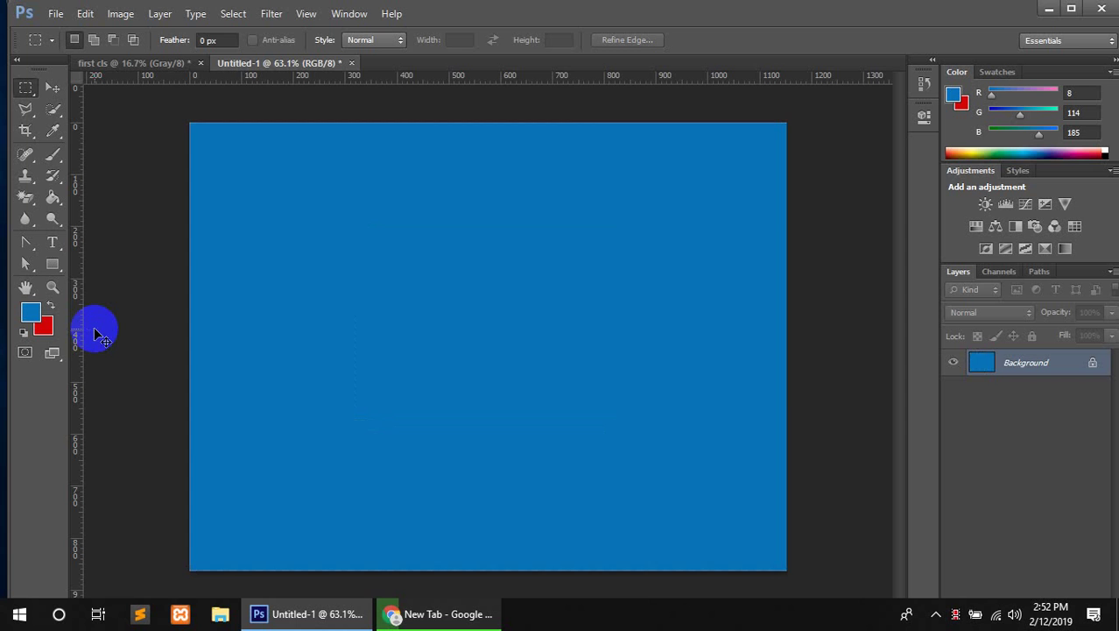
key(ctrl+z)
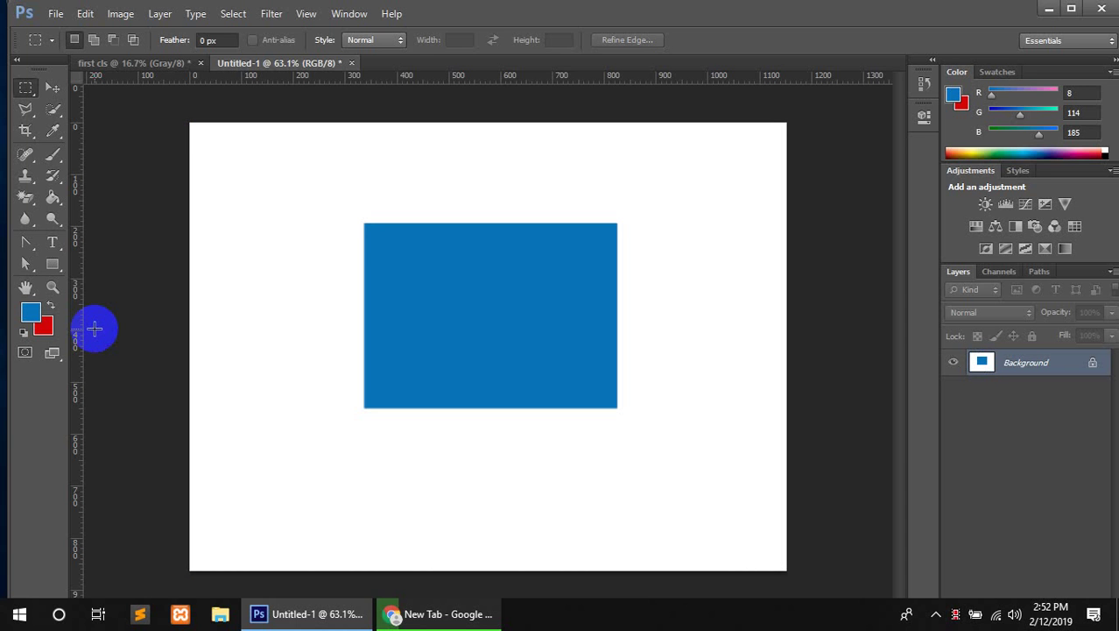
key(ctrl+BackSpace)
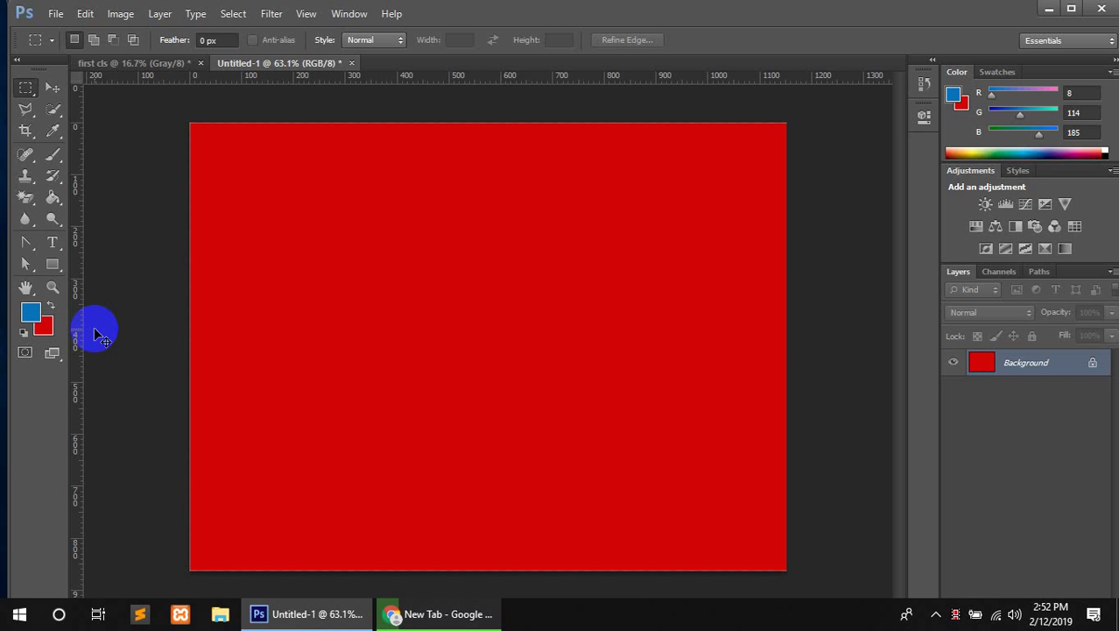
- Undo the red canvas fill, fill the canvas with the red background color once more, and undo that fill
key(ctrl+z)
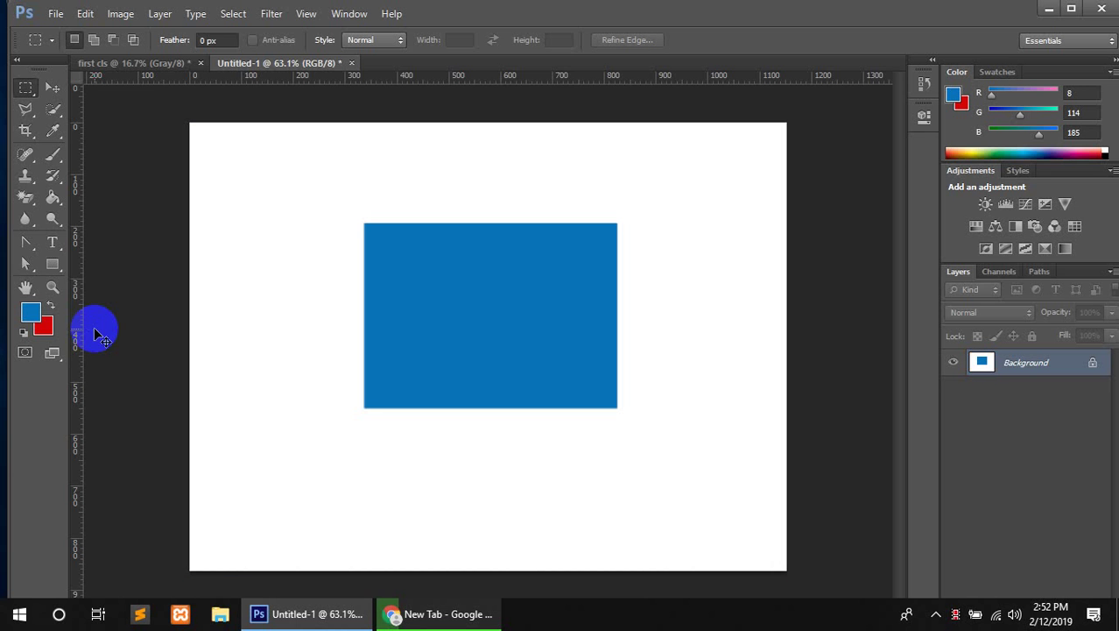
key(ctrl+BackSpace)
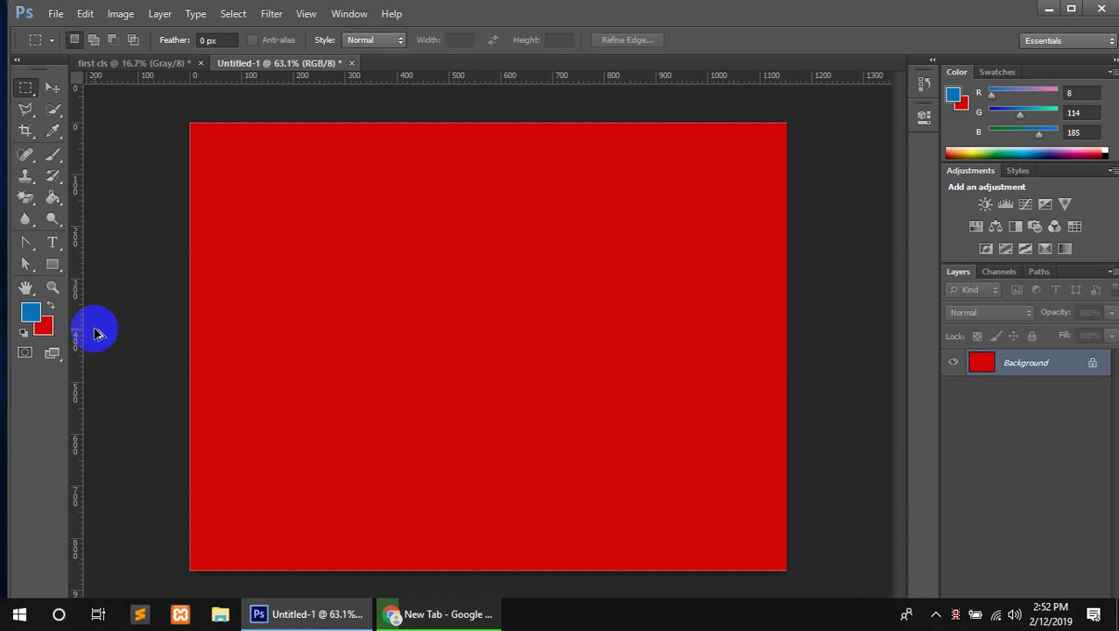
key(ctrl+z)
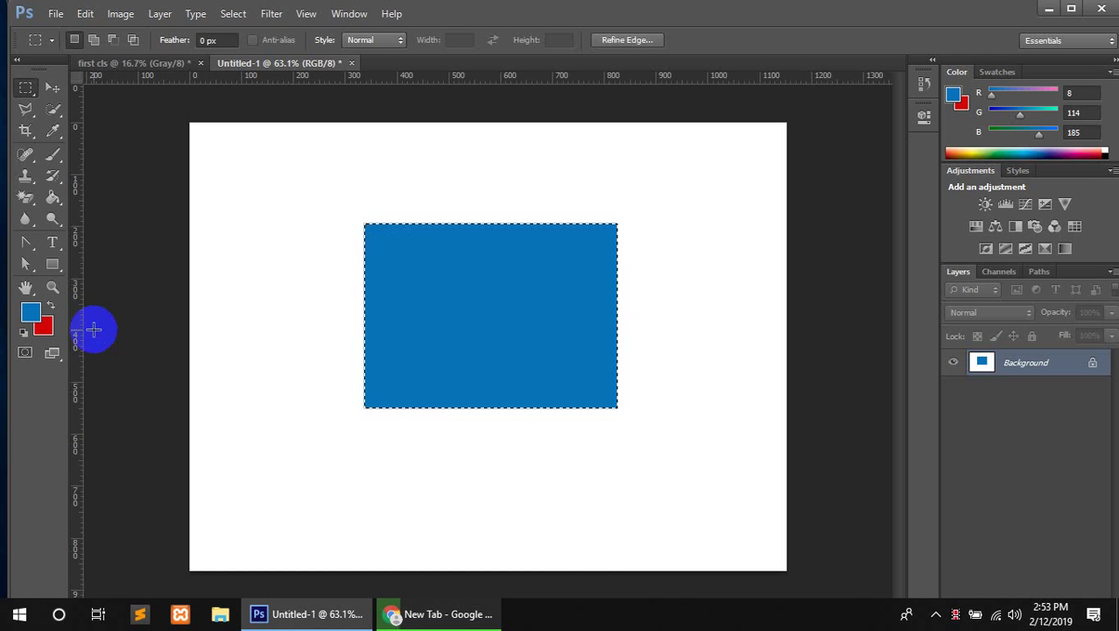
- Fill the reselected central rectangle with the red background color, refill it with the blue foreground color, and deselect it
key(ctrl+BackSpace)
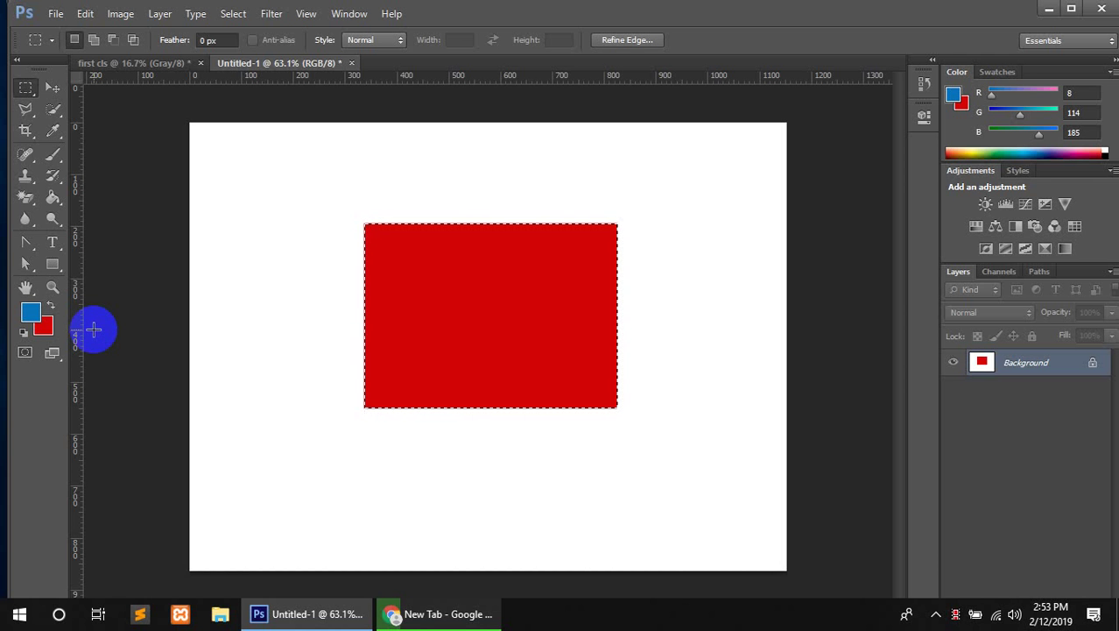
key(alt+BackSpace)
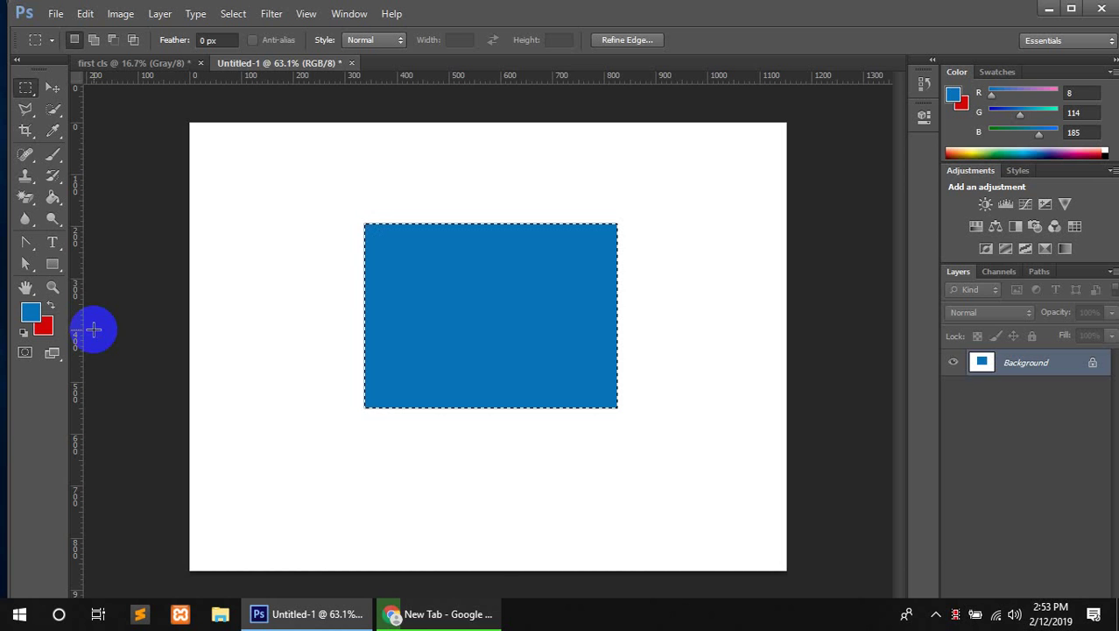
key(ctrl+d)
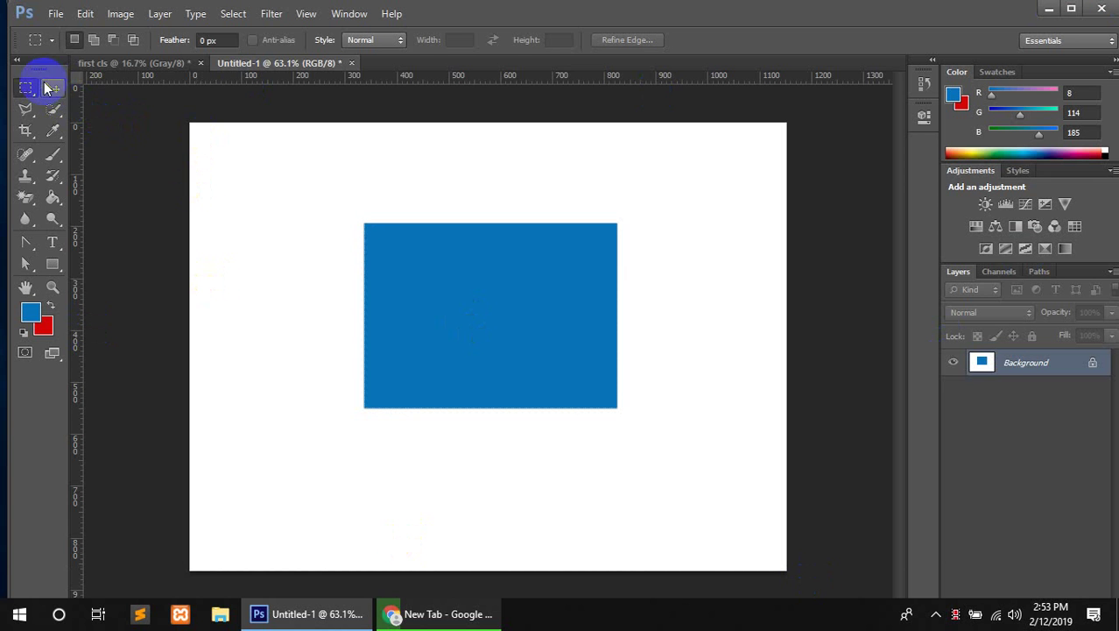
- Try to move the blue rectangle on the locked Background layer with the Move tool
click(48, 85)
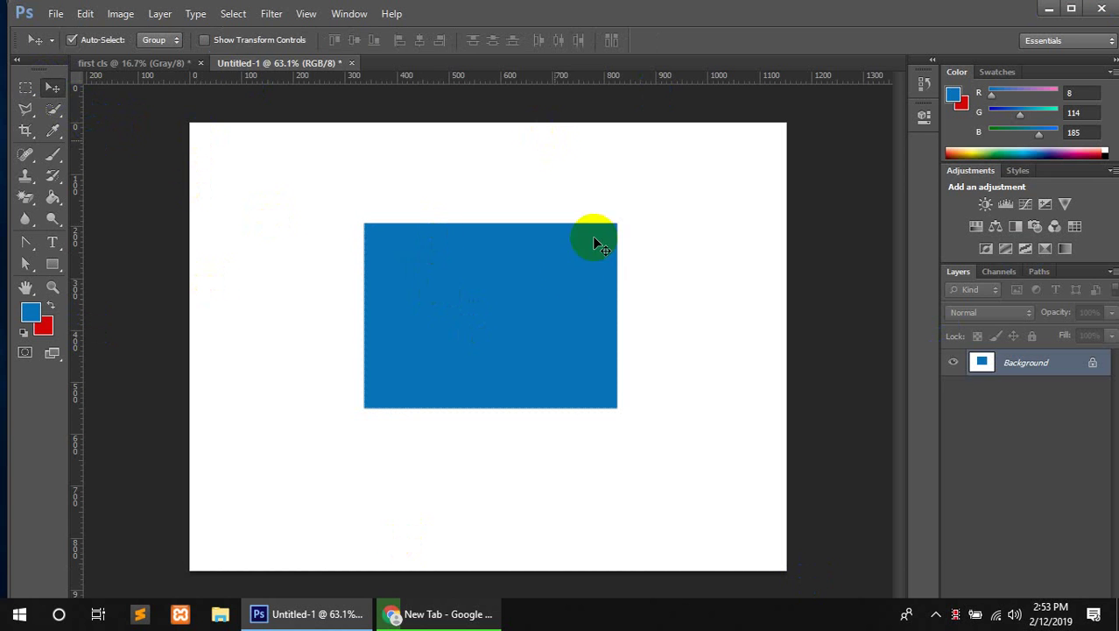
drag(450, 331, 341, 237)
click(417, 334)
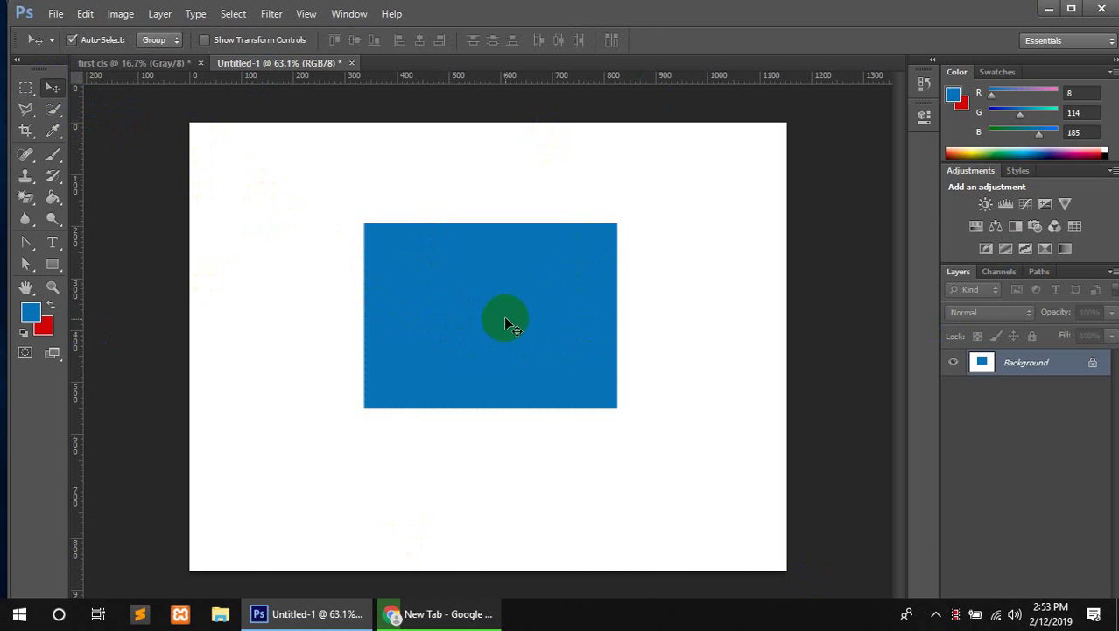
drag(506, 322, 240, 280)
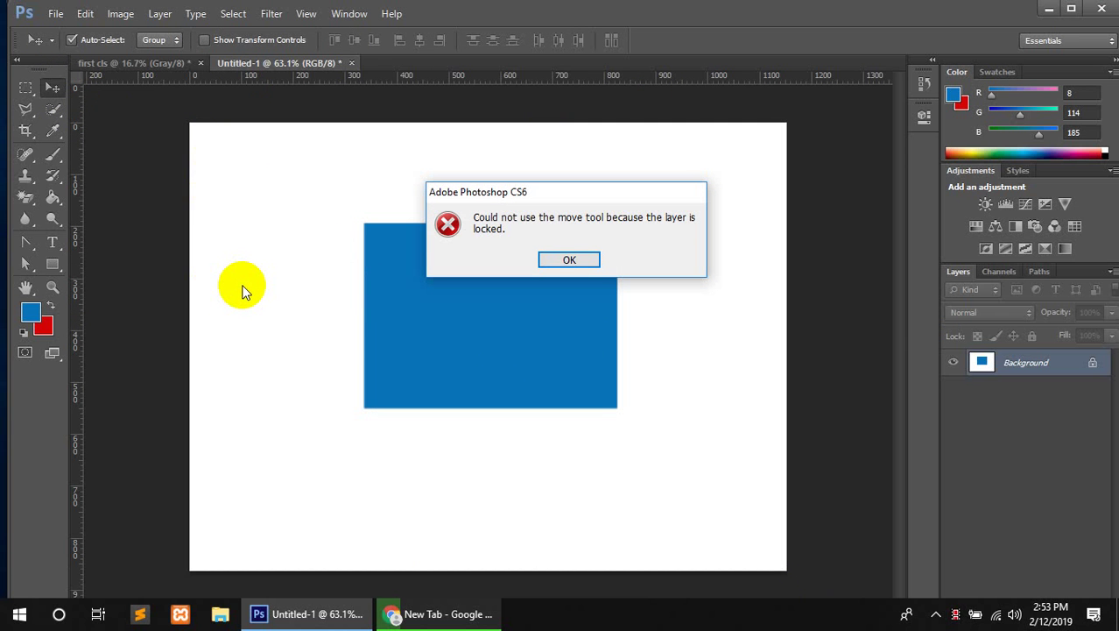
click(573, 259)
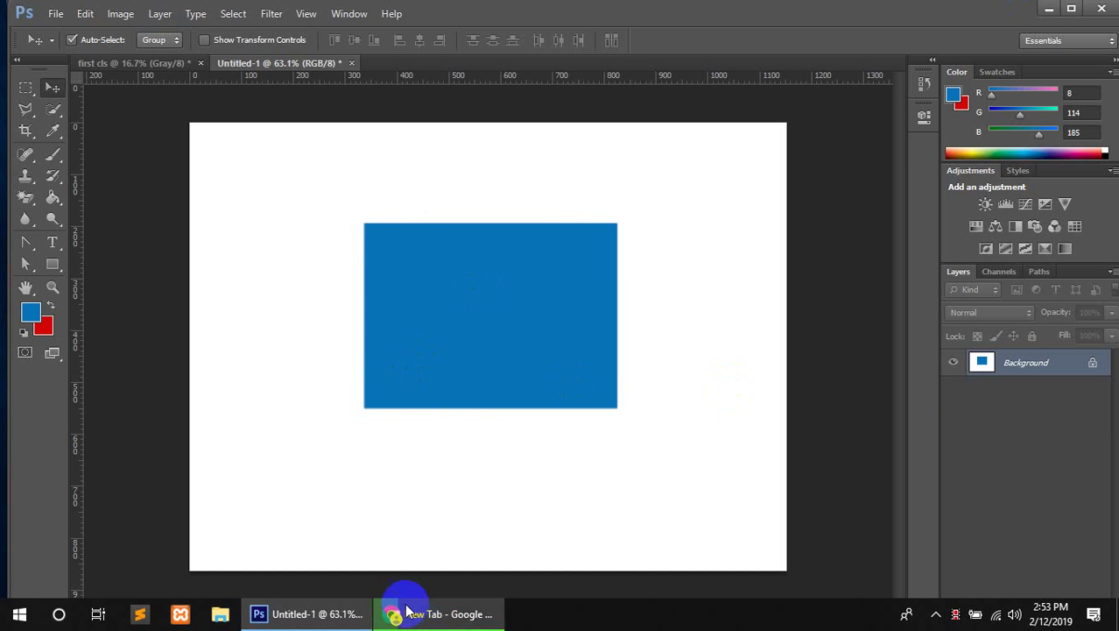
mouse_move(401, 610)
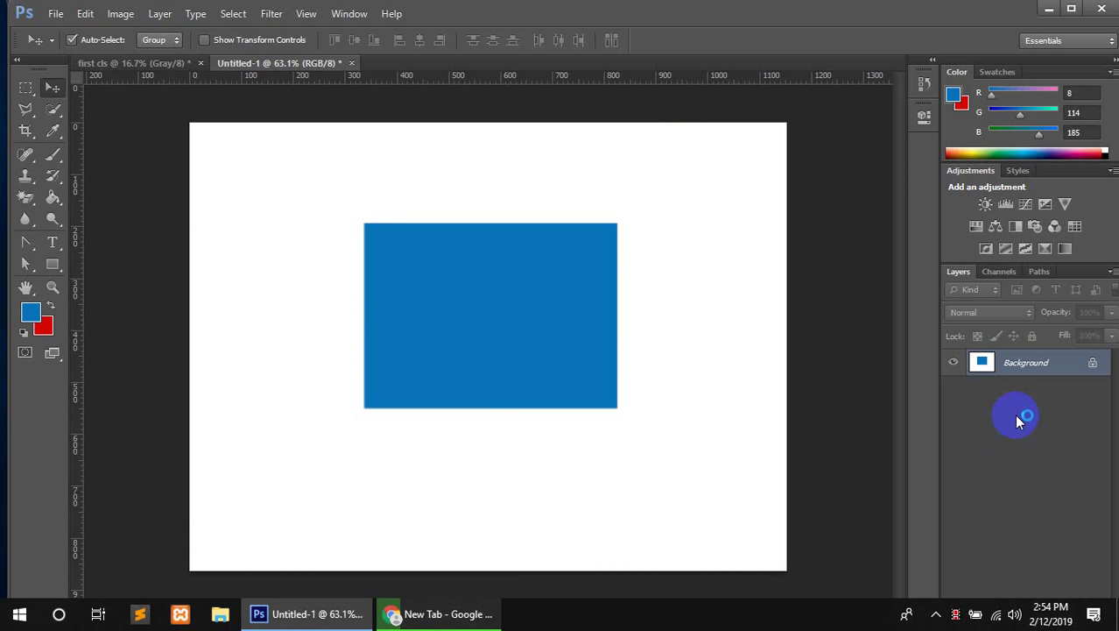
click(544, 364)
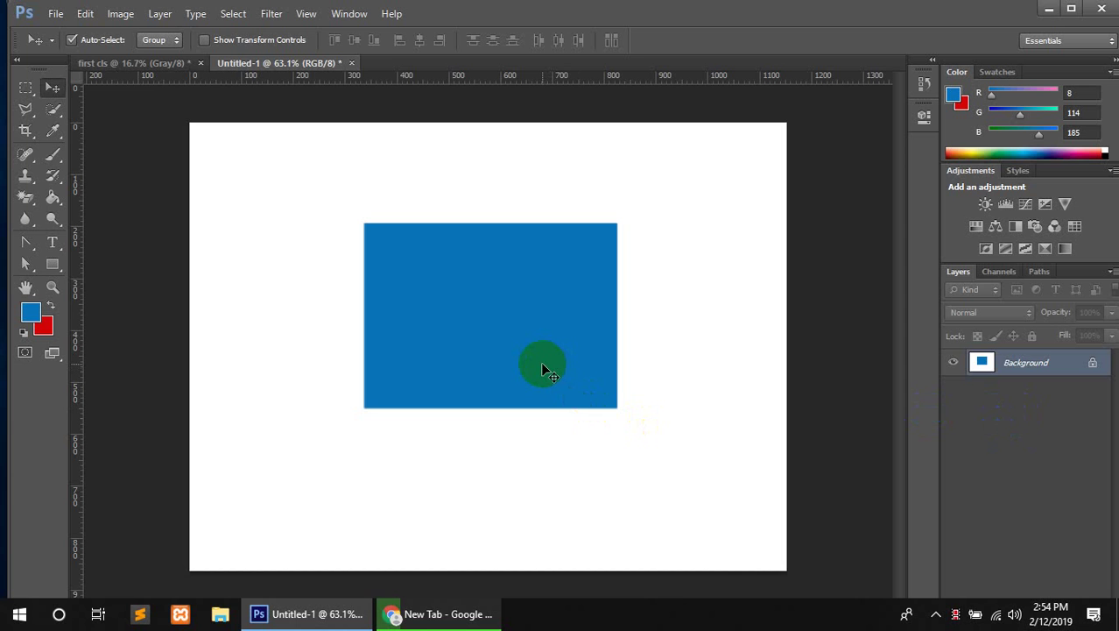
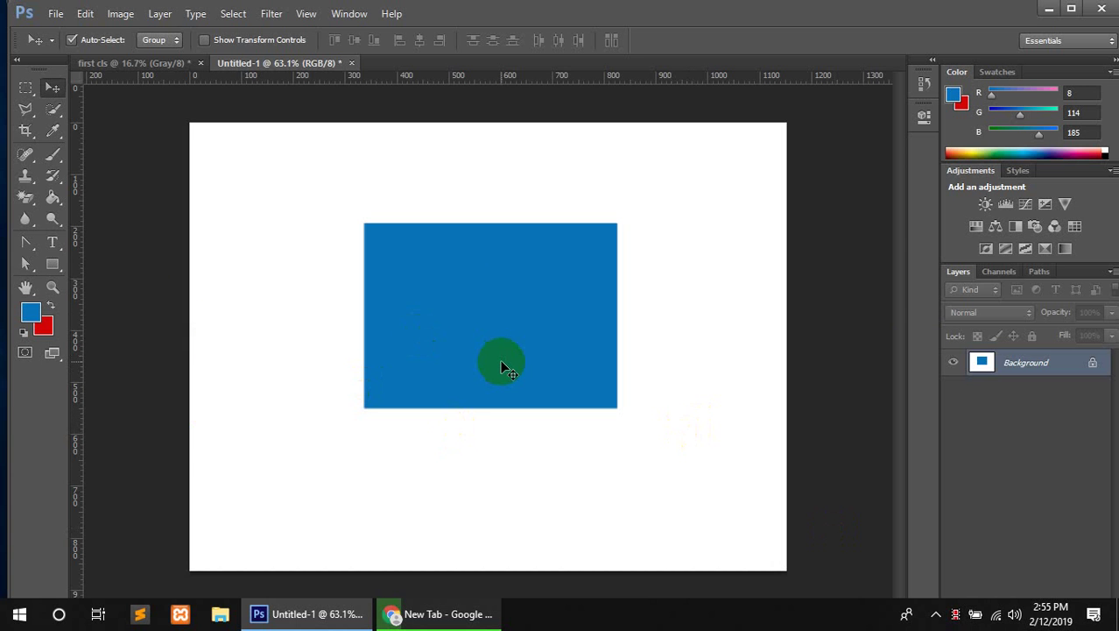
drag(398, 393, 497, 338)
- Step back through the history until the canvas is blank white
key(ctrl+BackSpace)
key(ctrl+alt+z)
key(ctrl+alt+z)
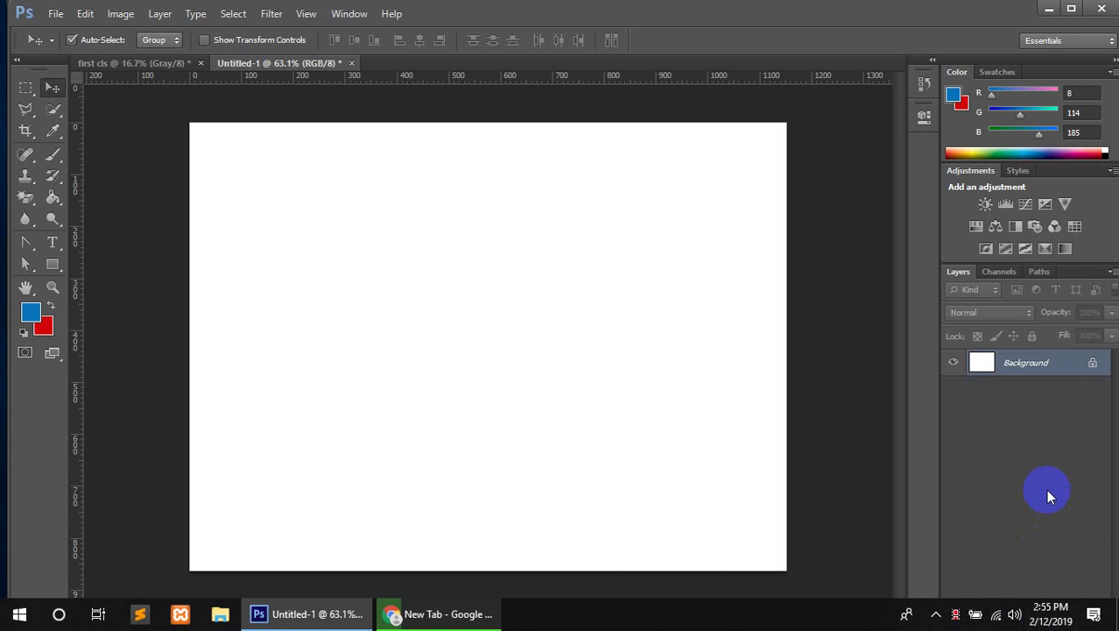
- Dock the Layers panel group with the Adjustments and Styles panels, and cancel the New Layer dialog
key(ctrl+shift+n)
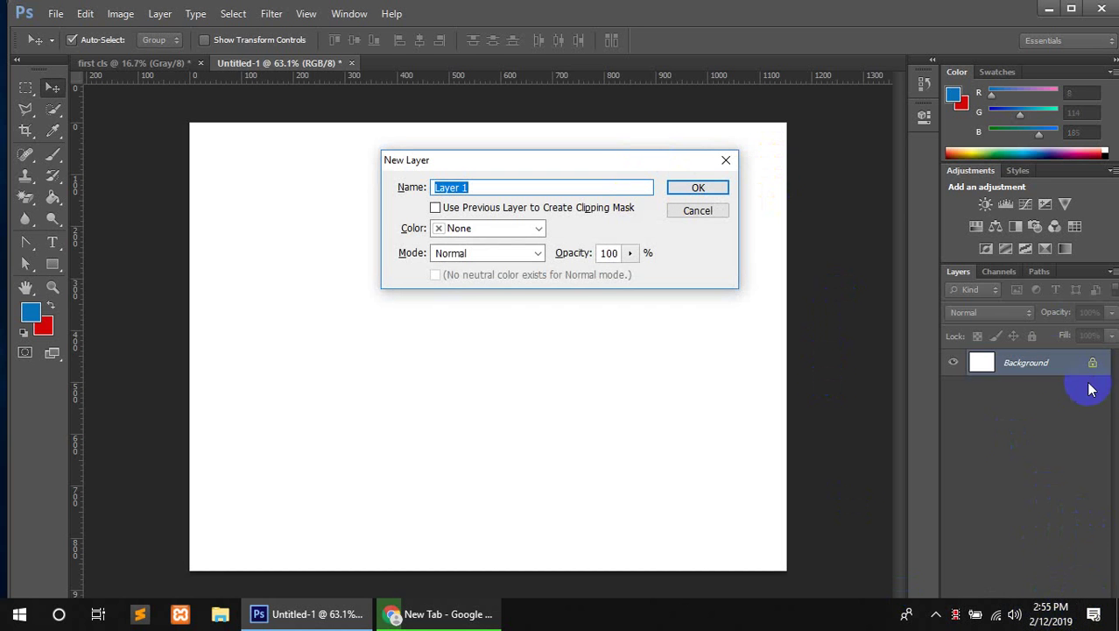
drag(1079, 273, 1016, 172)
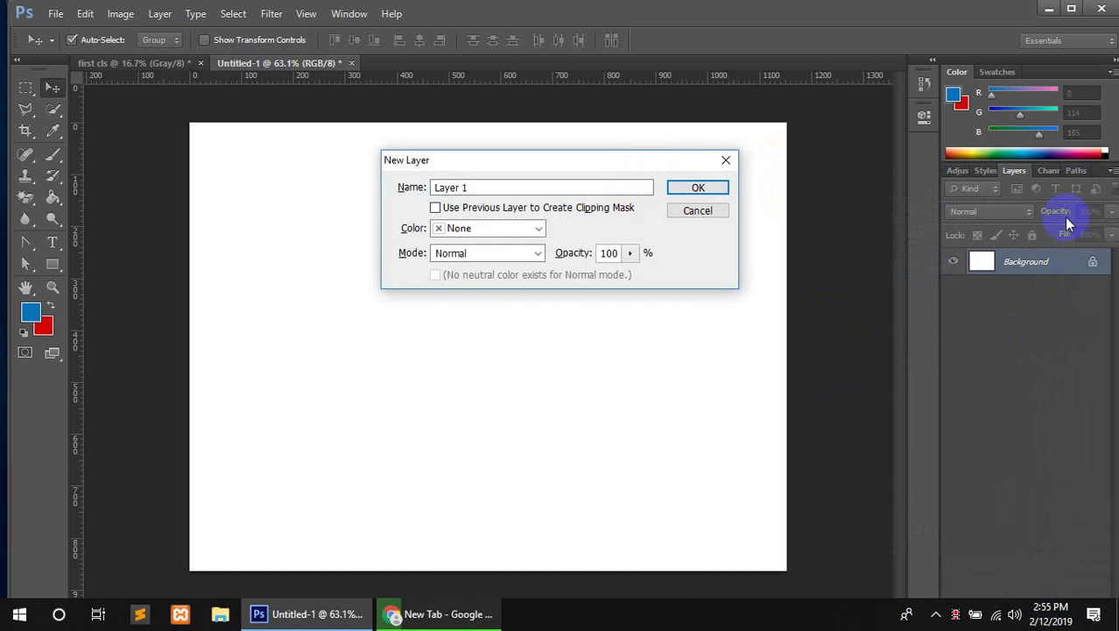
click(726, 161)
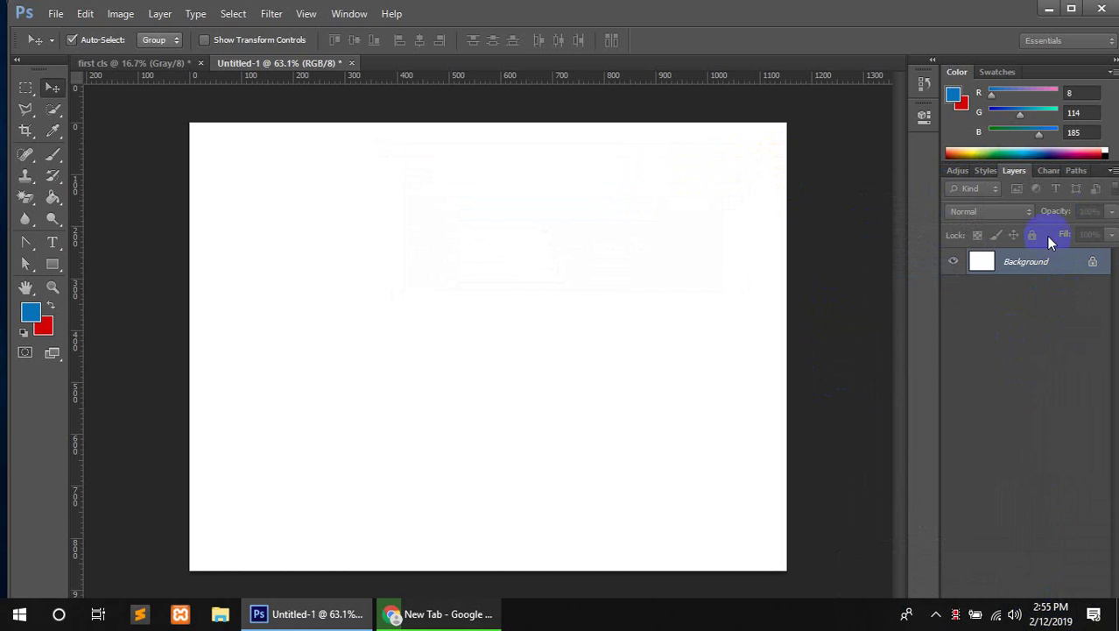
click(981, 261)
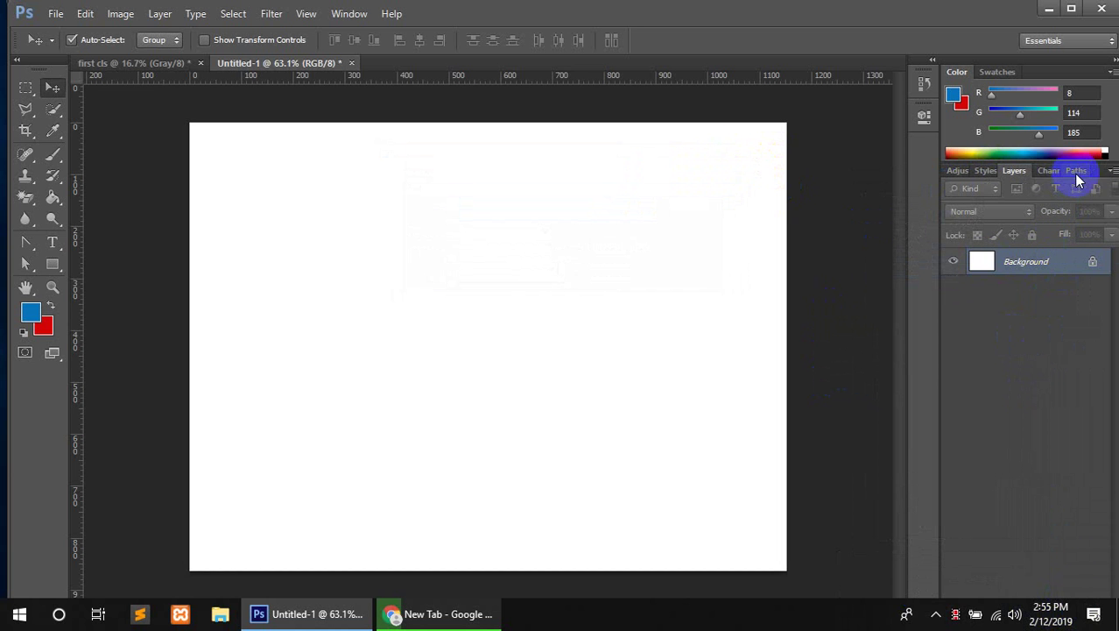
- Add a blank layer above Background with the Layers panel group floated over the canvas, and redock the group beneath Color
drag(1092, 186, 818, 84)
drag(761, 340, 769, 372)
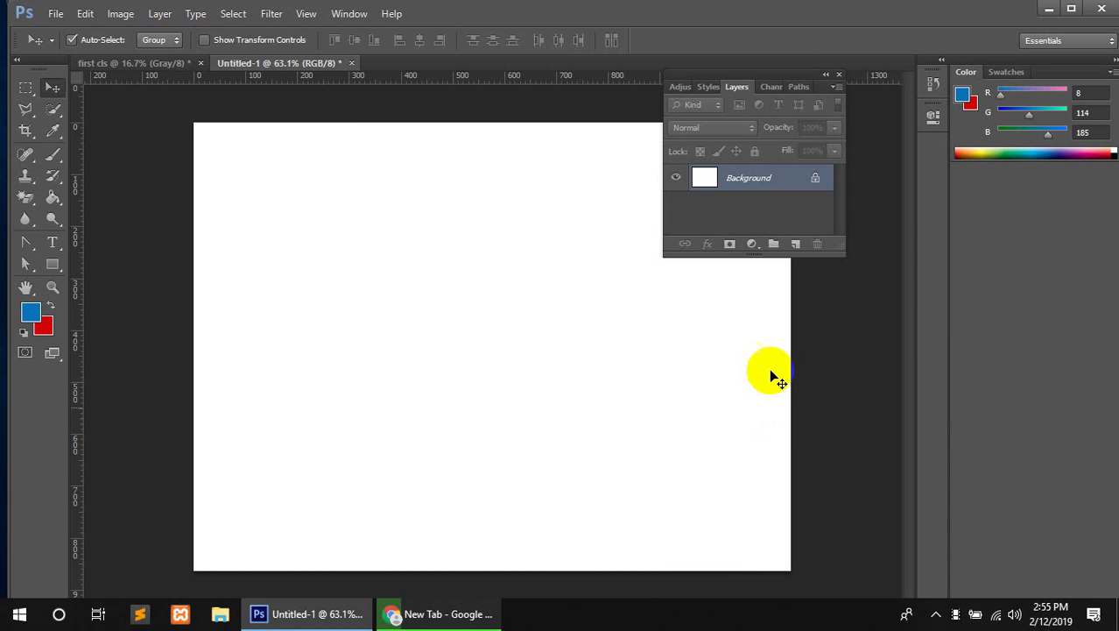
click(796, 245)
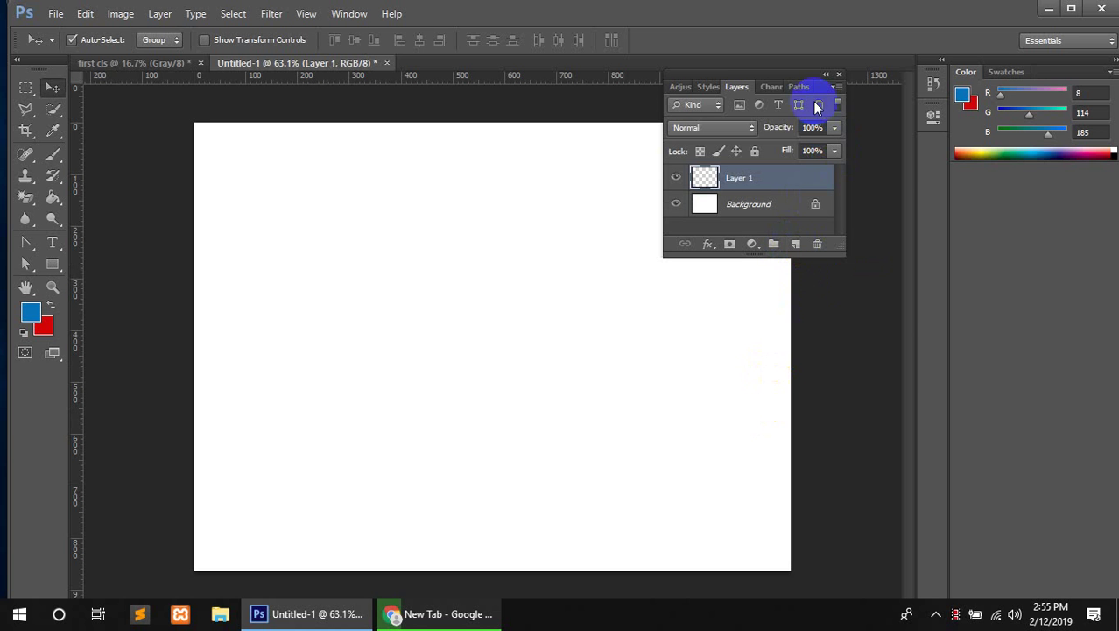
drag(784, 74, 1079, 181)
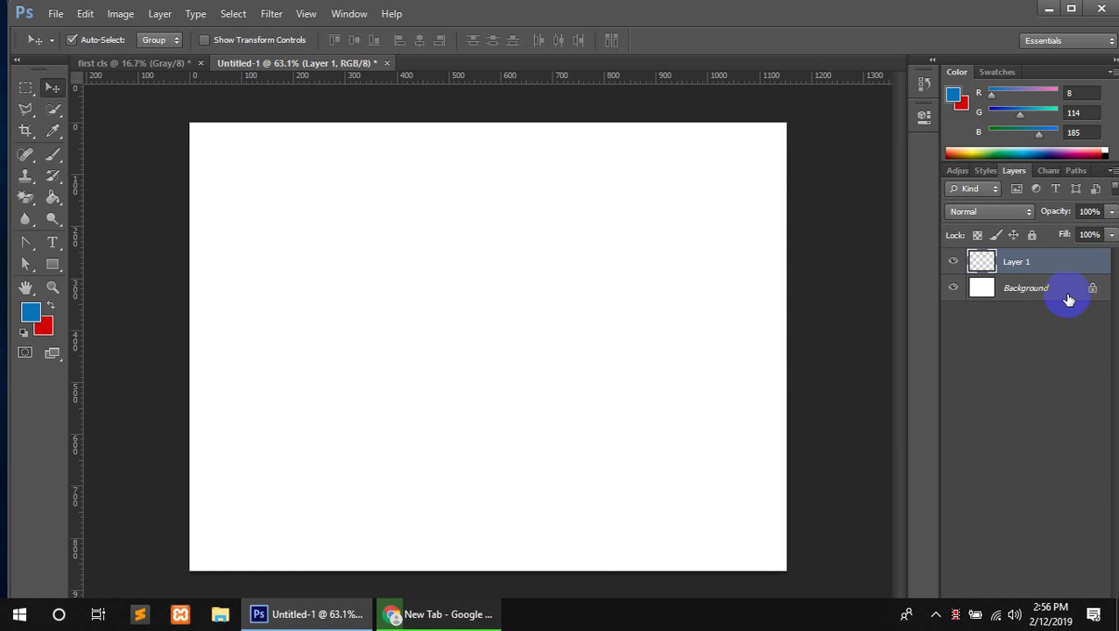
- Draw a centred rectangular marquee about 920 px wide and 565 px high, and set the foreground color to RGB 4, 94, 155
click(26, 88)
drag(249, 190, 727, 482)
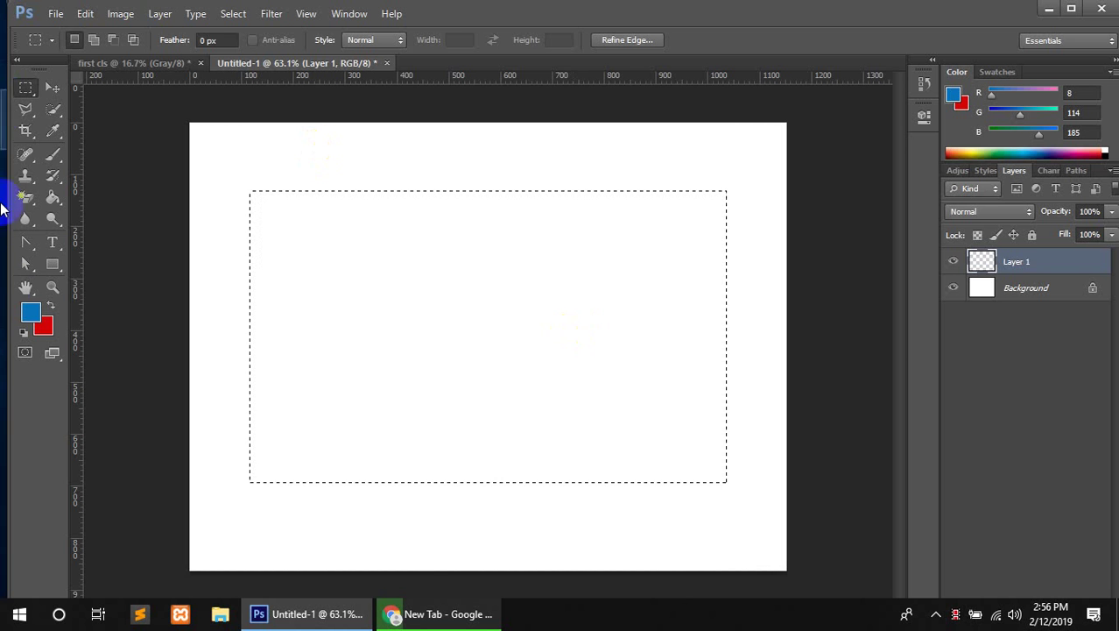
click(28, 315)
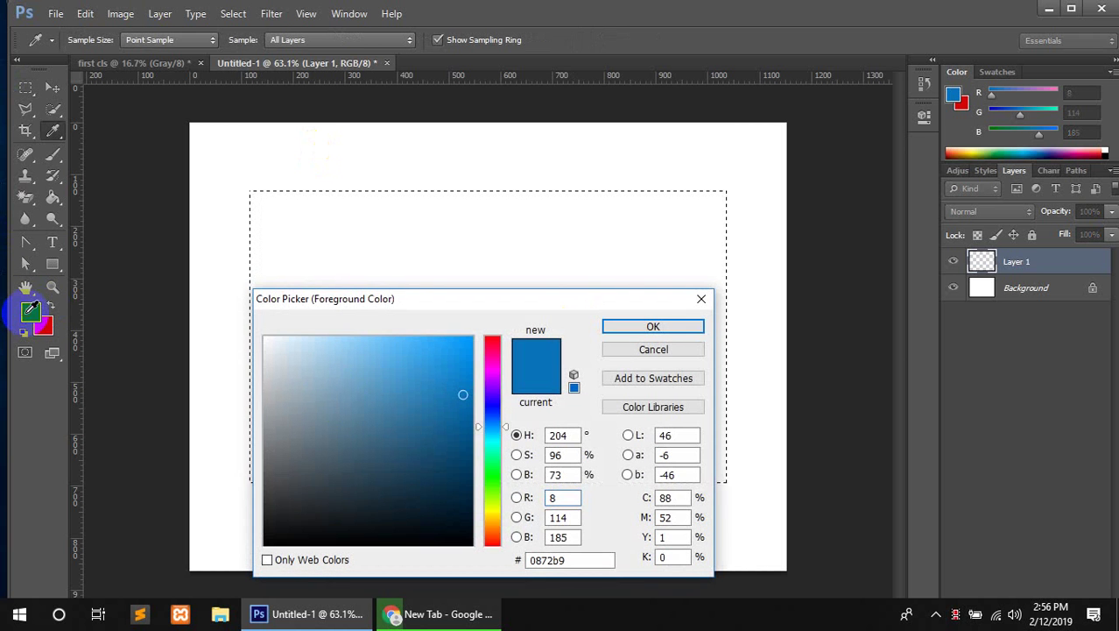
drag(466, 397, 468, 419)
click(653, 327)
key(m)
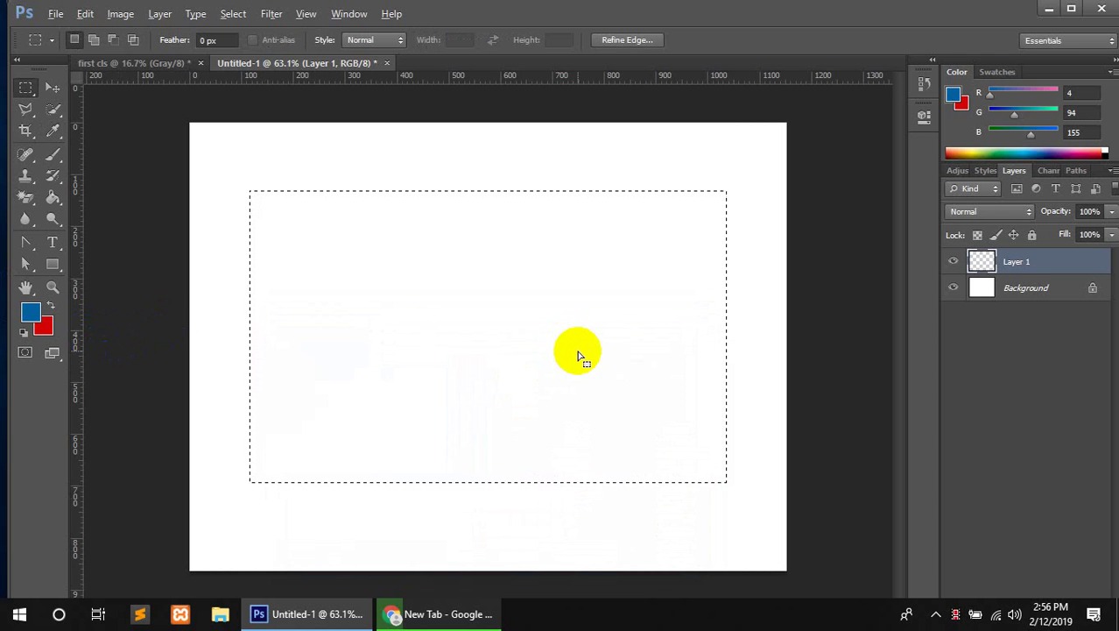
- Fill the rectangular selection on Layer 1 with the dark blue foreground color and deselect it
key(alt)
key(alt+BackSpace)
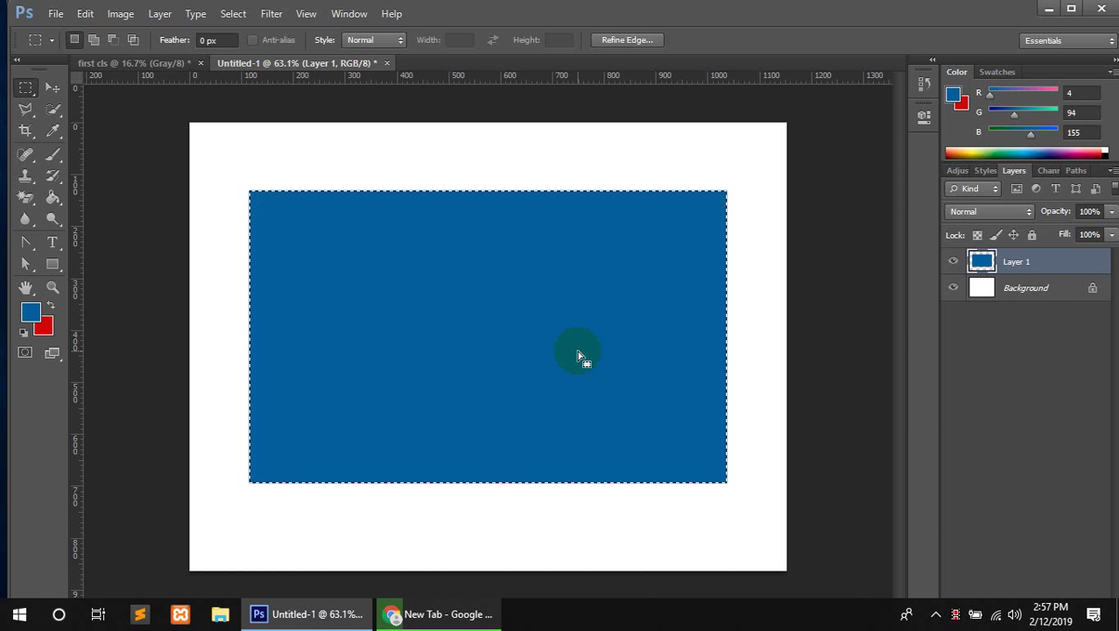
key(ctrl+d)
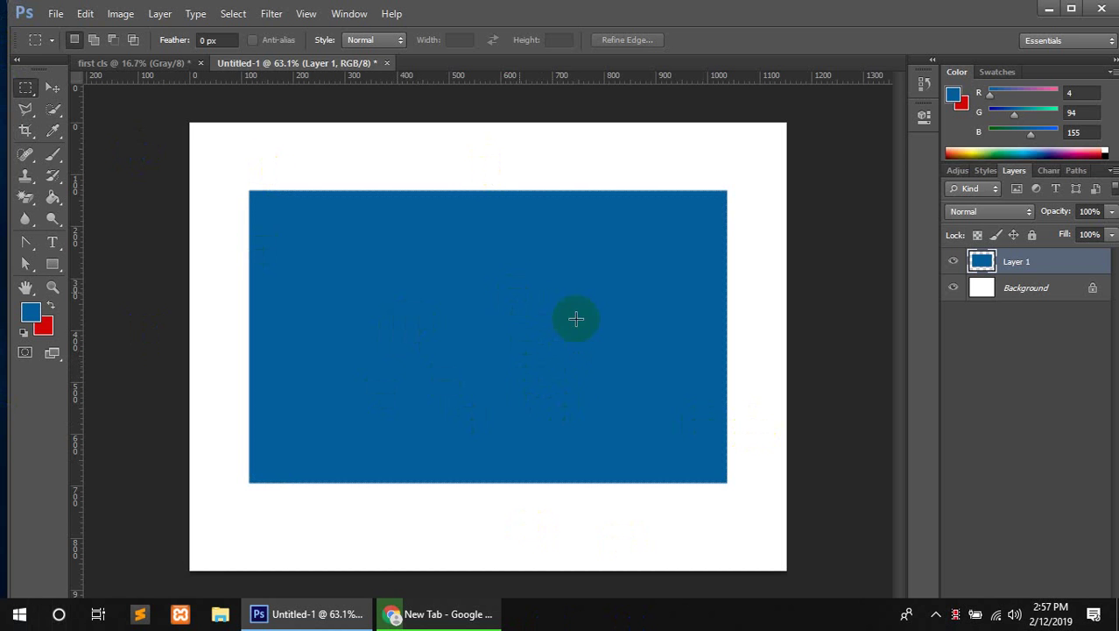
- Move the blue rectangle on Layer 1 about 25 px right and 25 px down with the Move tool
click(51, 91)
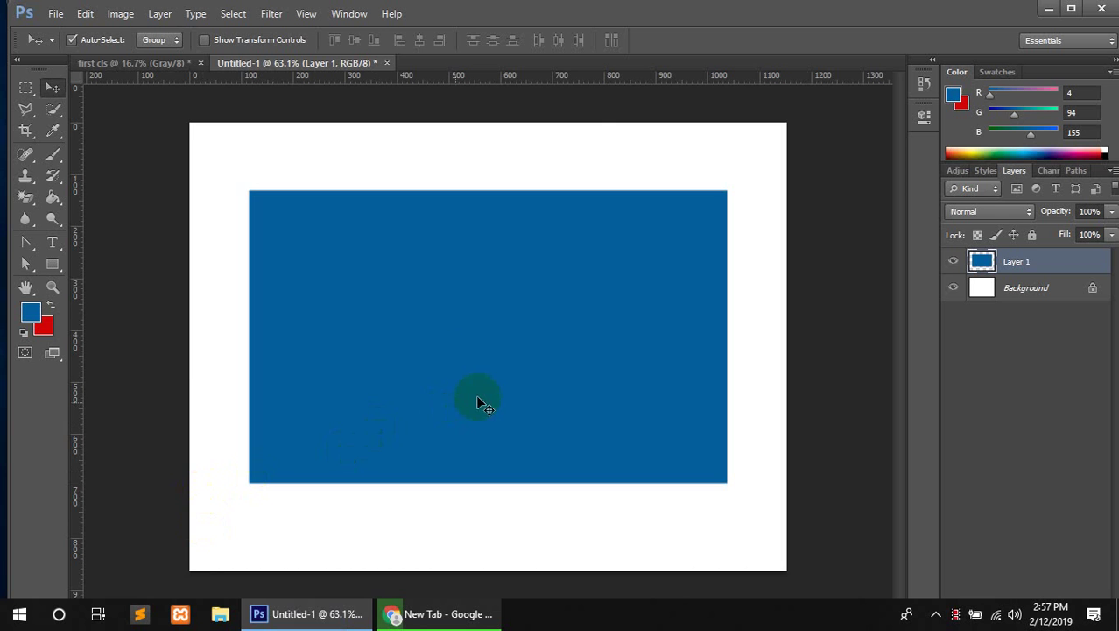
drag(477, 402, 473, 377)
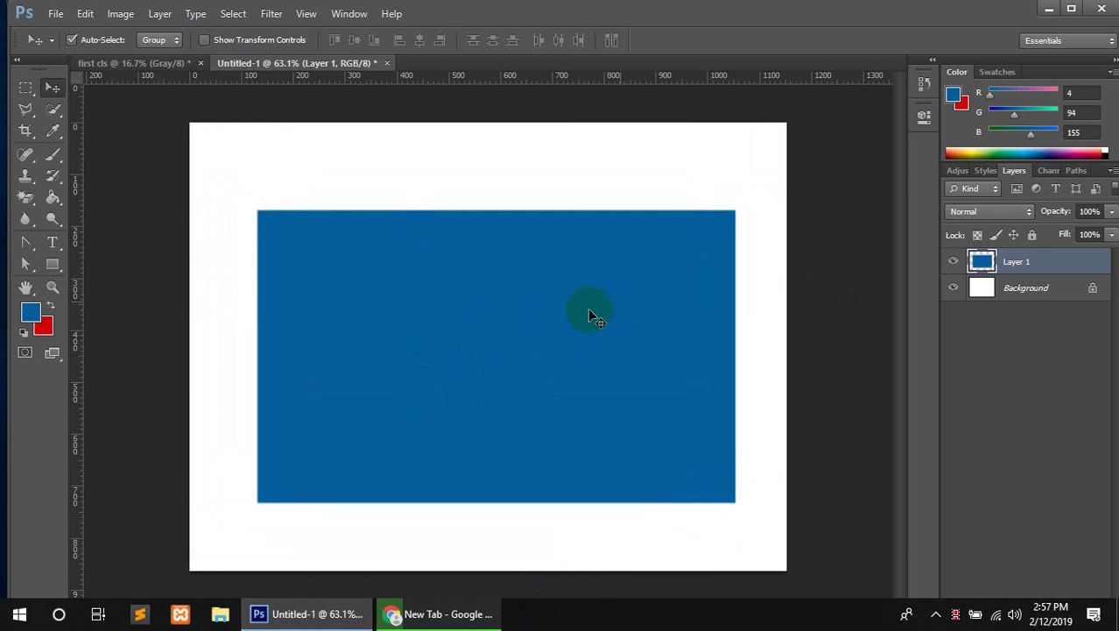
mouse_move(611, 363)
mouse_down()
mouse_move(598, 378)
mouse_move(613, 342)
mouse_move(606, 366)
mouse_up()
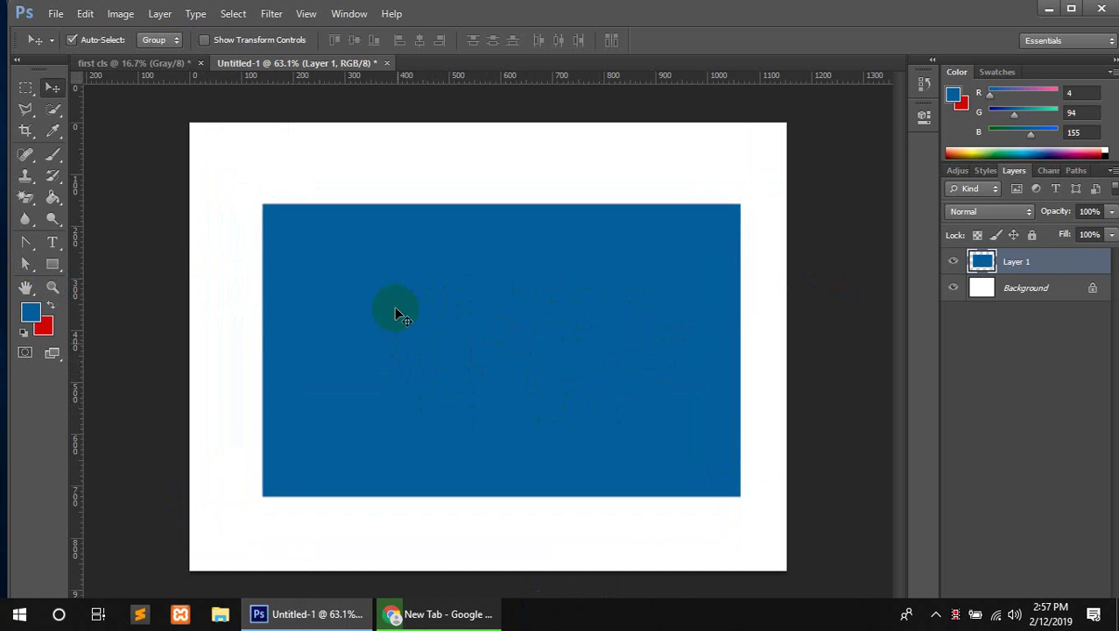
- Draw a circular selection about 345 px in diameter near the blue rectangle's centre with the Elliptical Marquee tool
click(23, 87)
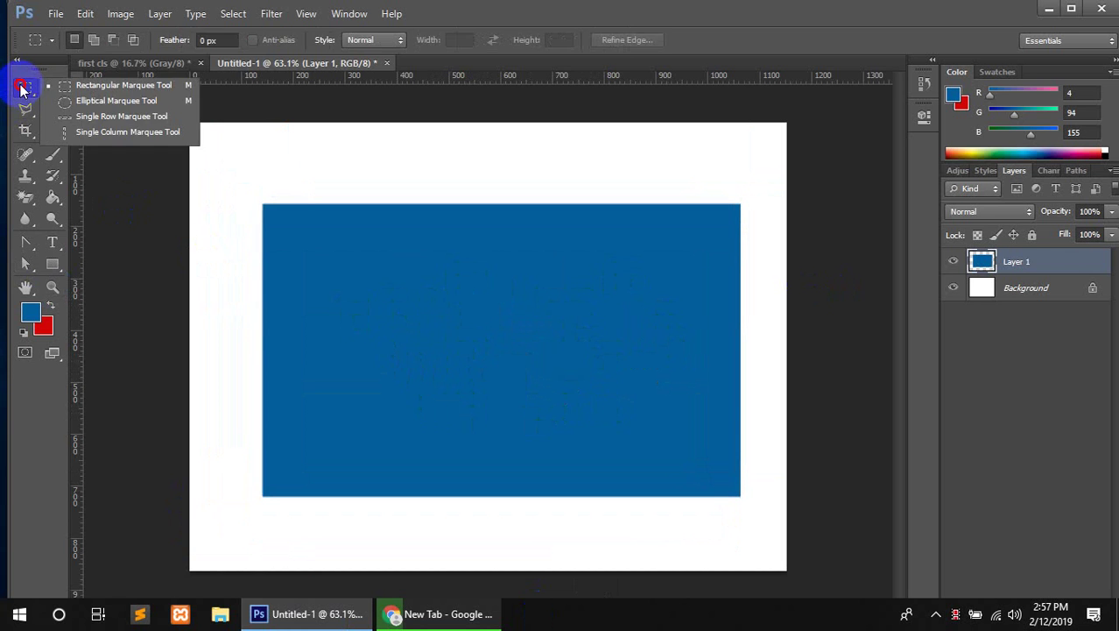
click(103, 101)
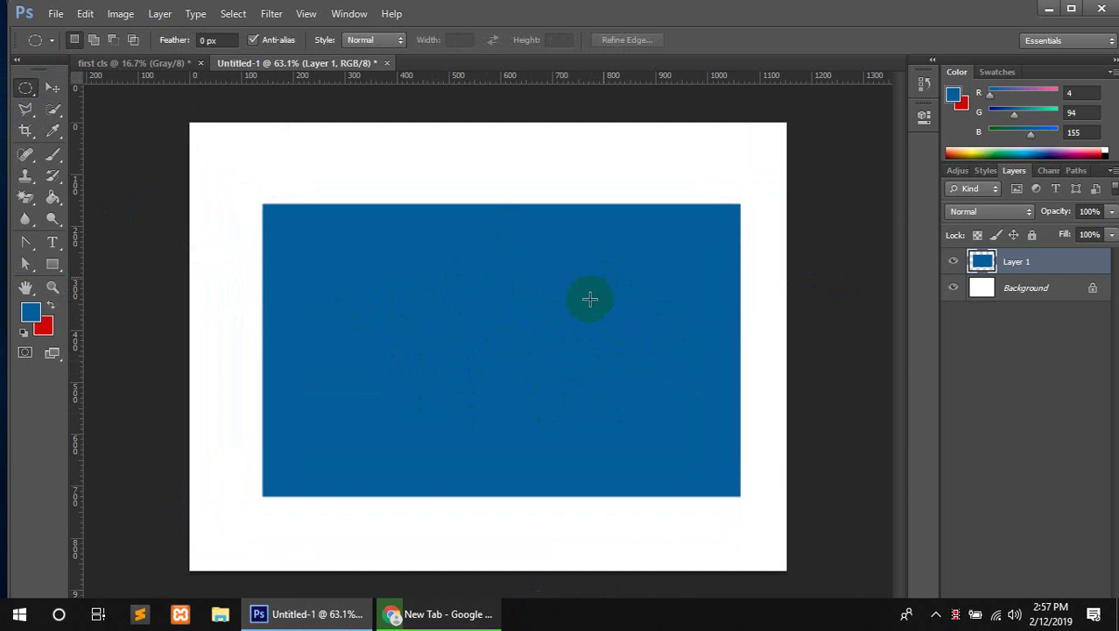
drag(467, 315, 559, 440)
click(476, 314)
key(ctrl+z)
drag(469, 292, 490, 331)
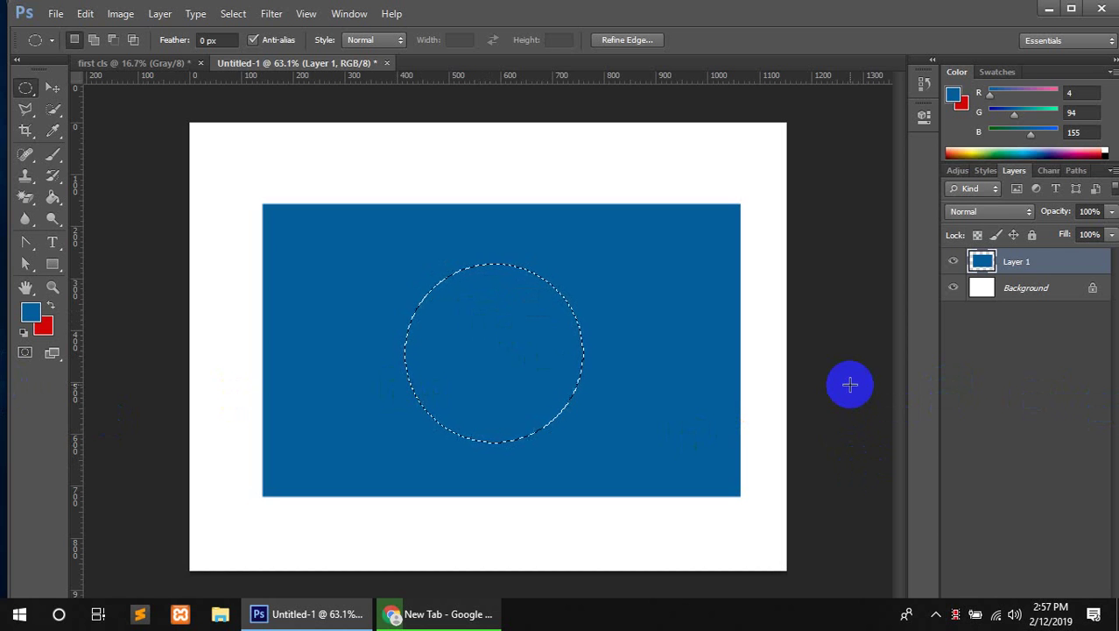
- Fill the circular selection on Layer 1 with the red background color, deselect it, and switch to the Move tool
key(ctrl+BackSpace)
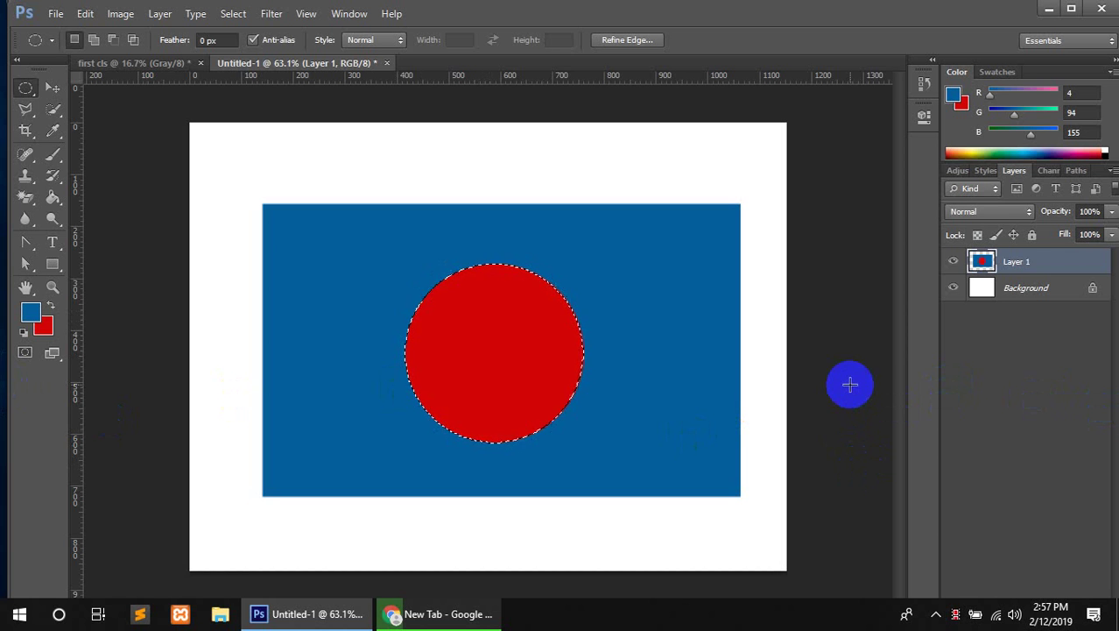
click(787, 420)
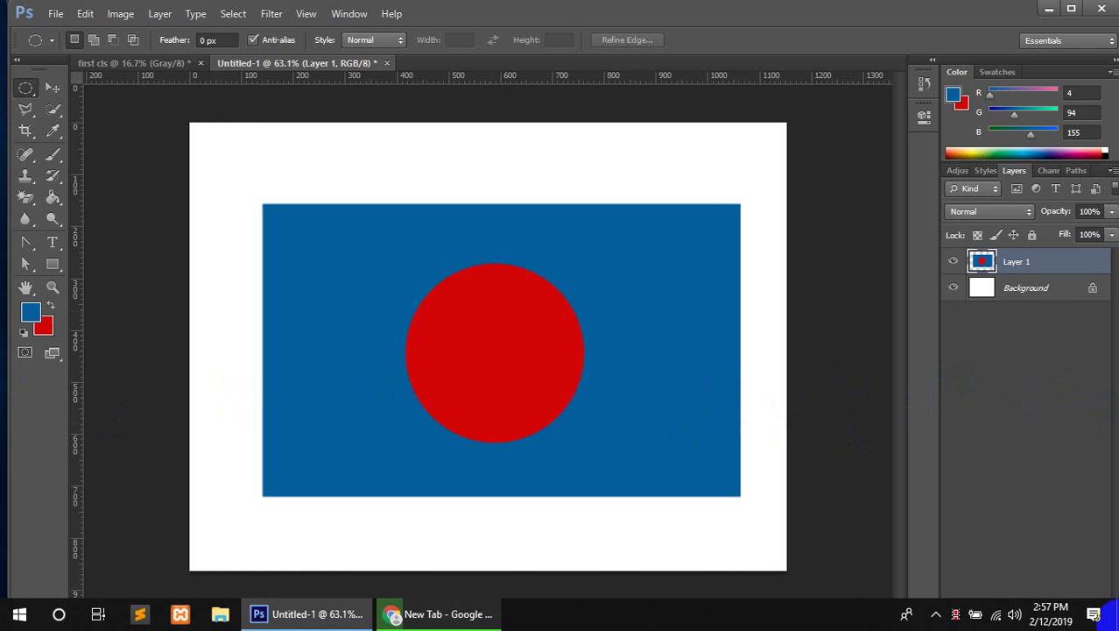
click(53, 88)
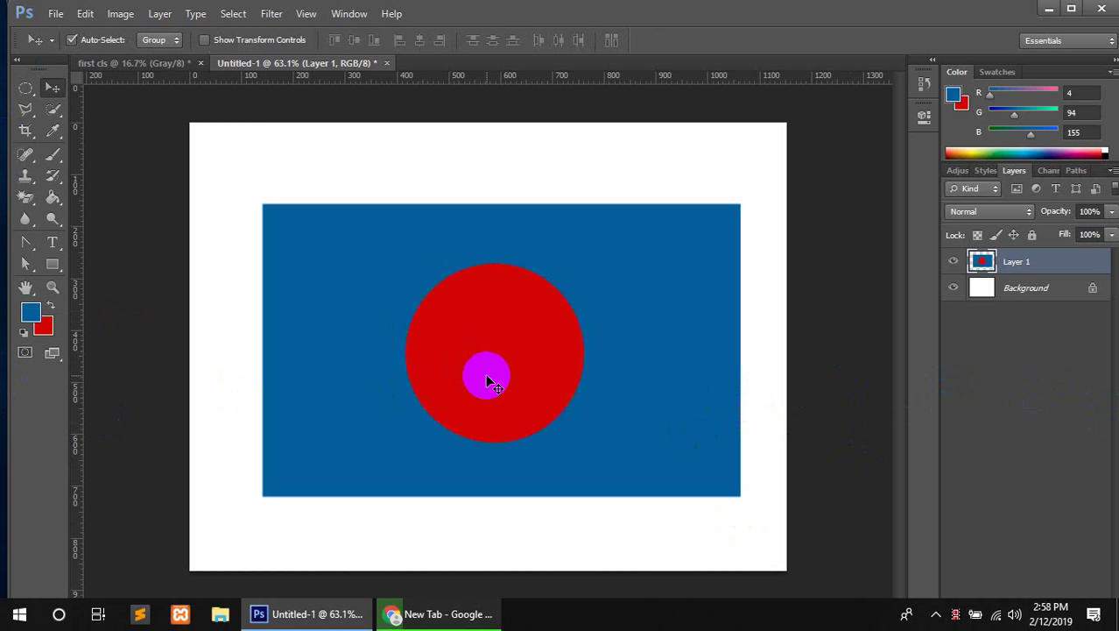
- Try to move the red circle and blue rectangle, which share Layer 1, around the canvas with the Move tool
mouse_move(488, 378)
mouse_down()
mouse_move(500, 395)
mouse_move(501, 274)
mouse_move(475, 337)
mouse_move(475, 377)
mouse_up()
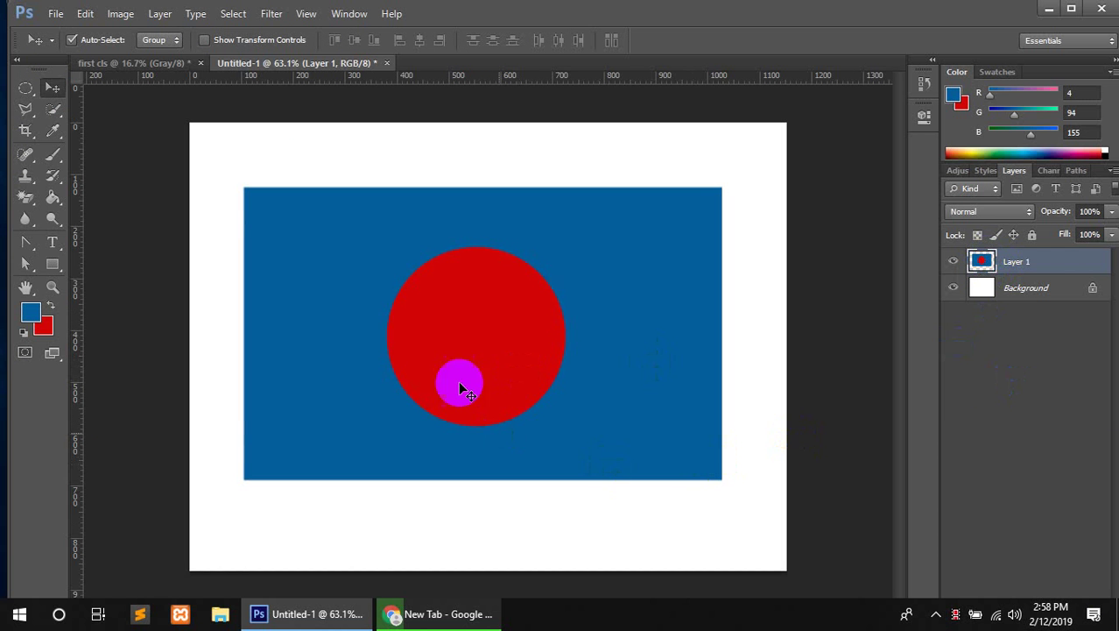
drag(458, 380, 507, 320)
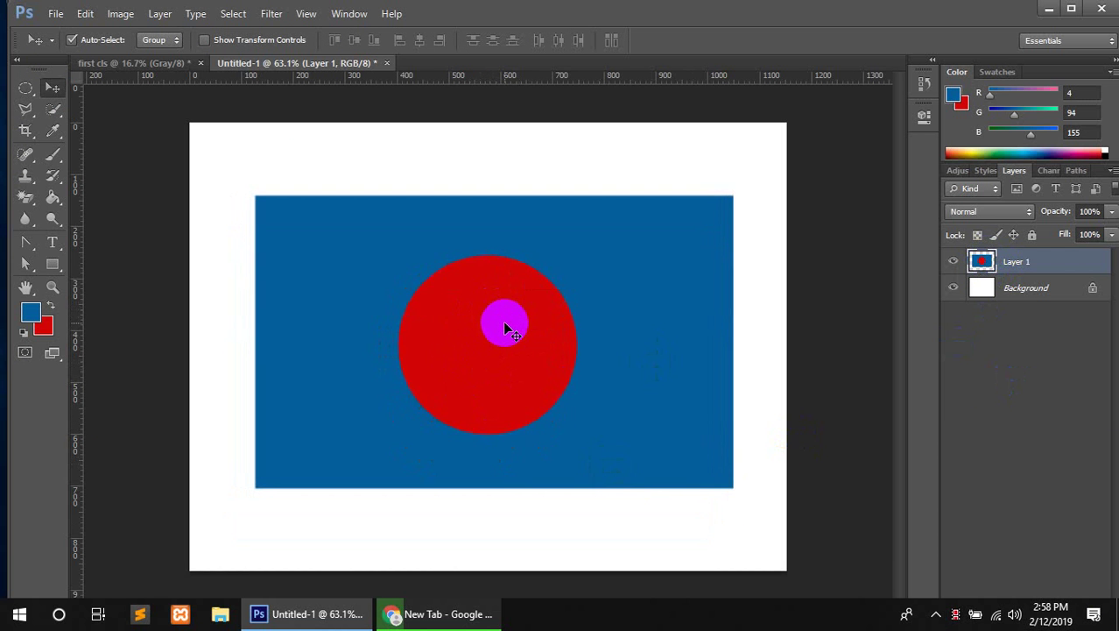
- Undo the moves, deselection and red fill back to the active circular selection, and create a new layer above Layer 1
key(ctrl+alt+z)
key(ctrl+alt+z)
key(ctrl+alt+z)
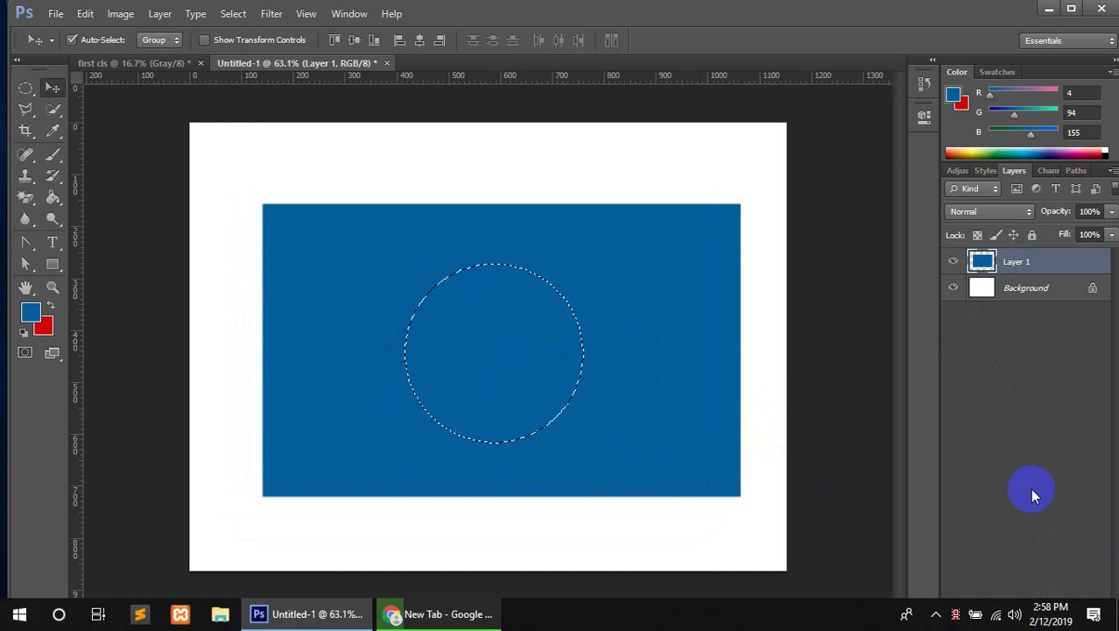
key(ctrl+shift+n)
key(Return)
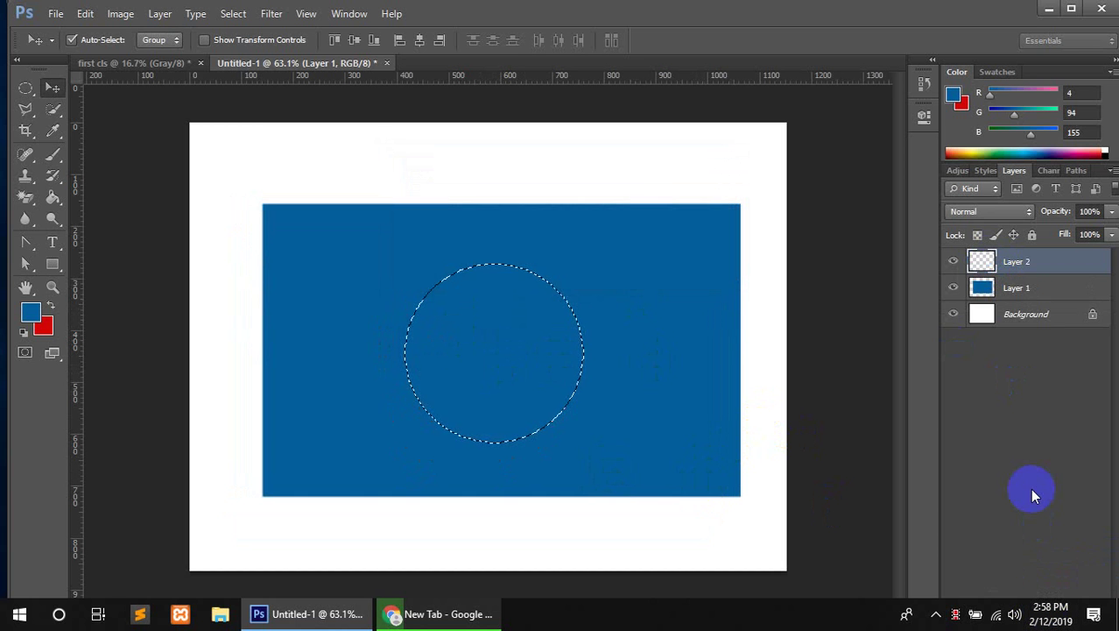
- Fill the circular selection on the new layer with the red background color and deselect it
drag(474, 319, 457, 363)
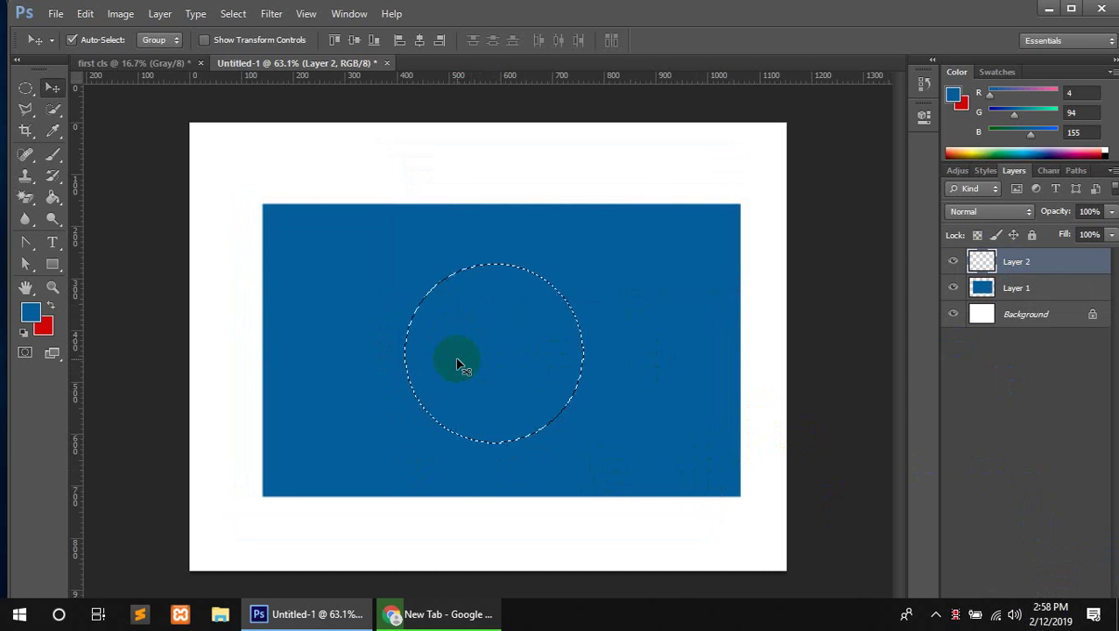
key(ctrl+BackSpace)
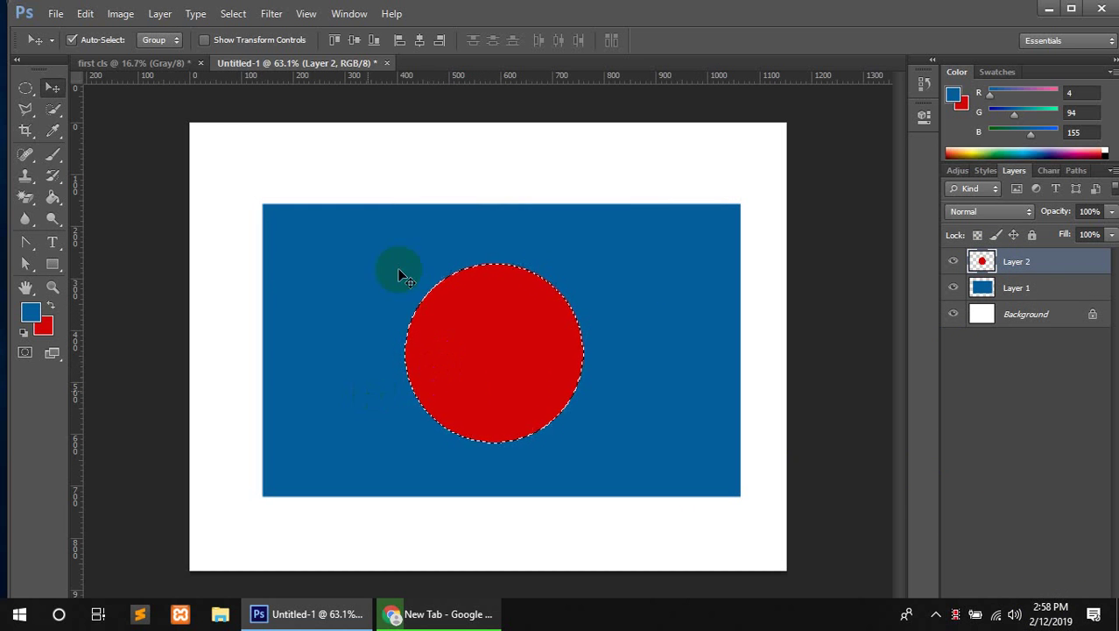
key(ctrl+d)
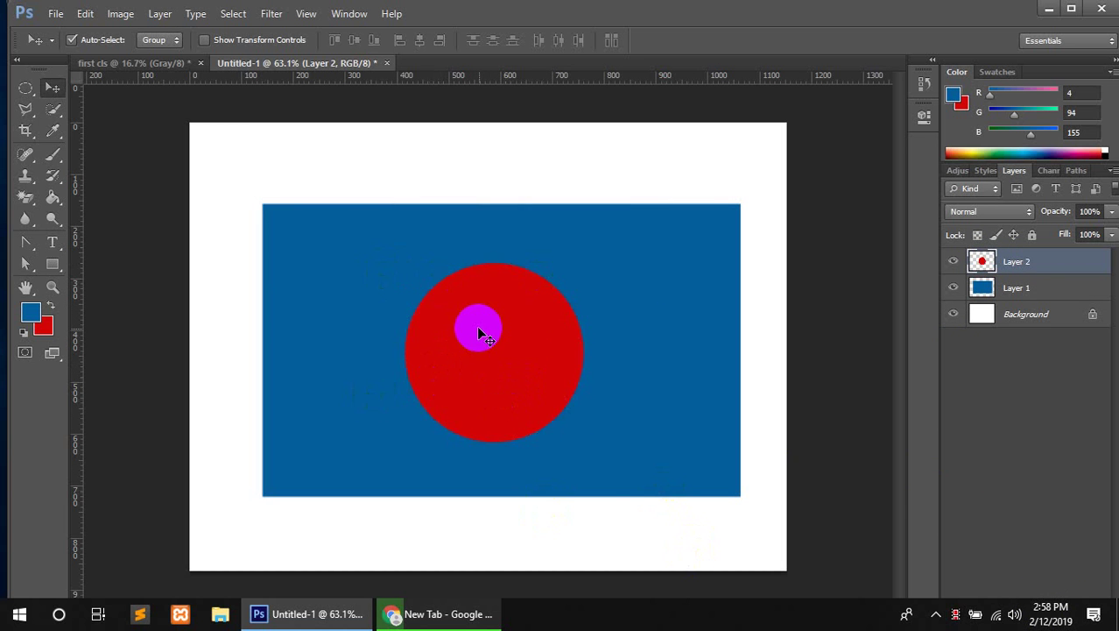
- Move the red circle on Layer 2 about 15 px right and 5 px up, and select Layer 1
drag(477, 325, 518, 371)
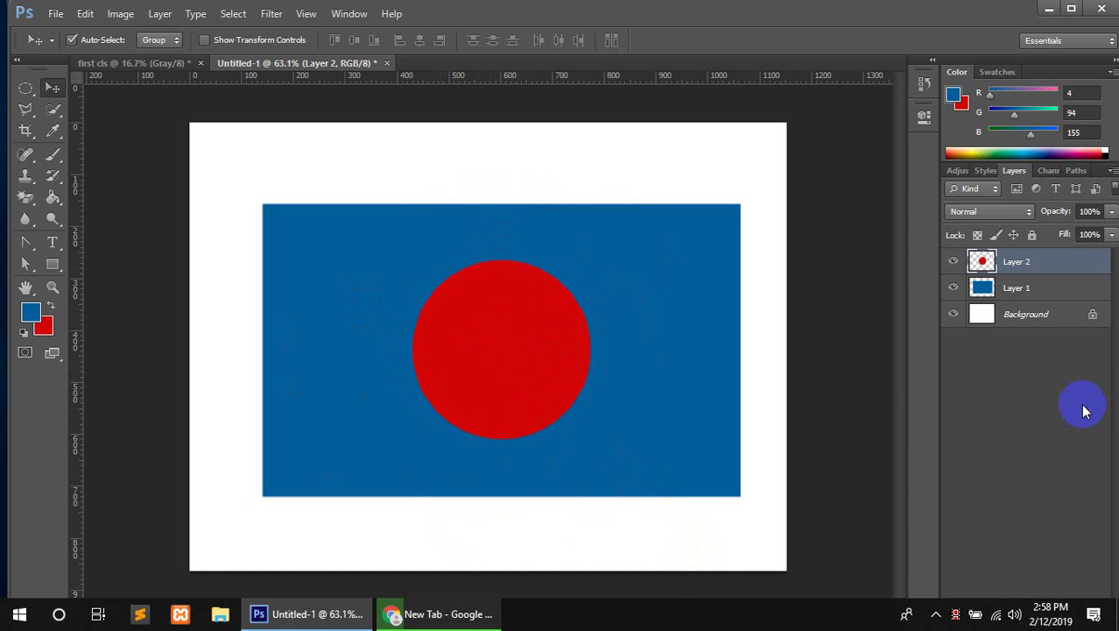
drag(1061, 294, 1061, 269)
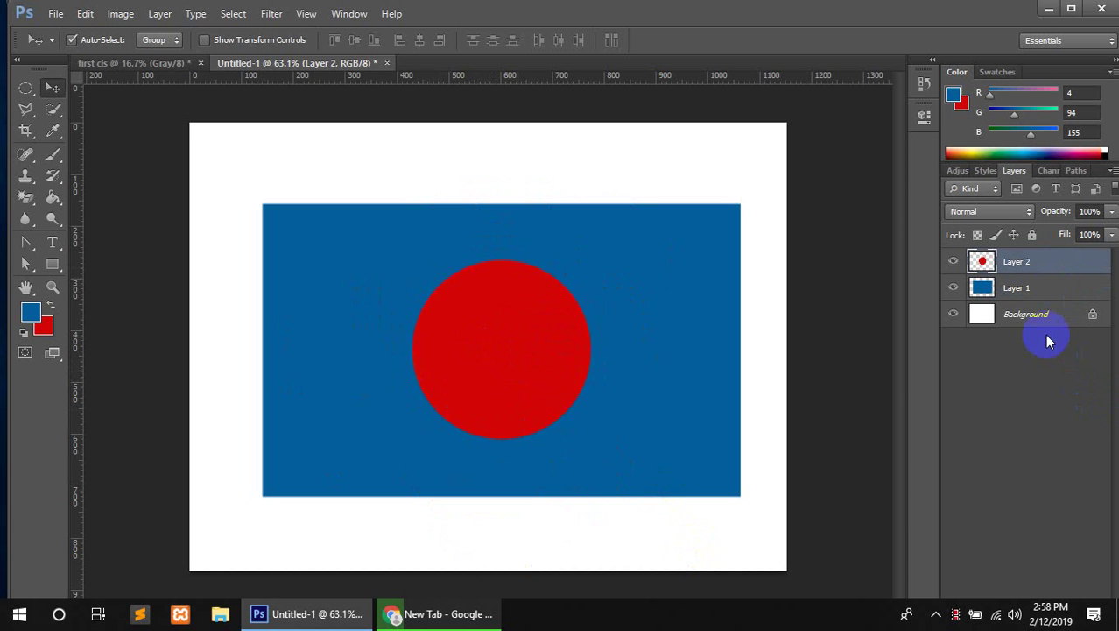
click(1044, 289)
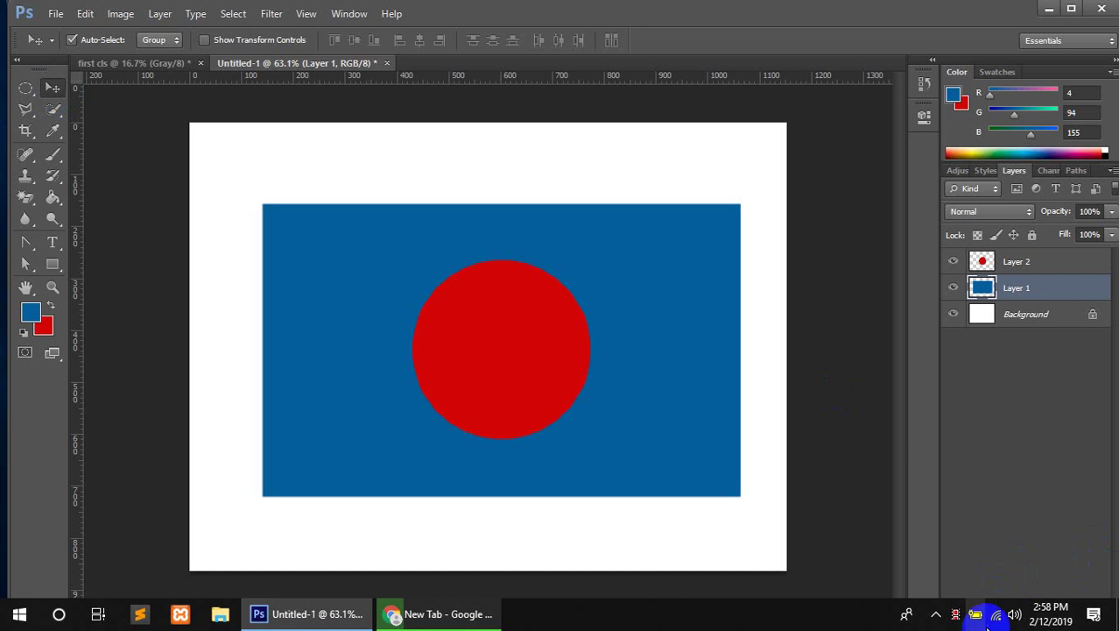
- Shift the blue rectangle on Layer 1 slightly down with the Move tool and back up around the red circle
click(944, 611)
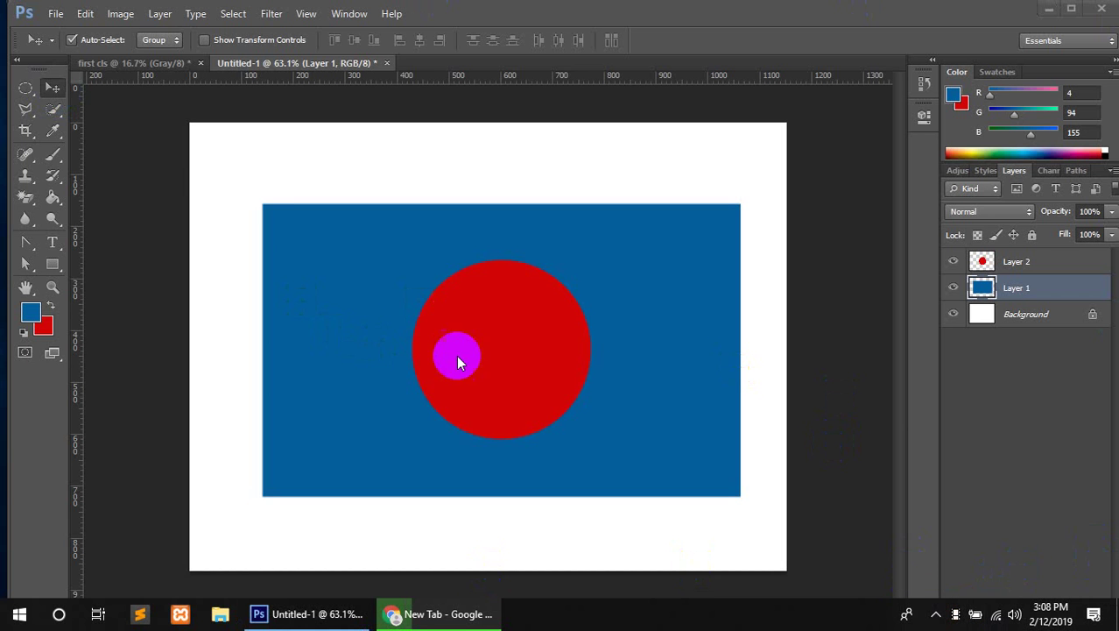
scroll(501, 399, up, 2)
scroll(513, 411, down, 3)
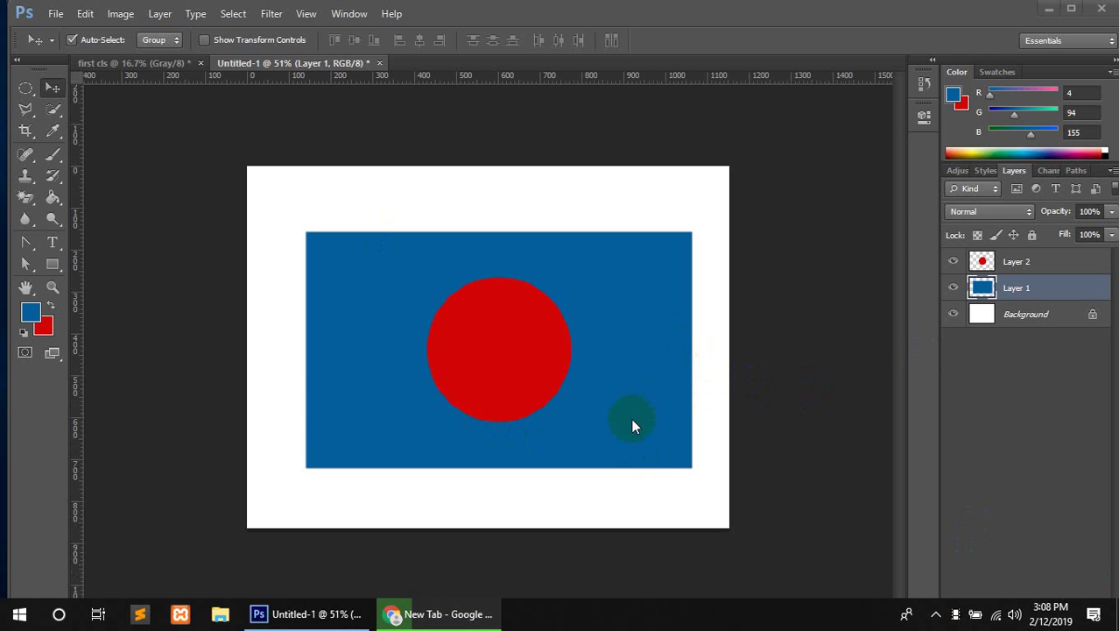
drag(629, 427, 642, 350)
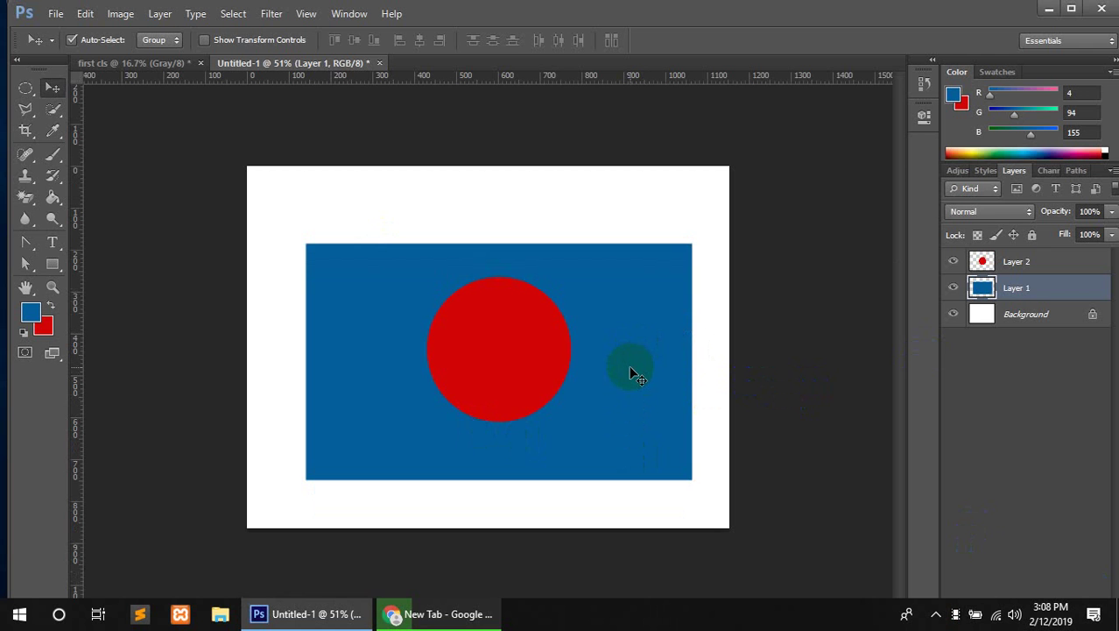
click(1007, 261)
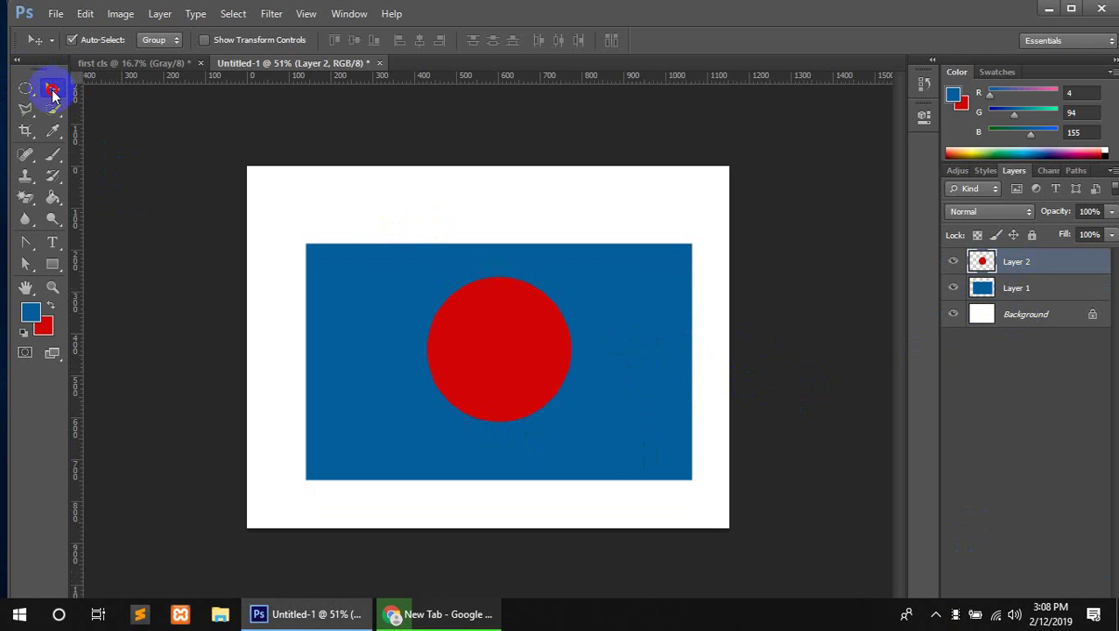
click(608, 416)
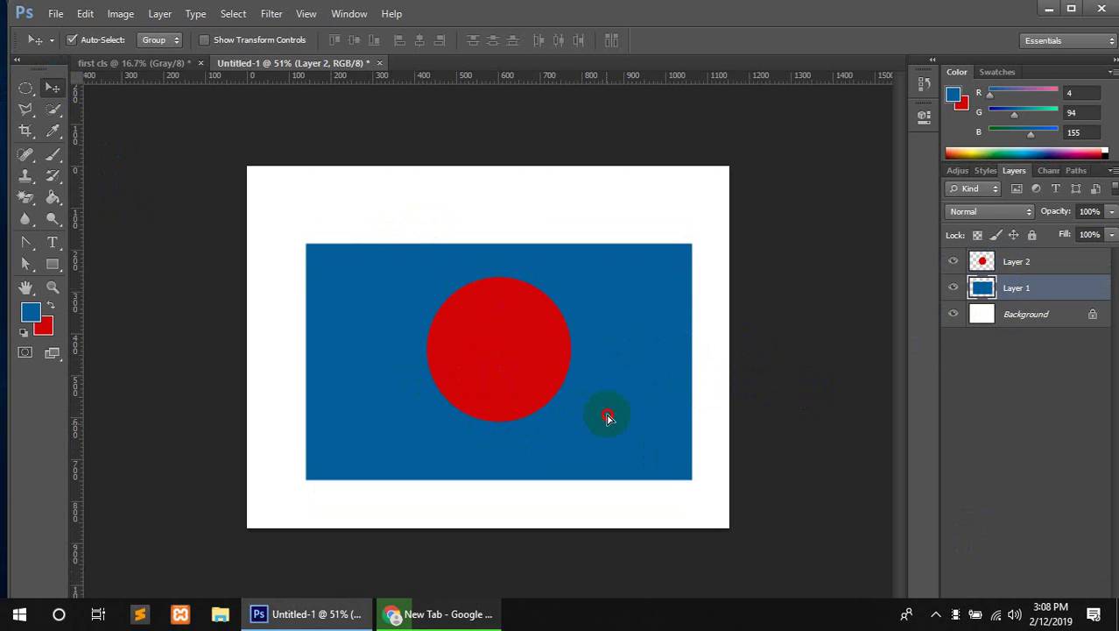
drag(607, 417, 606, 407)
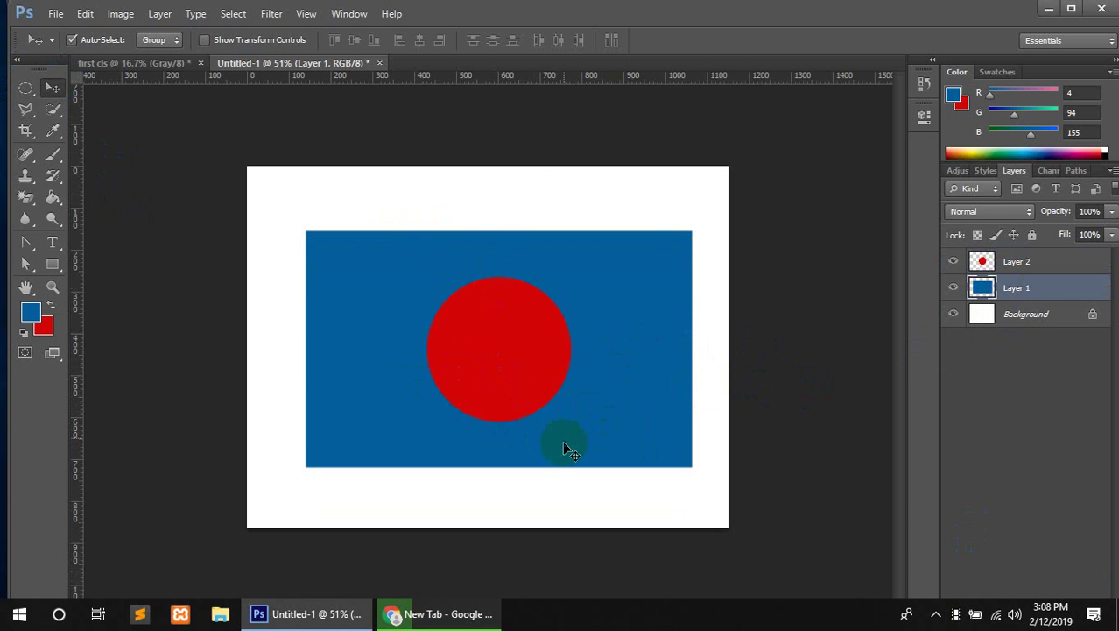
scroll(637, 399, up, 2)
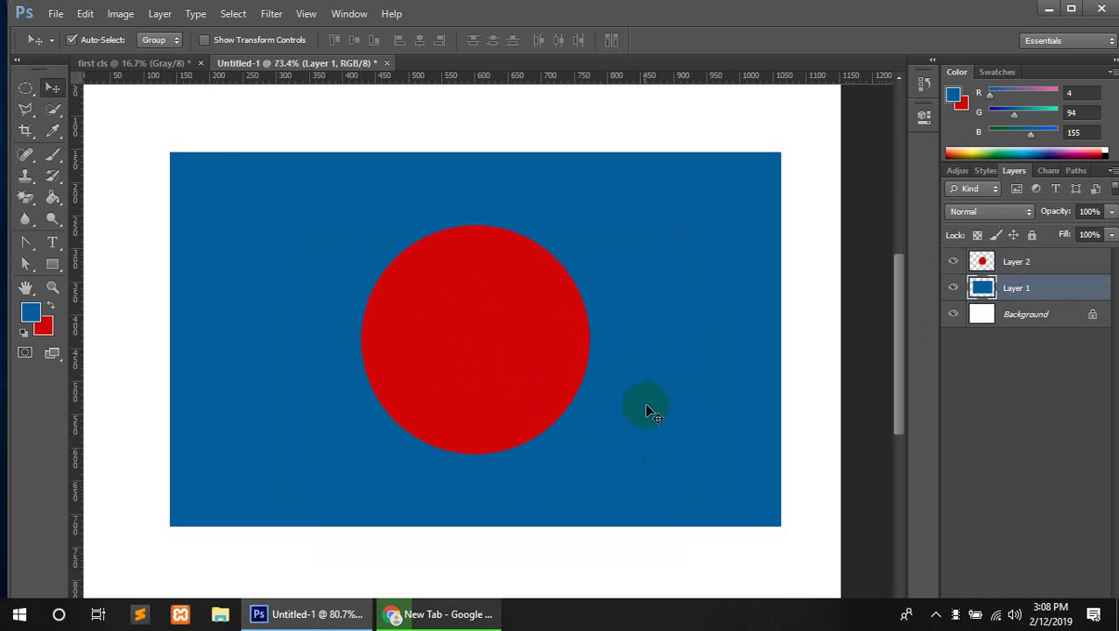
scroll(645, 405, down, 2)
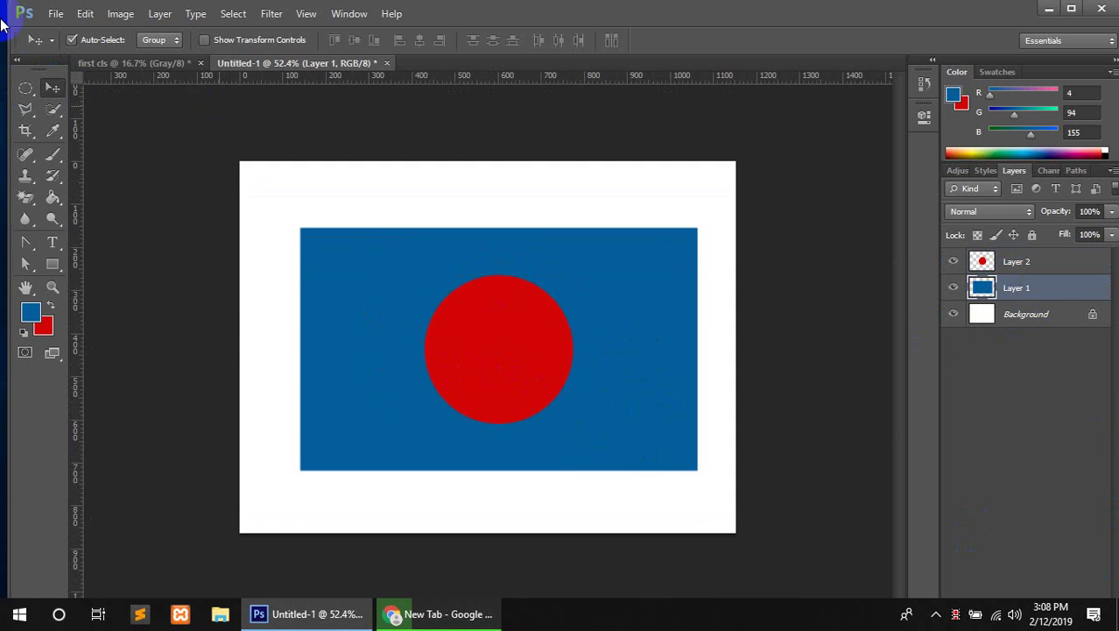
- Zoom in to 800% on the red circle's edge with the Zoom tool, zoom out to 33.3%, and return to the Move tool
click(53, 288)
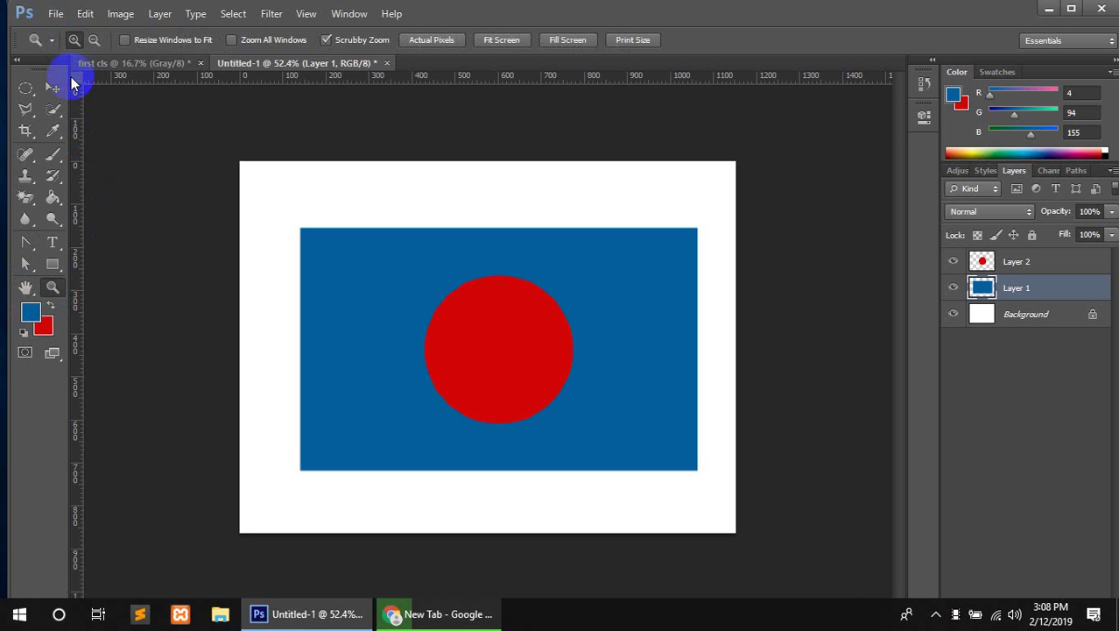
click(93, 41)
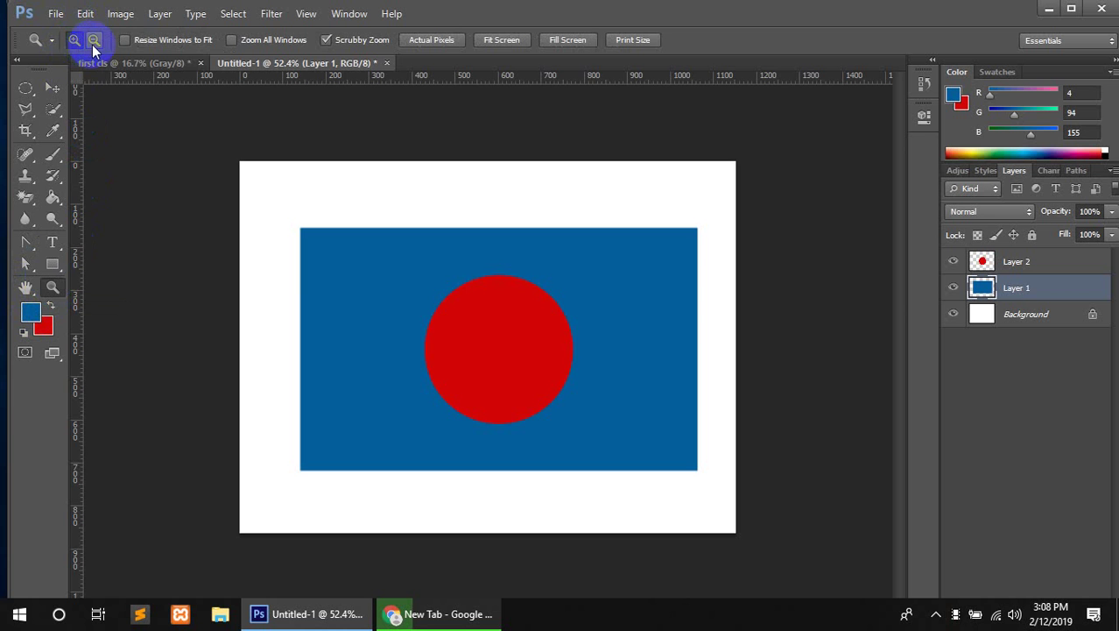
click(74, 41)
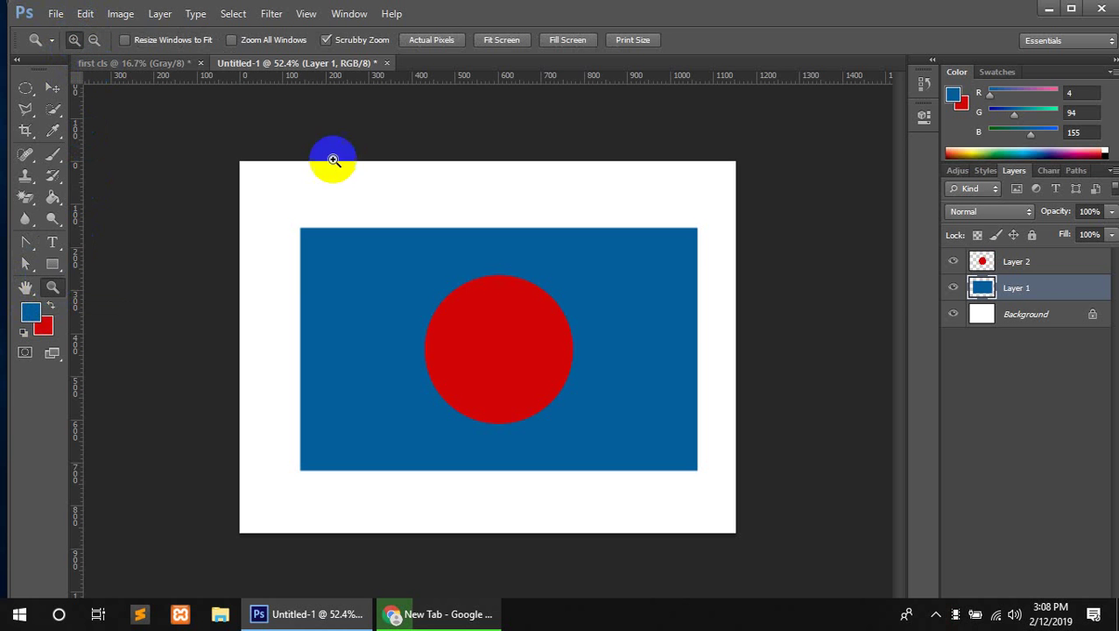
drag(426, 290, 425, 287)
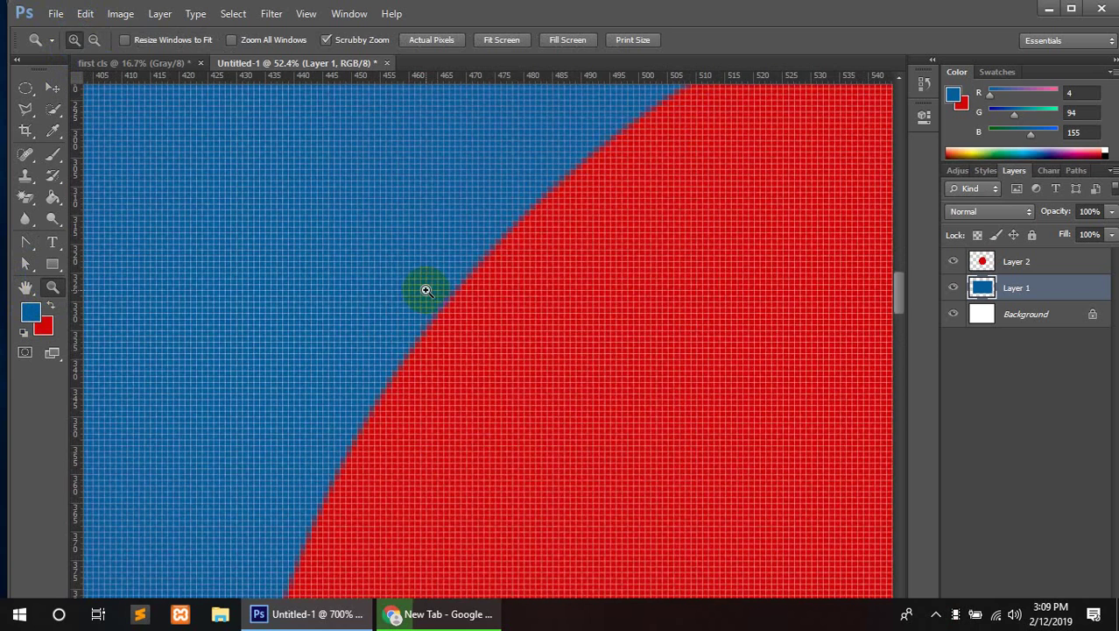
click(93, 42)
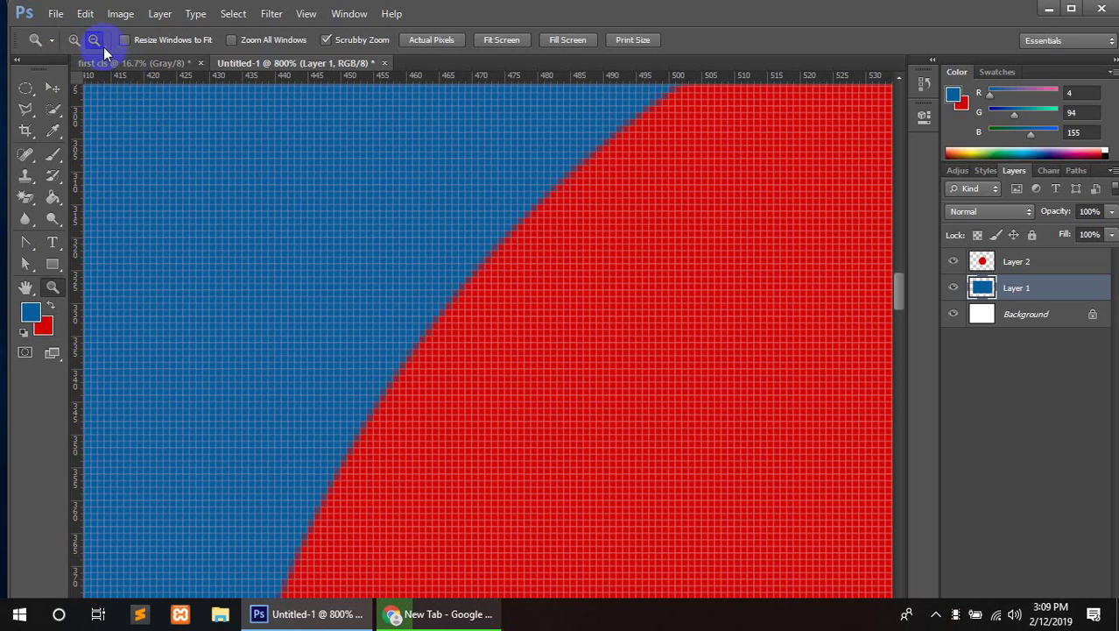
drag(320, 210, 320, 210)
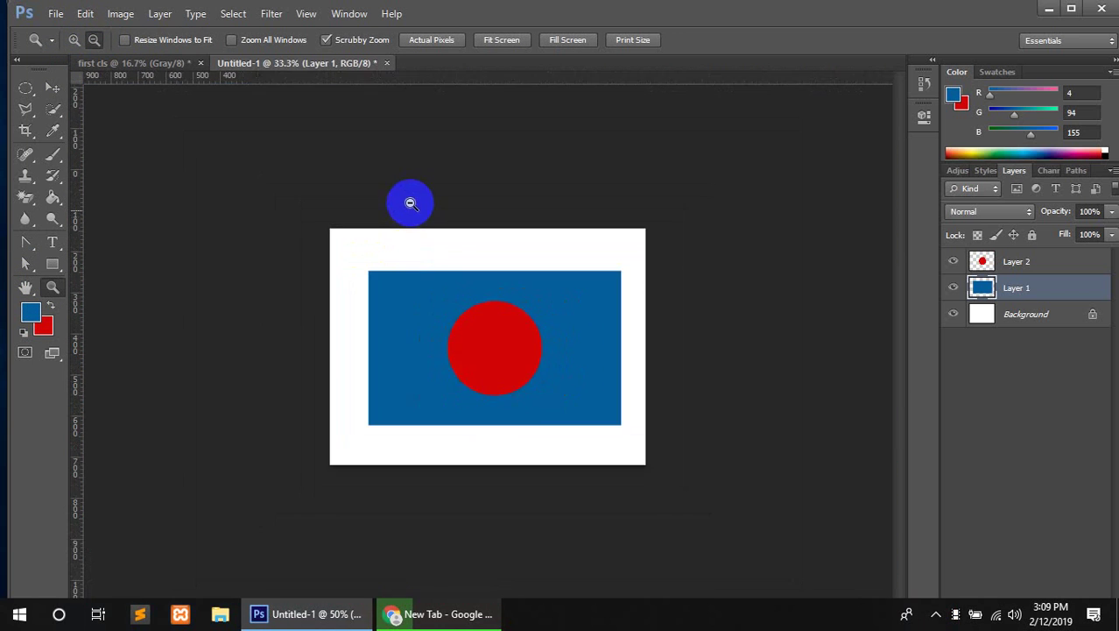
click(52, 87)
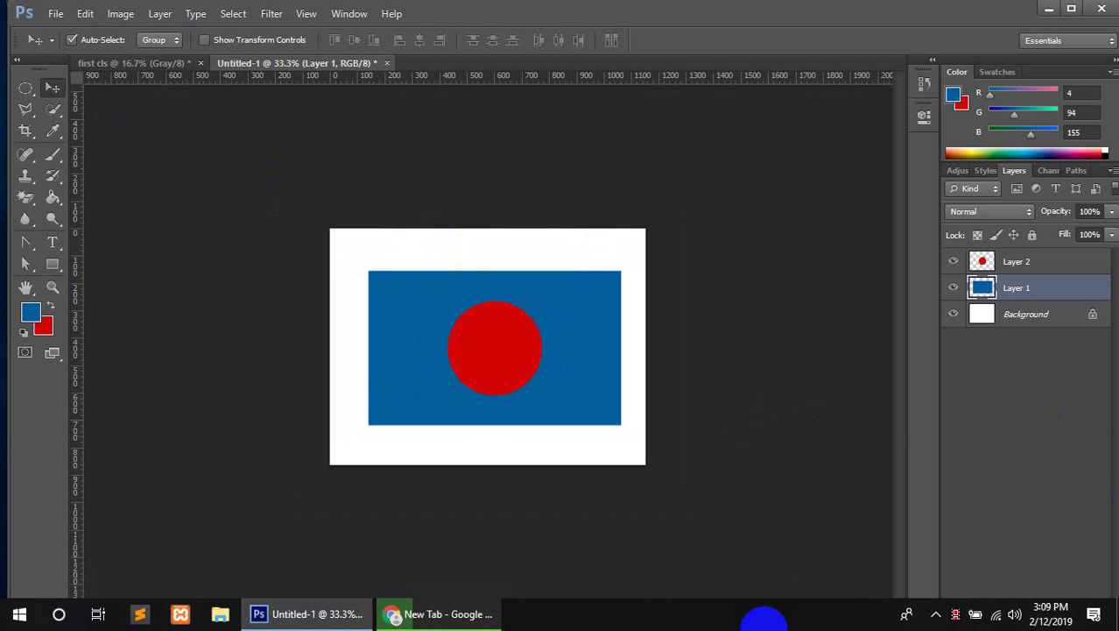
- In the General preferences, toggle Zoom with Scroll Wheel off and on, and apply the preferences with it enabled
click(55, 14)
mouse_move(83, 14)
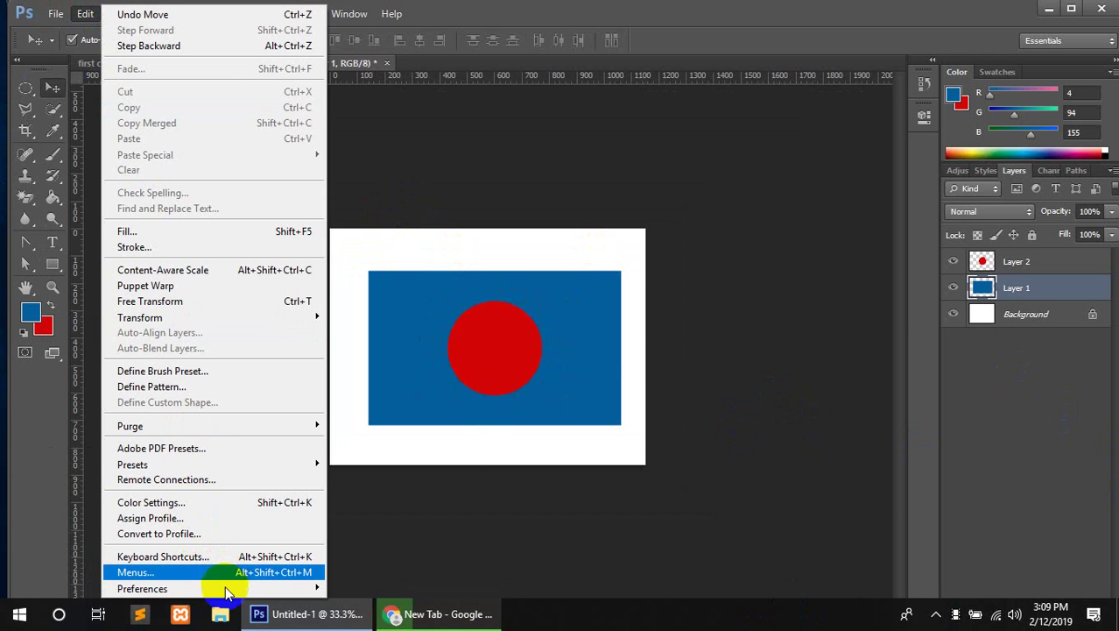
mouse_move(226, 587)
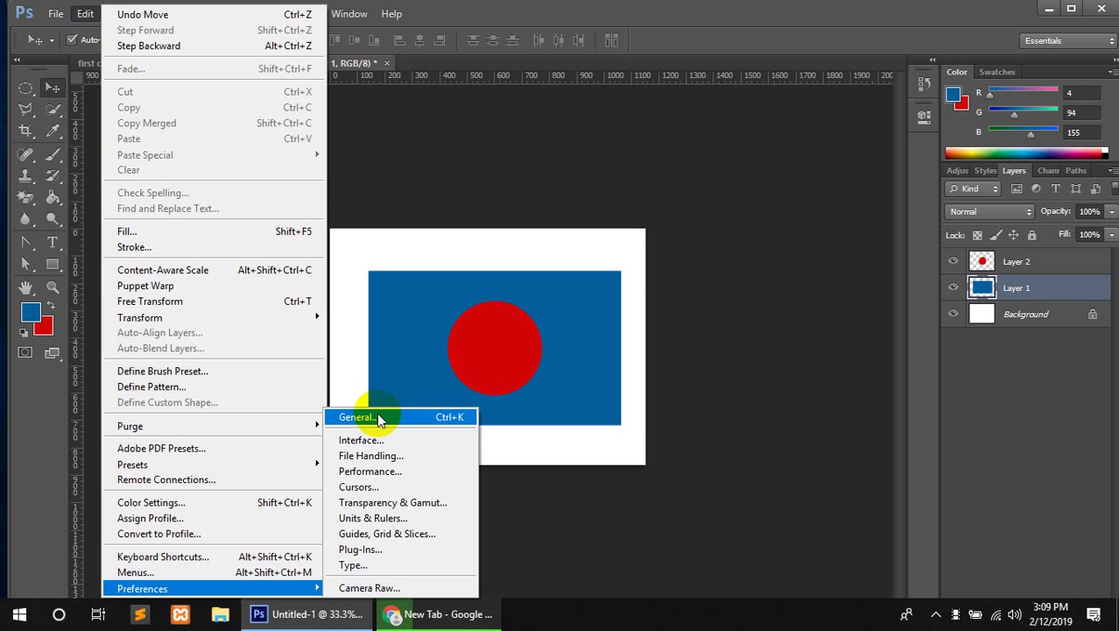
click(378, 417)
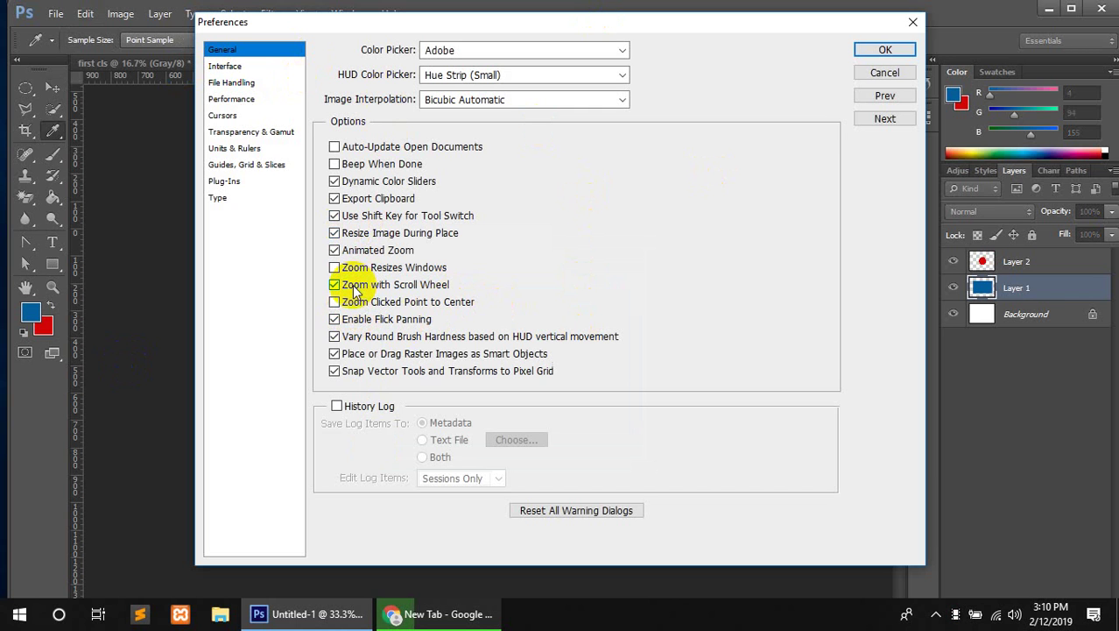
mouse_move(356, 292)
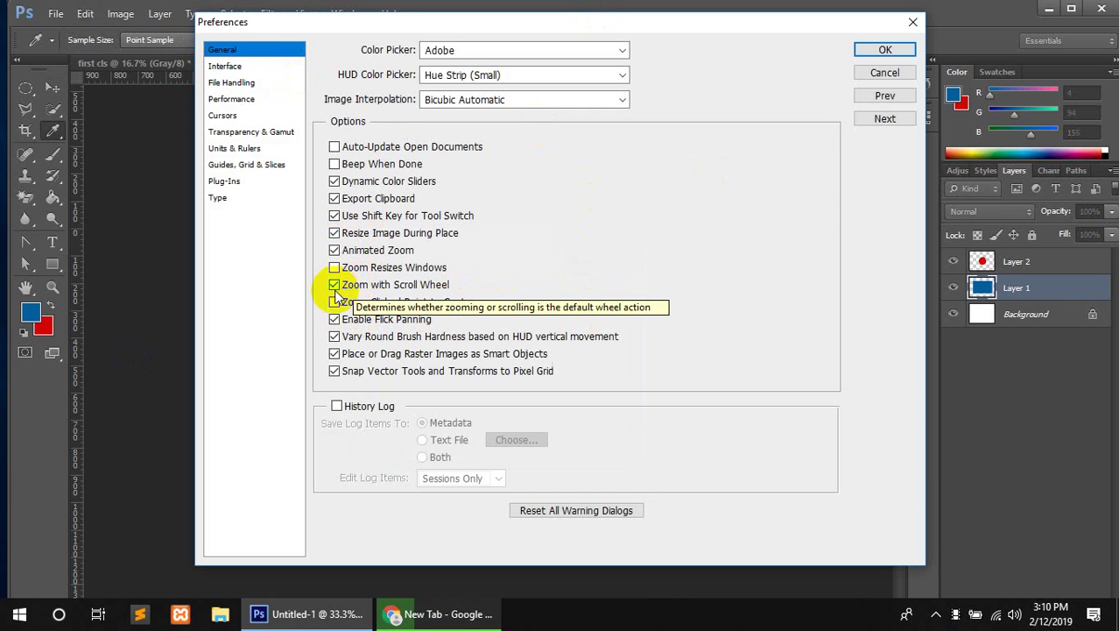
click(335, 286)
click(335, 287)
click(334, 287)
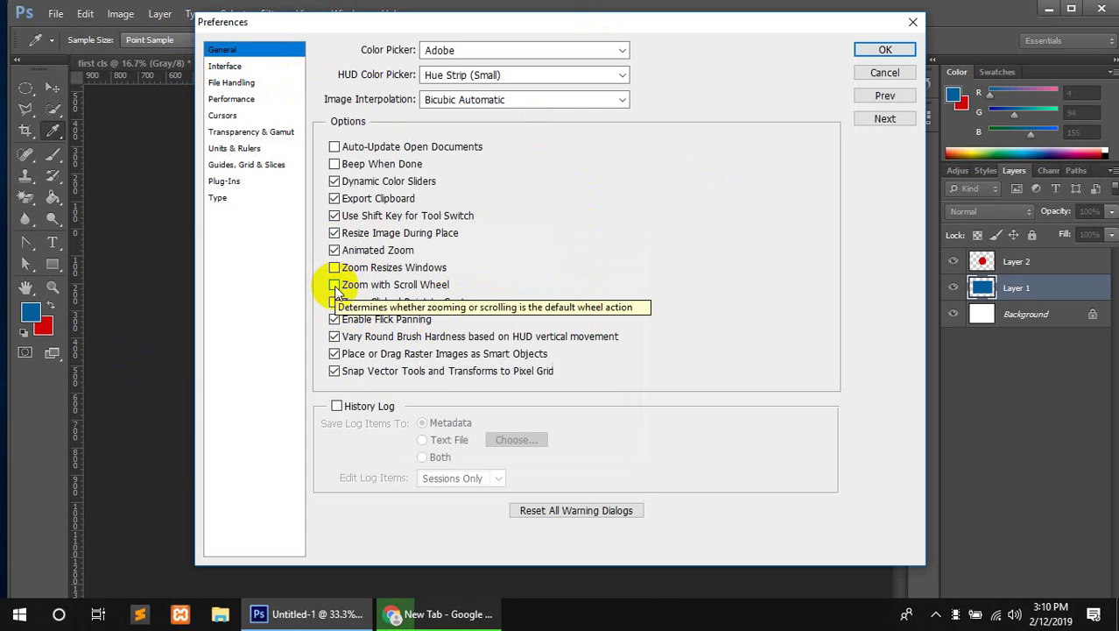
click(335, 287)
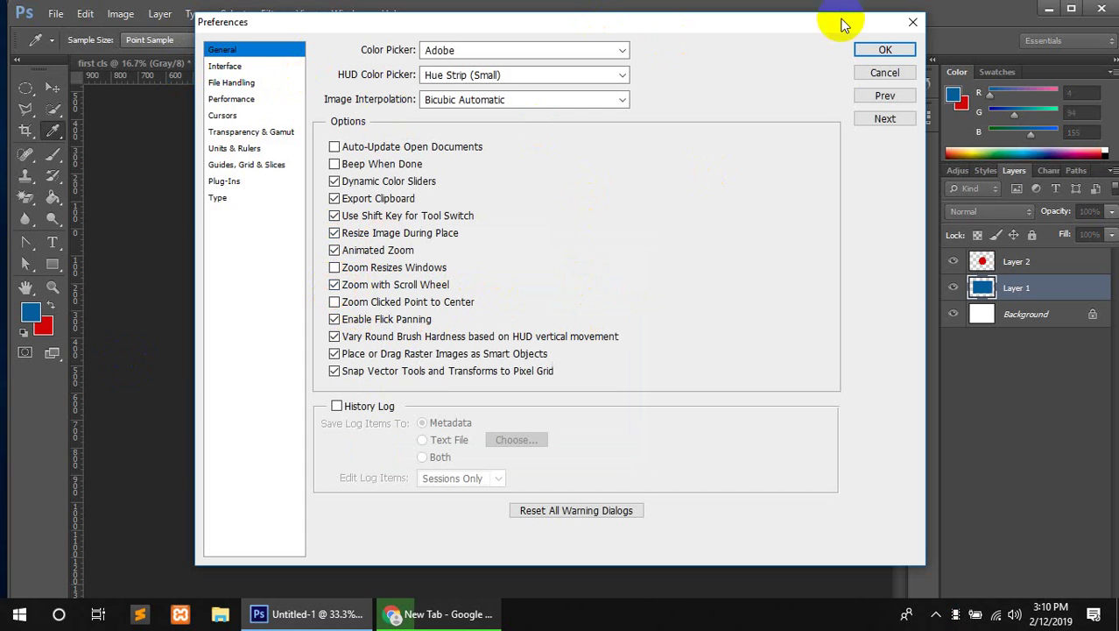
click(883, 50)
click(632, 625)
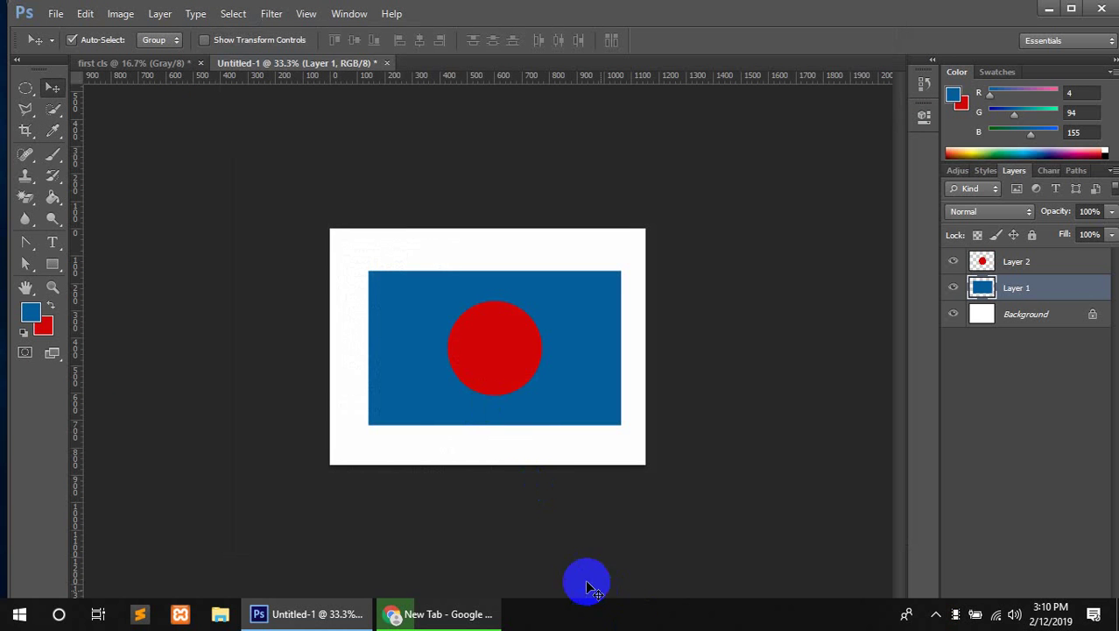
- Zoom in and out on the red circle and blue rectangle with the scroll wheel to examine the zoom behaviour
scroll(512, 419, up, 6)
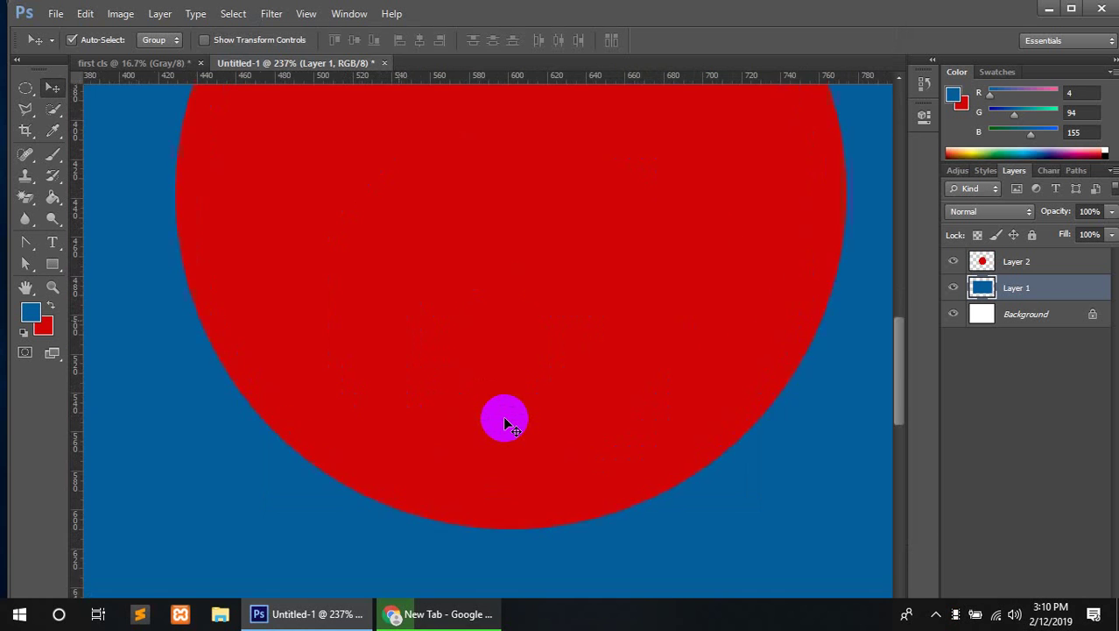
scroll(504, 423, up, 1)
scroll(506, 423, down, 4)
scroll(507, 423, down, 6)
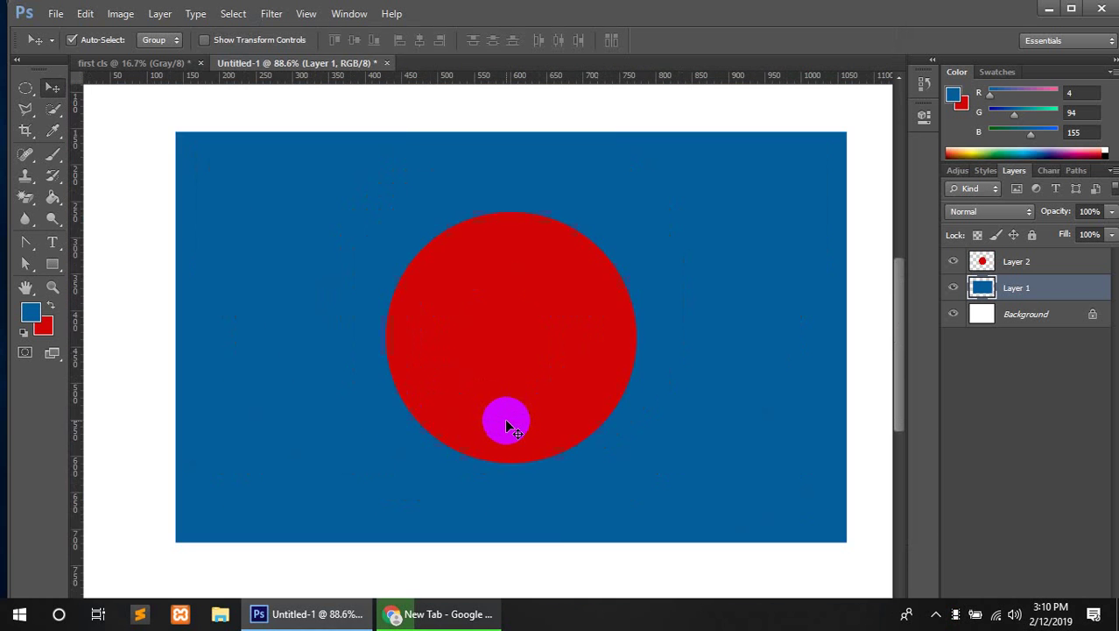
scroll(506, 424, down, 3)
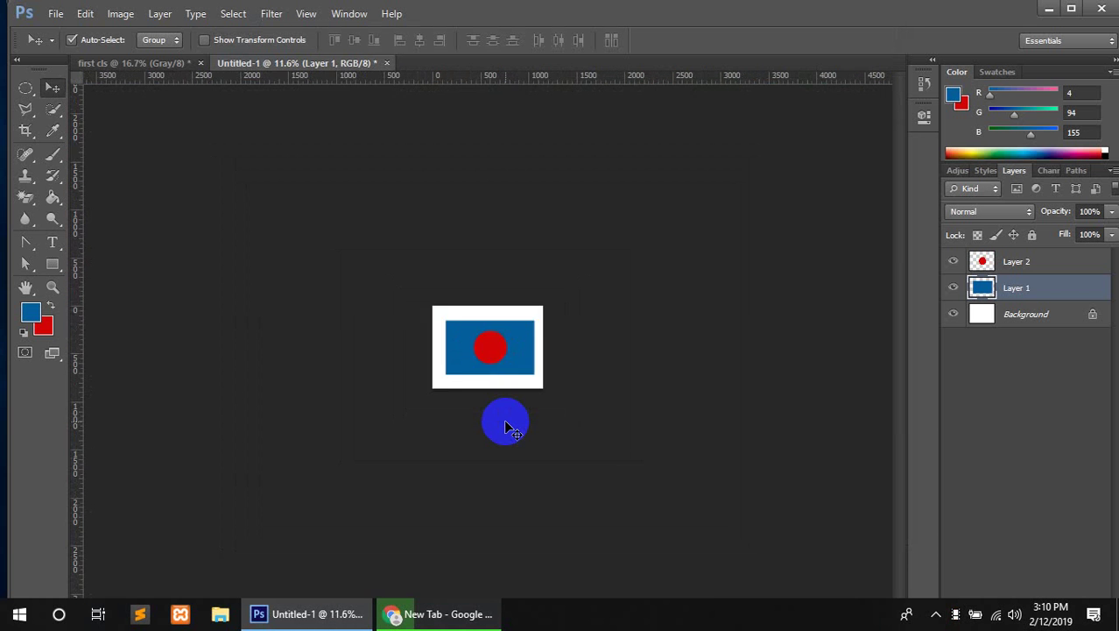
scroll(507, 424, up, 4)
scroll(506, 424, up, 5)
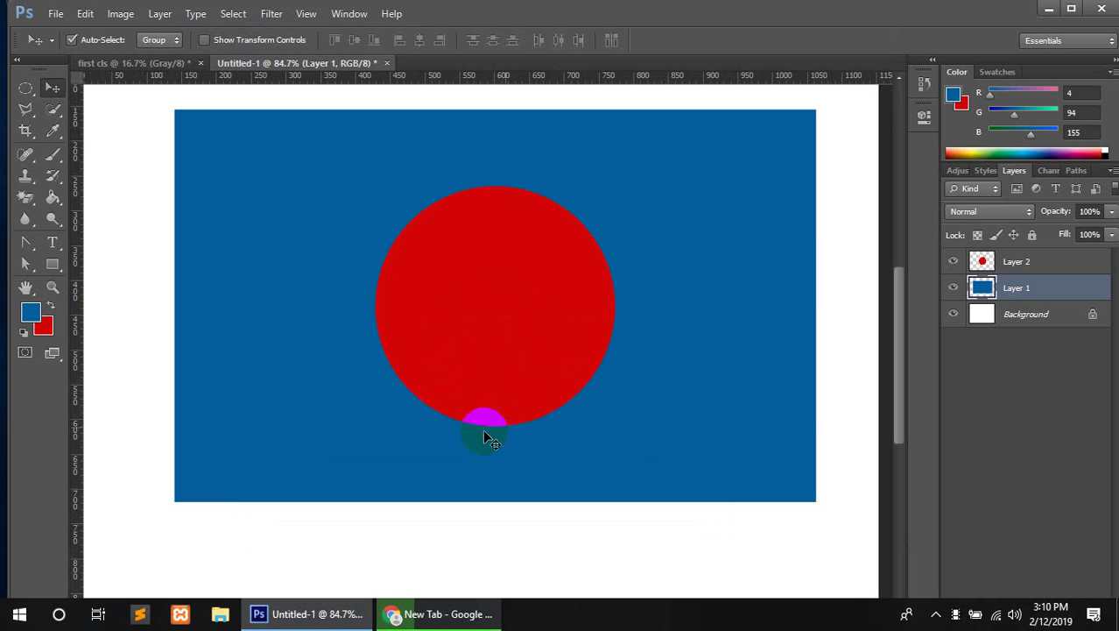
scroll(487, 433, down, 2)
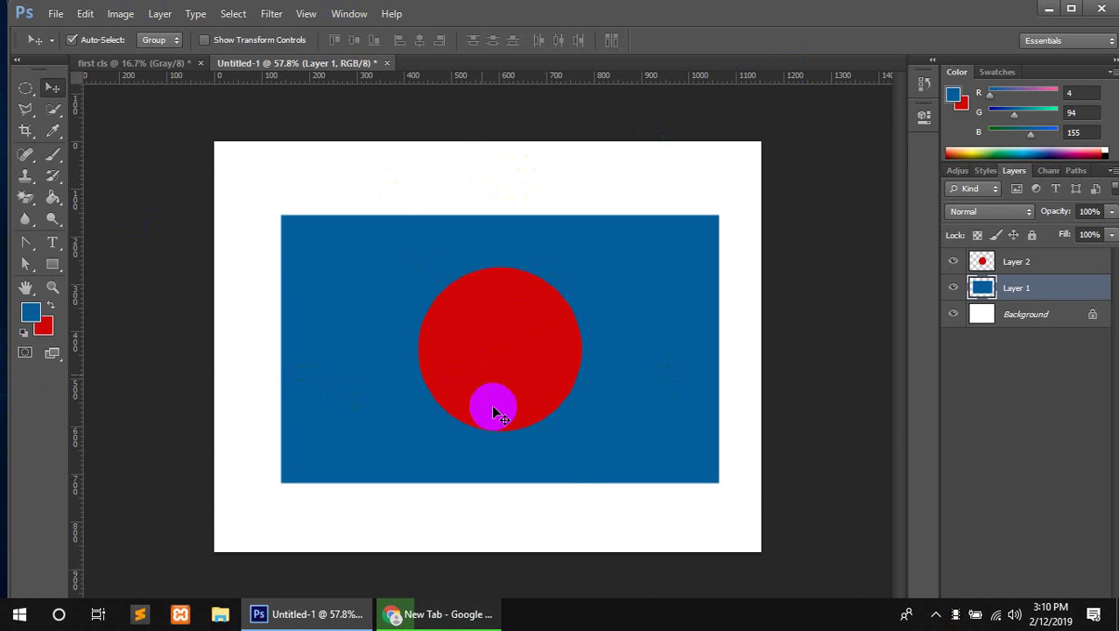
scroll(525, 475, up, 3)
scroll(526, 475, down, 4)
scroll(526, 476, down, 2)
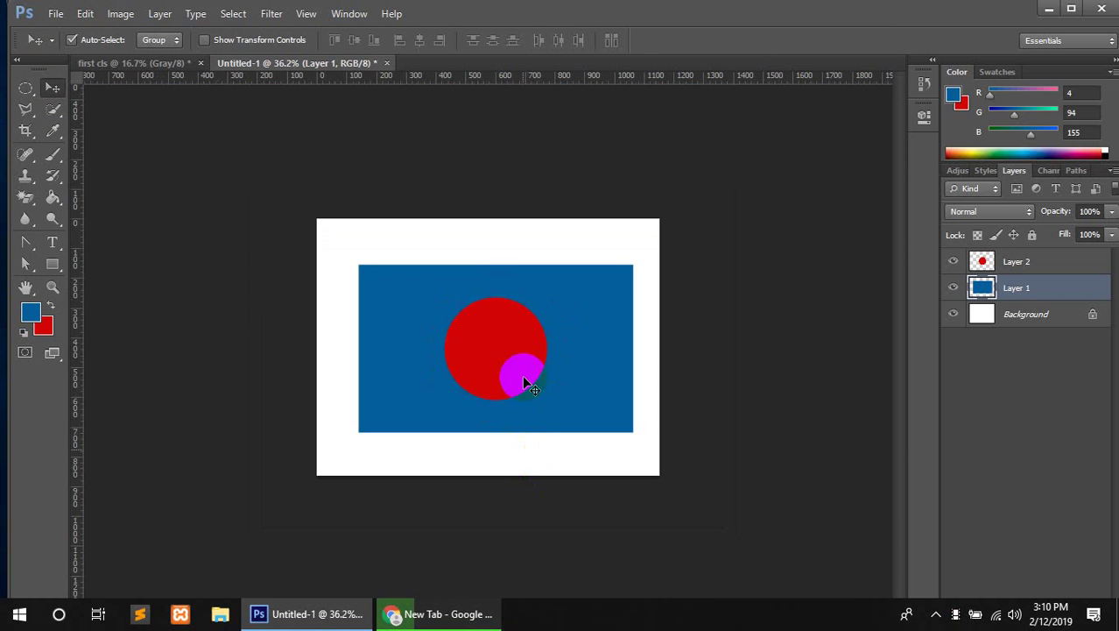
- Step backward through the history to before the red circle's layer was created, with only its circular selection on the blue rectangle
click(494, 378)
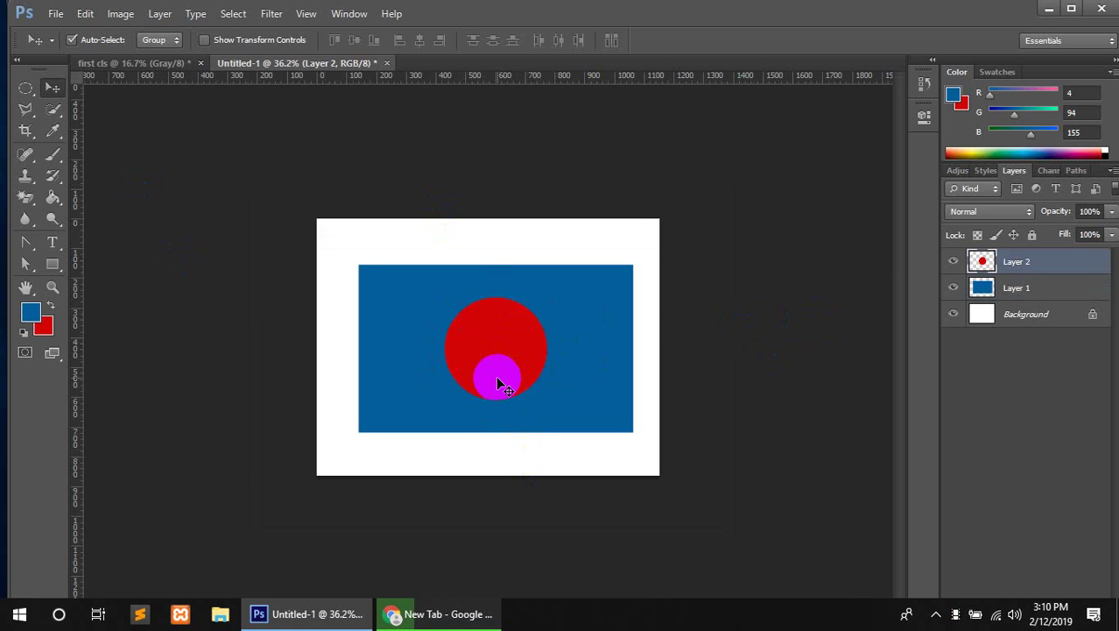
click(85, 14)
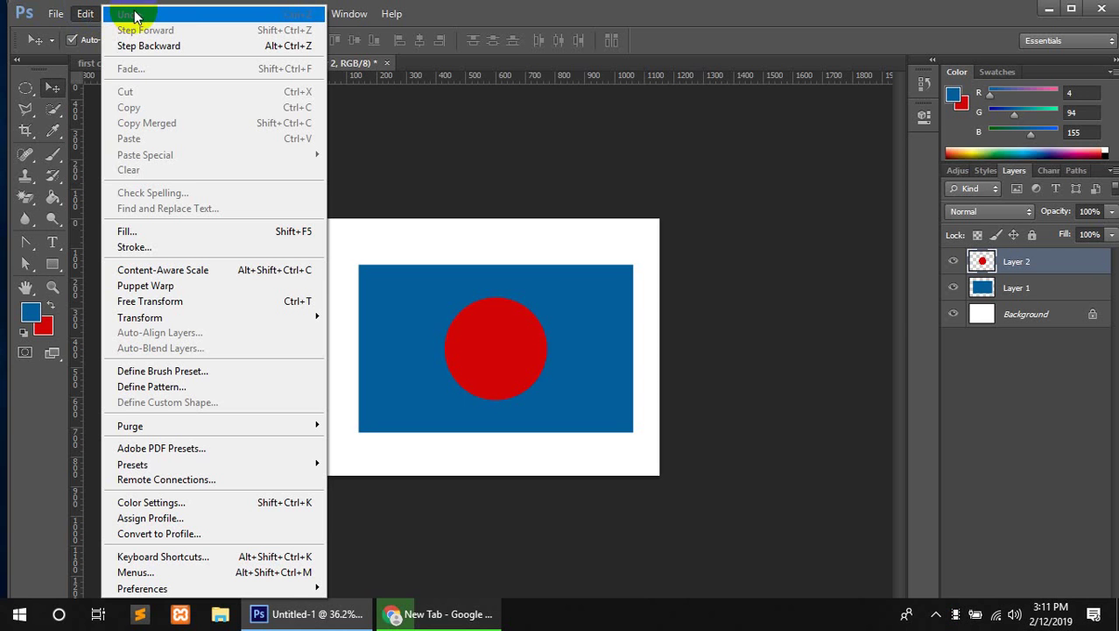
click(536, 297)
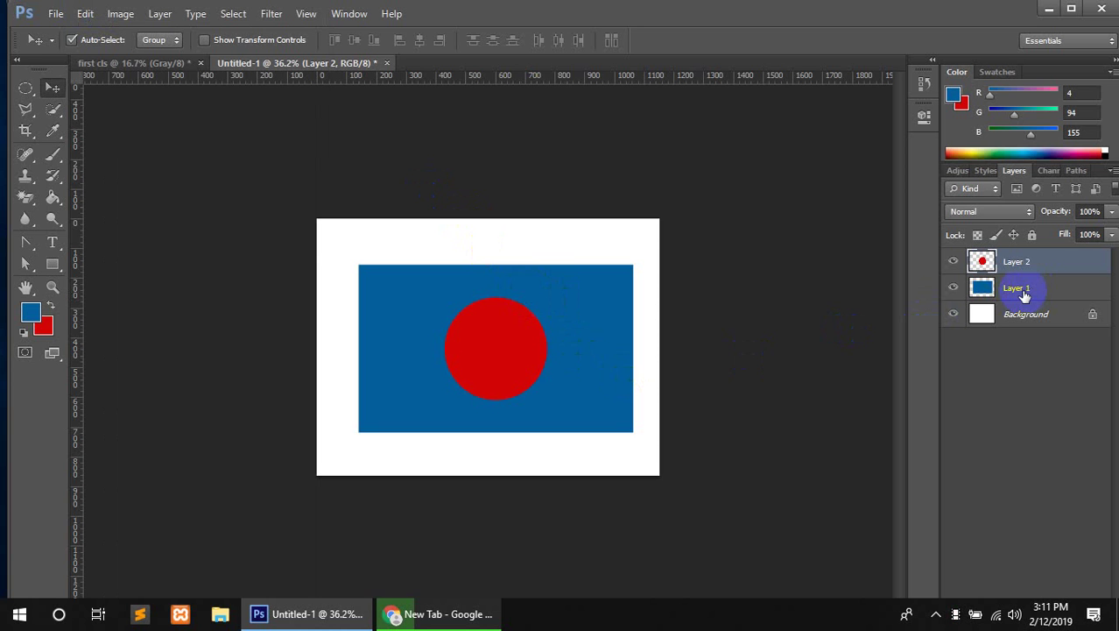
click(52, 89)
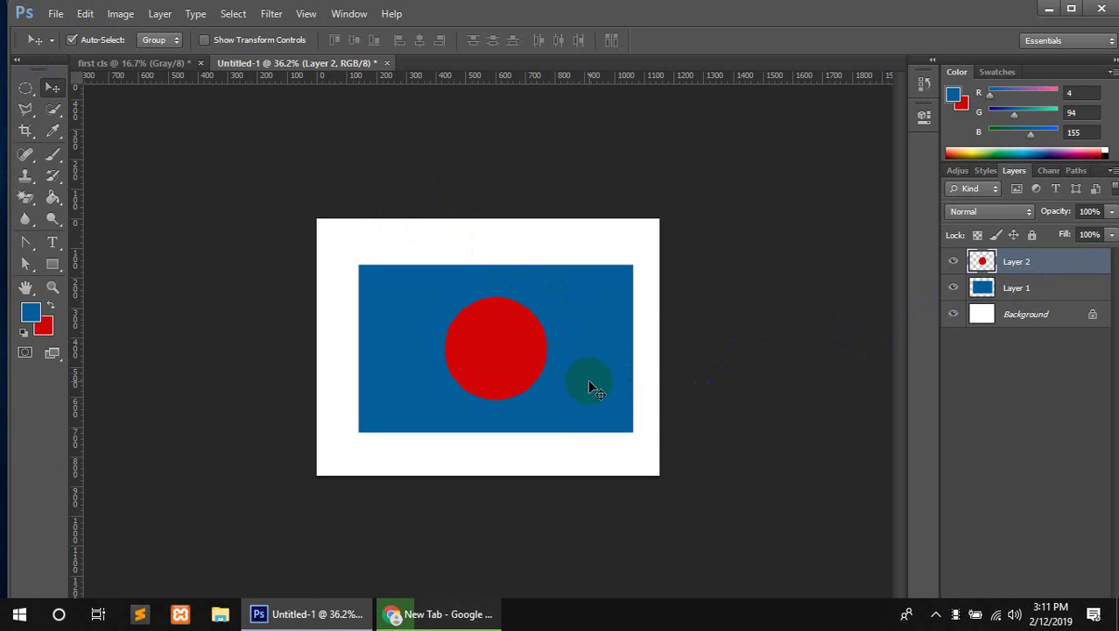
click(86, 14)
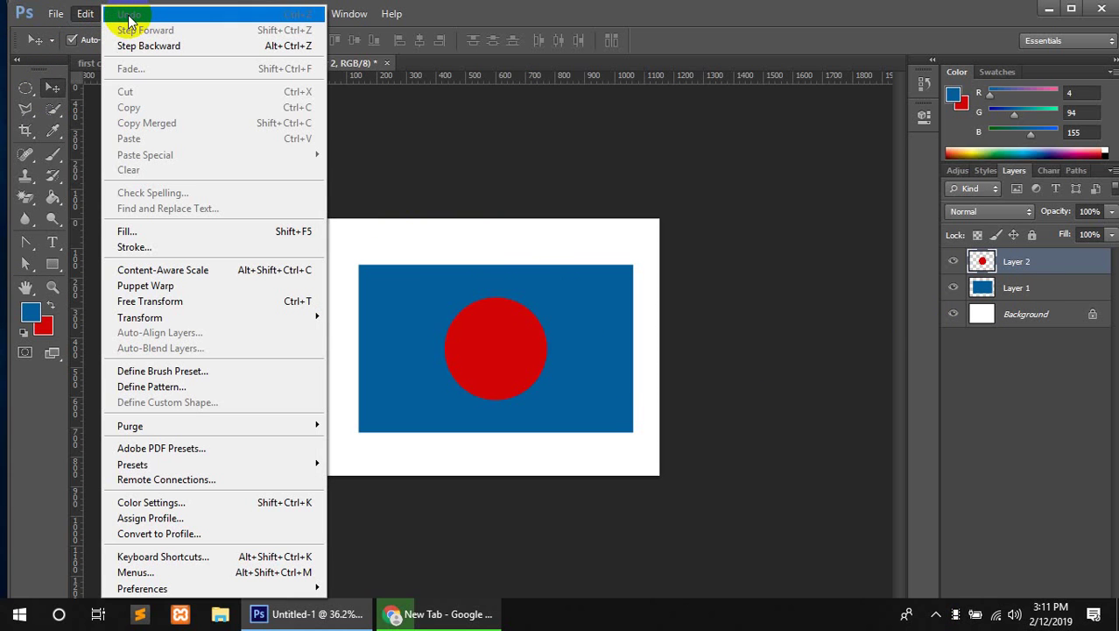
click(578, 326)
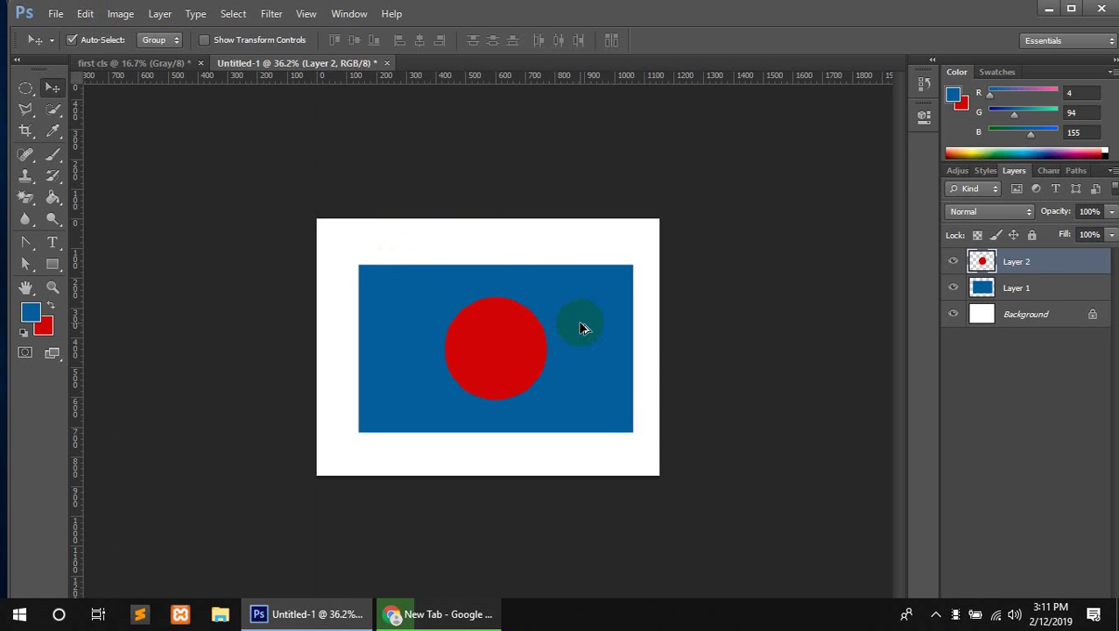
key(ctrl+alt+z)
key(ctrl+alt+z)
key(ctrl+alt+z)
key(ctrl+alt+z)
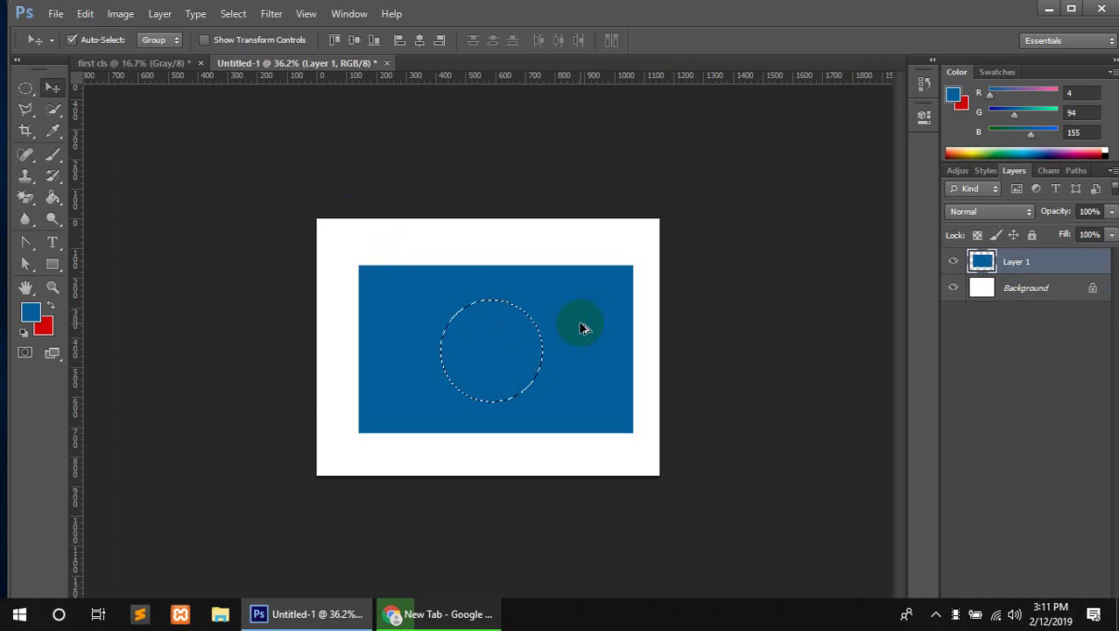
- Step backward through the history to the rectangular selection on the empty Layer 1, before its blue fill
key(ctrl+alt+z)
key(ctrl+alt+z)
key(ctrl+alt+z)
click(580, 327)
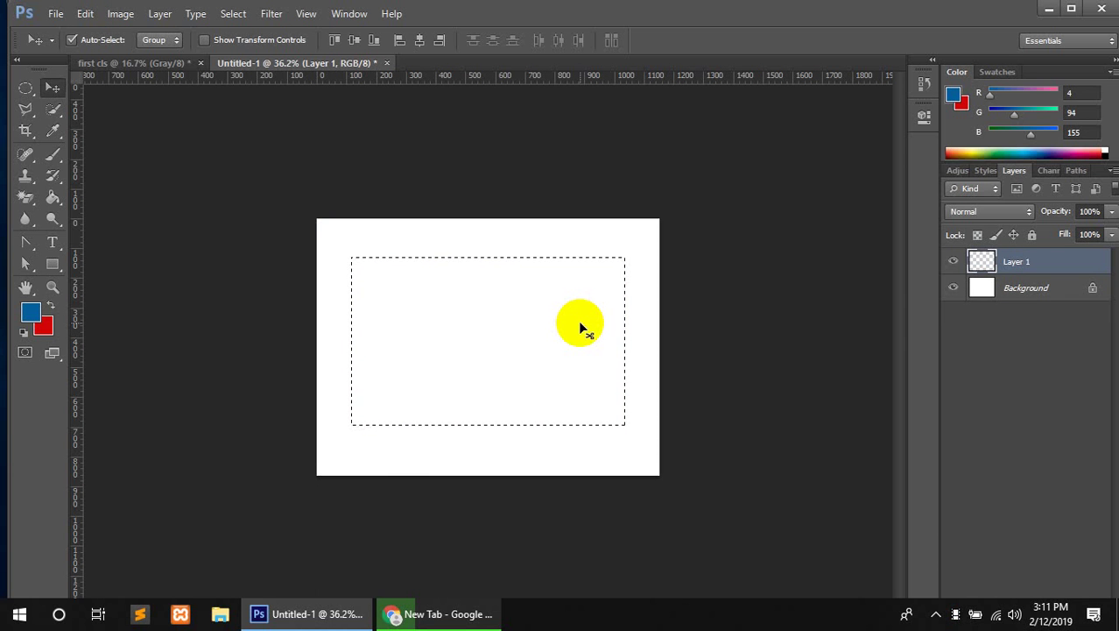
click(212, 194)
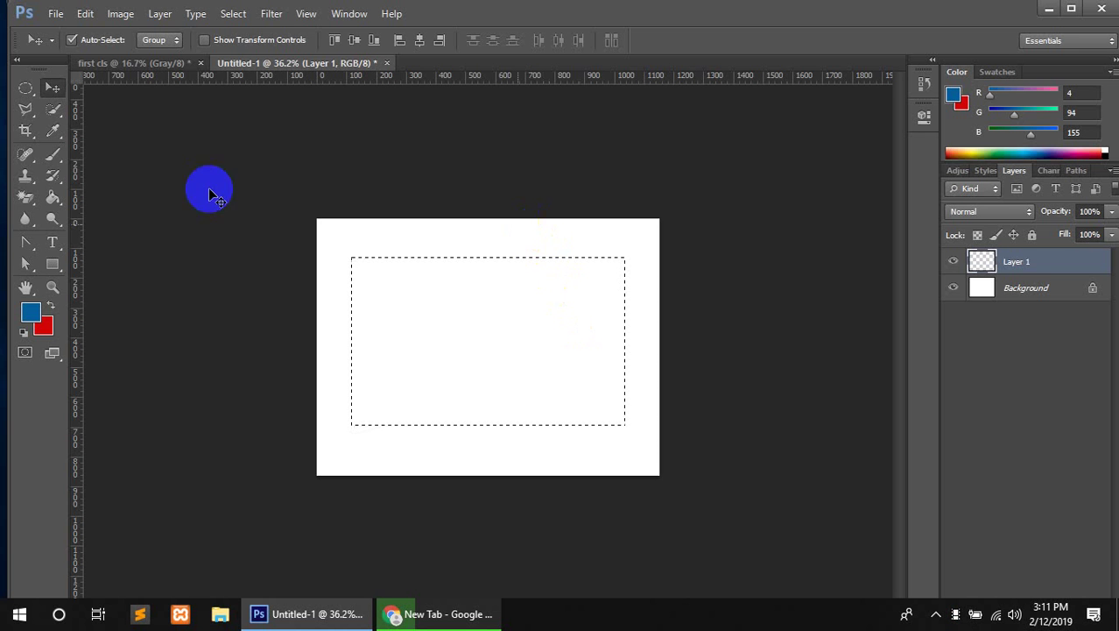
click(85, 13)
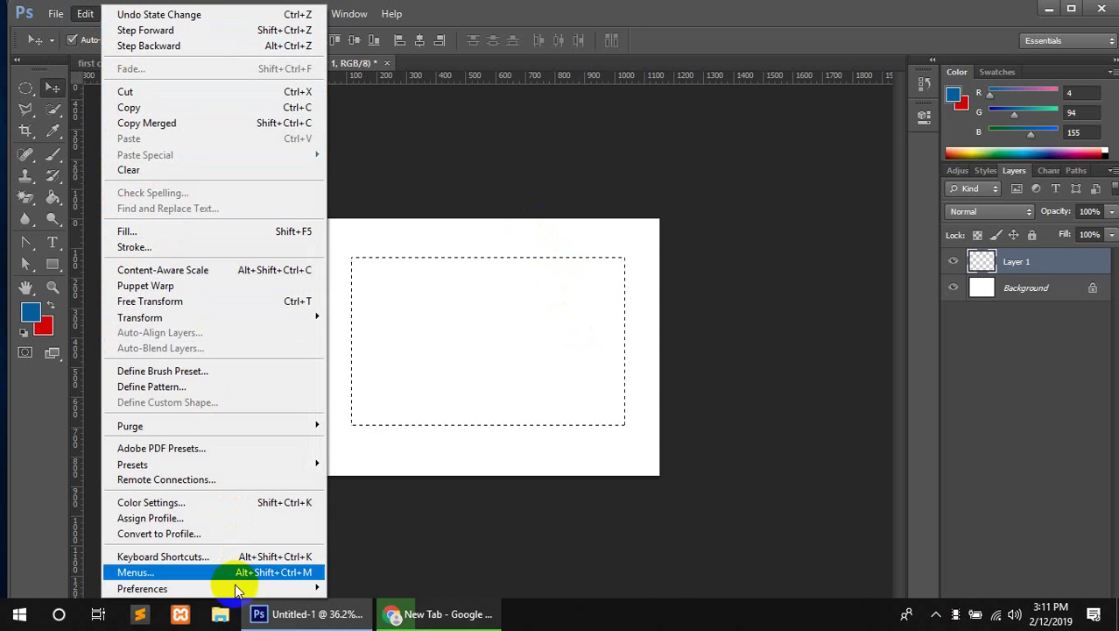
mouse_move(256, 589)
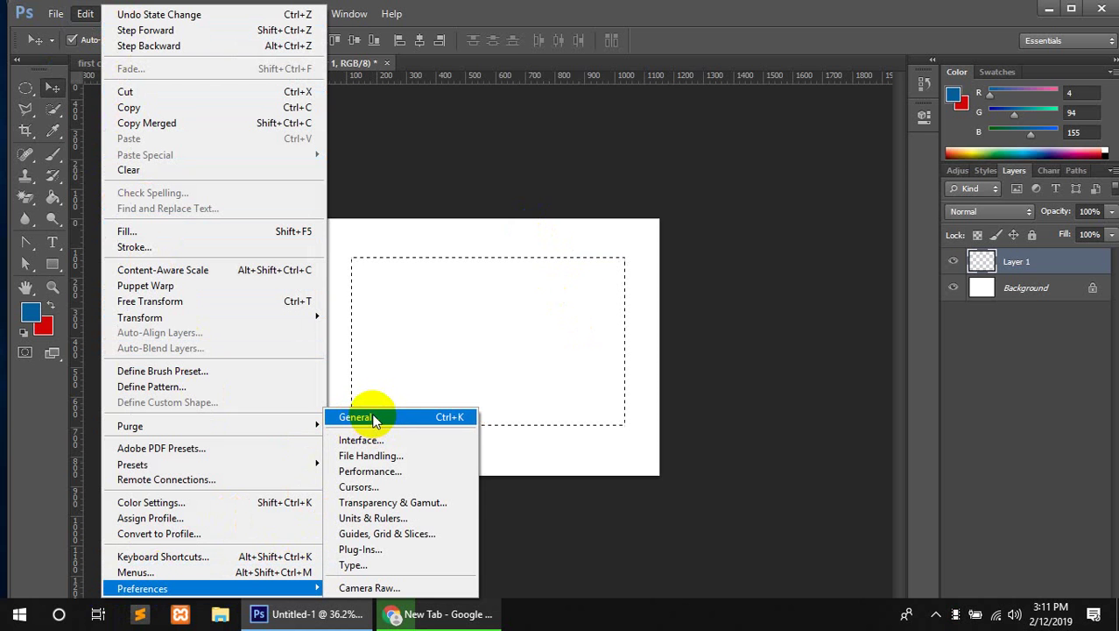
click(514, 327)
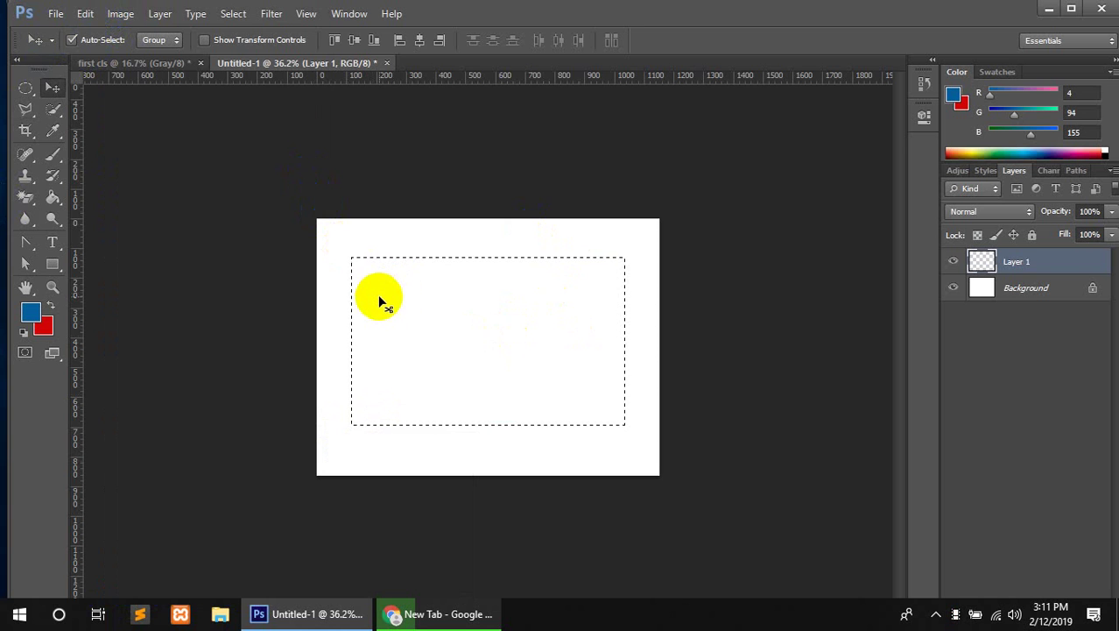
click(629, 215)
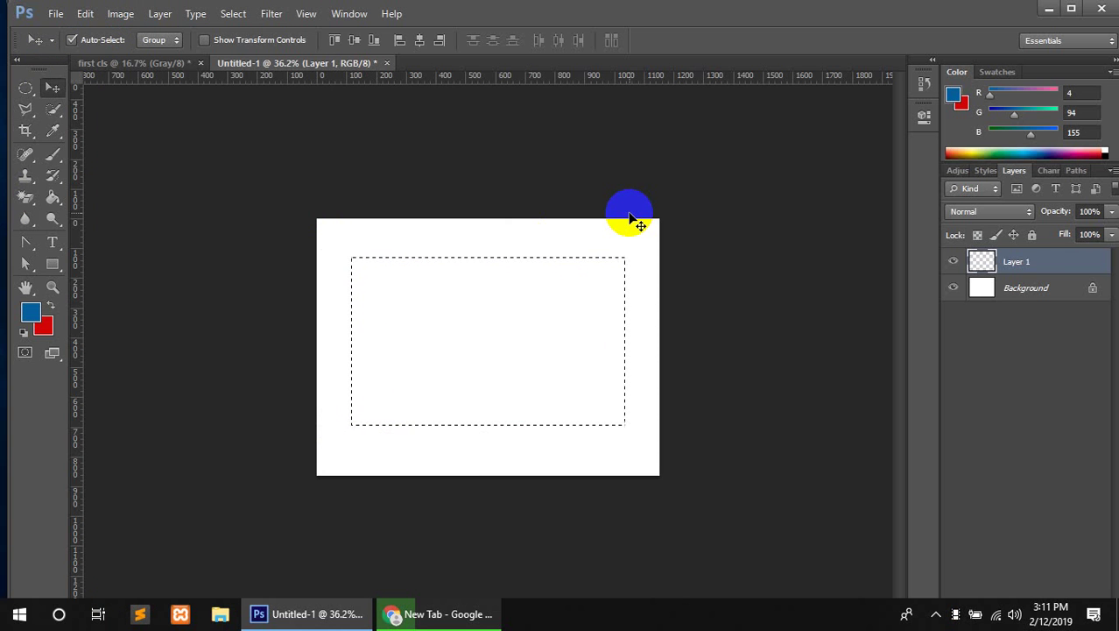
click(209, 418)
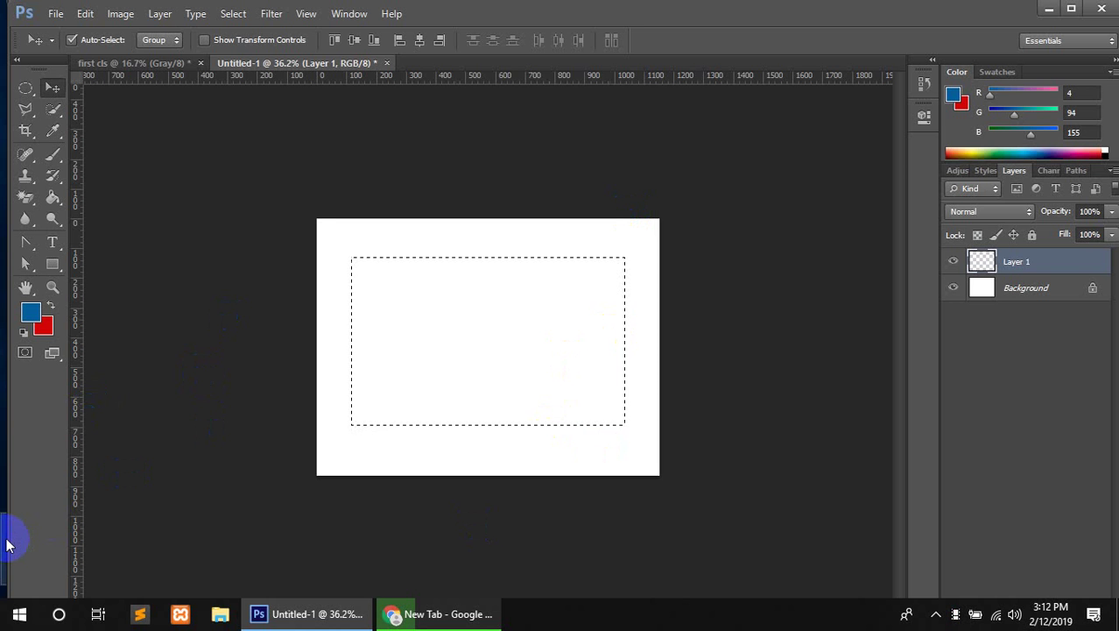
- Step forward through the history to restore the blue rectangle with its circular selection, and deselect the circle
key(alt+BackSpace)
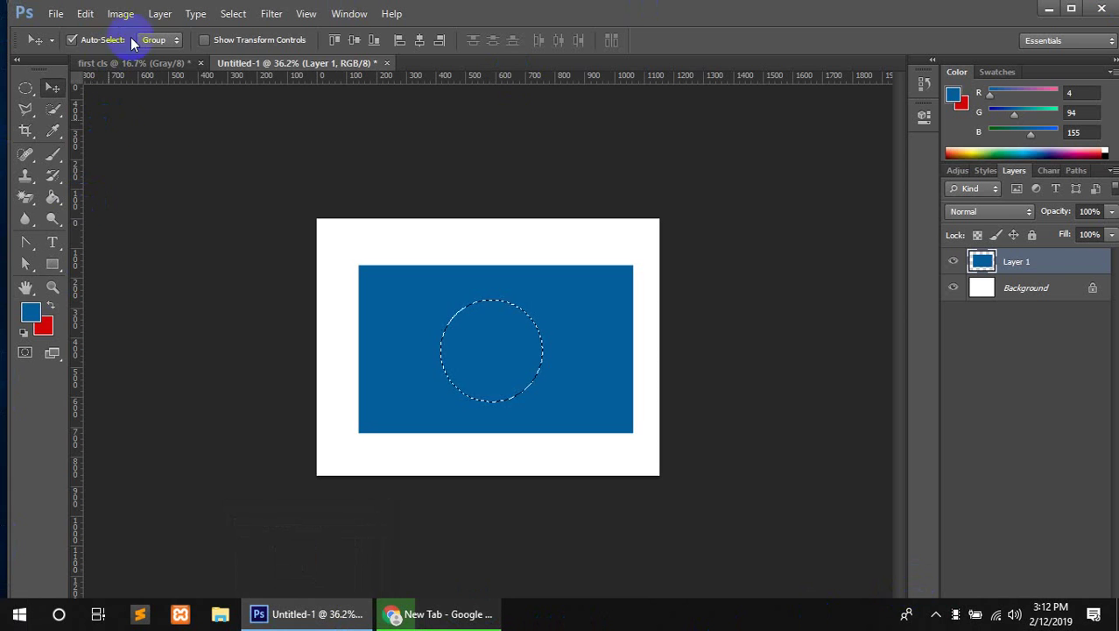
click(88, 14)
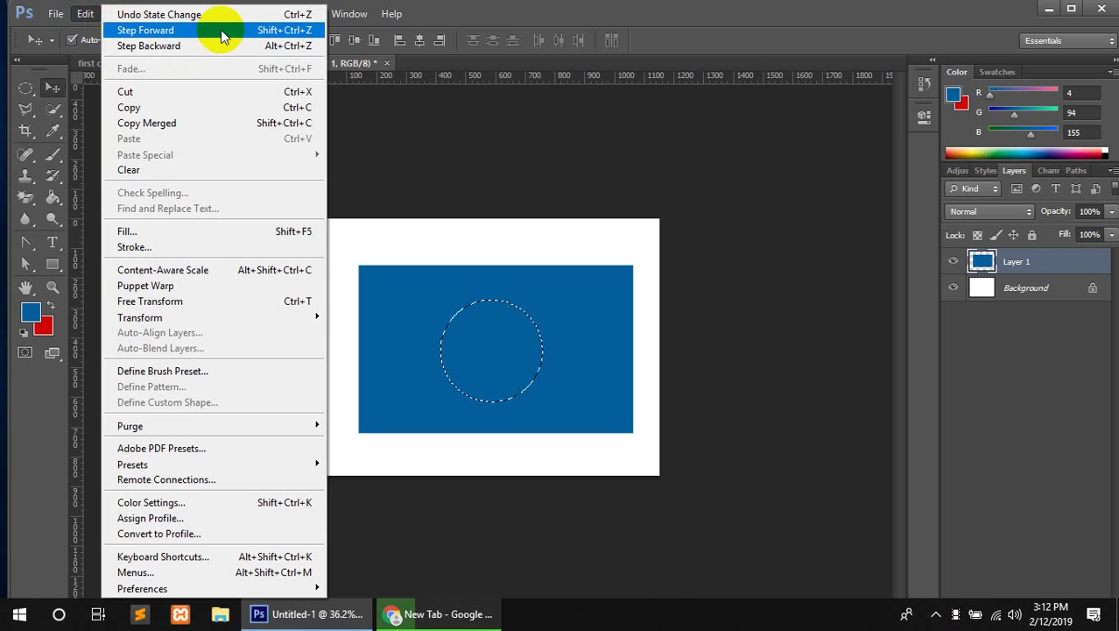
click(508, 357)
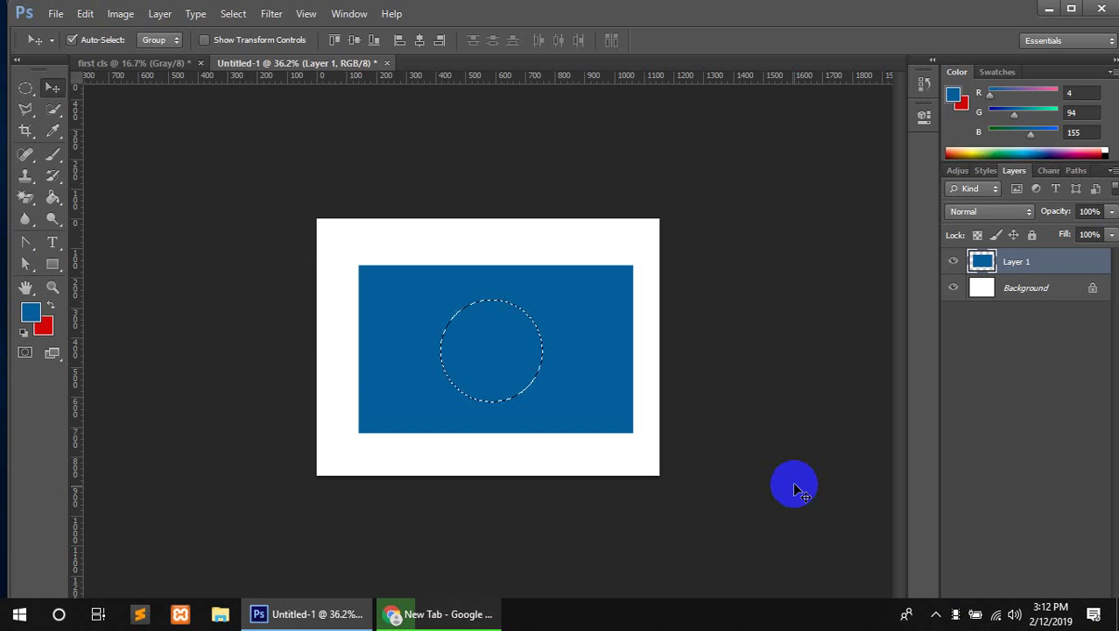
key(ctrl+d)
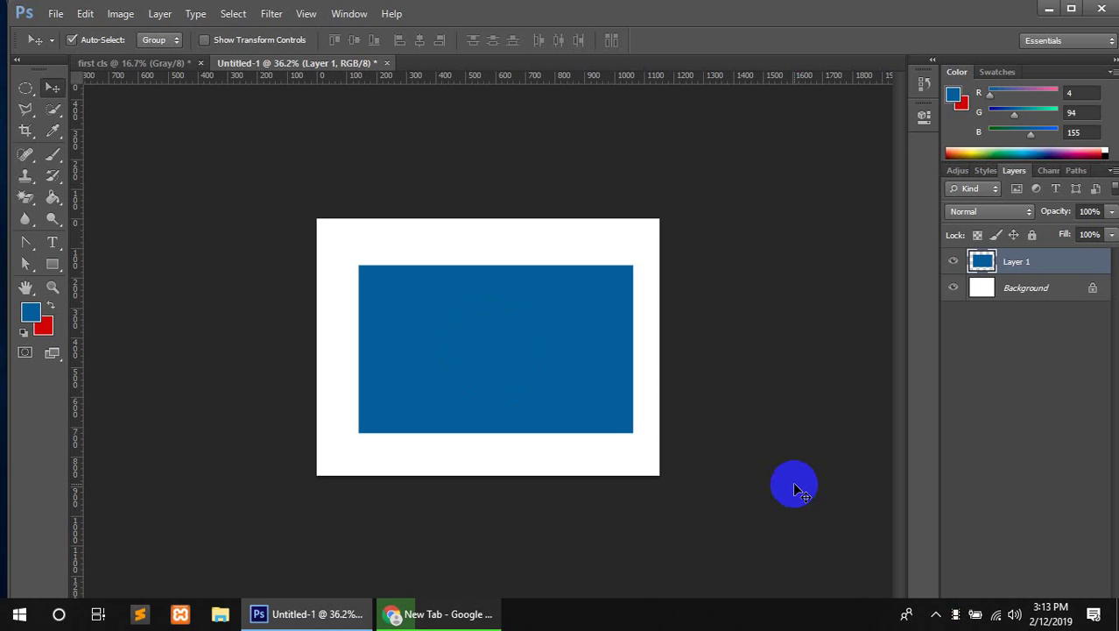
- Move the blue rectangle past the canvas's upper edge, try duplicating it further down, undo the copies, and move it back near the middle
drag(504, 408, 495, 259)
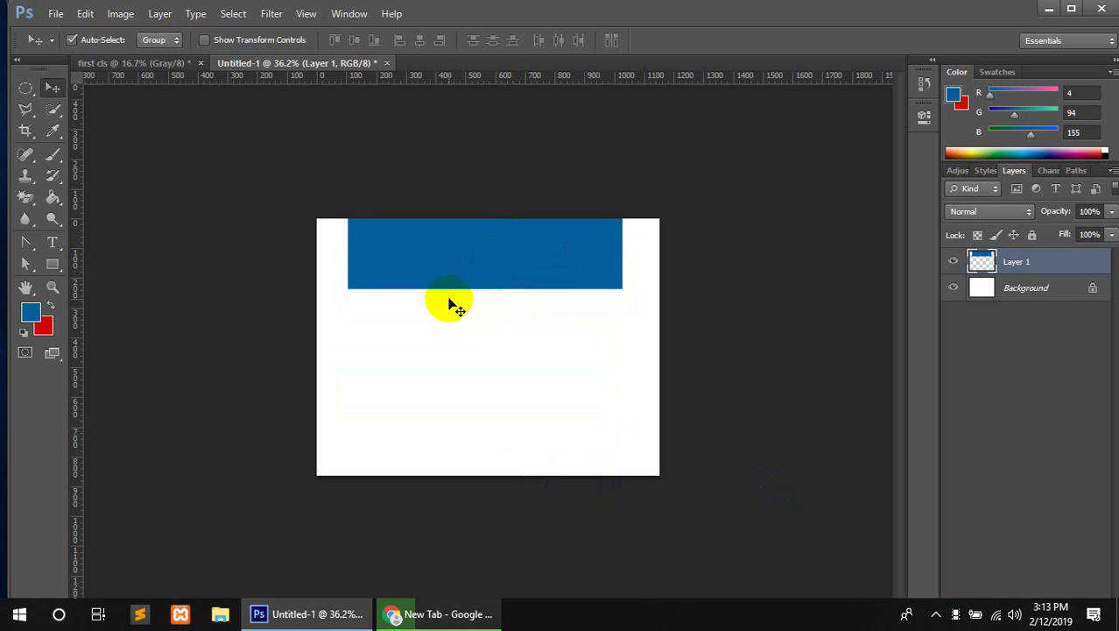
drag(458, 266, 480, 484)
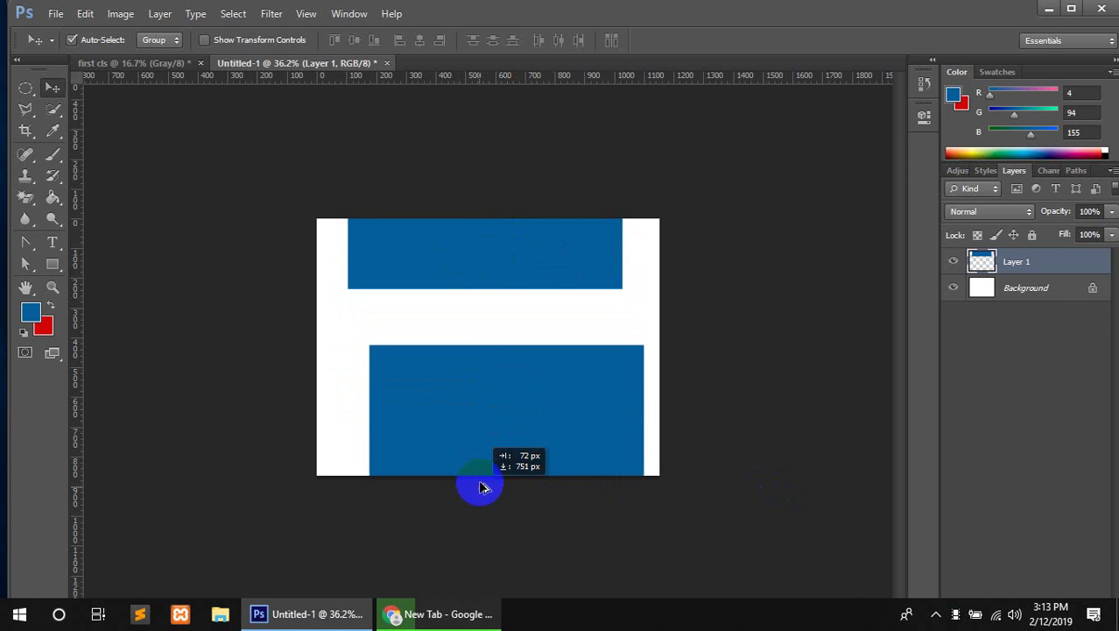
key(ctrl+z)
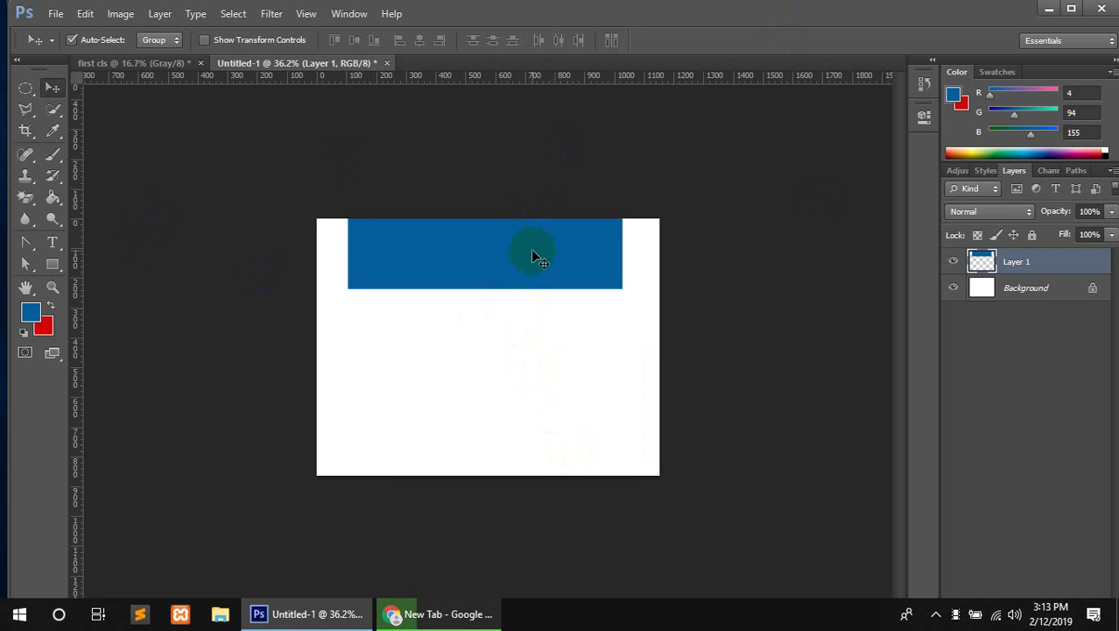
drag(537, 257, 530, 447)
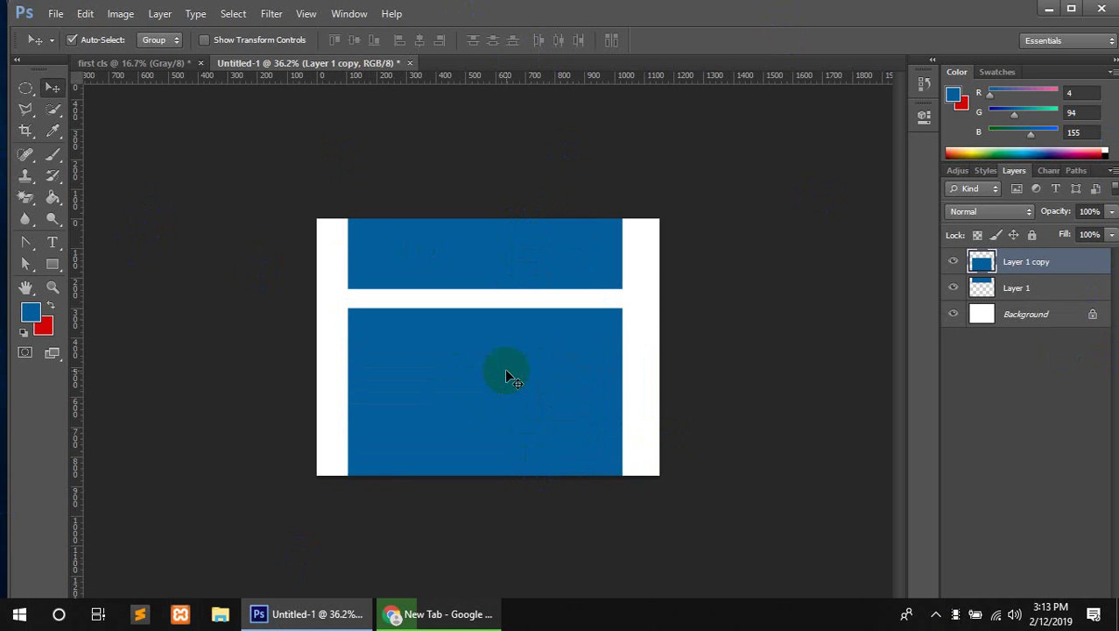
key(ctrl+z)
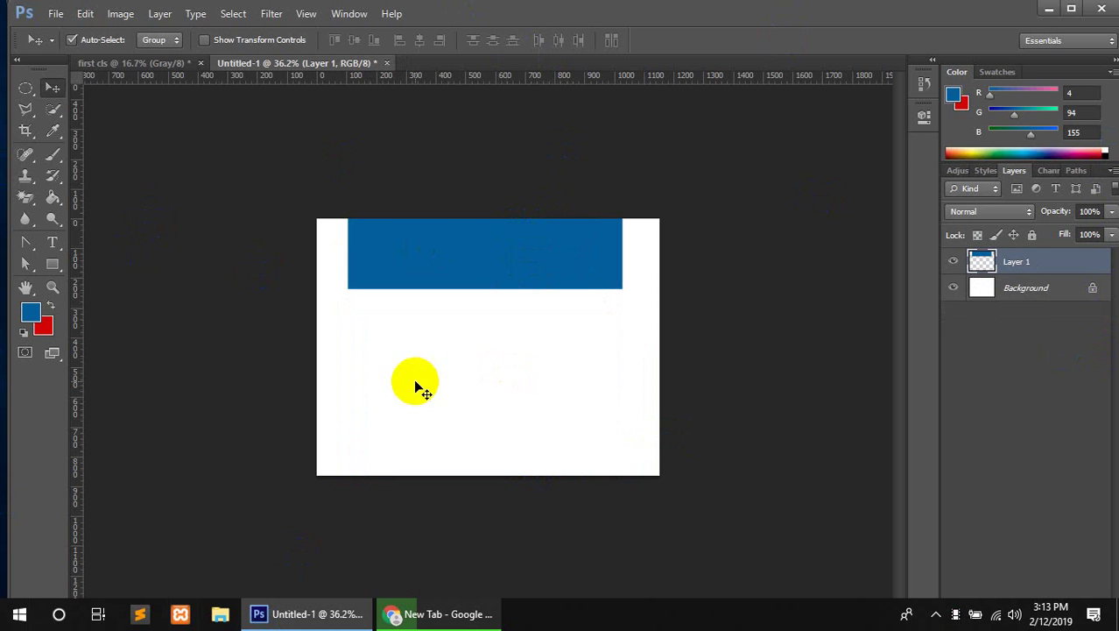
drag(450, 292, 462, 395)
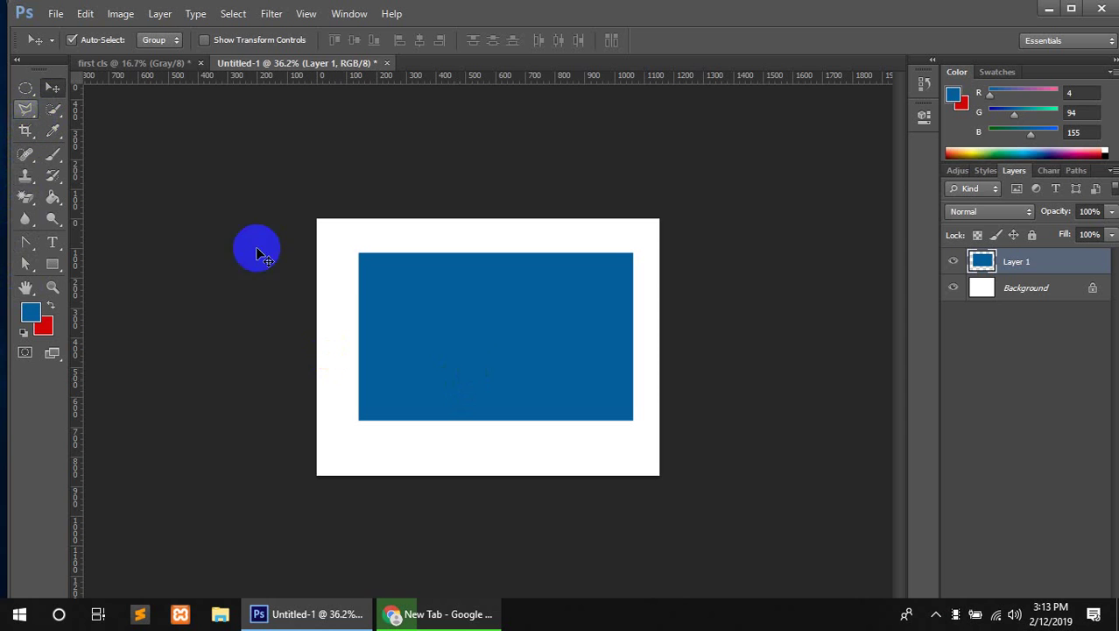
- Delete the blue rectangle's layer, leaving only the Background, and switch to the Rectangular Marquee tool
click(462, 333)
key(Delete)
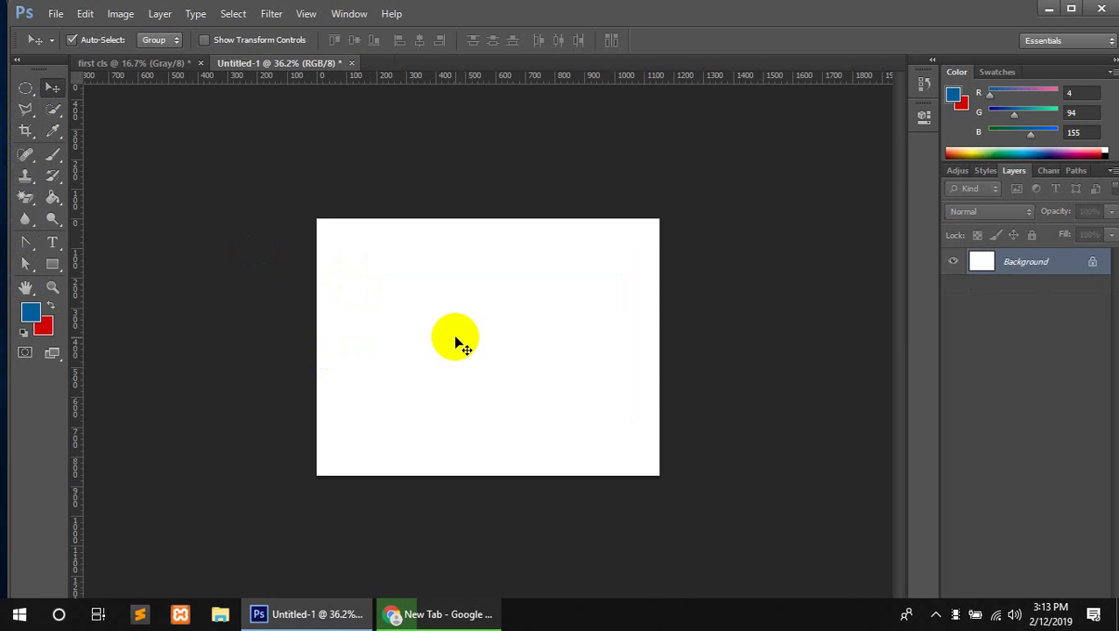
click(26, 90)
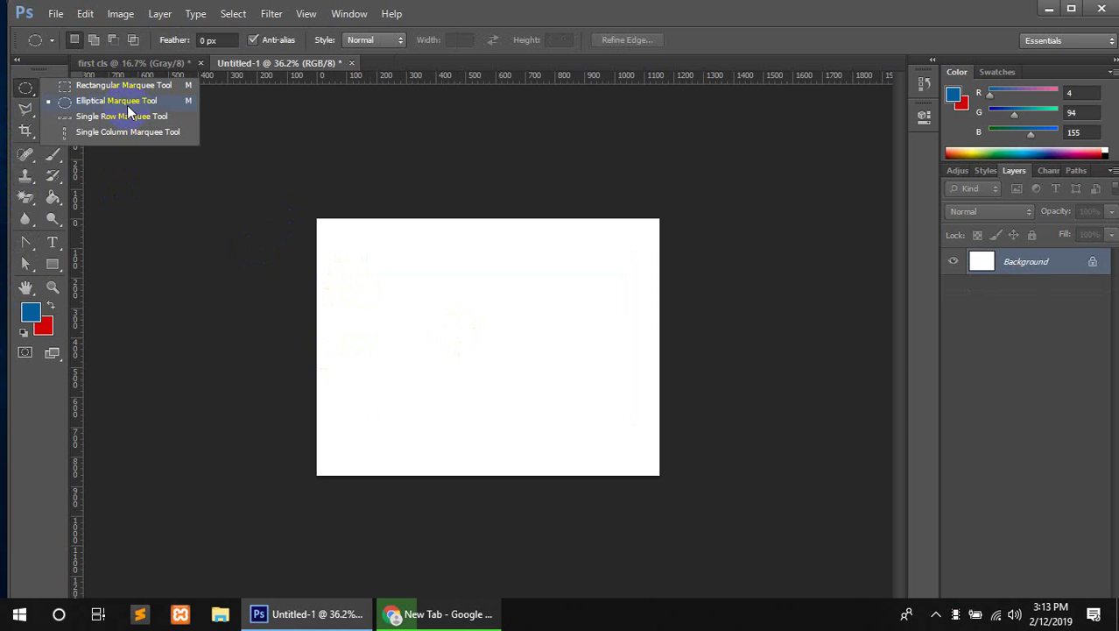
click(151, 85)
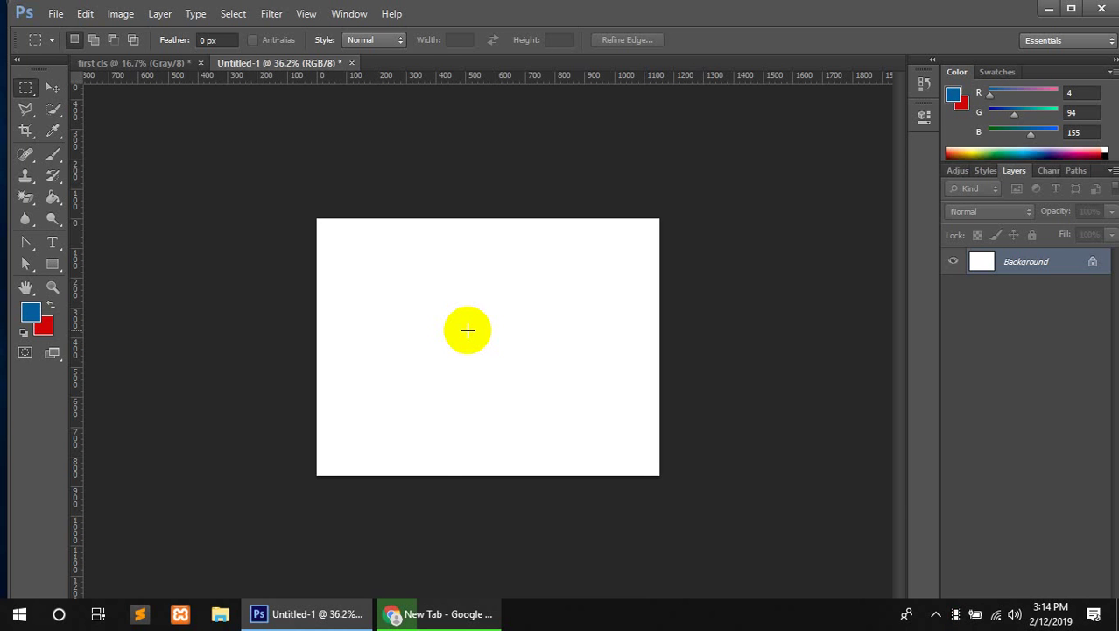
- Switch to Chrome, search Google for cartoon pictures, and browse the image results
click(438, 613)
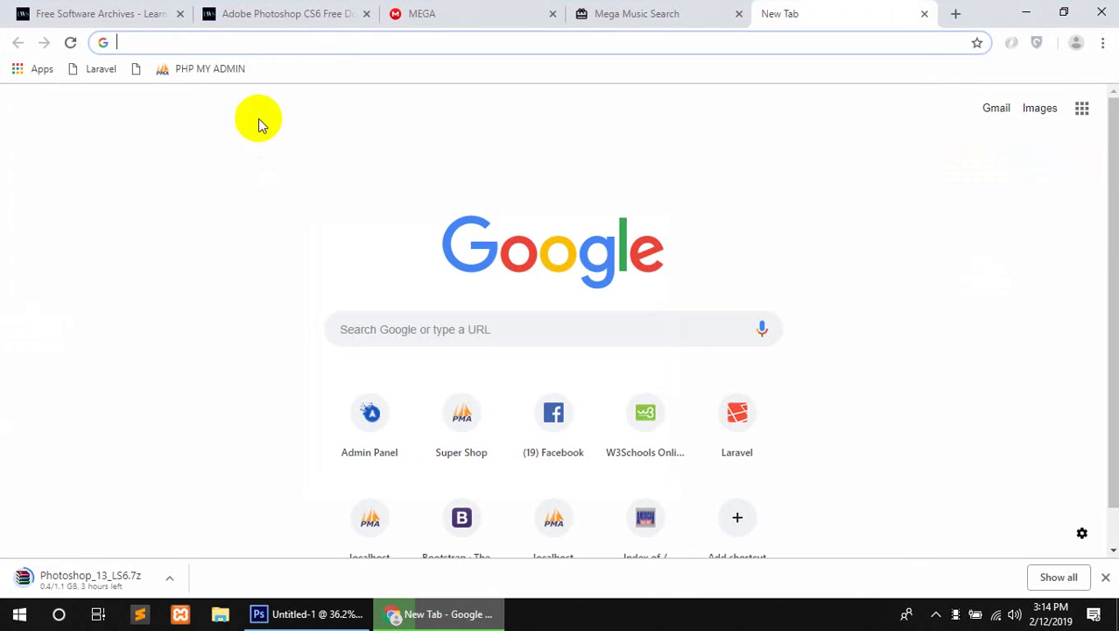
text(ca)
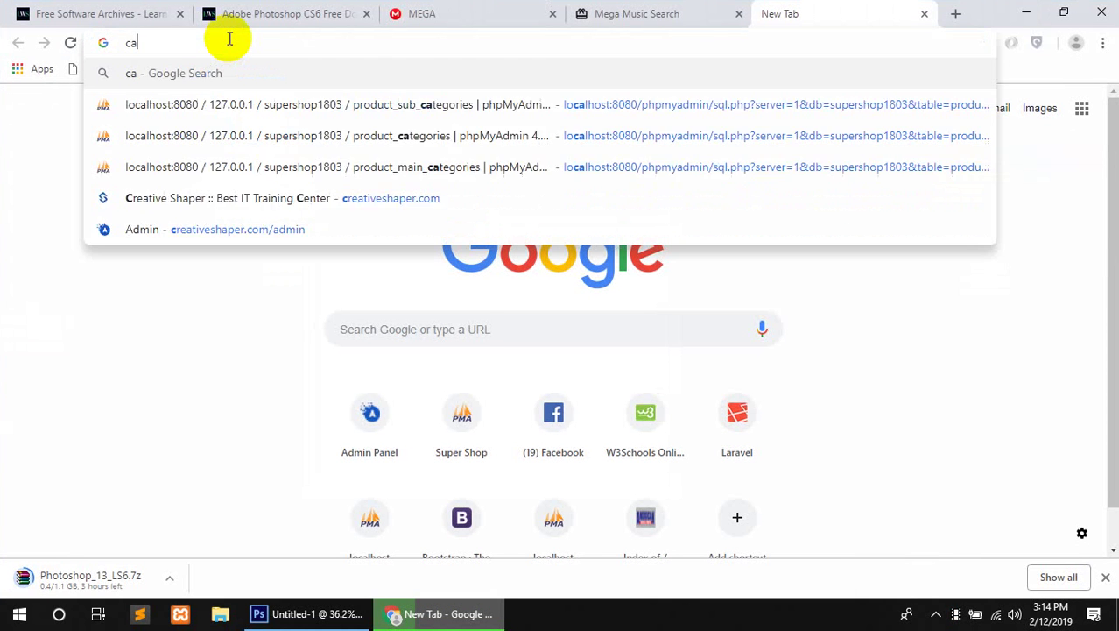
text(etoon)
key(Return)
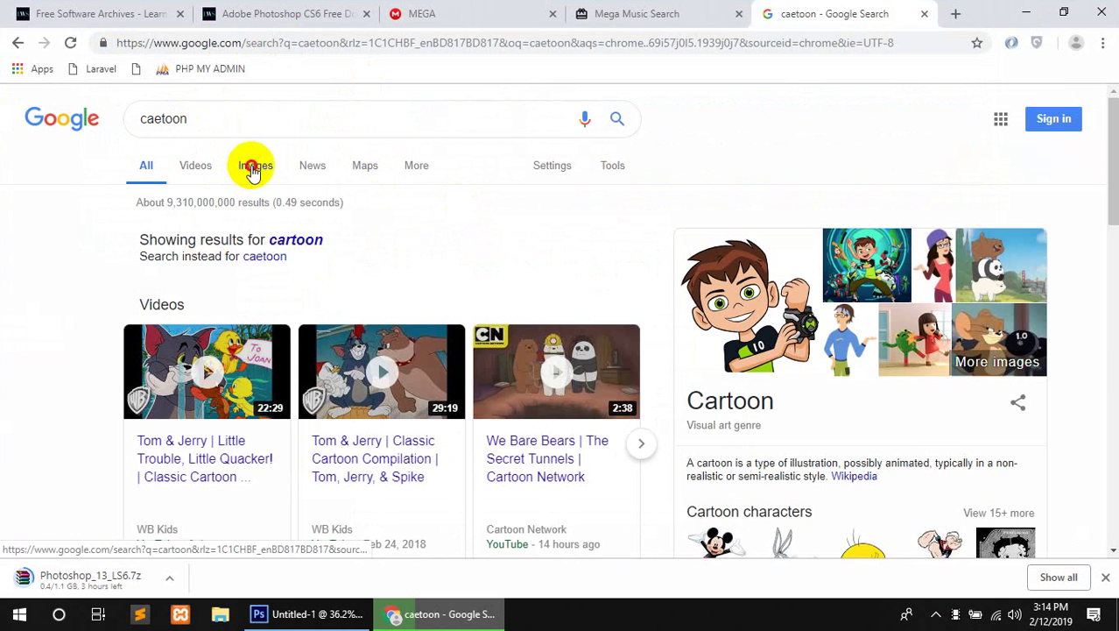
click(253, 166)
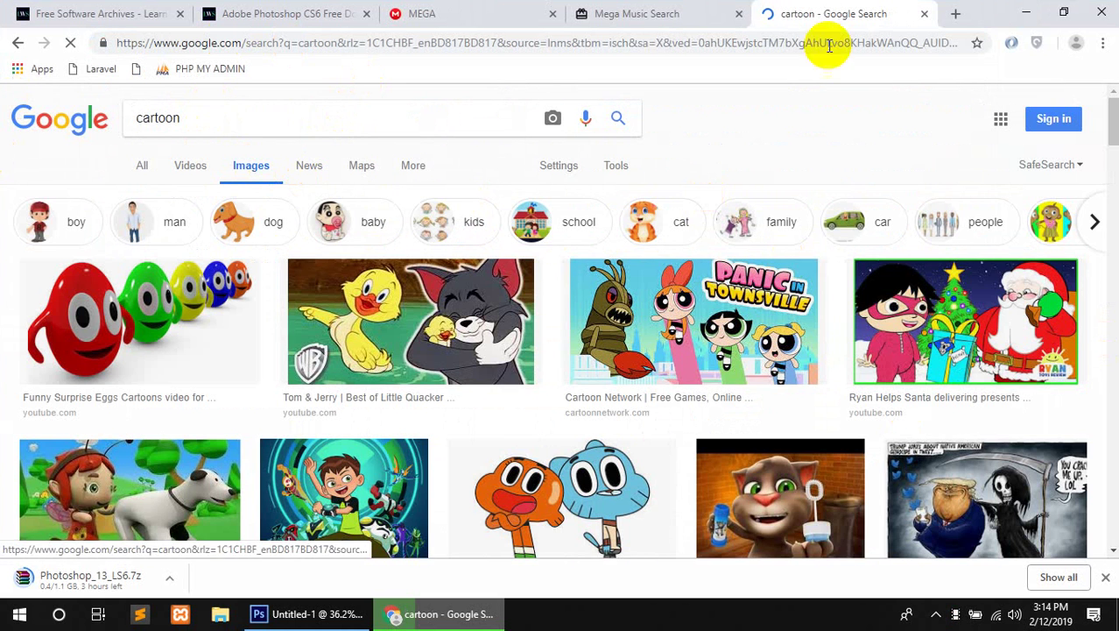
scroll(613, 332, down, 5)
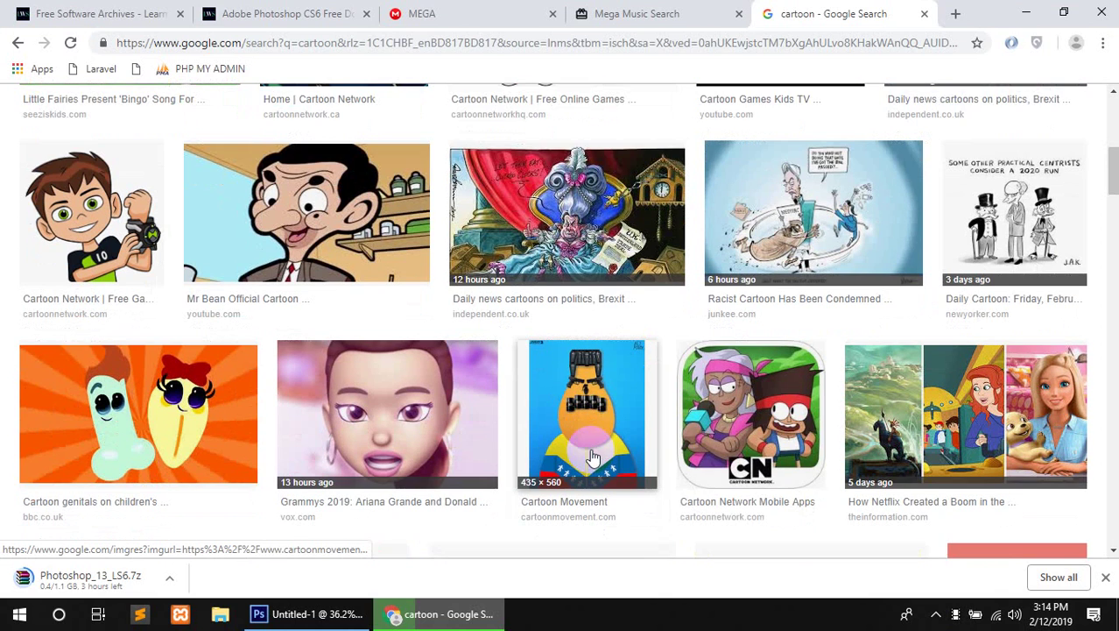
scroll(526, 350, up, 5)
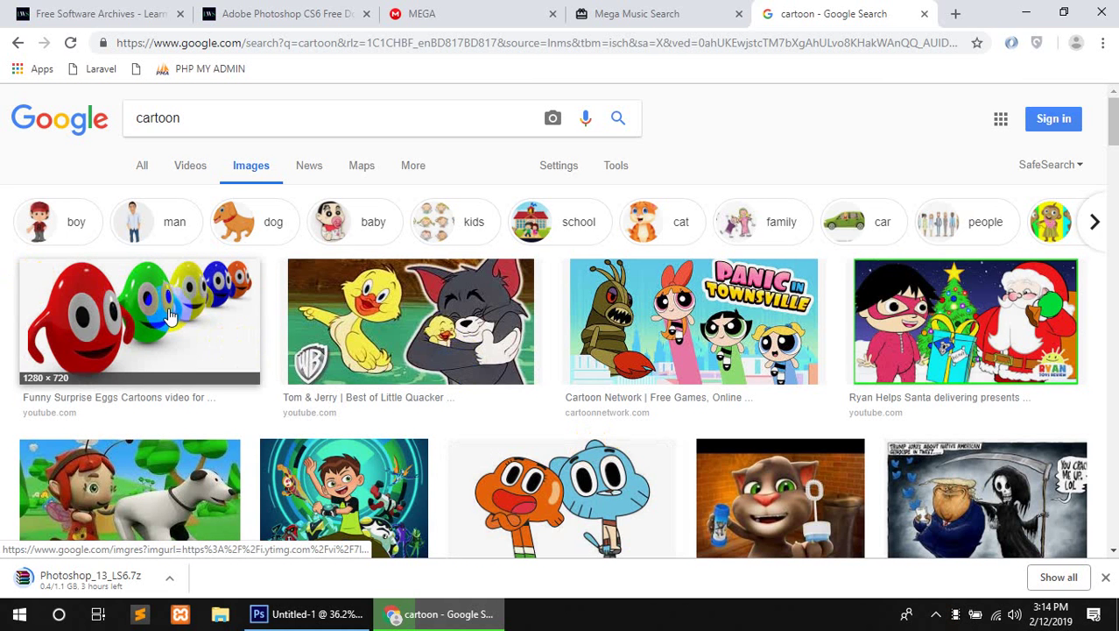
- Return to Photoshop, look through the marquee tool variants, and select the Single Row Marquee tool
click(1026, 13)
click(25, 94)
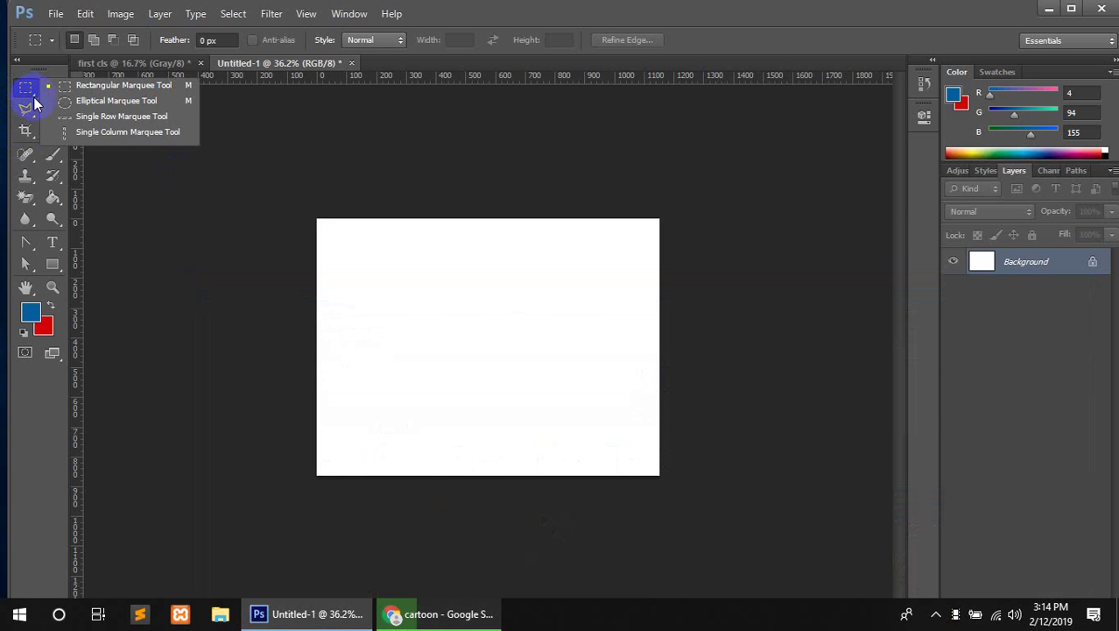
click(84, 88)
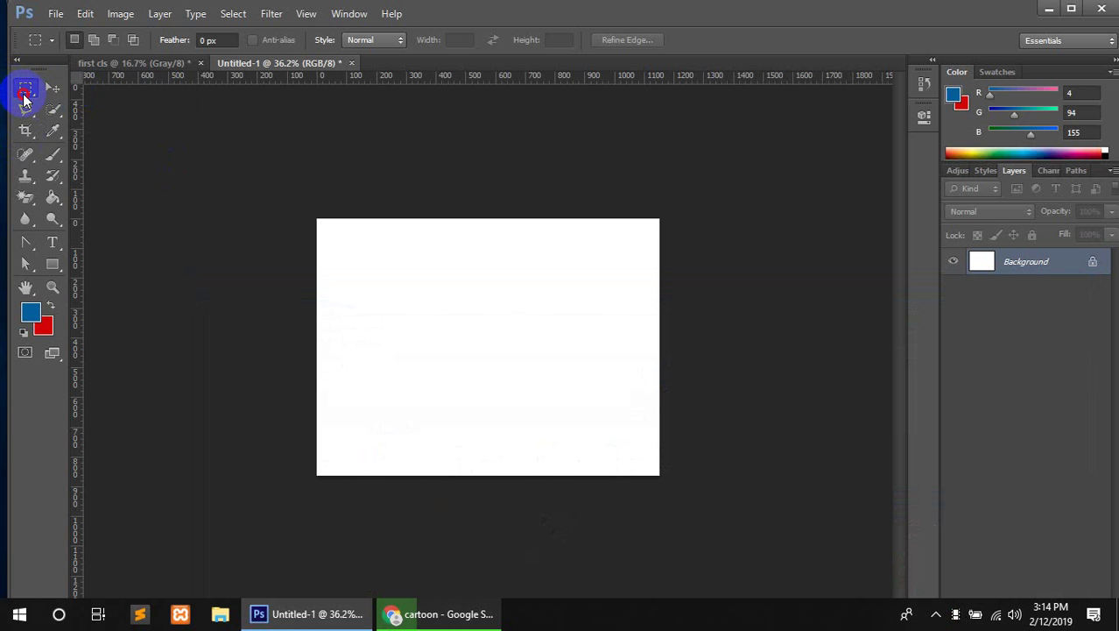
click(25, 96)
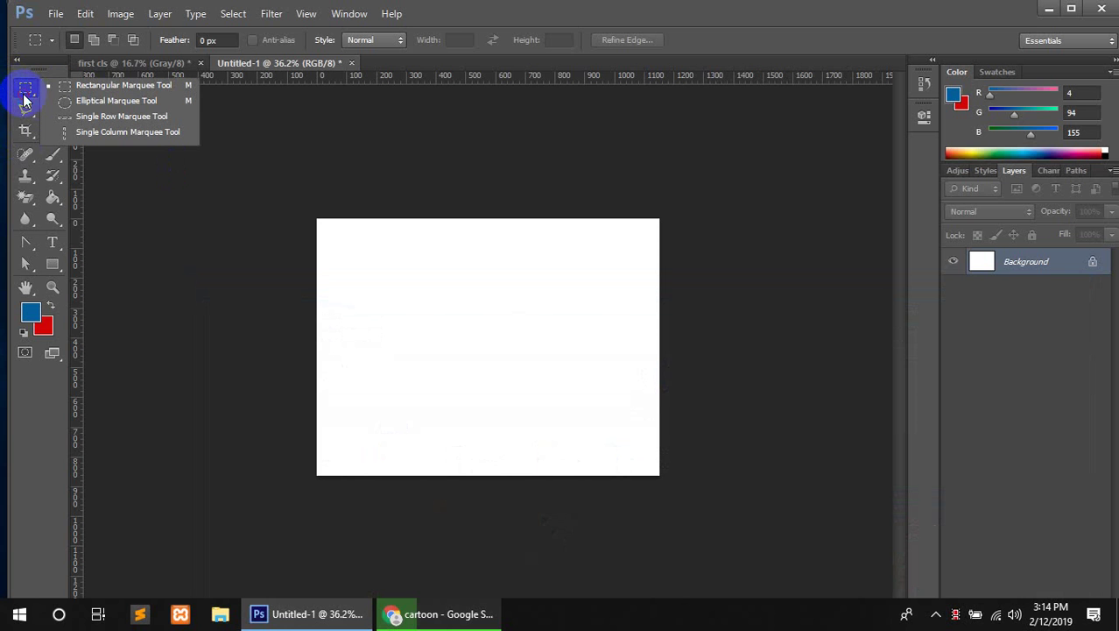
click(123, 93)
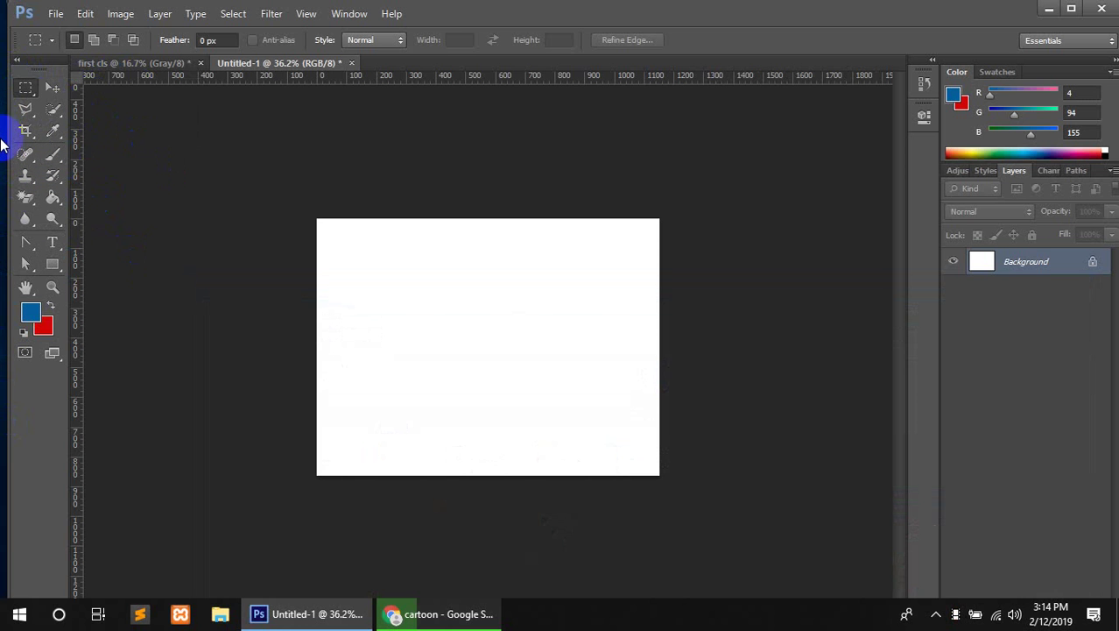
click(24, 96)
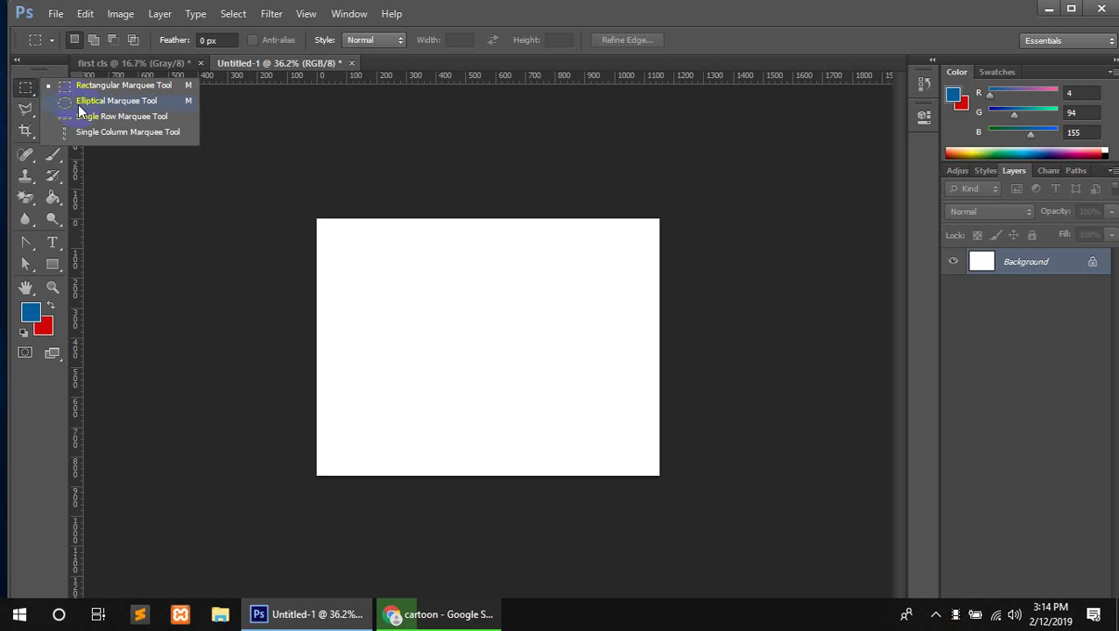
click(97, 55)
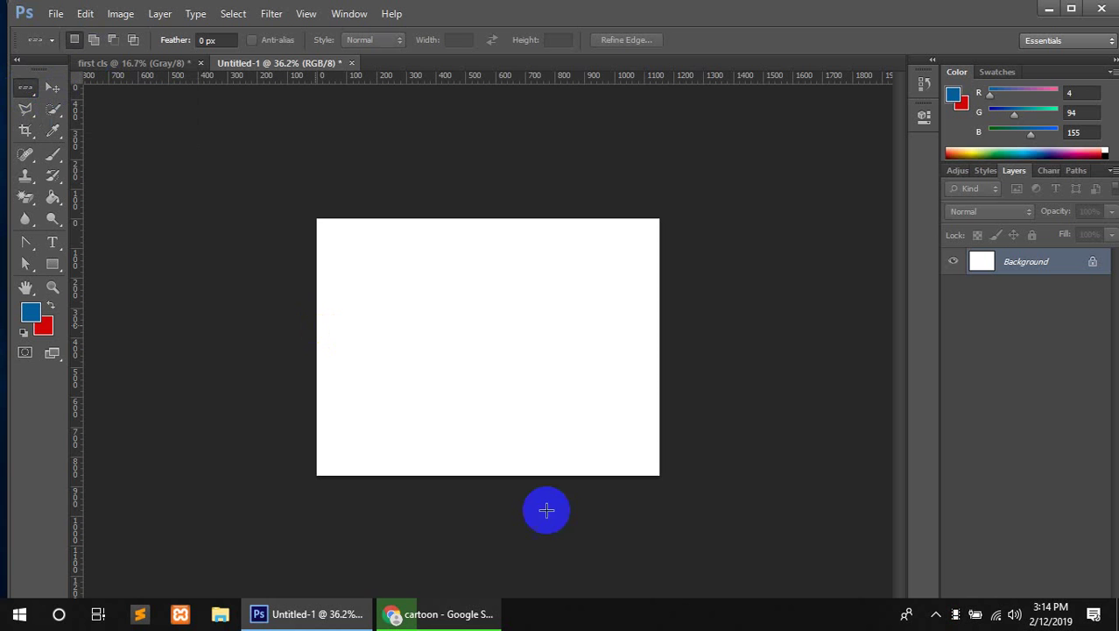
- Switch to Chrome and preview the Cartoon Network picture of the orange and blue characters among the cartoon image results
click(429, 613)
scroll(292, 329, down, 4)
scroll(519, 307, up, 3)
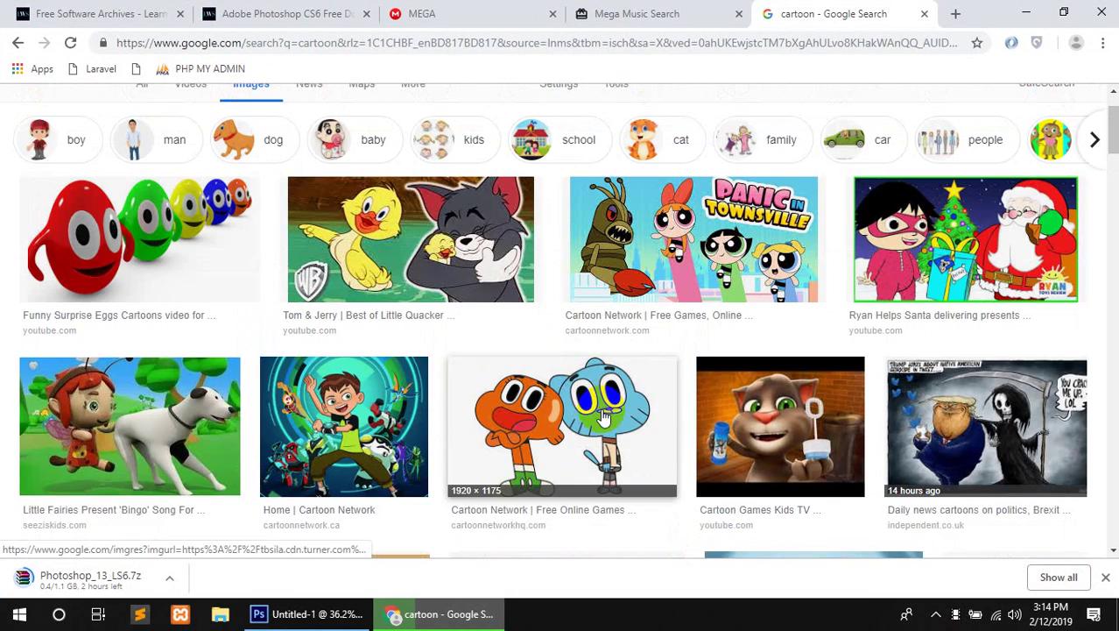
click(602, 417)
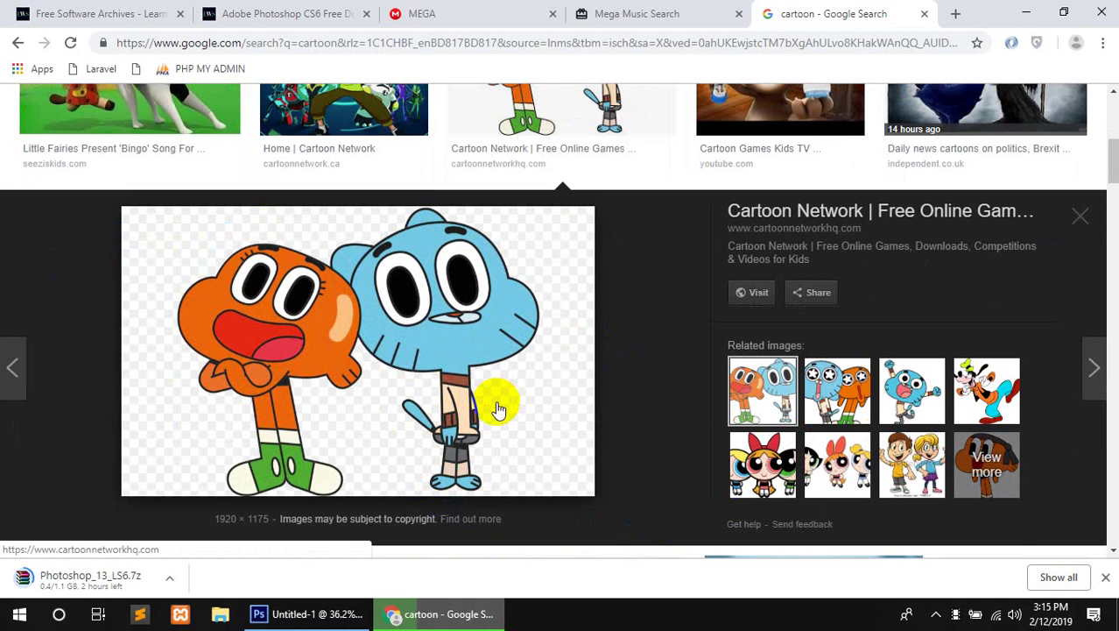
scroll(412, 412, up, 5)
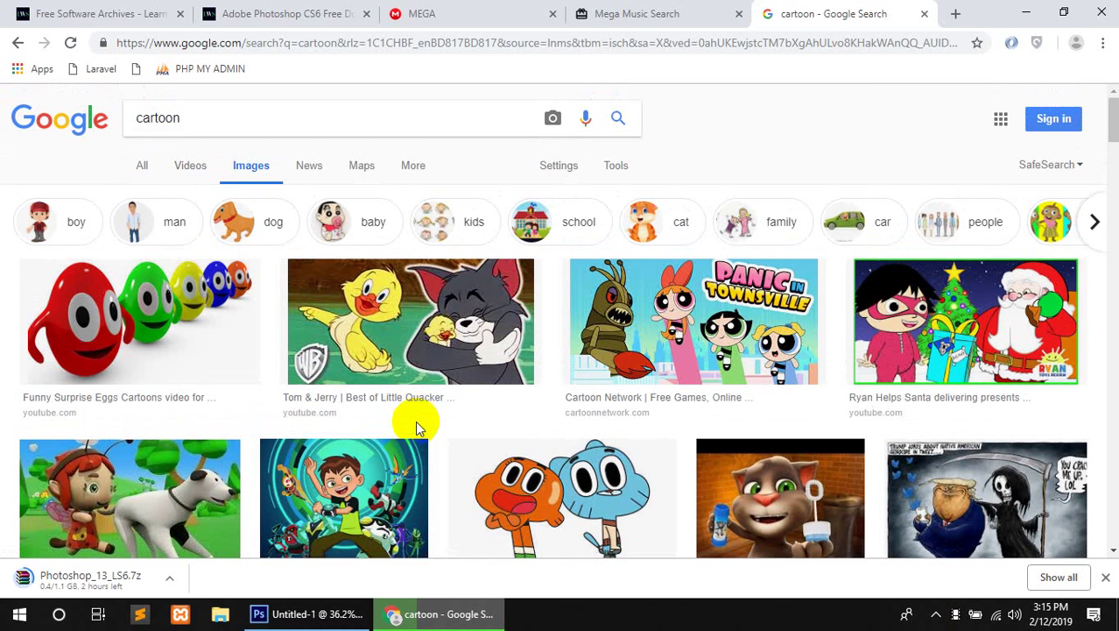
- Preview the Funny Surprise Eggs picture and browse further through the cartoon image results
click(181, 349)
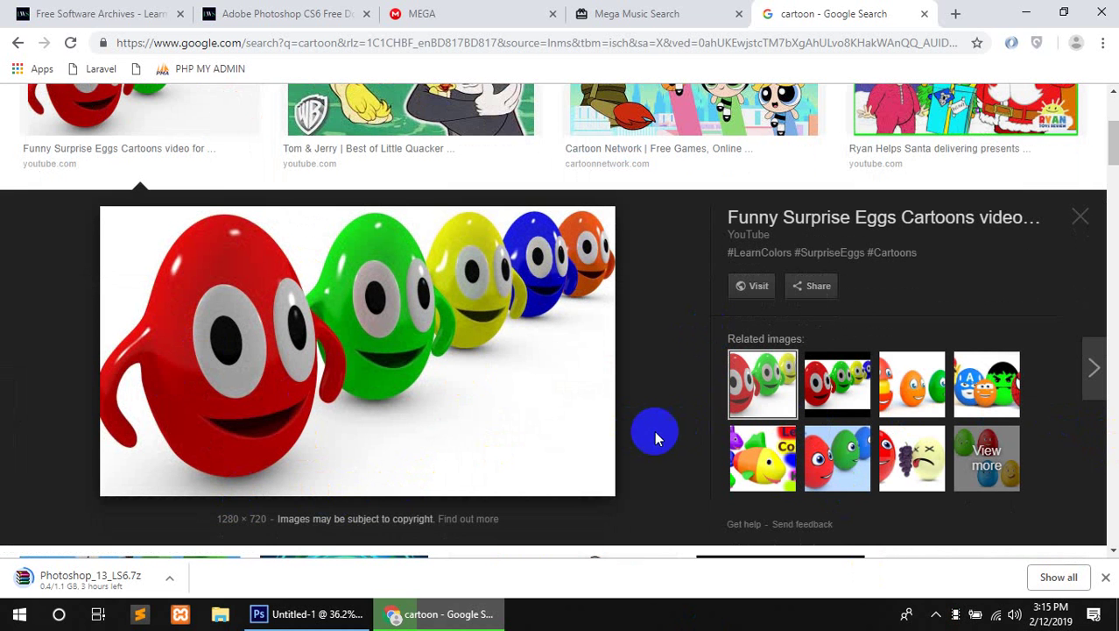
scroll(654, 429, down, 3)
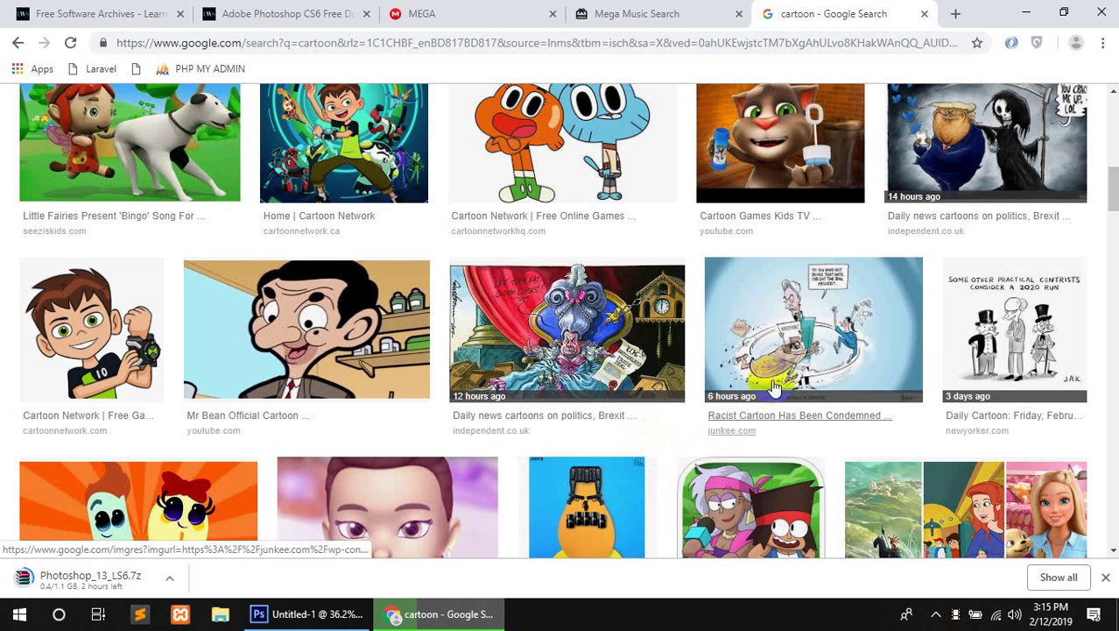
scroll(873, 396, down, 4)
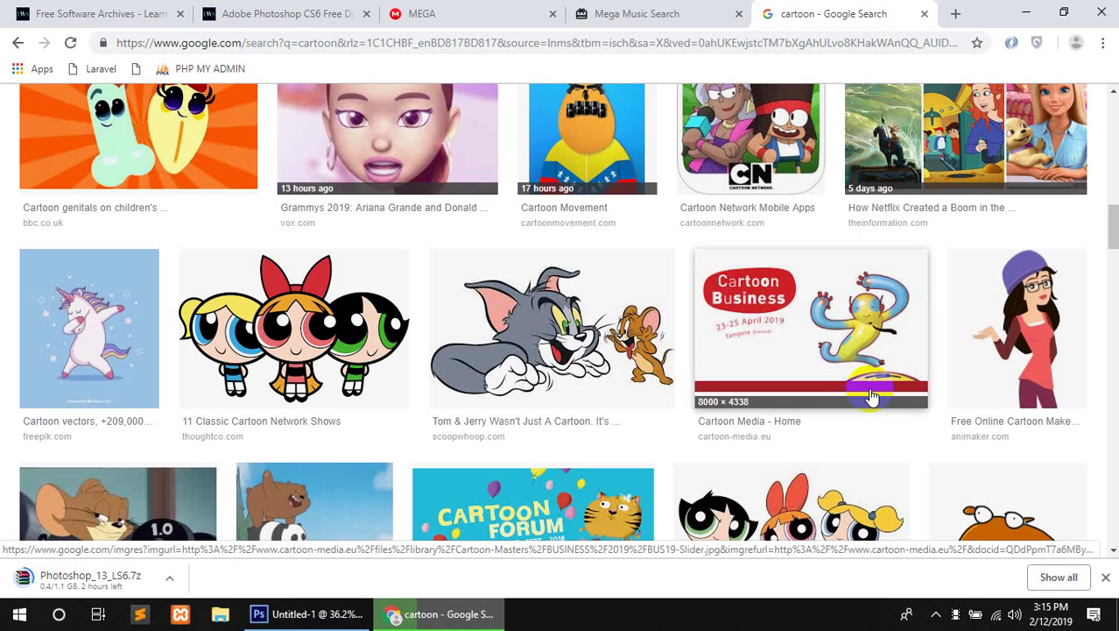
- Return to Photoshop, choose the Elliptical Marquee tool, and add a new layer above the Background
click(1026, 12)
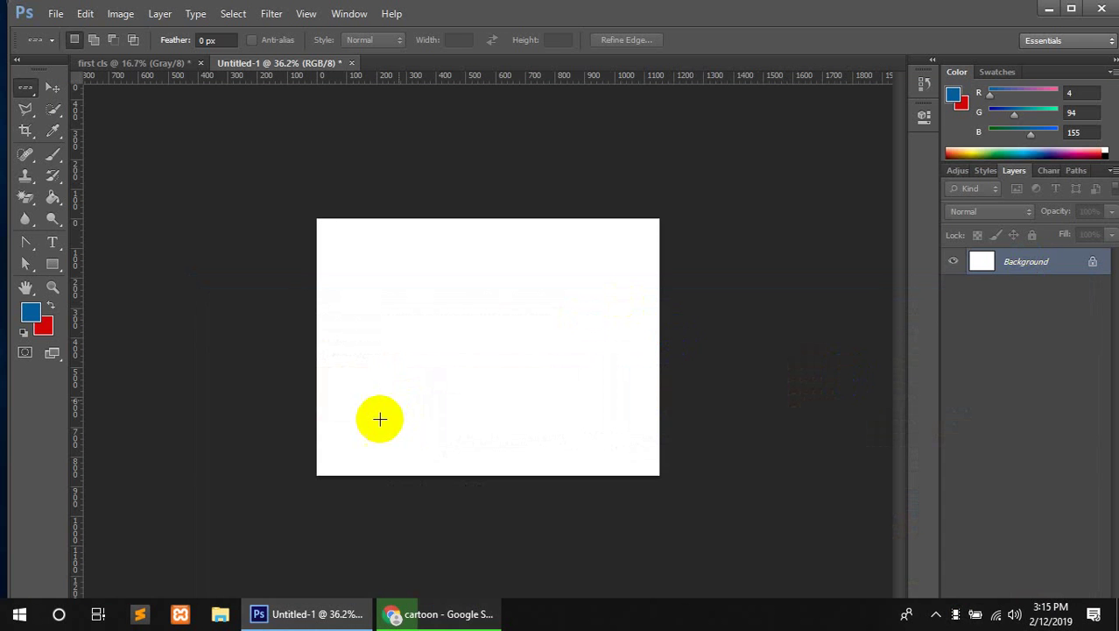
click(27, 91)
drag(26, 93, 81, 106)
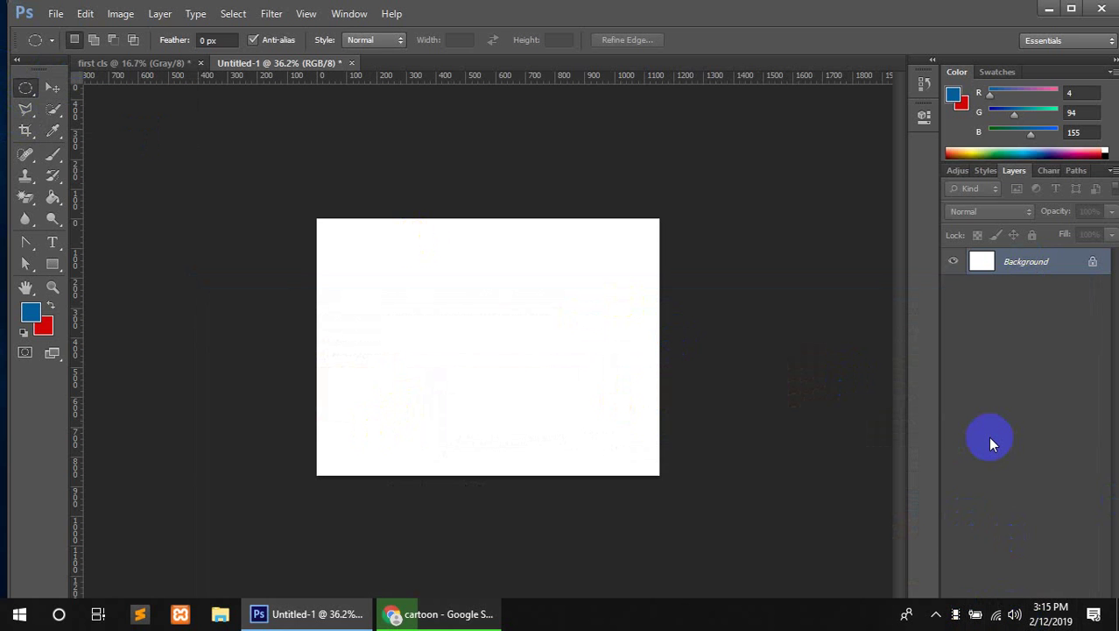
key(ctrl+shift+n)
key(Return)
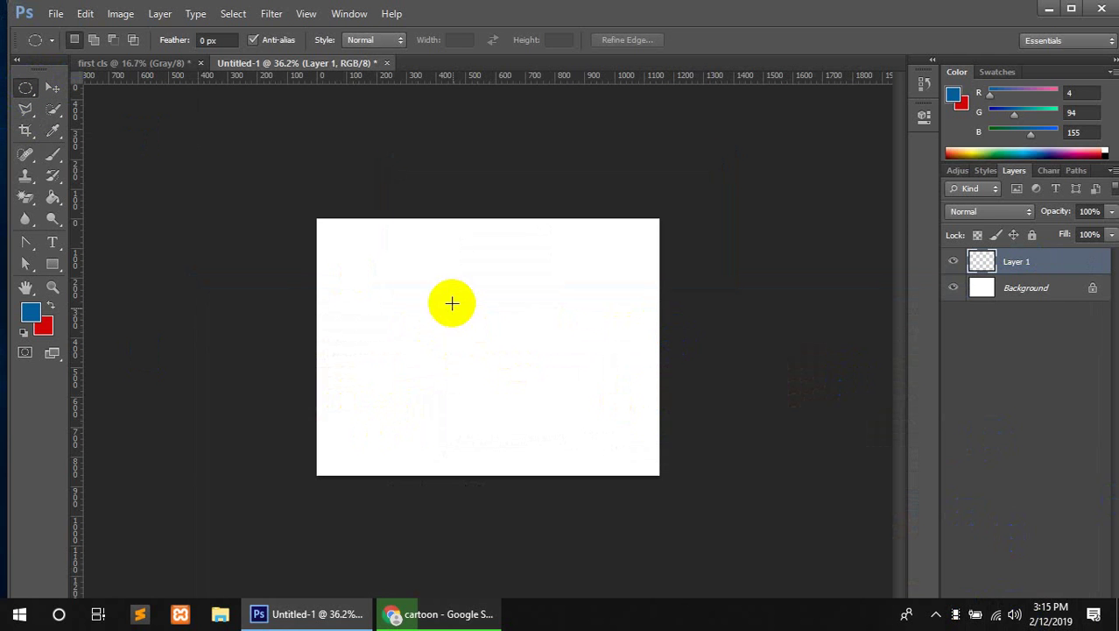
- Draw a circular selection on the empty layer, try to shift it with the Move tool, and reposition it with the marquee tool
drag(449, 299, 539, 358)
click(53, 87)
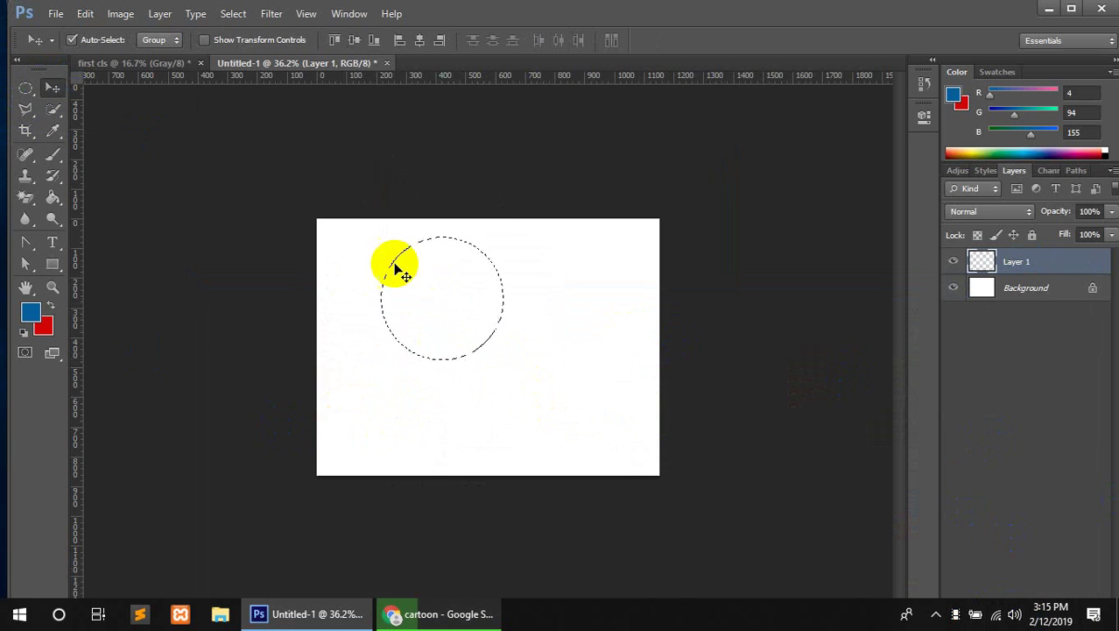
click(413, 296)
click(555, 259)
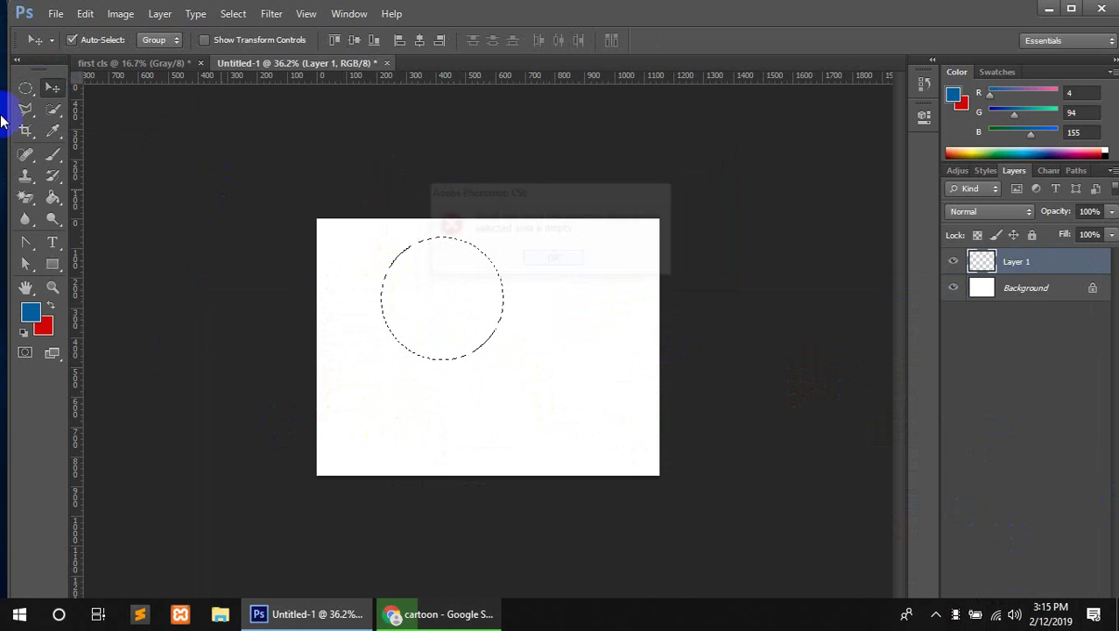
click(26, 88)
drag(437, 282, 492, 309)
- Set the foreground color to bright blue (RGB 19, 157, 250) and clear the selection
click(30, 311)
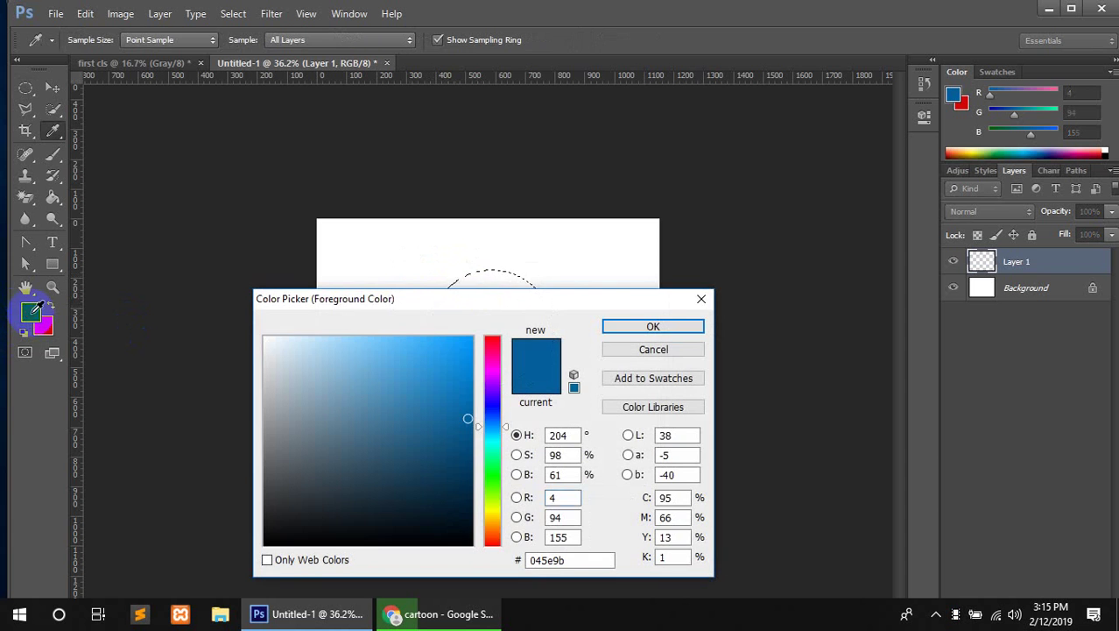
drag(446, 357, 457, 341)
click(655, 328)
click(513, 372)
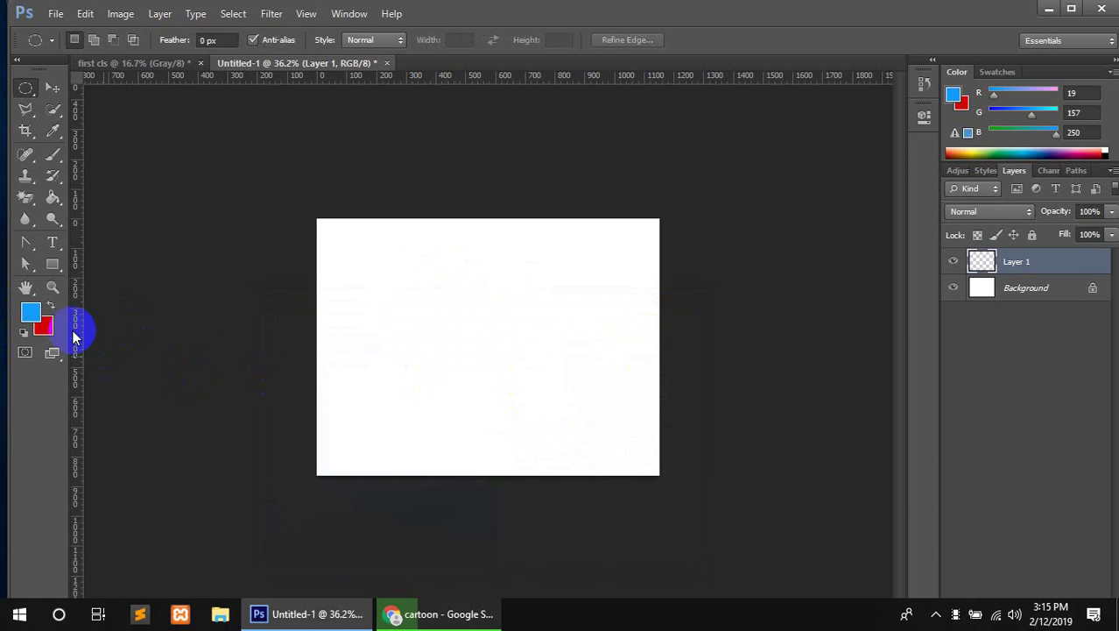
- Draw a circular selection about 525 px wide near the canvas centre, fill it with the blue foreground color, and deselect
drag(407, 276, 522, 350)
drag(410, 299, 470, 340)
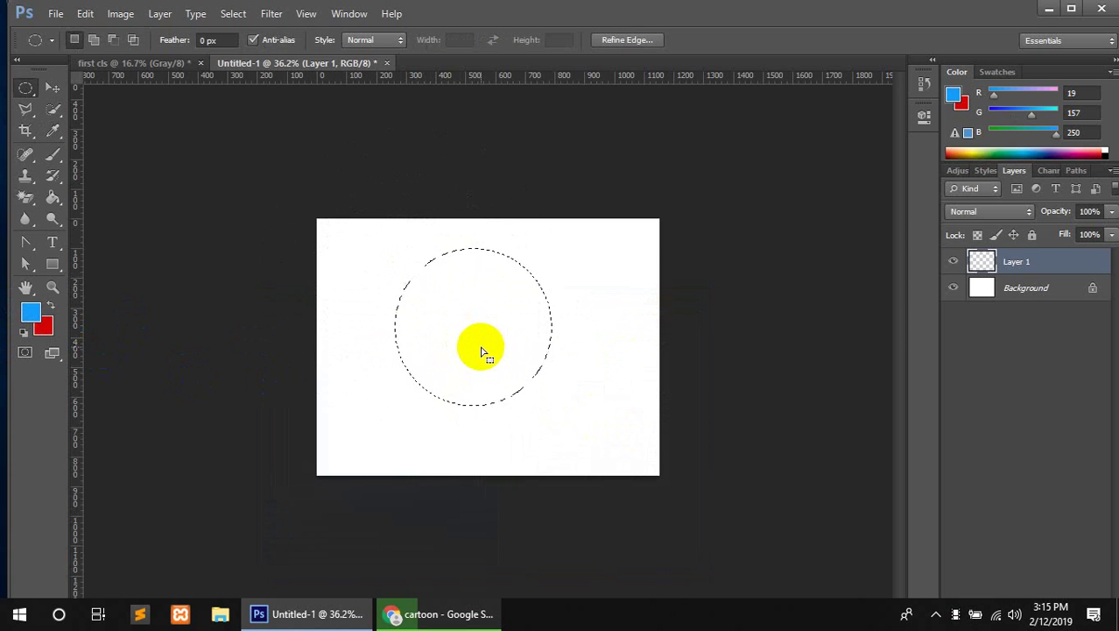
key(alt+BackSpace)
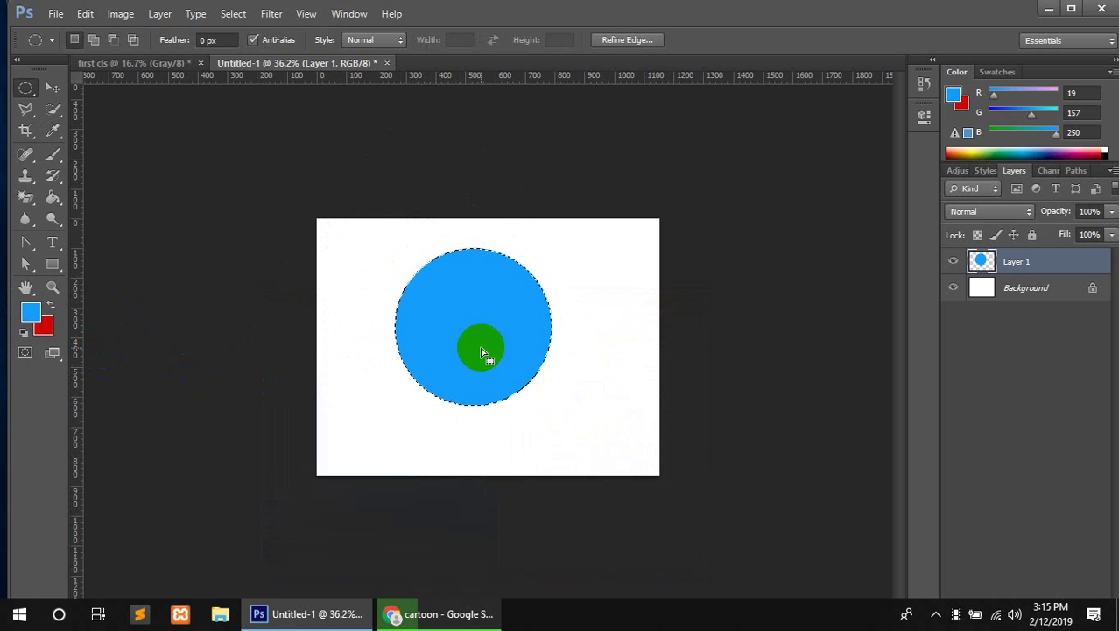
click(480, 348)
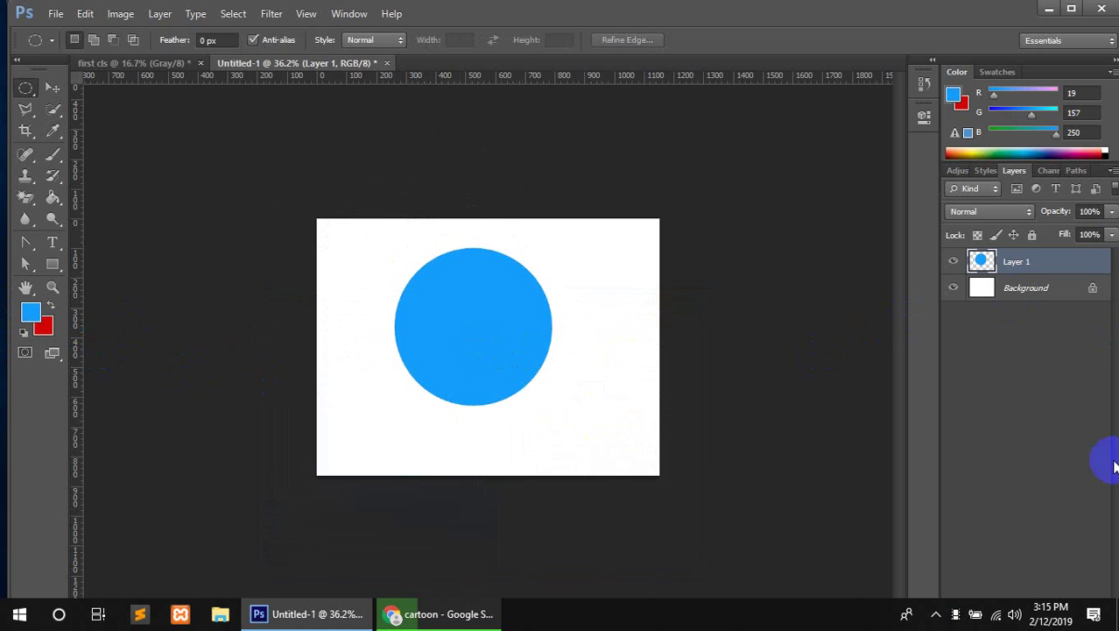
- On a new layer, fill an upright ellipse about 70 by 145 px in the blue circle's upper left with white
key(ctrl+shift+n)
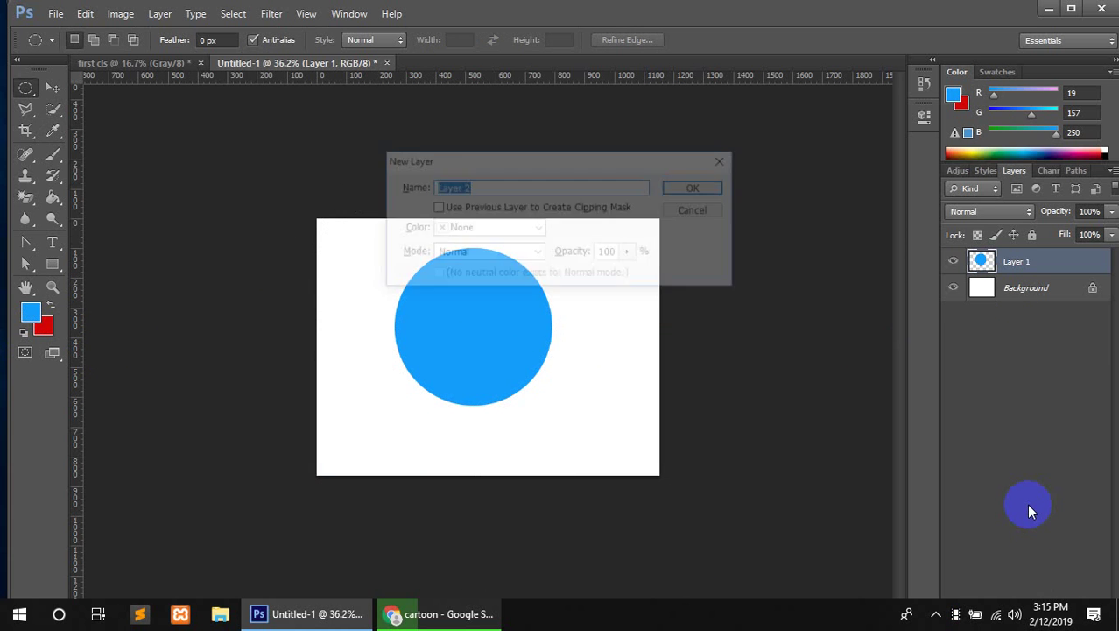
key(Return)
click(26, 87)
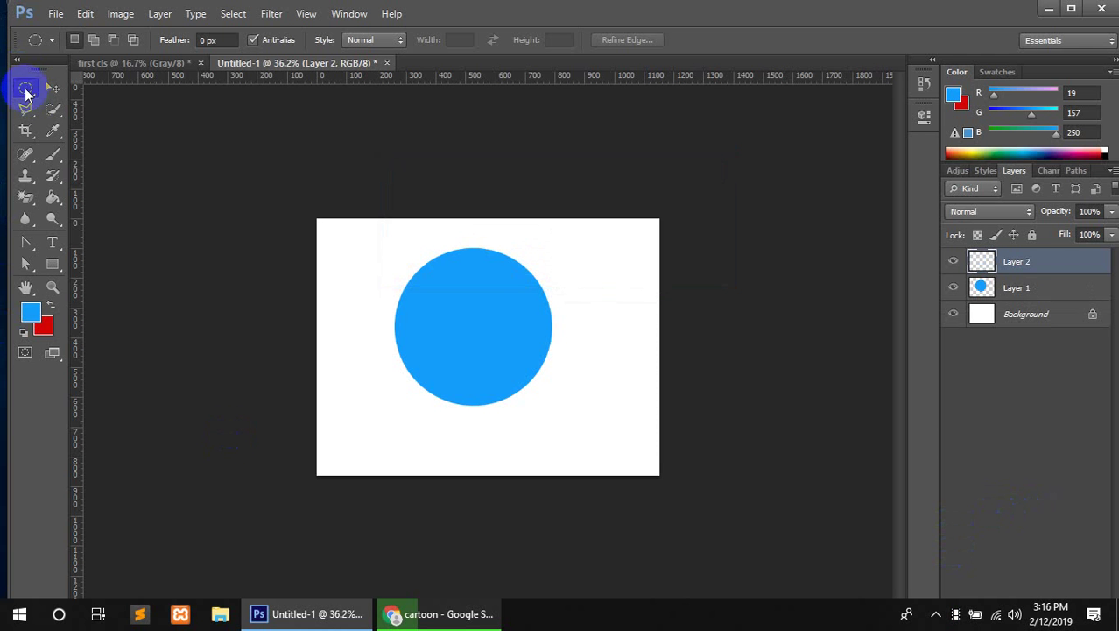
drag(429, 278, 447, 298)
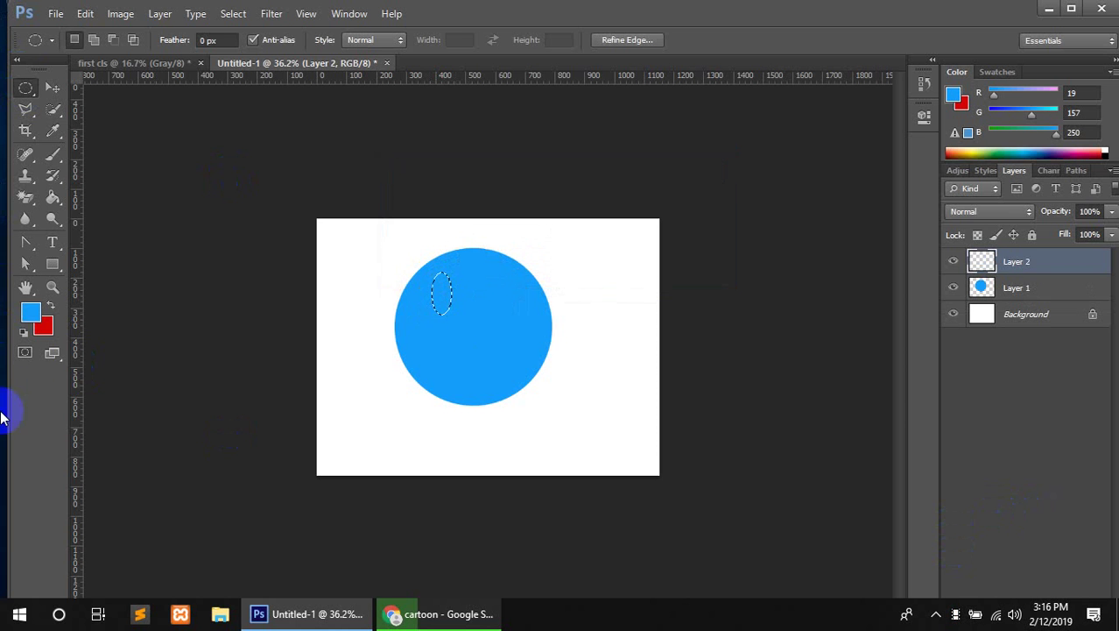
click(30, 313)
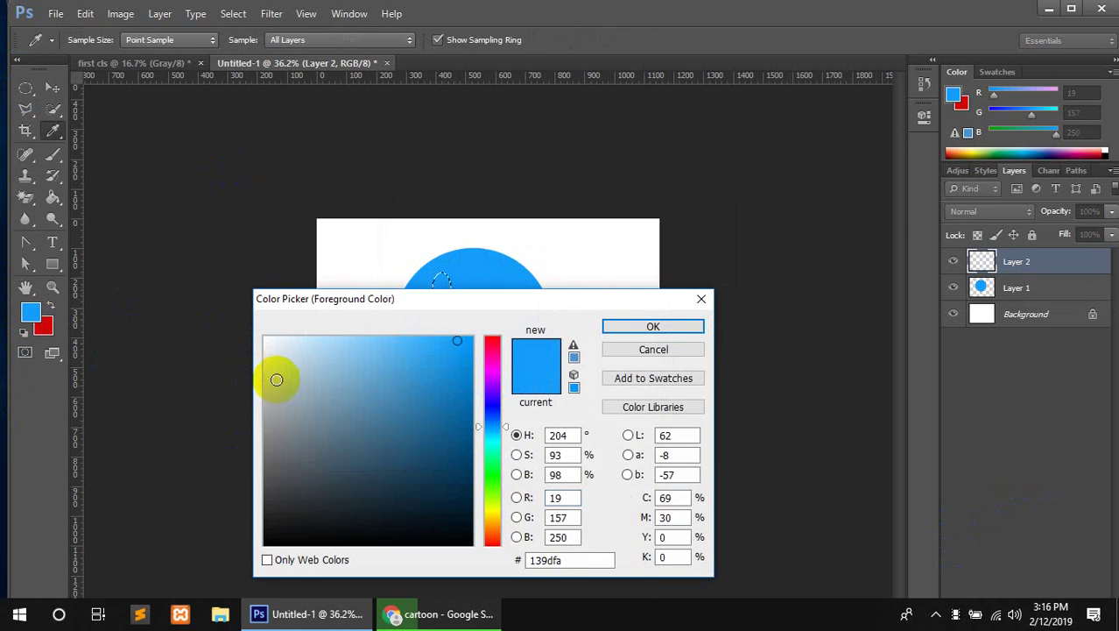
drag(275, 375, 232, 320)
click(614, 327)
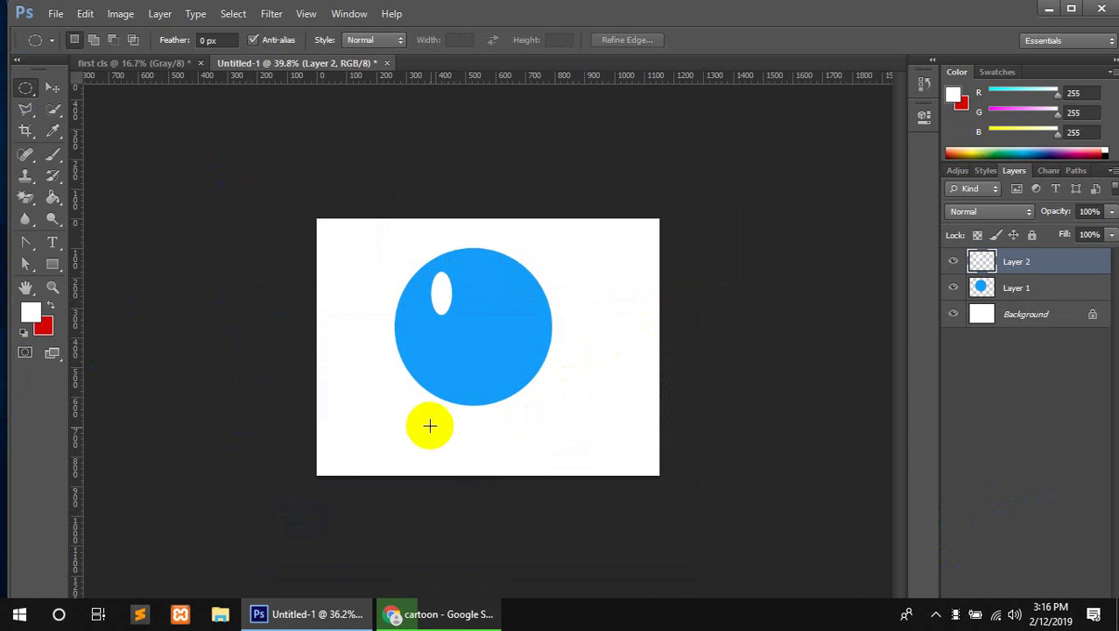
- On another new layer, fill a smaller upright ellipse at the white eye's right edge with near-black (RGB 1, 4, 6) and deselect
scroll(429, 424, up, 5)
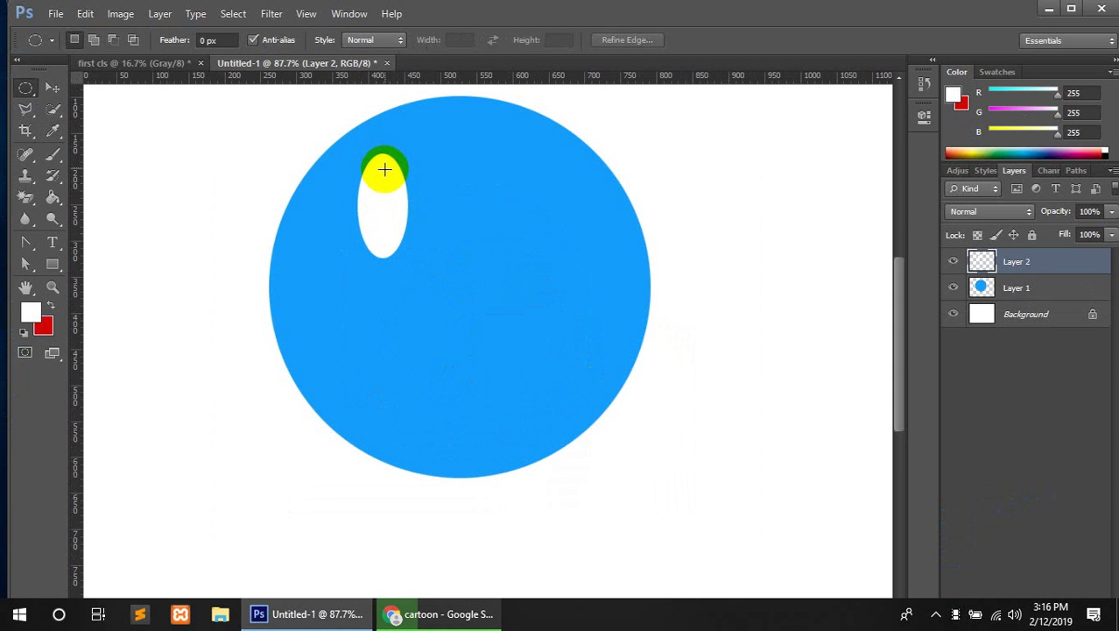
drag(387, 169, 408, 233)
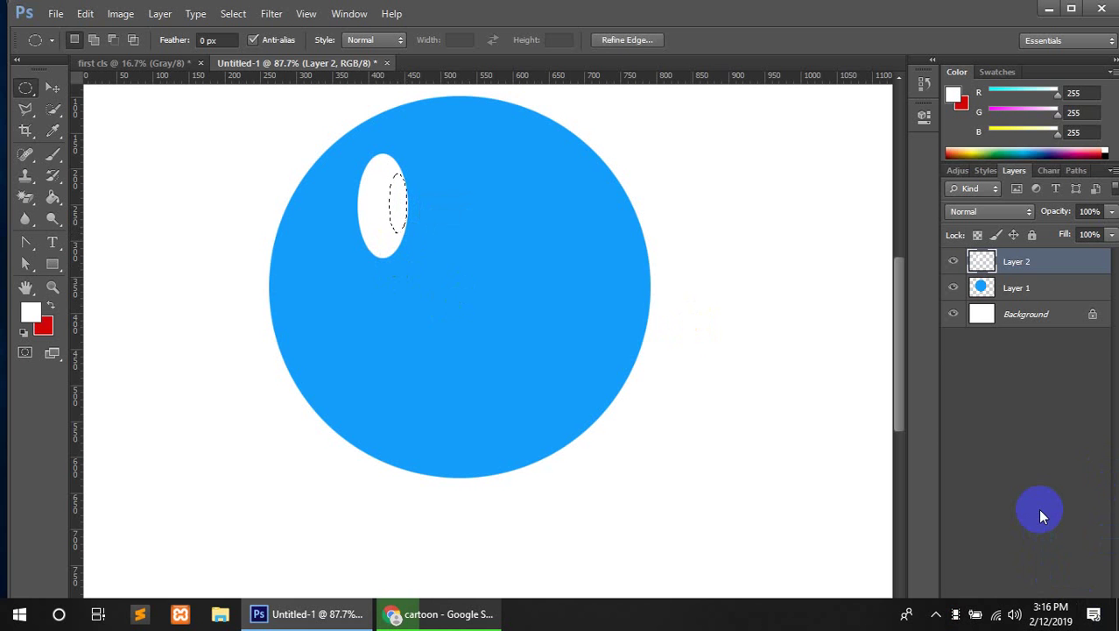
key(ctrl+shift+n)
key(Return)
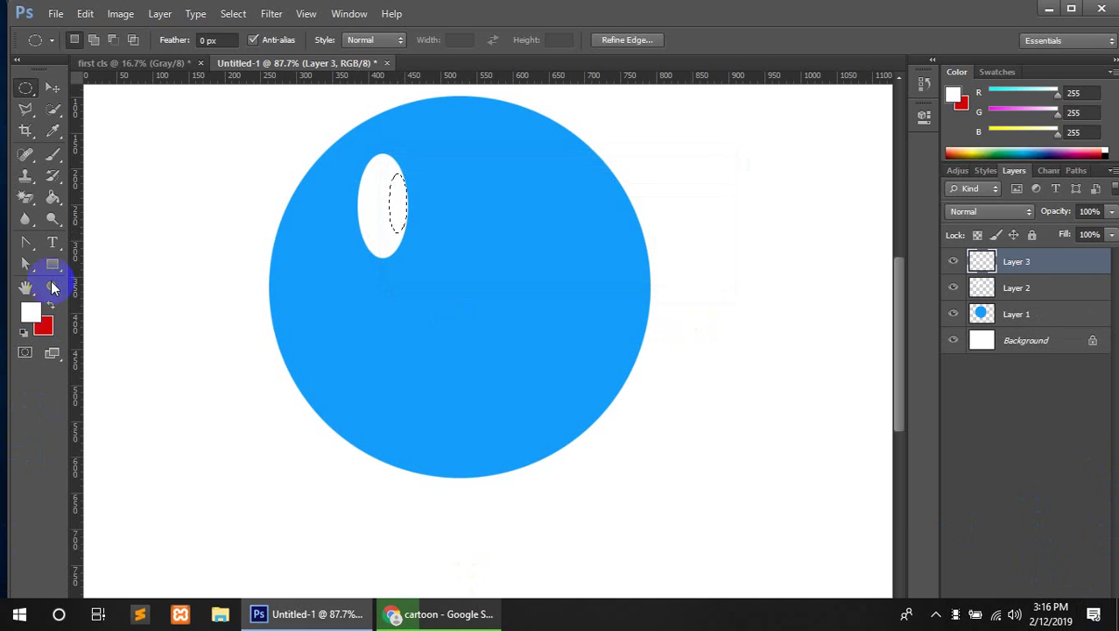
click(32, 313)
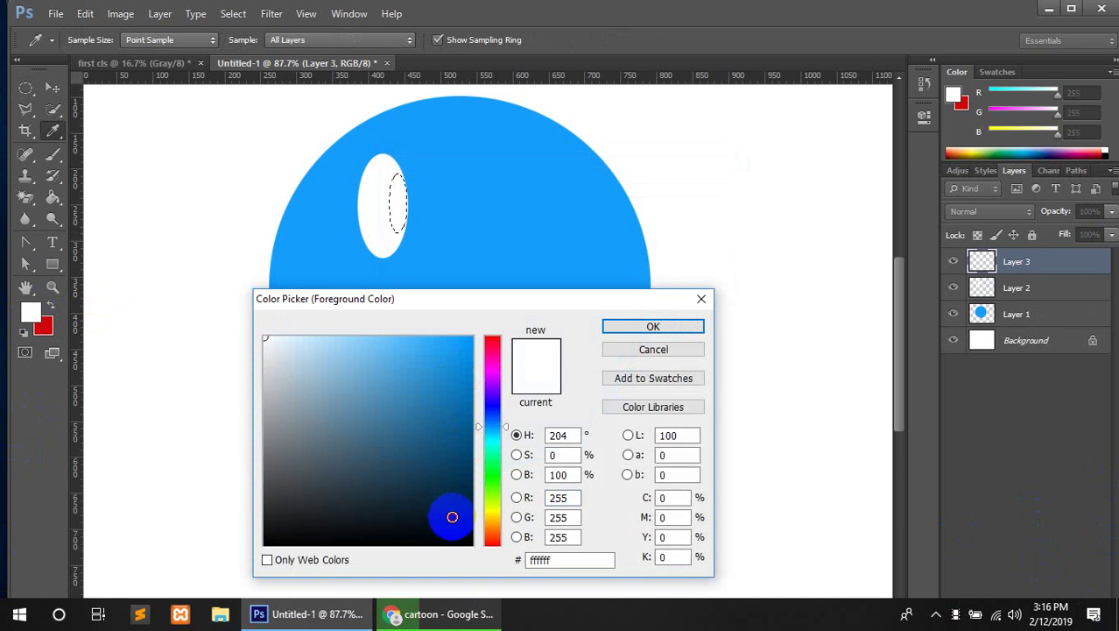
drag(451, 516, 451, 540)
click(652, 324)
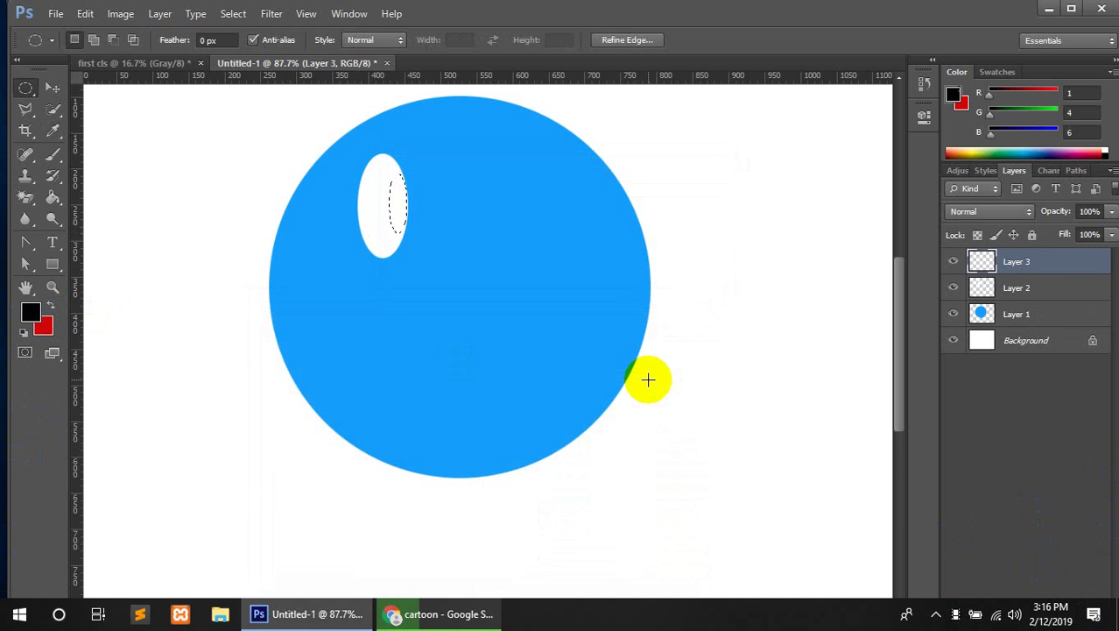
key(alt+BackSpace)
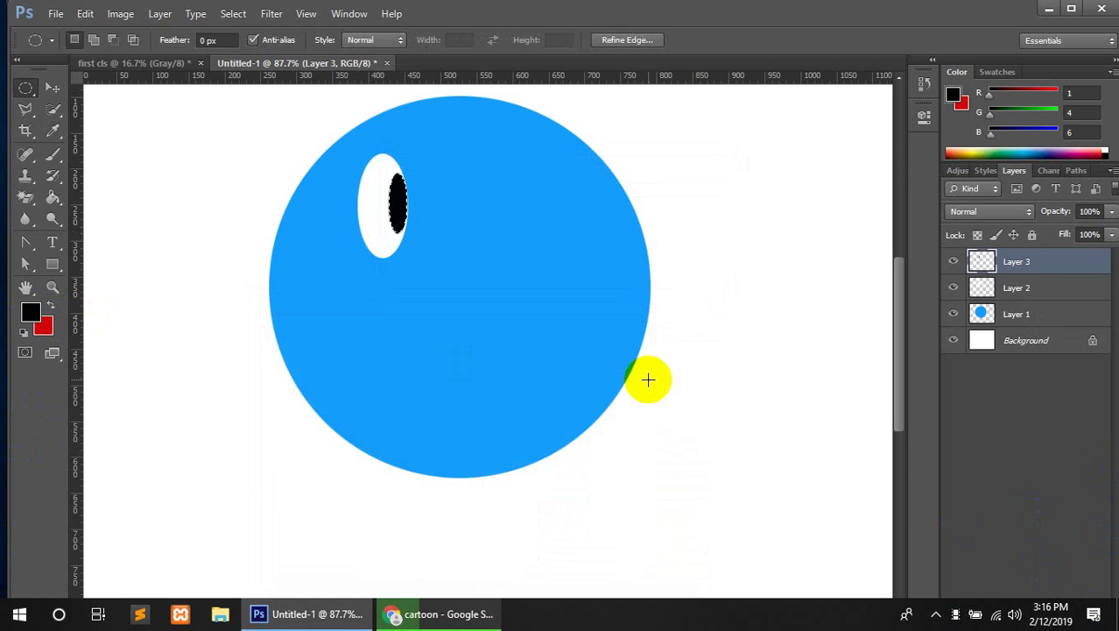
click(632, 378)
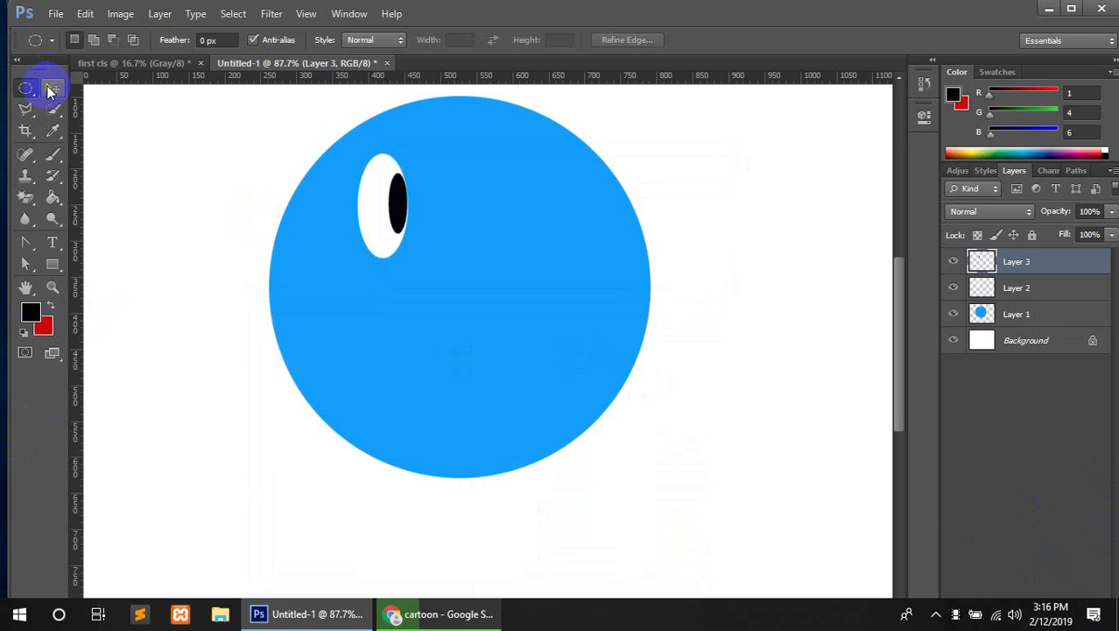
- Duplicate the eye white and pupil layers together and place the copied eye on the right half of the blue face
click(52, 87)
scroll(544, 399, down, 3)
drag(484, 299, 558, 263)
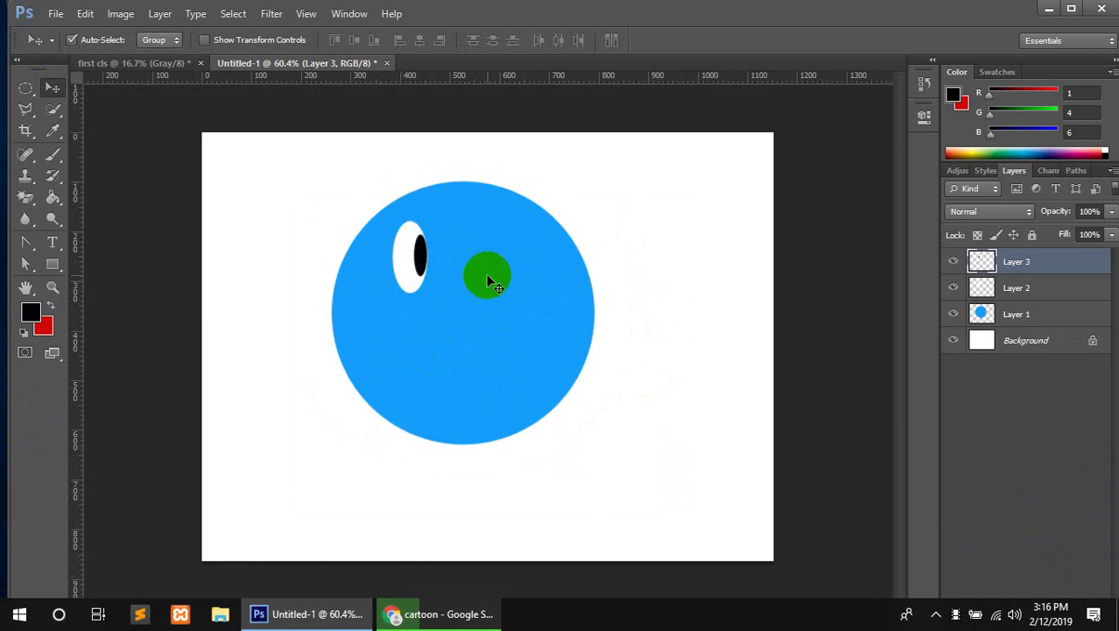
drag(488, 278, 1032, 304)
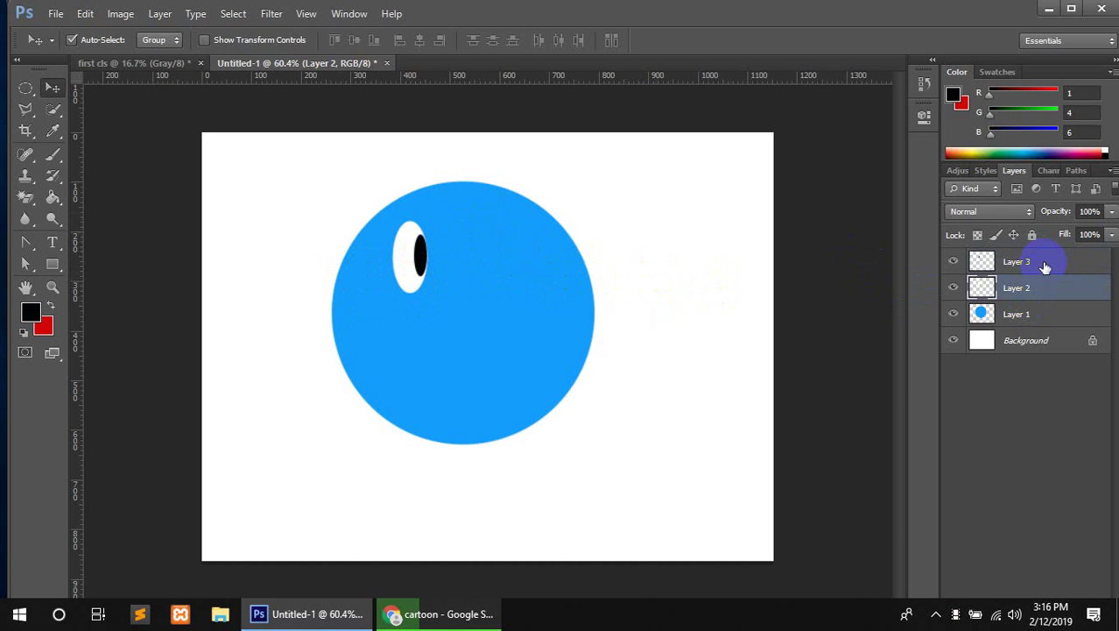
drag(1034, 263, 542, 338)
drag(528, 298, 509, 259)
- Select both copied eye layers and inspect the context options available on the right eye
click(1069, 265)
ctrl+click(1050, 288)
right_click(508, 241)
right_click(509, 246)
right_click(509, 260)
click(1020, 289)
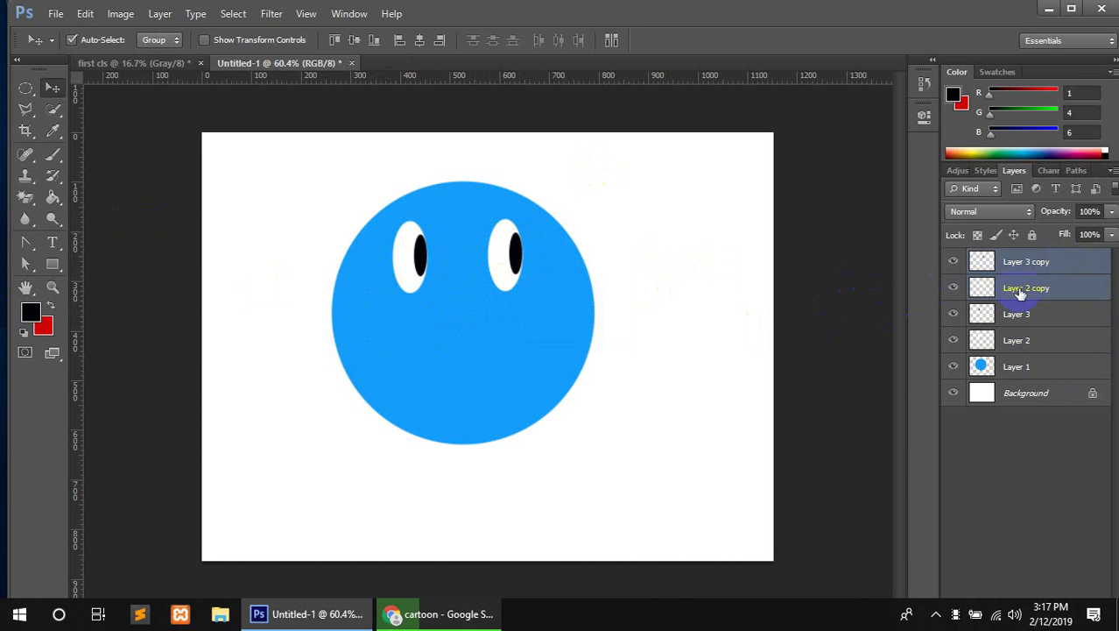
- Reselect Layer 3 copy and Layer 2 copy, show transform controls, and check the right eye's context options
click(1026, 262)
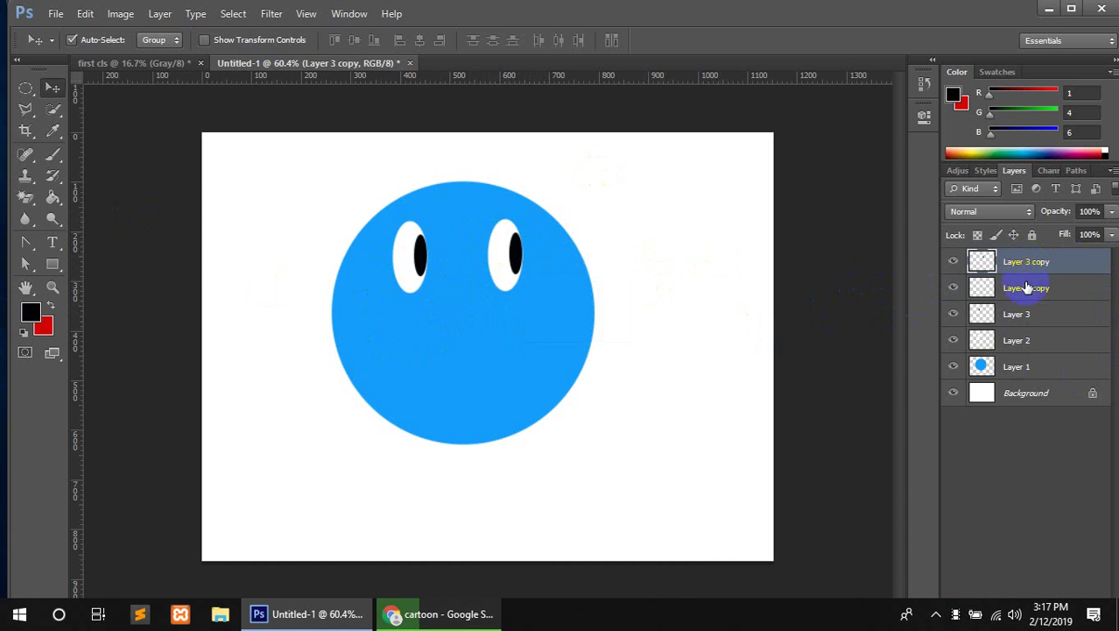
shift+click(1027, 288)
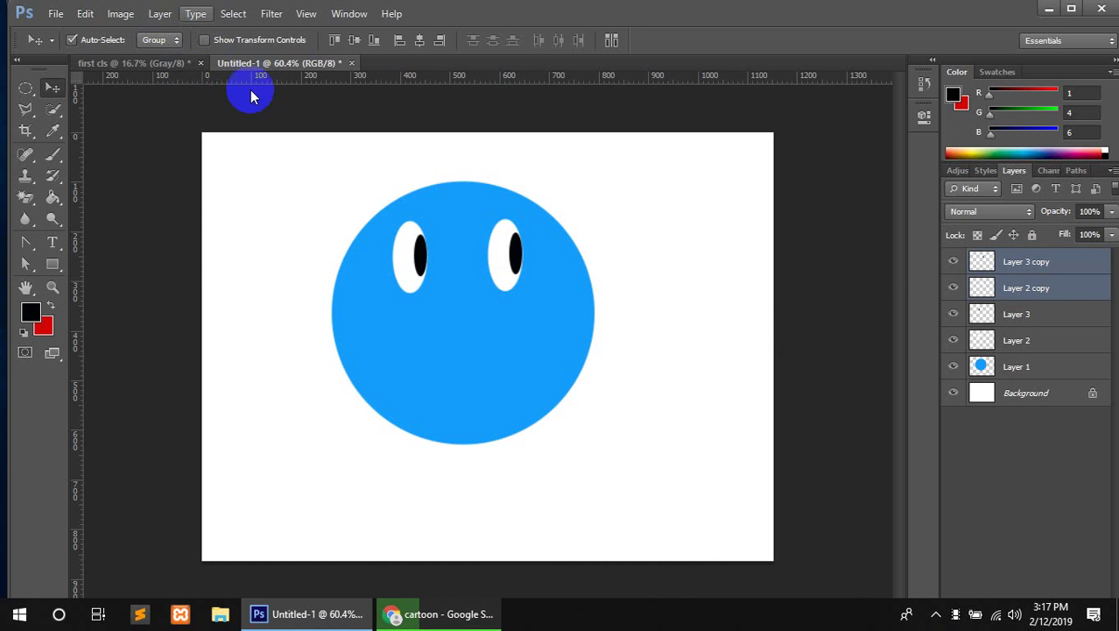
click(497, 251)
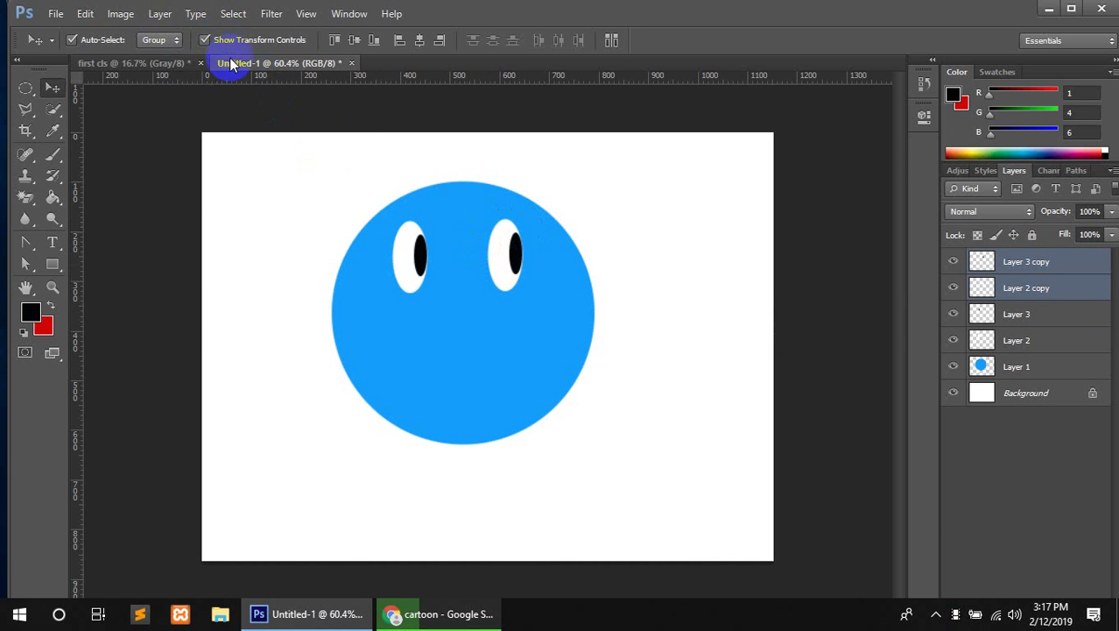
click(508, 254)
right_click(508, 254)
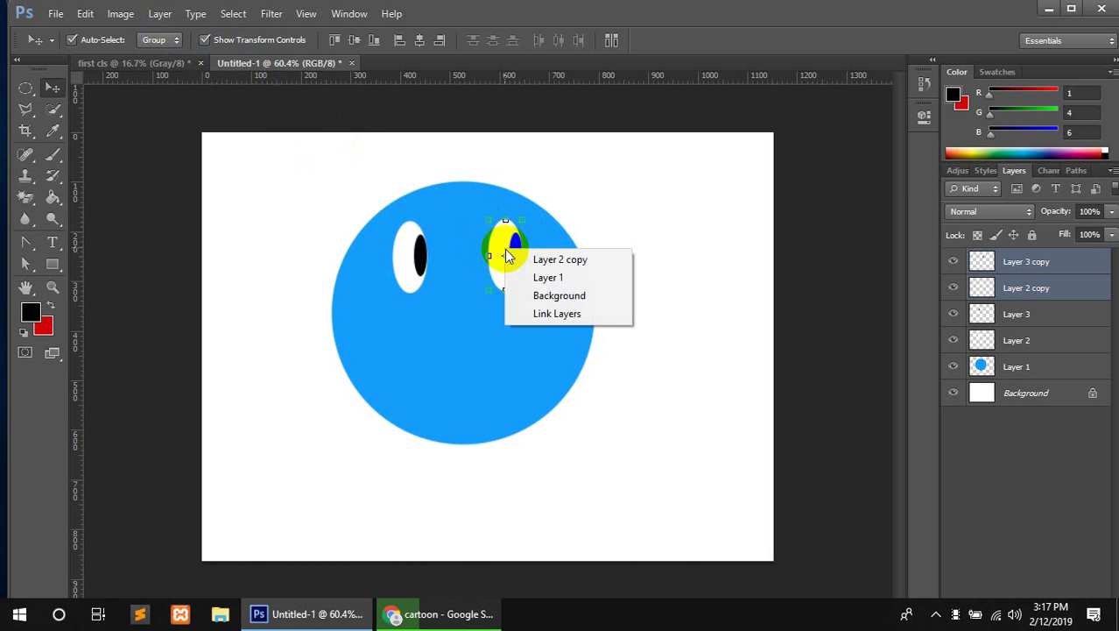
click(600, 370)
key(ctrl+minus)
drag(639, 437, 500, 320)
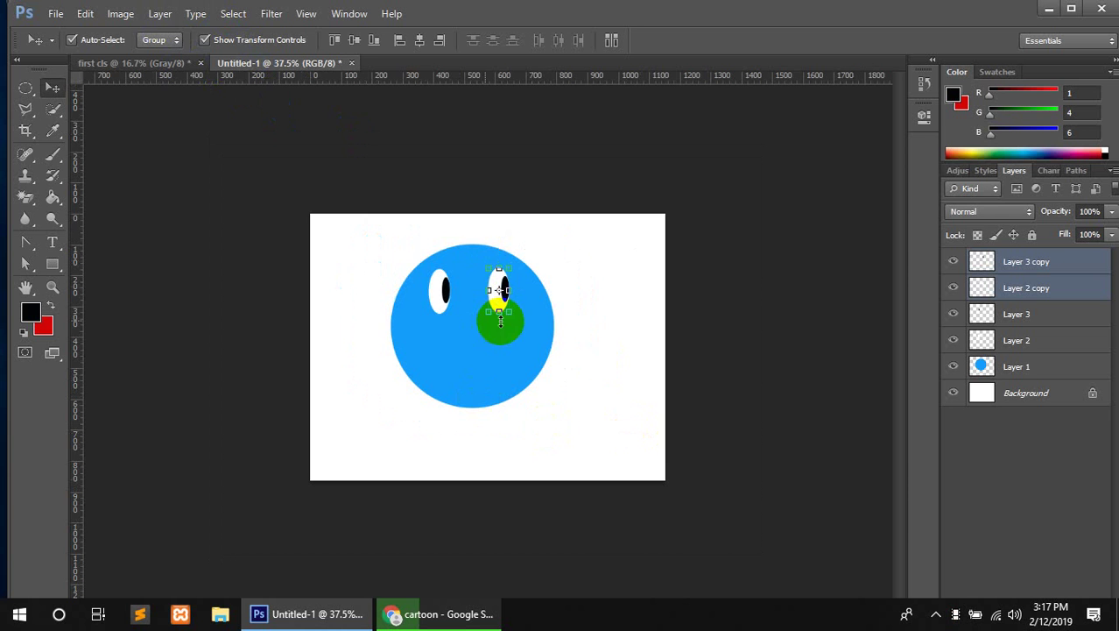
- Hide the transform controls, set auto-select to Layer, and check the layer options listed at the right eye
click(207, 40)
click(158, 40)
click(162, 75)
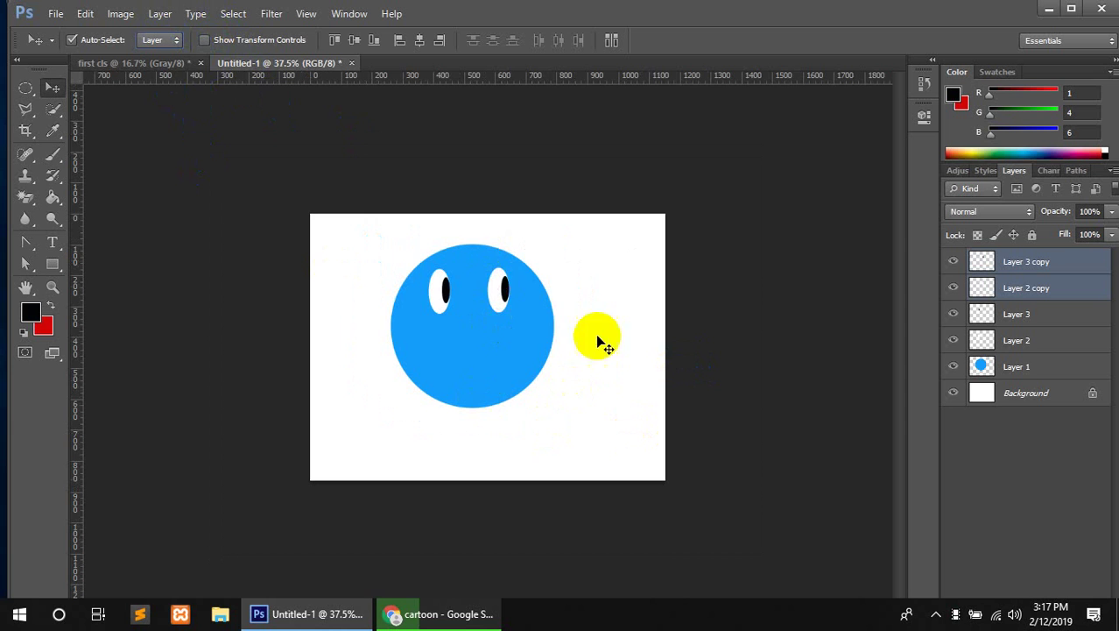
click(508, 289)
right_click(497, 287)
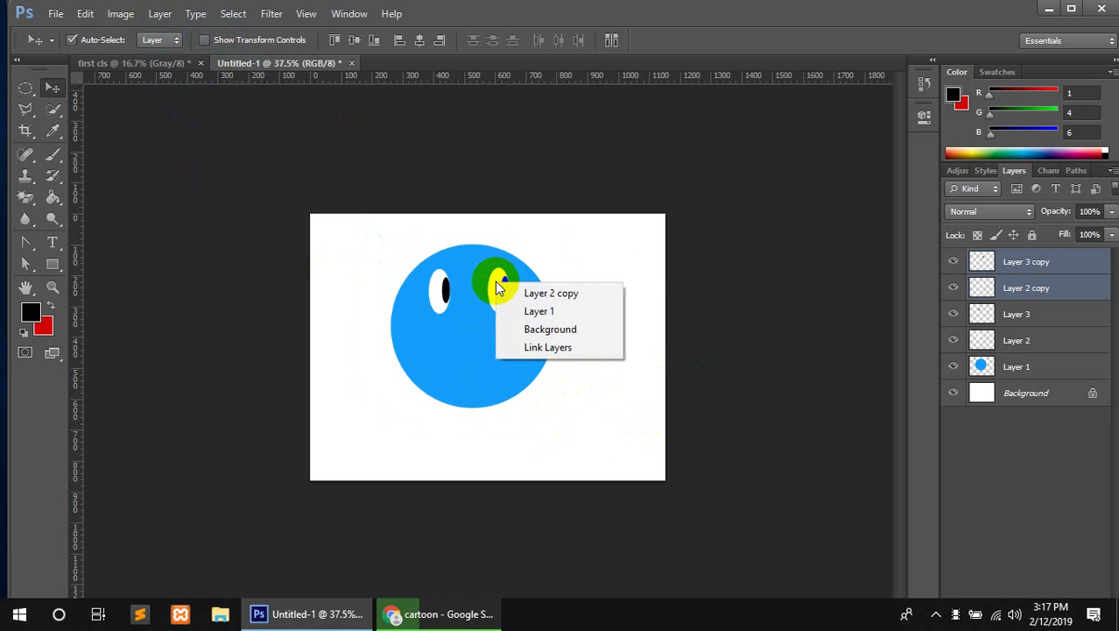
drag(496, 291, 497, 300)
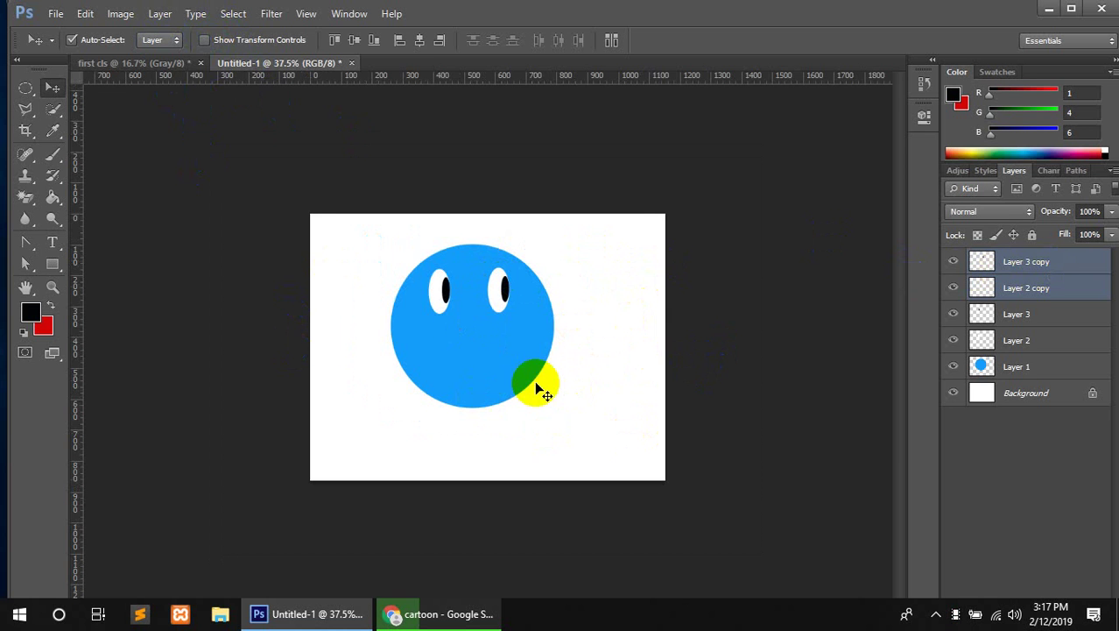
- Flip the copied right eye horizontally with Free Transform and apply the transformation
scroll(536, 386, up, 3)
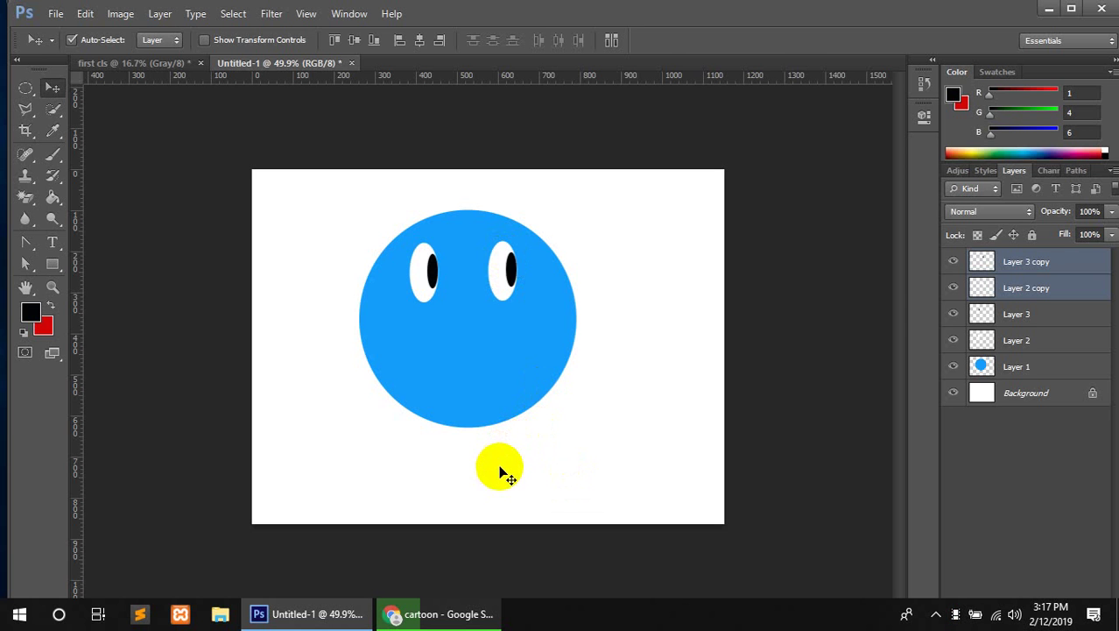
key(ctrl+t)
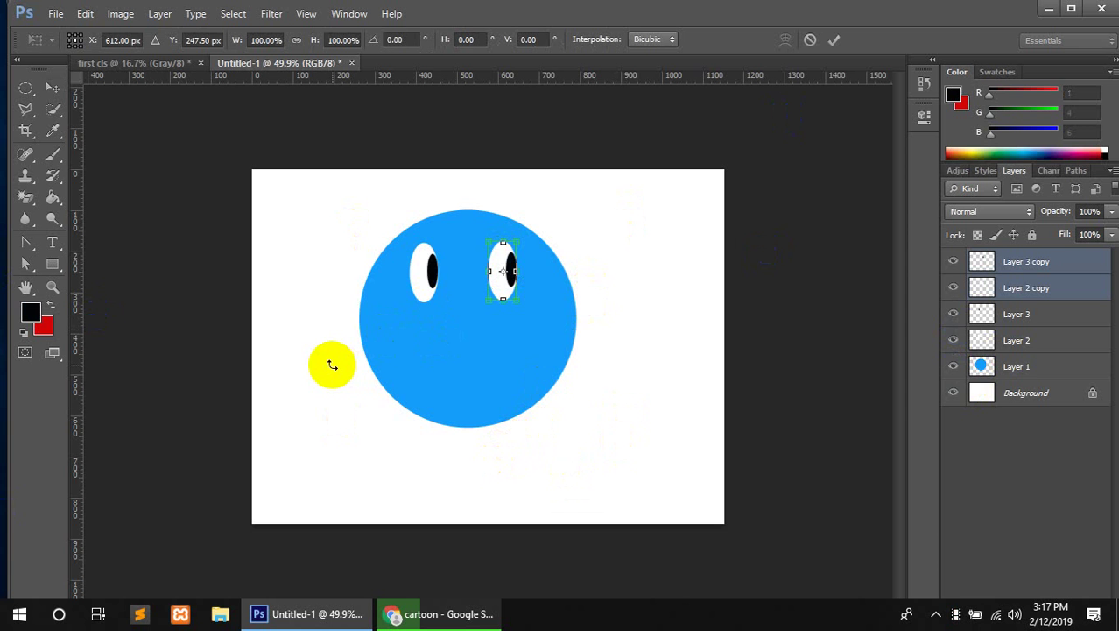
right_click(505, 255)
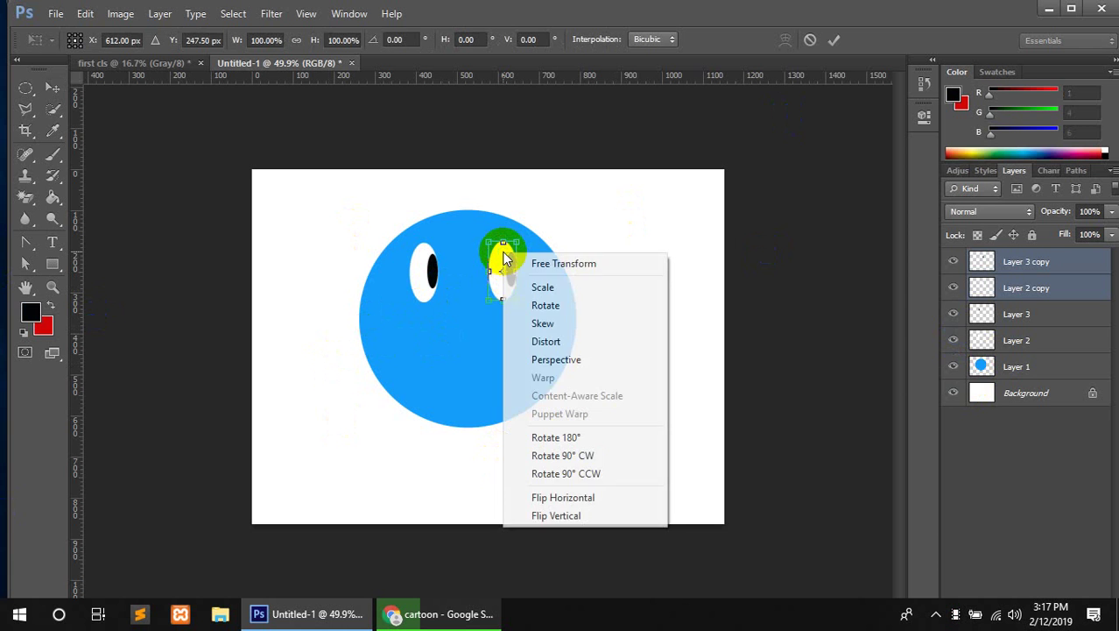
click(598, 505)
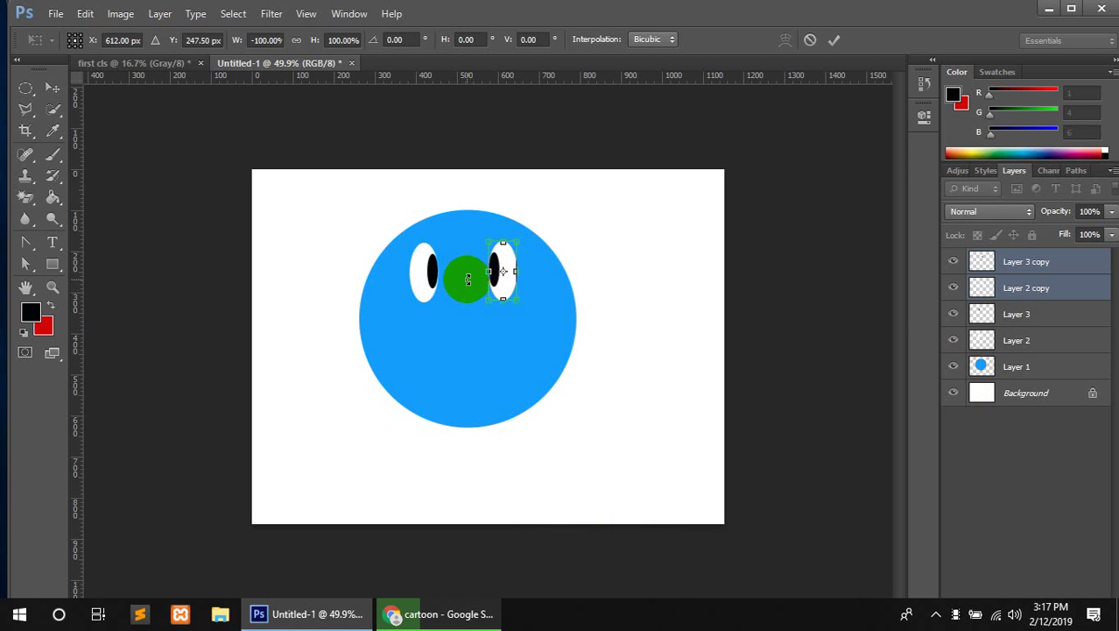
click(833, 39)
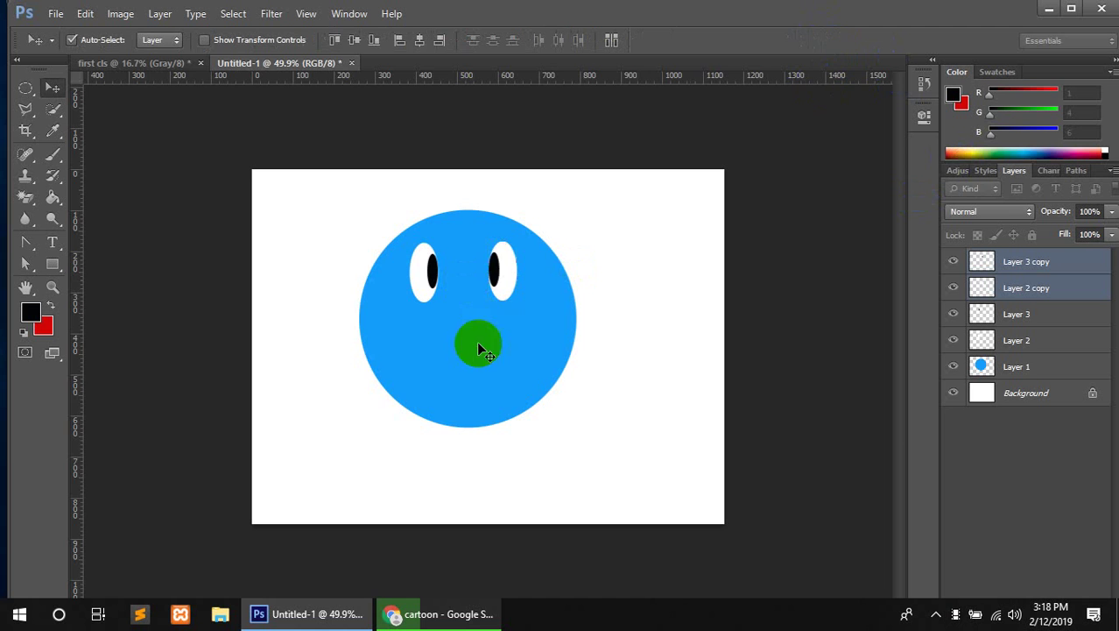
drag(477, 348, 757, 489)
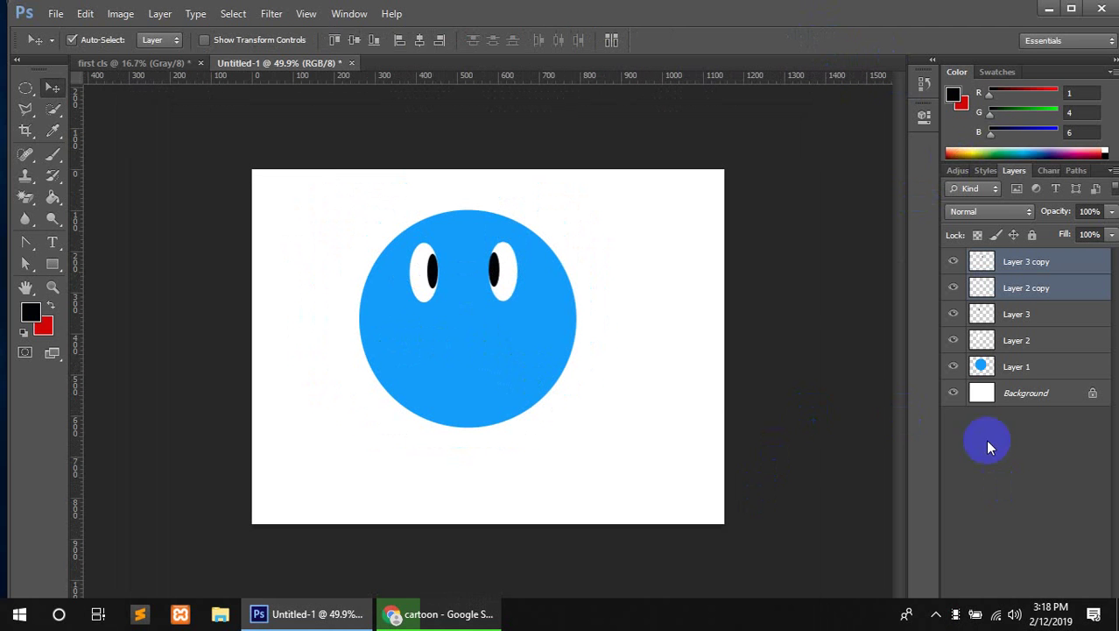
- On a new layer above Layer 3 copy, fill a small horizontal ellipse below the eyes with red (RGB 210, 5, 5) as the nose
click(986, 262)
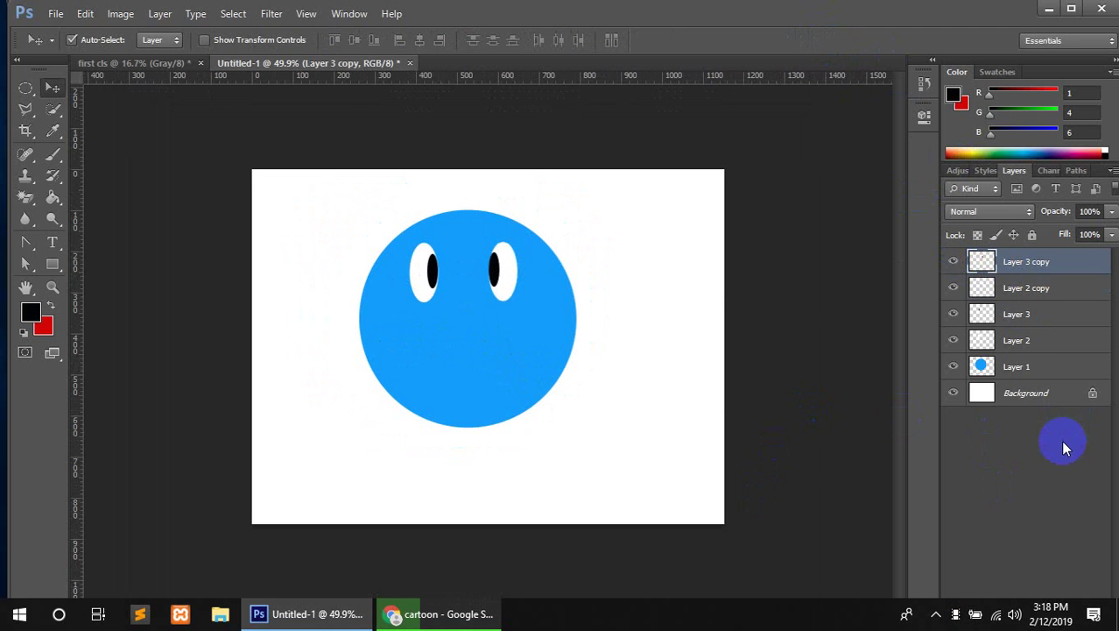
key(ctrl+shift+n)
key(Return)
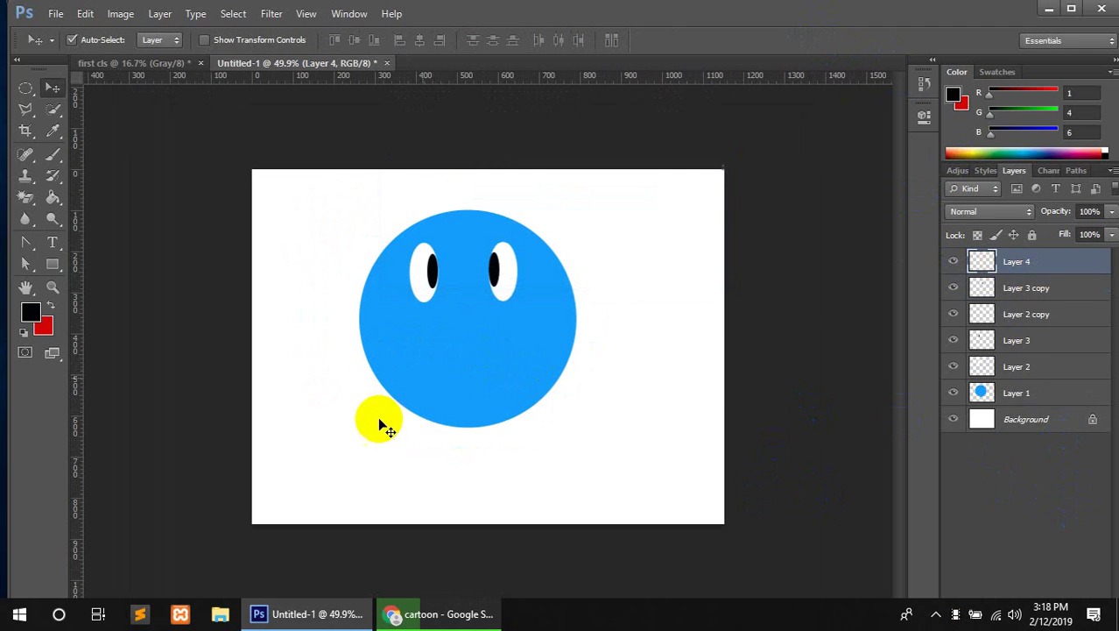
scroll(380, 425, up, 2)
click(25, 91)
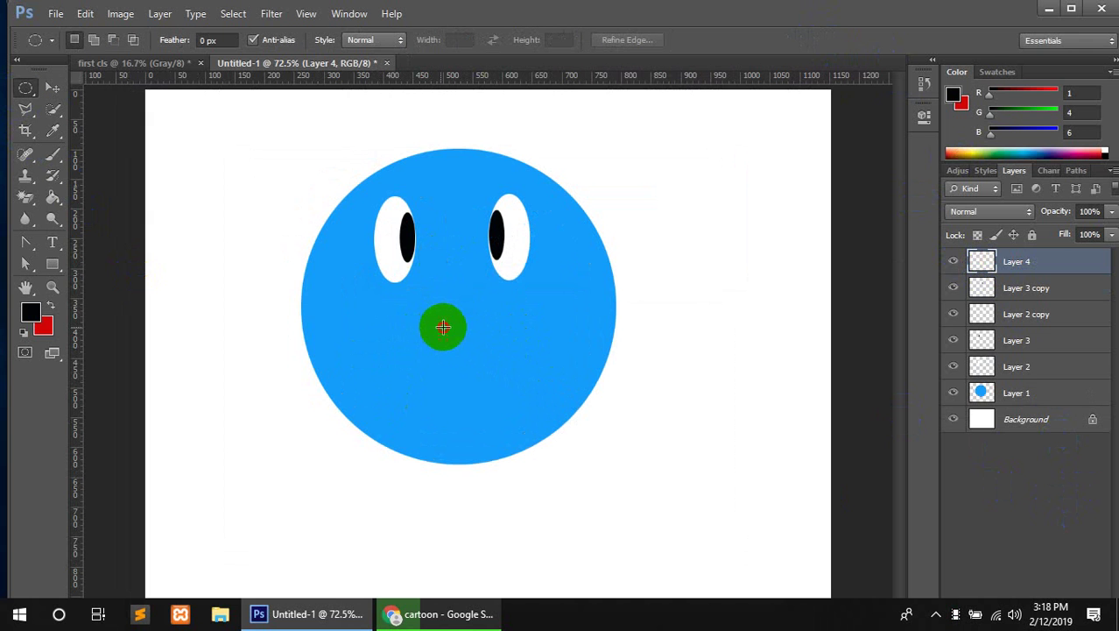
drag(443, 327, 482, 350)
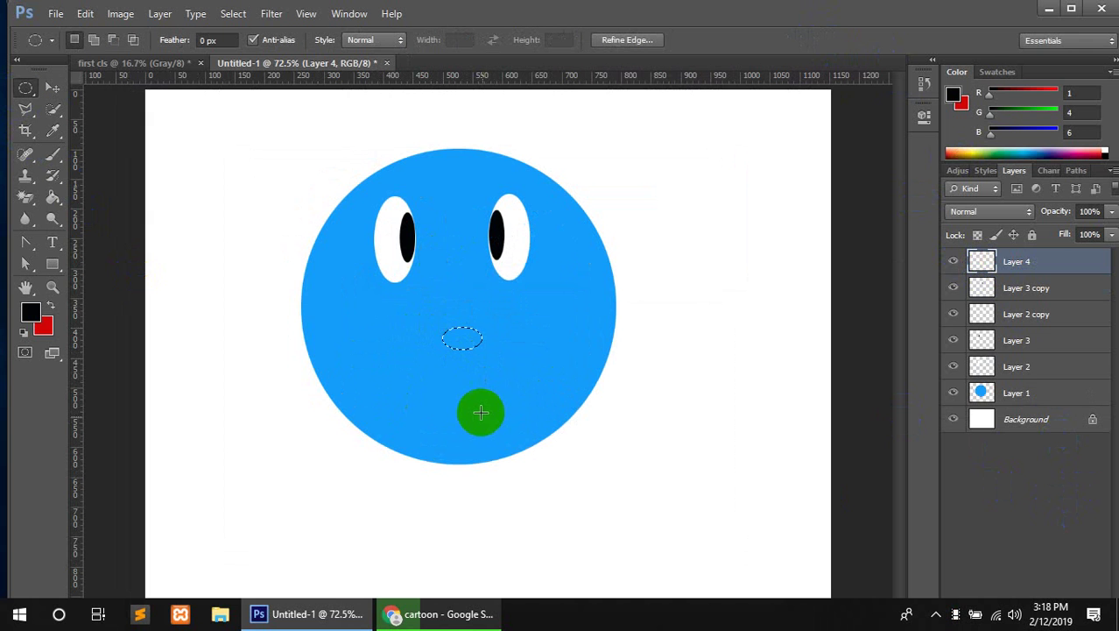
click(51, 304)
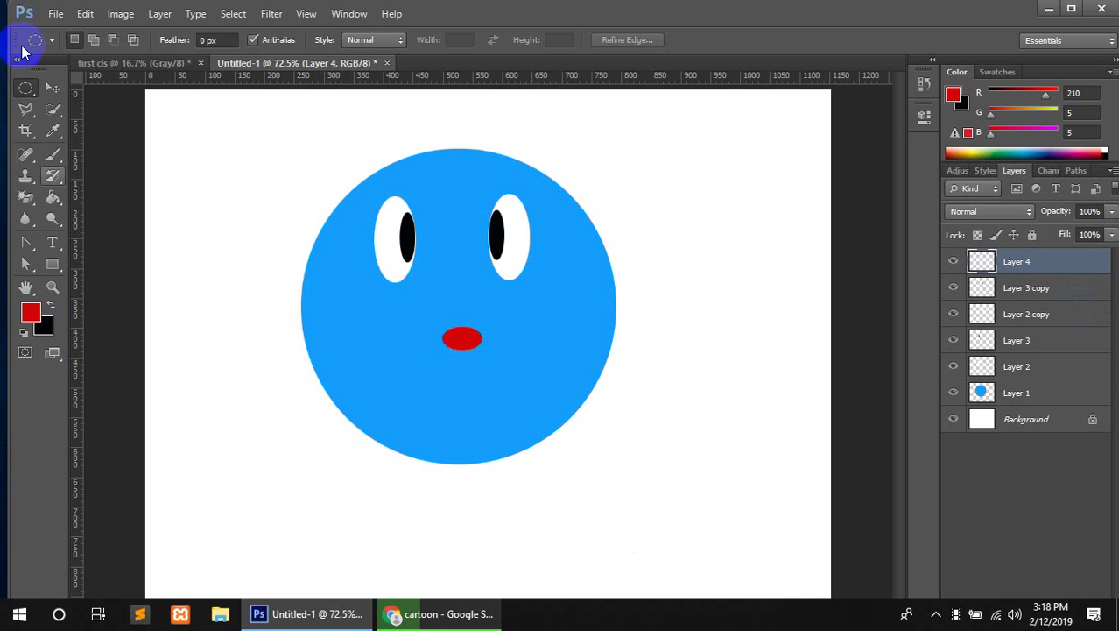
- Move the red nose about 6 px left and 4 px up to centre it on the face
click(52, 90)
click(445, 364)
drag(462, 341, 461, 338)
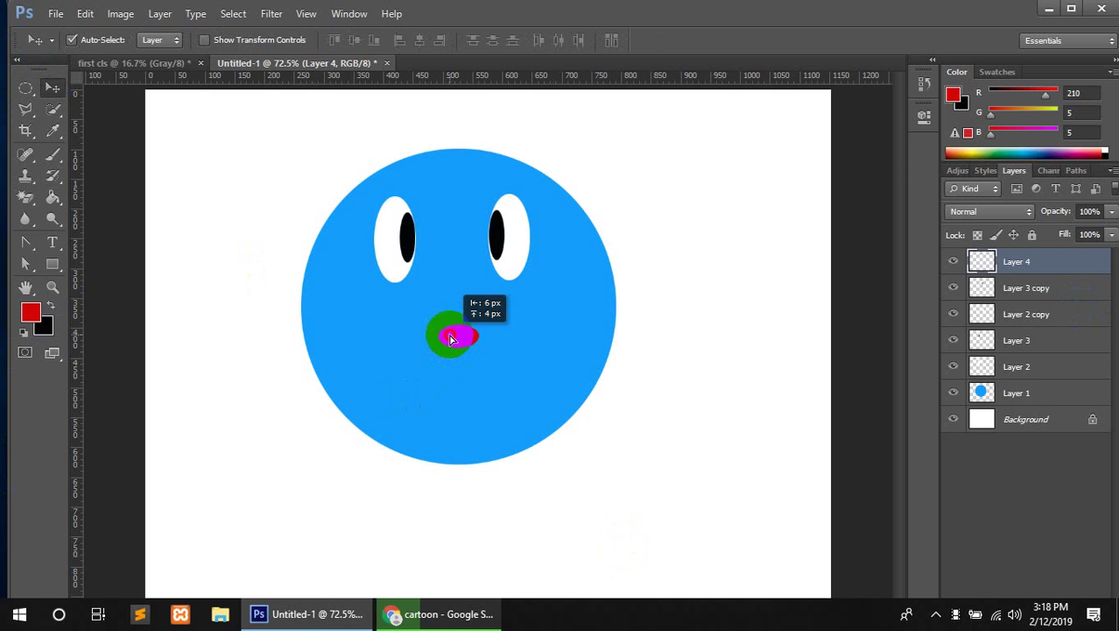
- Make a wide elliptical selection for the mouth centred below the nose and add a new layer for it
drag(24, 95, 86, 96)
click(91, 103)
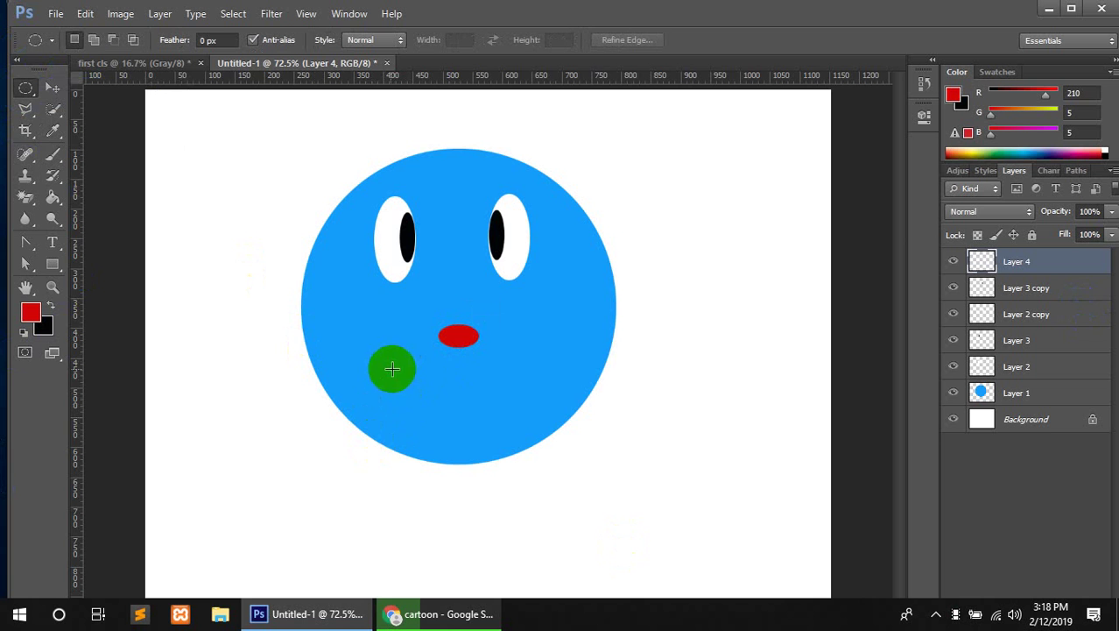
drag(379, 368, 534, 417)
drag(470, 399, 474, 399)
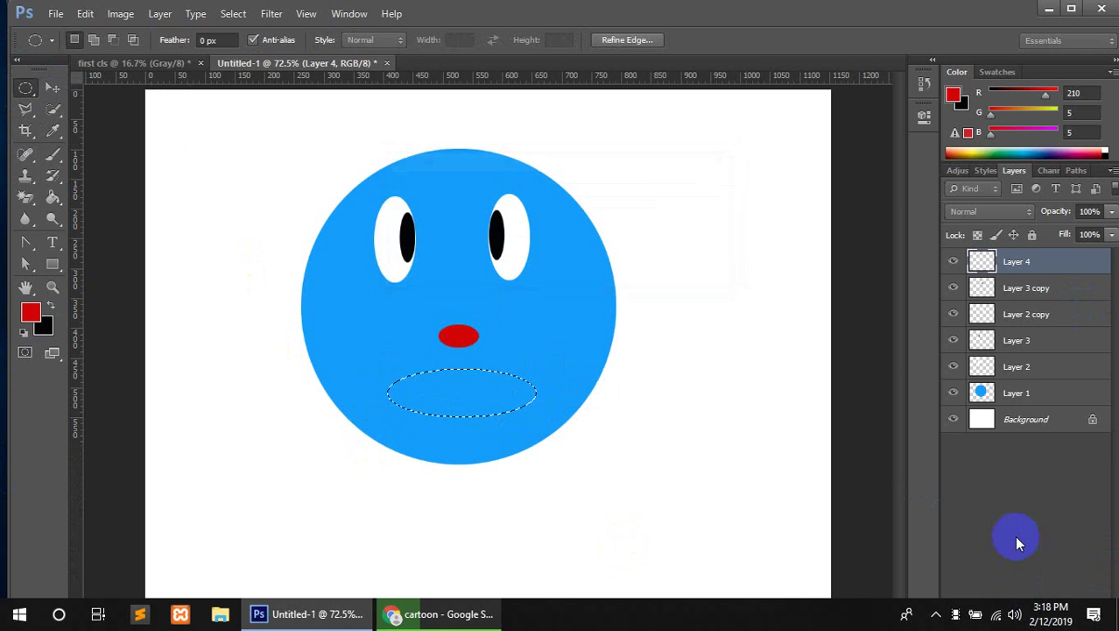
key(ctrl+shift+alt+n)
- Set the foreground colour to bright red (RGB 239, 24, 24), fill the mouth ellipse with it and deselect
click(31, 311)
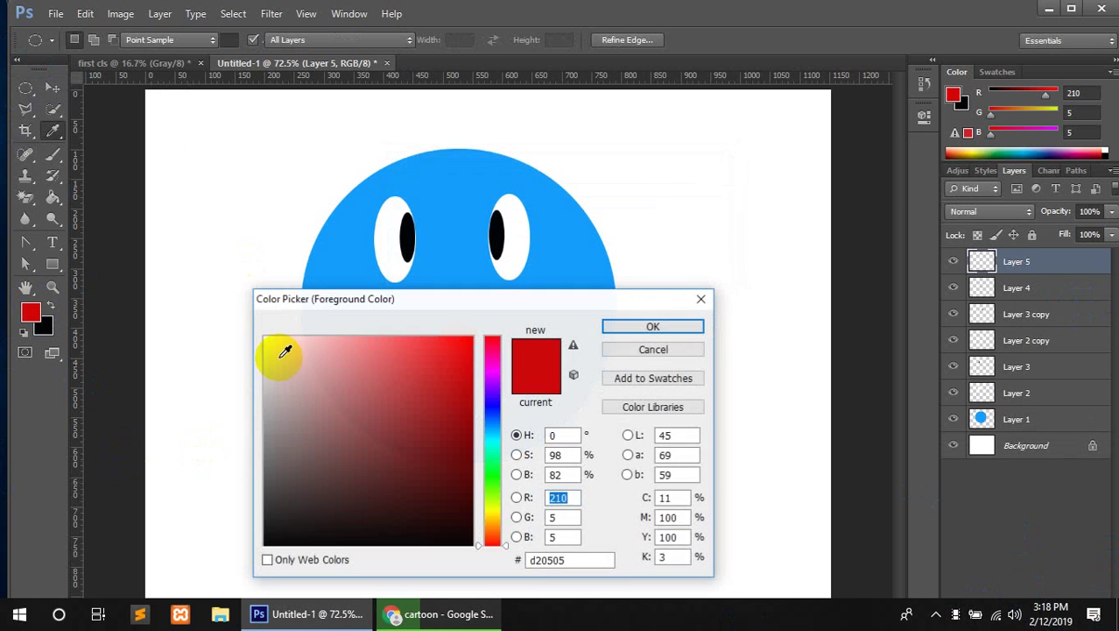
click(437, 357)
click(440, 340)
click(425, 363)
drag(381, 371, 336, 345)
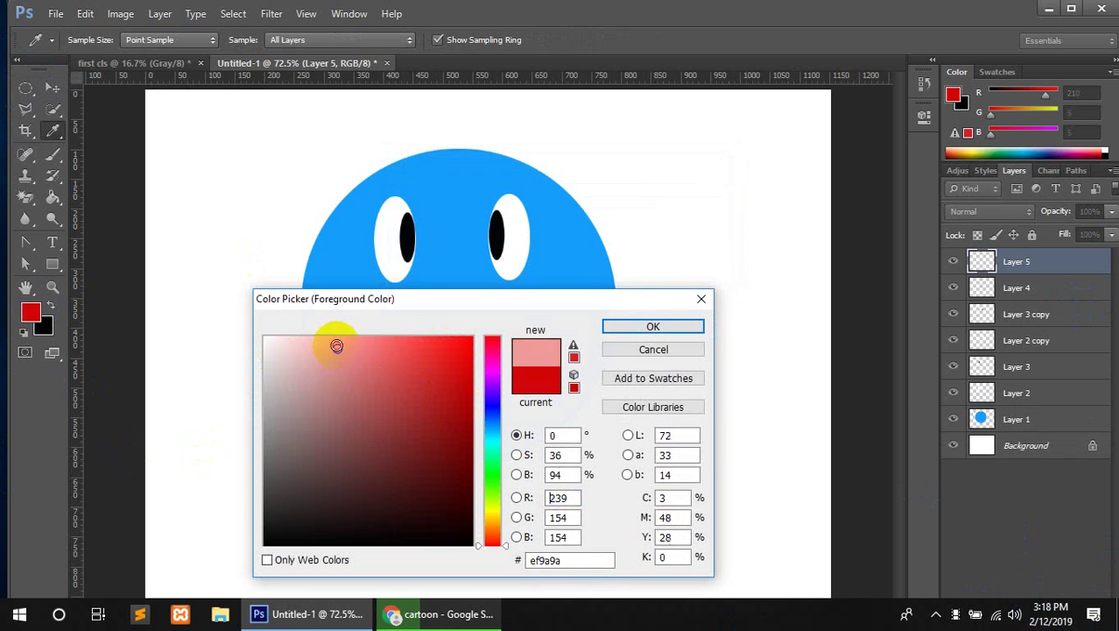
drag(490, 400, 493, 320)
click(452, 349)
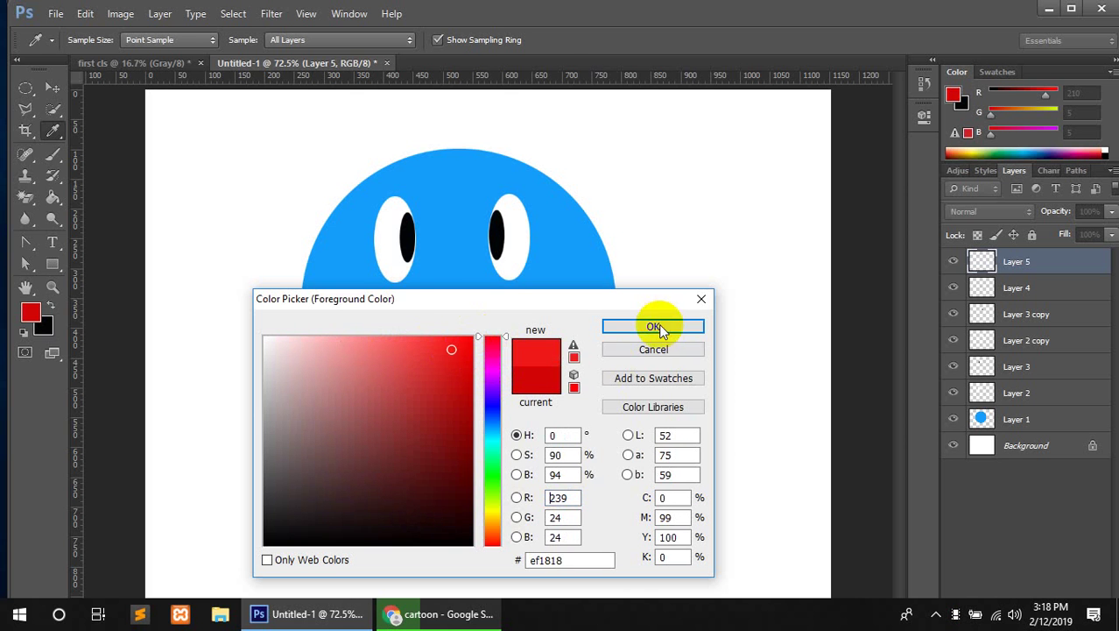
click(654, 327)
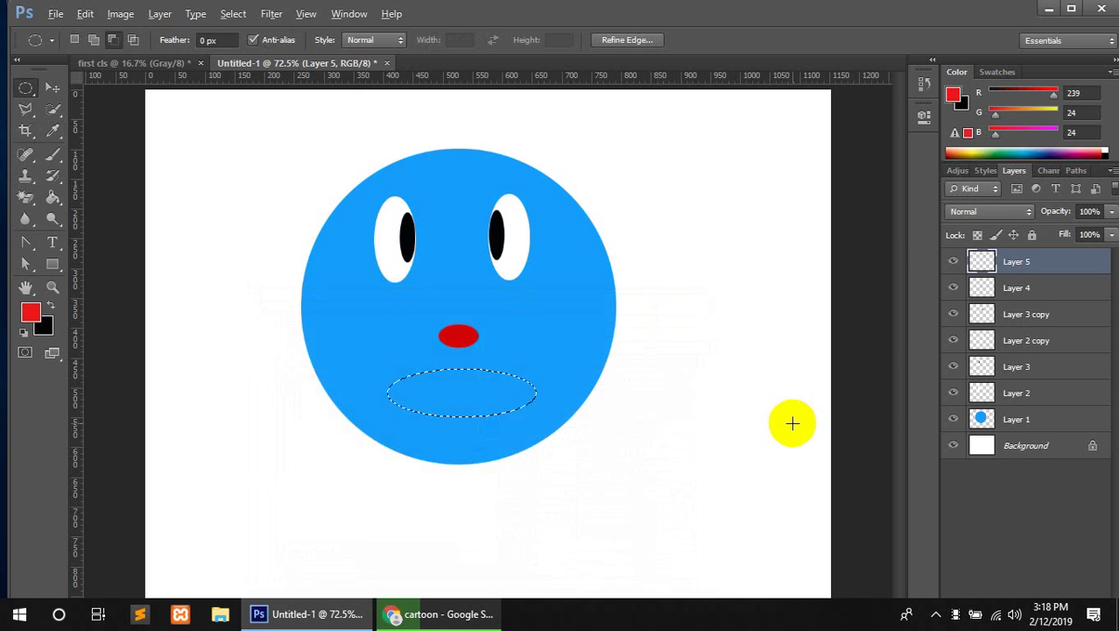
key(alt+BackSpace)
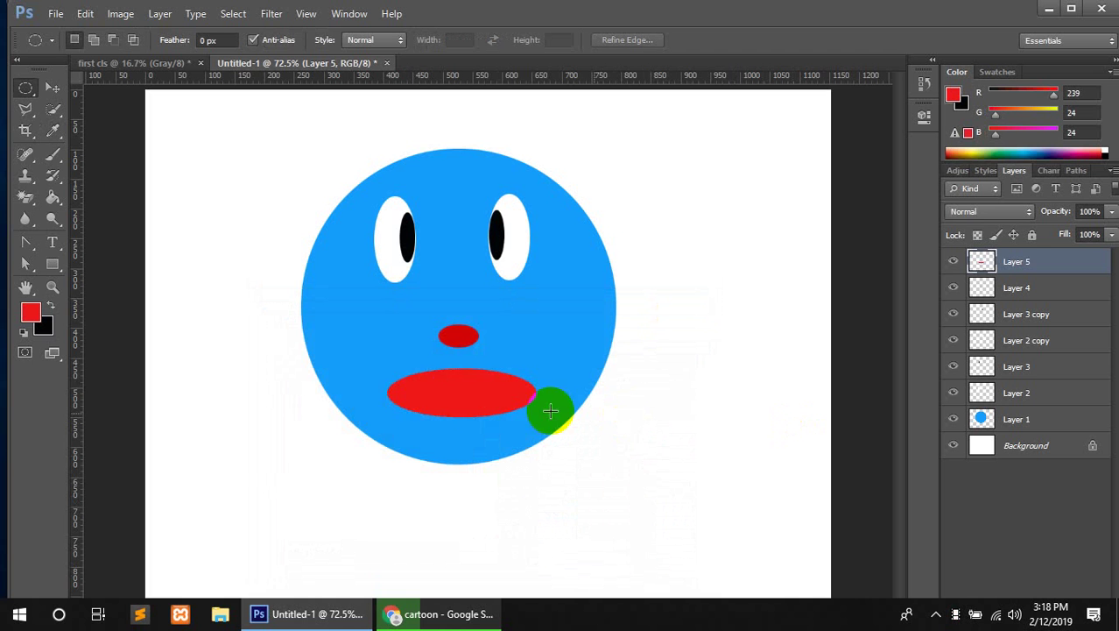
- Fill a thin horizontal ellipse inside the red mouth with magenta (RGB 239, 24, 216) and deselect
click(399, 386)
drag(399, 387, 531, 398)
click(32, 312)
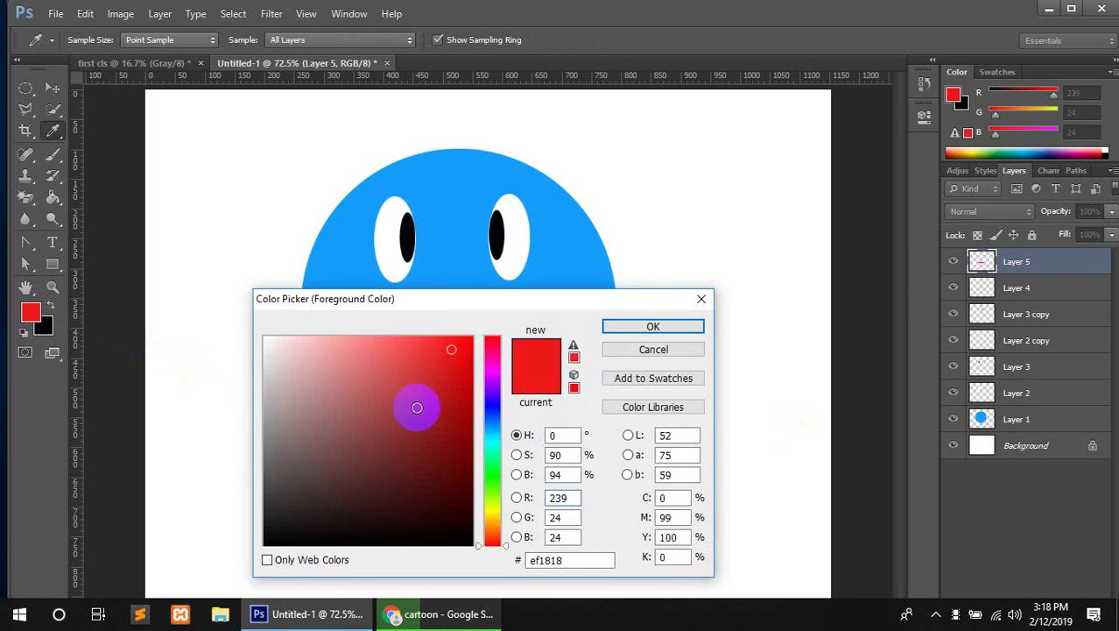
click(491, 366)
drag(490, 366, 475, 337)
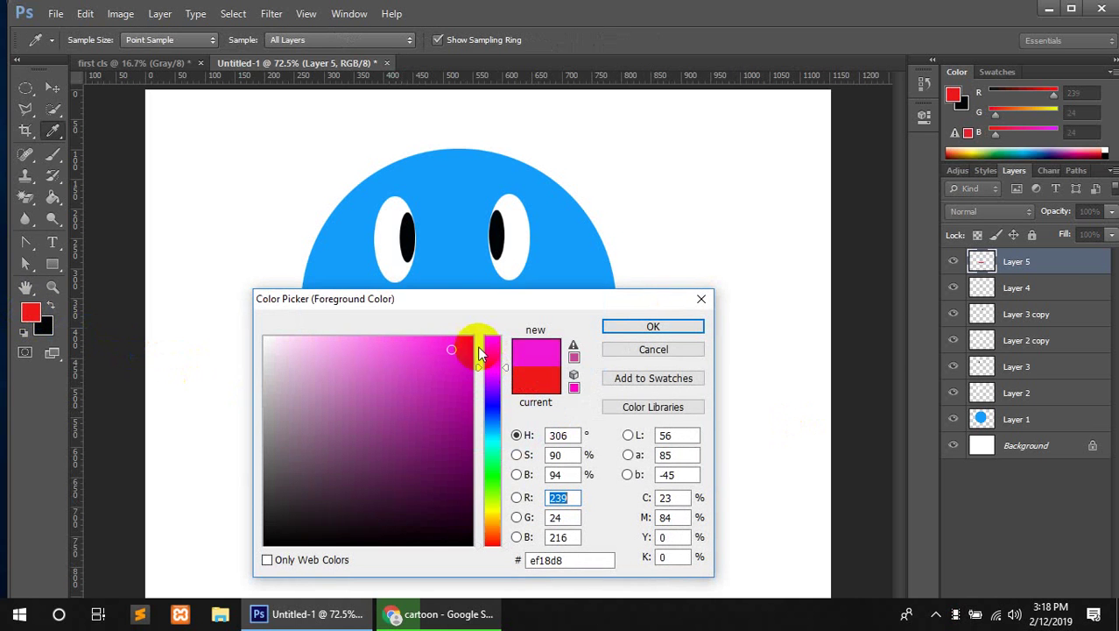
click(612, 326)
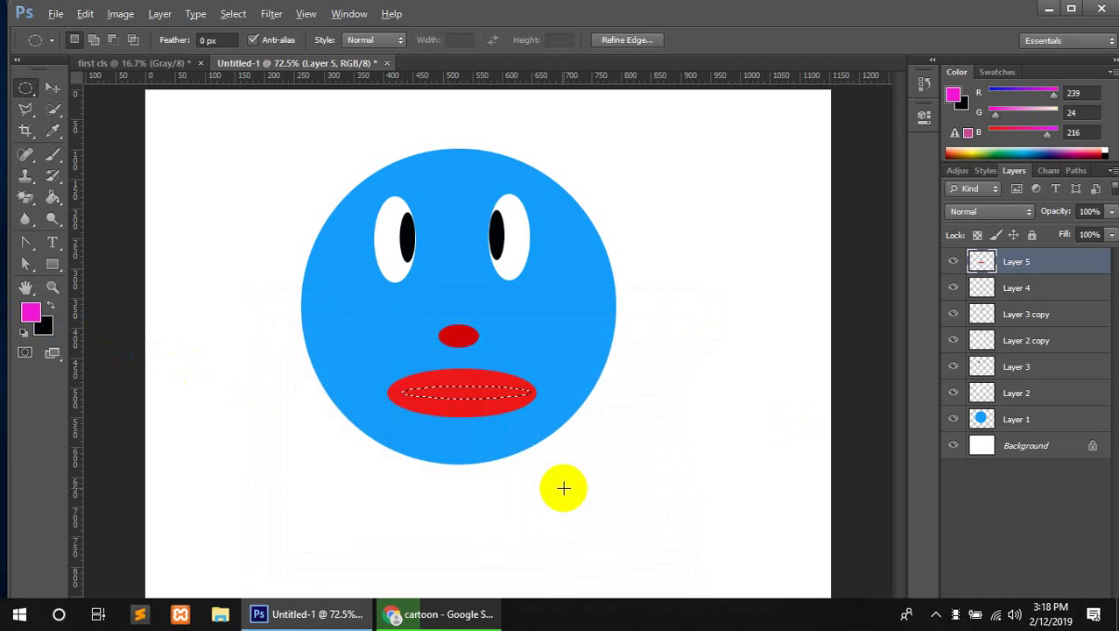
key(alt+BackSpace)
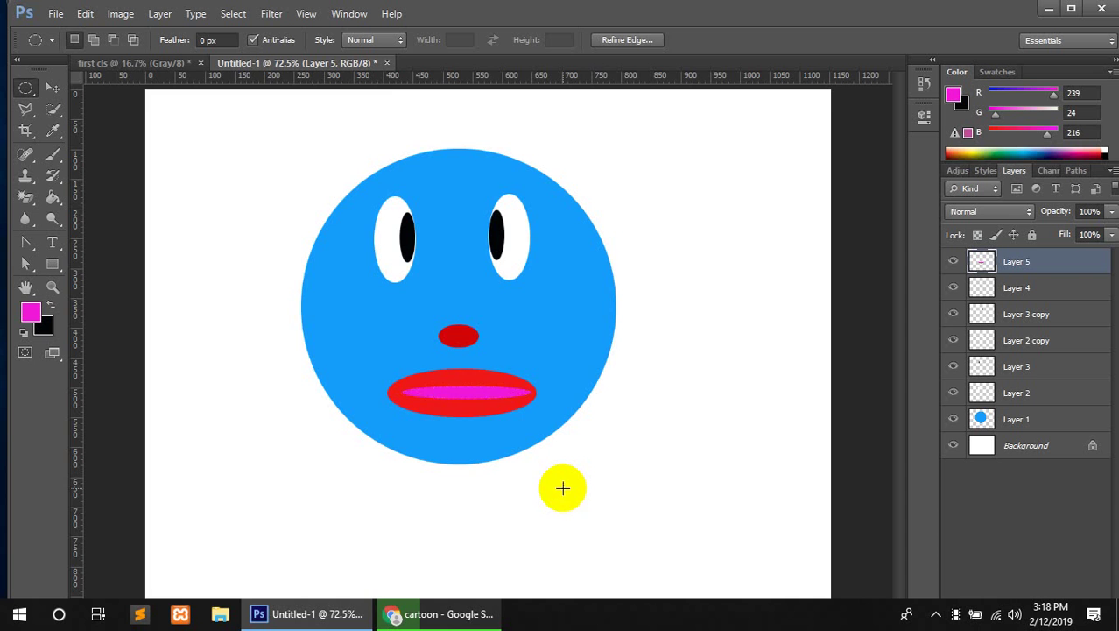
key(ctrl+d)
scroll(559, 489, down, 3)
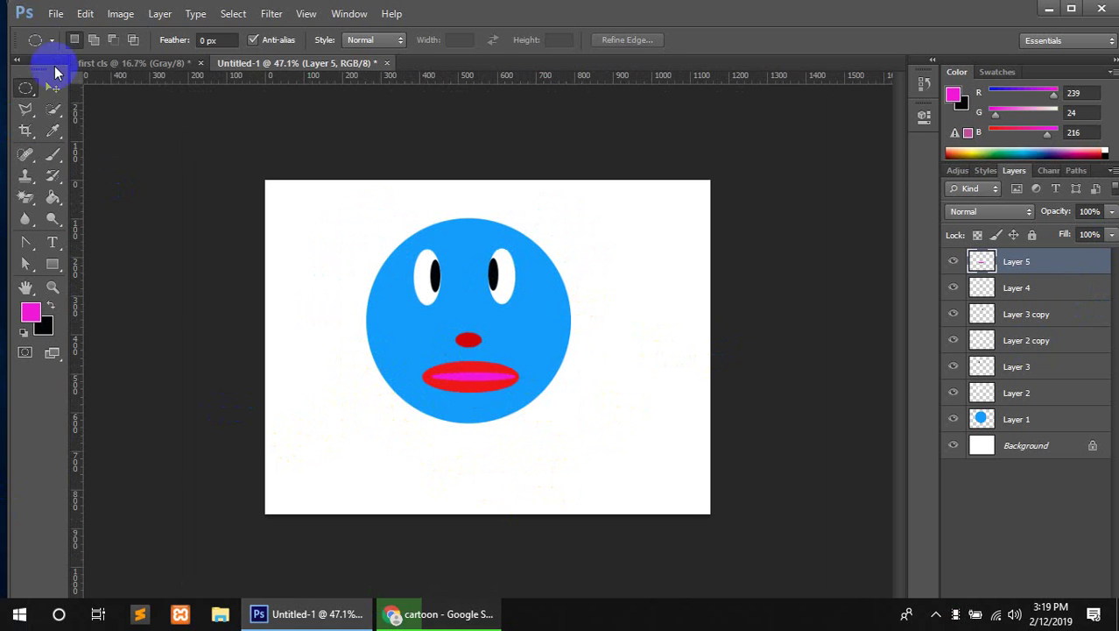
- Select all the face layers together and move the whole face to the top centre of the canvas
click(52, 87)
drag(313, 202, 554, 401)
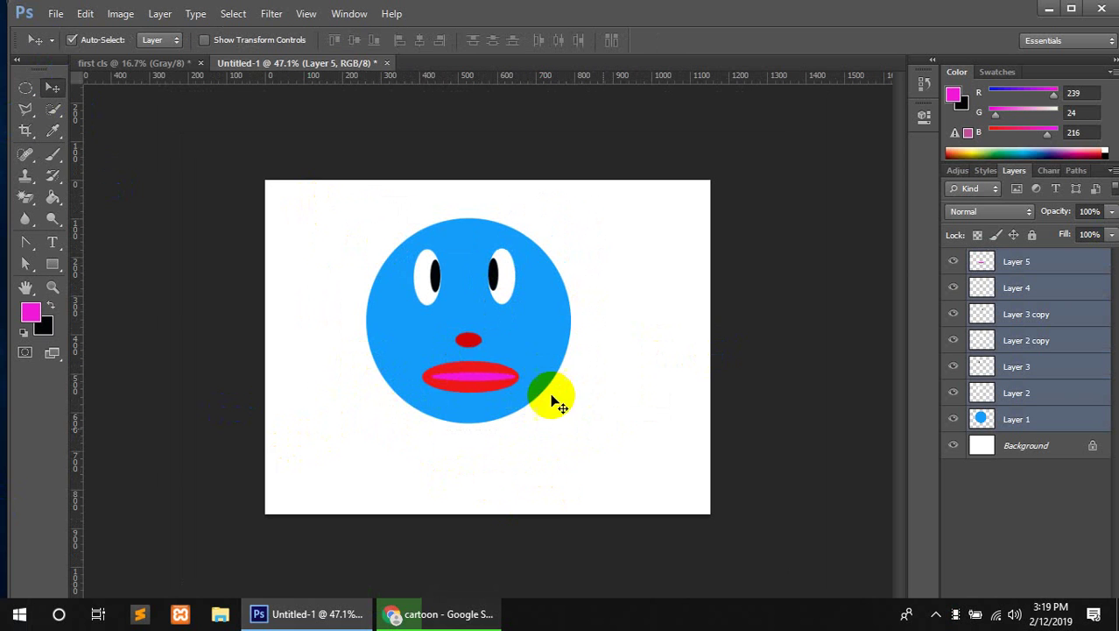
drag(543, 332, 568, 319)
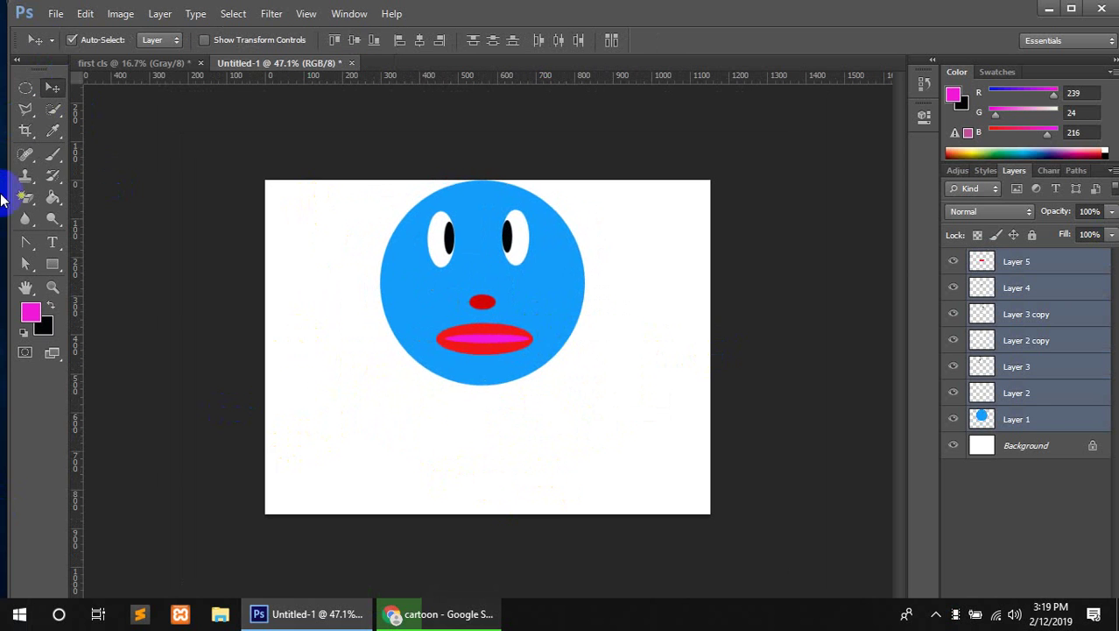
- Add a new layer above Layer 5 and make a head-sized circular selection for the body, overlapping the chin and mouth
click(26, 89)
click(1038, 262)
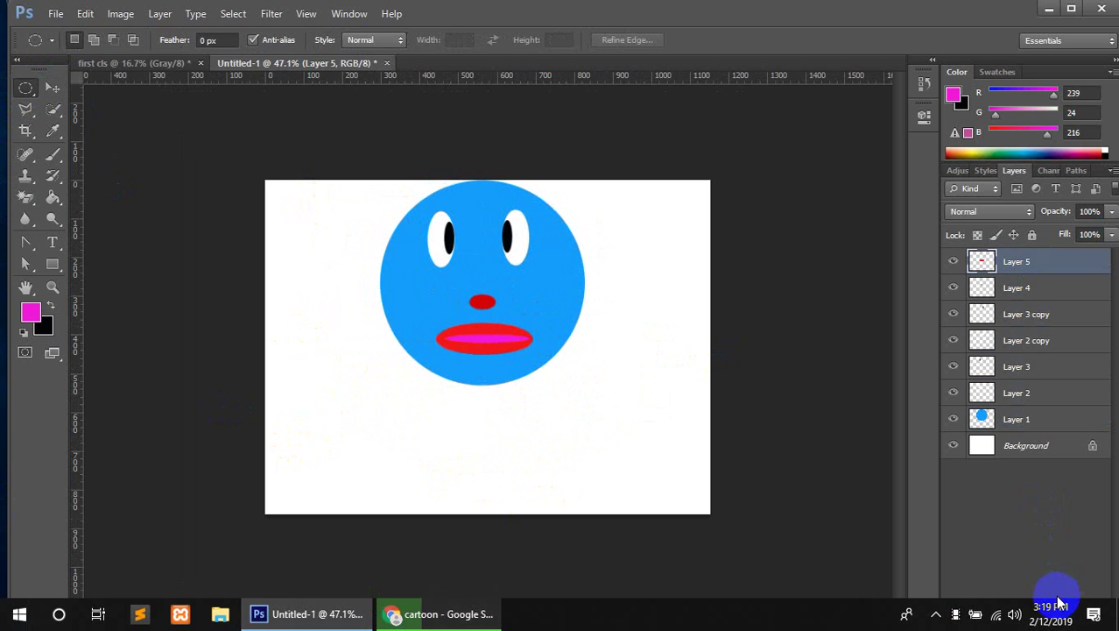
key(ctrl+shift+n)
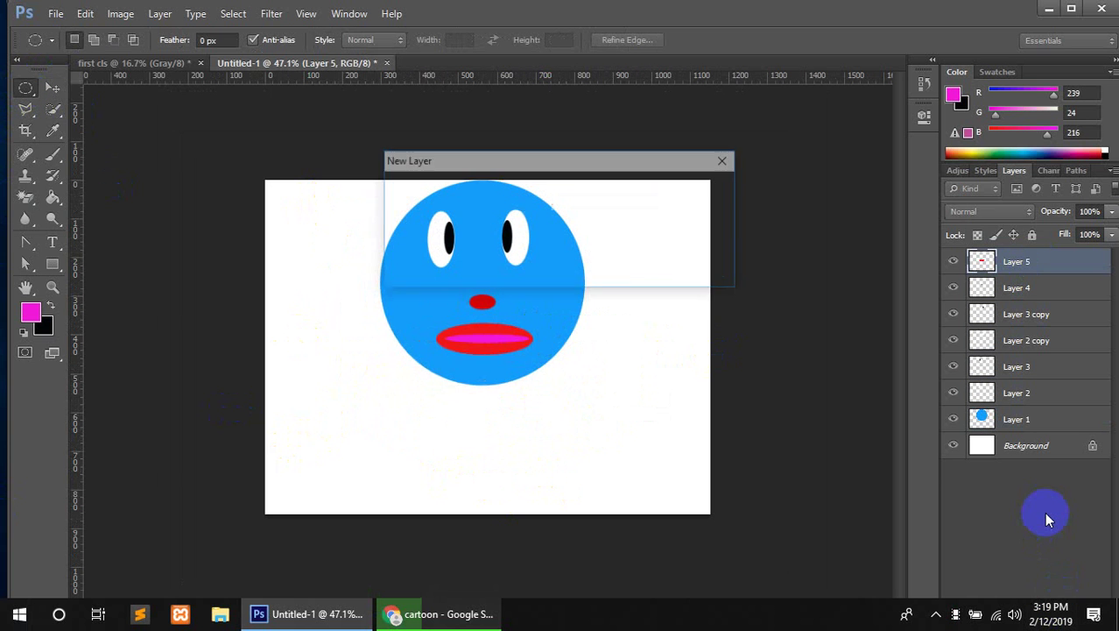
key(Return)
drag(387, 329, 607, 498)
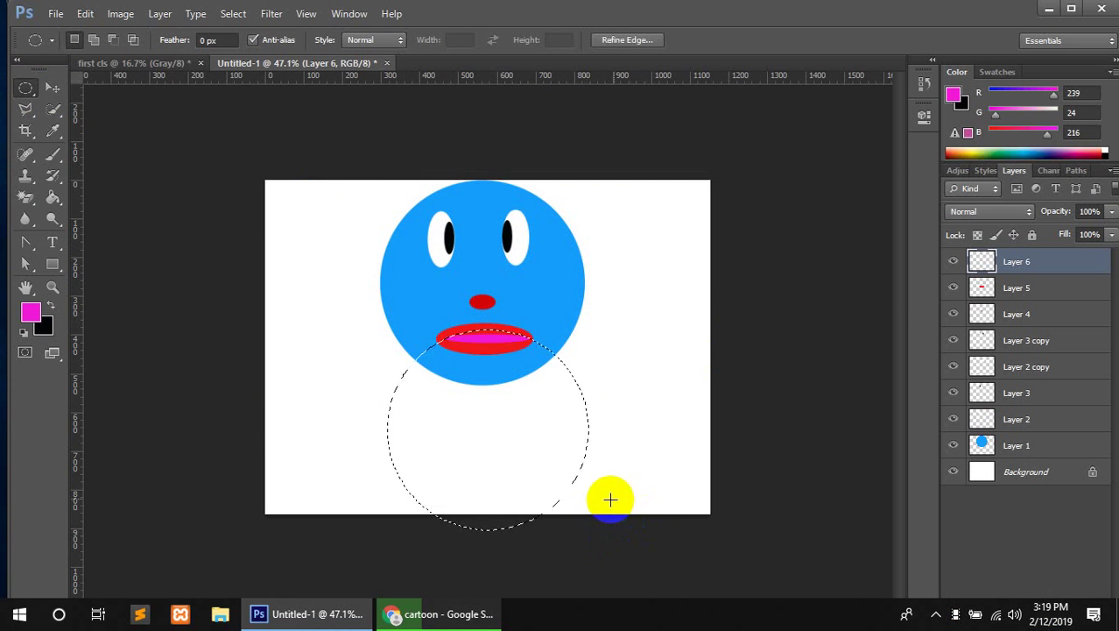
- Set the foreground colour to light pink (RGB 250, 180, 243) and fill the circular body selection with it
click(31, 312)
drag(348, 346, 321, 340)
click(652, 326)
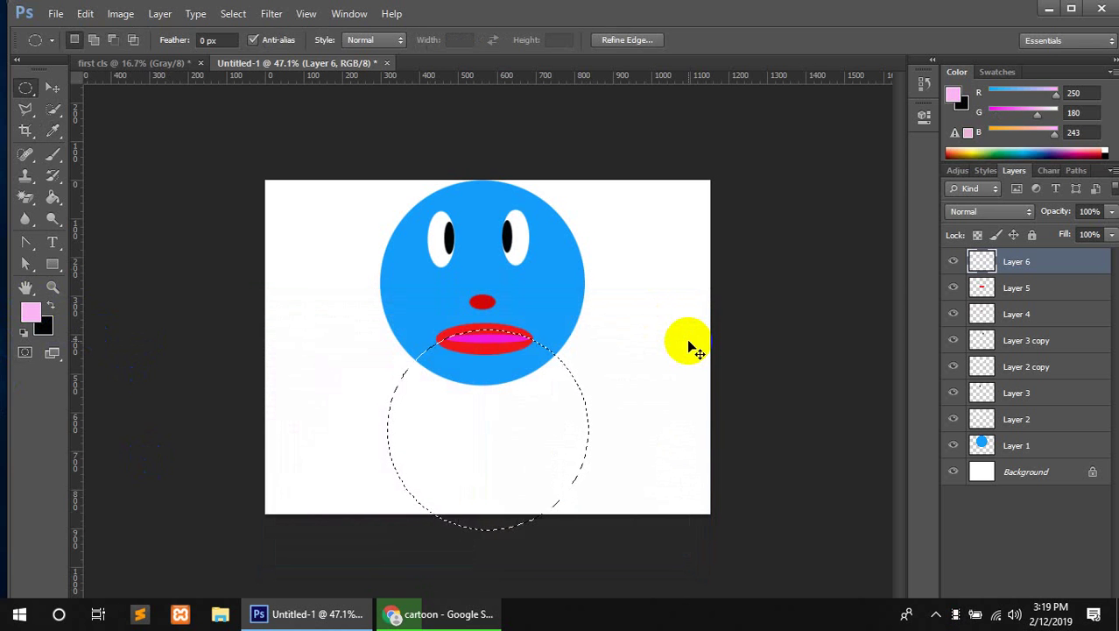
key(ctrl+BackSpace)
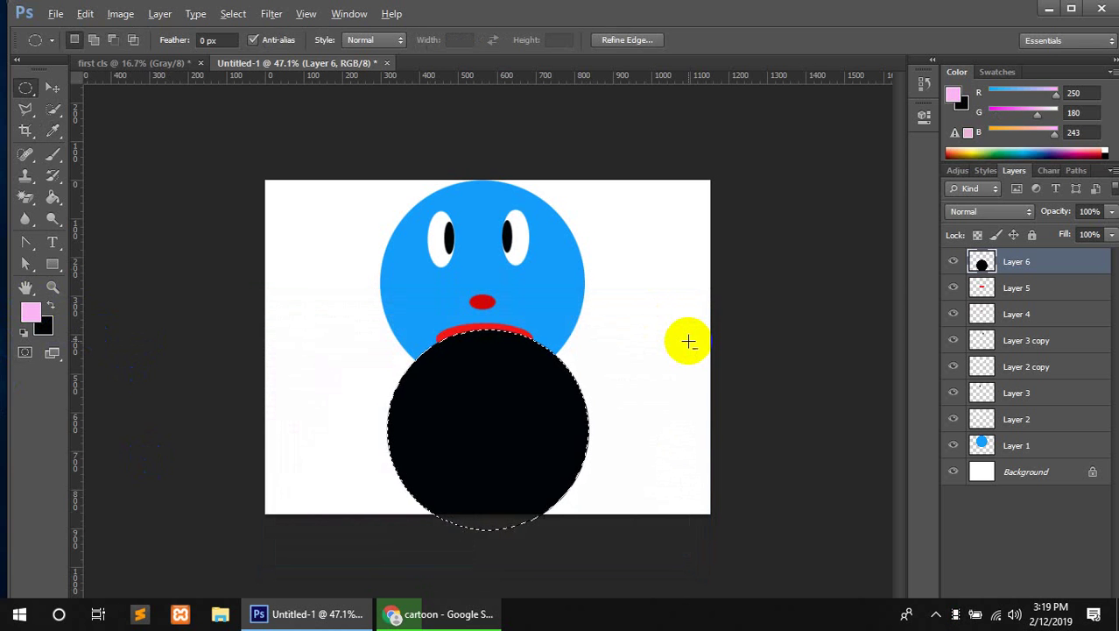
key(alt+BackSpace)
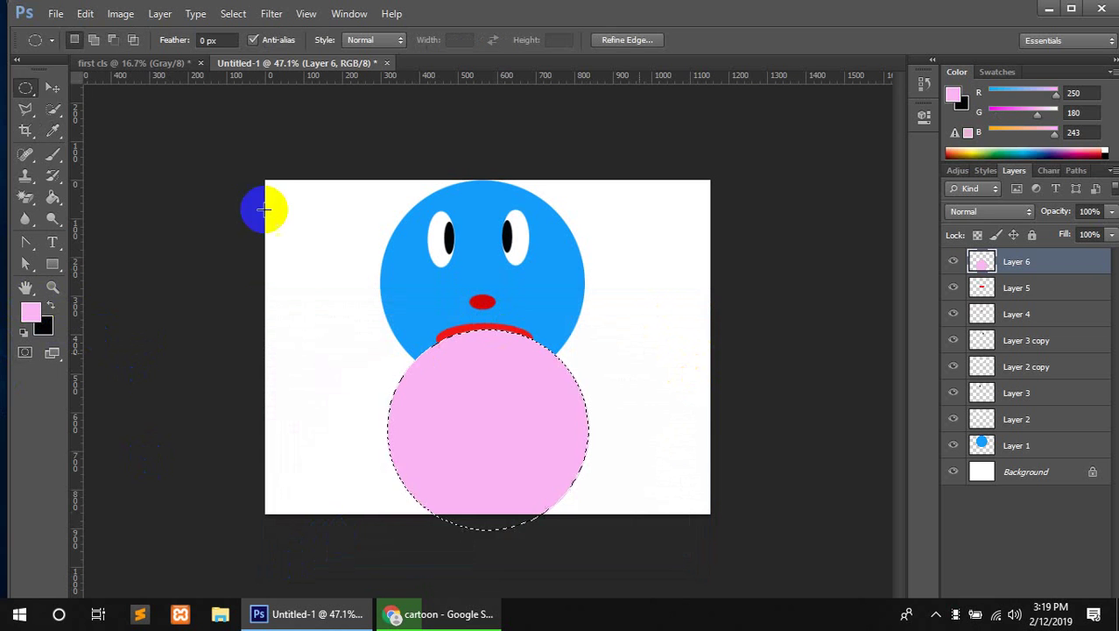
- Deselect the pink body circle and make its layer, Layer 6, the active layer
click(53, 87)
drag(514, 397, 513, 397)
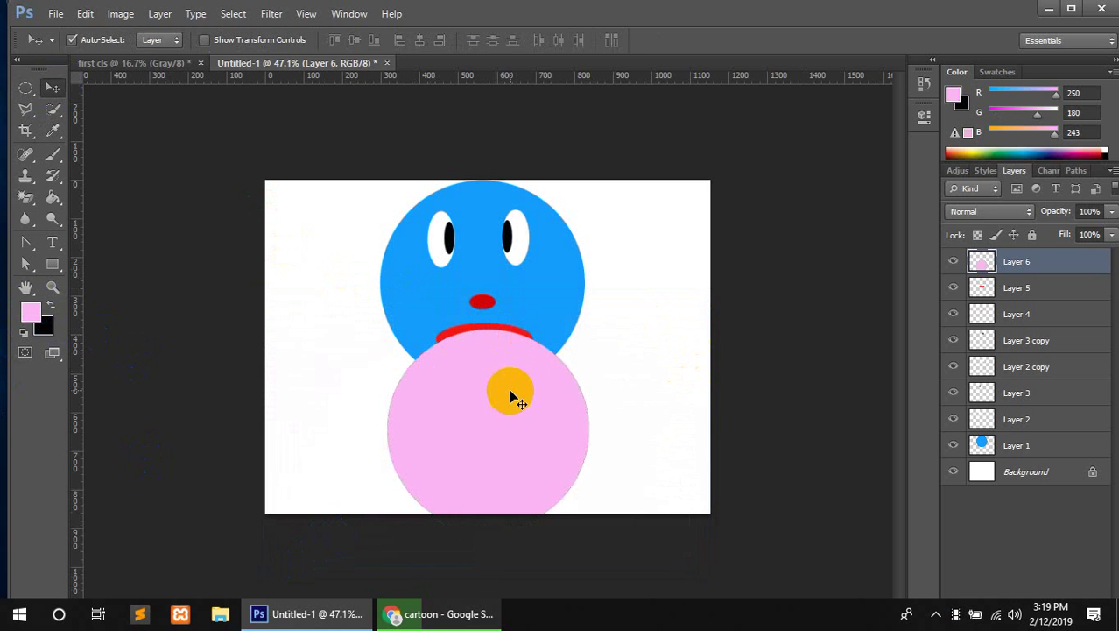
click(506, 422)
click(543, 291)
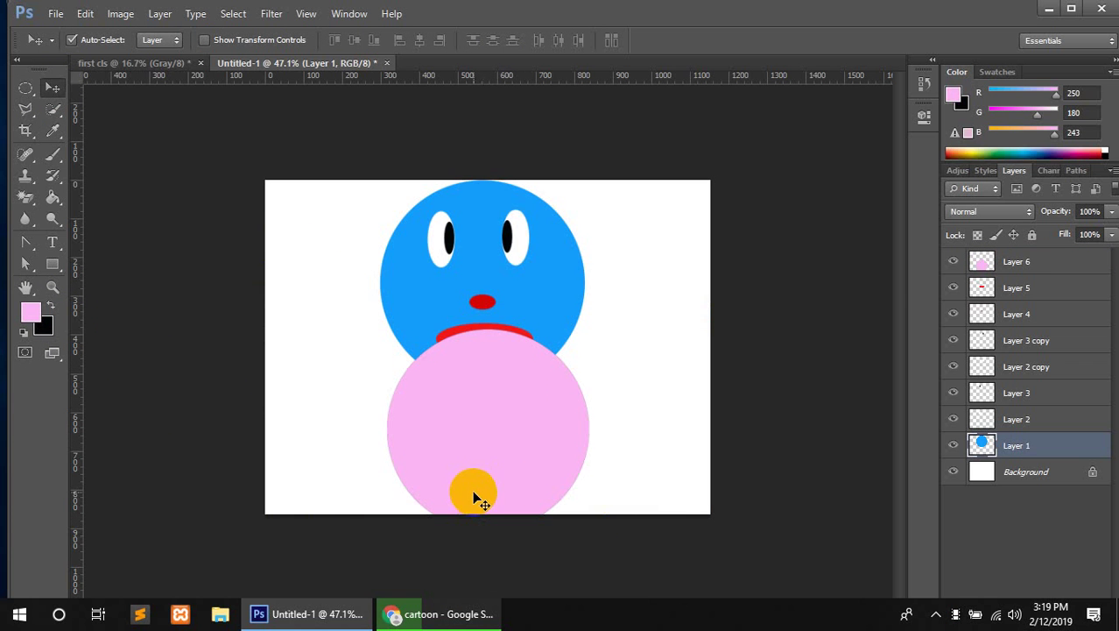
click(1050, 263)
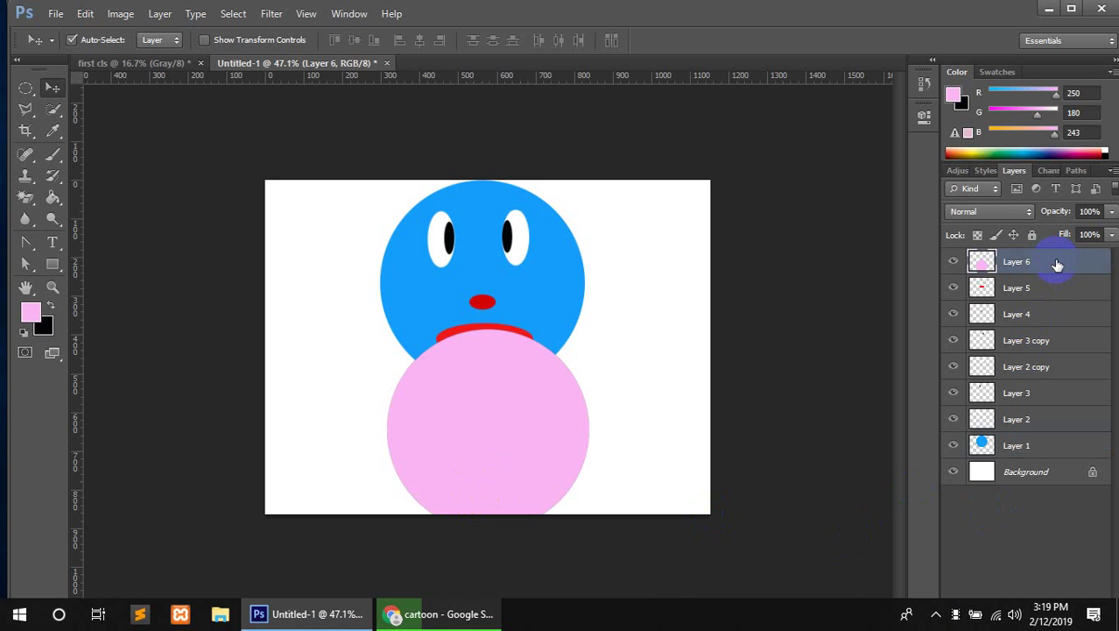
- Lower Layer 6 through the layer stack until it sits directly above the Background, behind the blue head
key(ctrl+bracketleft)
key(ctrl+bracketleft)
key(ctrl+bracketleft)
key(ctrl+bracketleft)
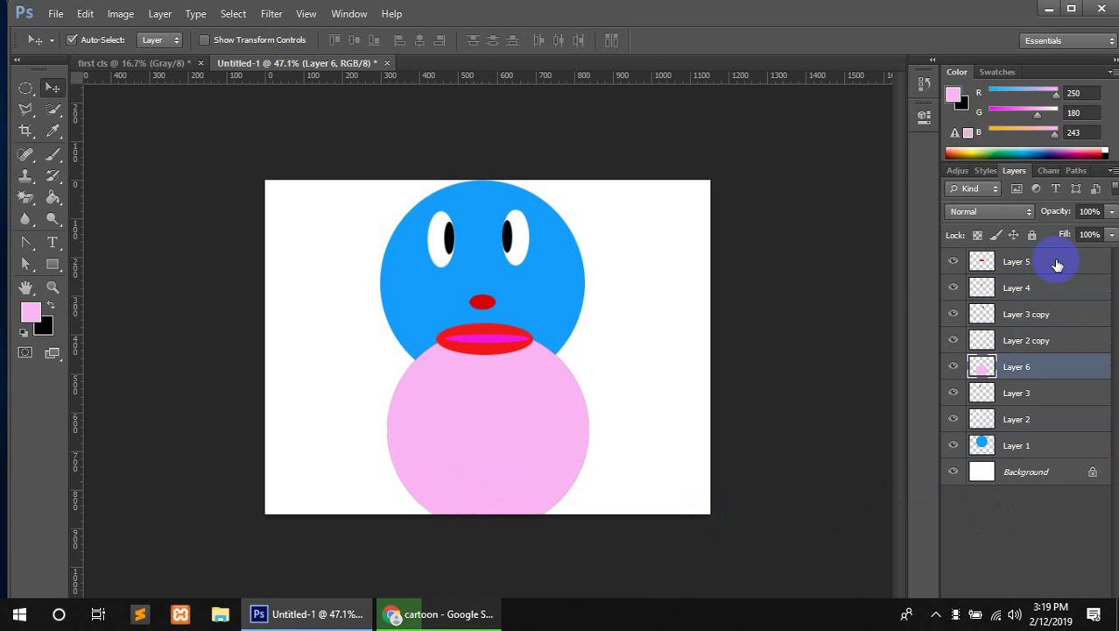
key(ctrl+bracketleft)
key(ctrl+bracketleft)
key(ctrl+bracketleft)
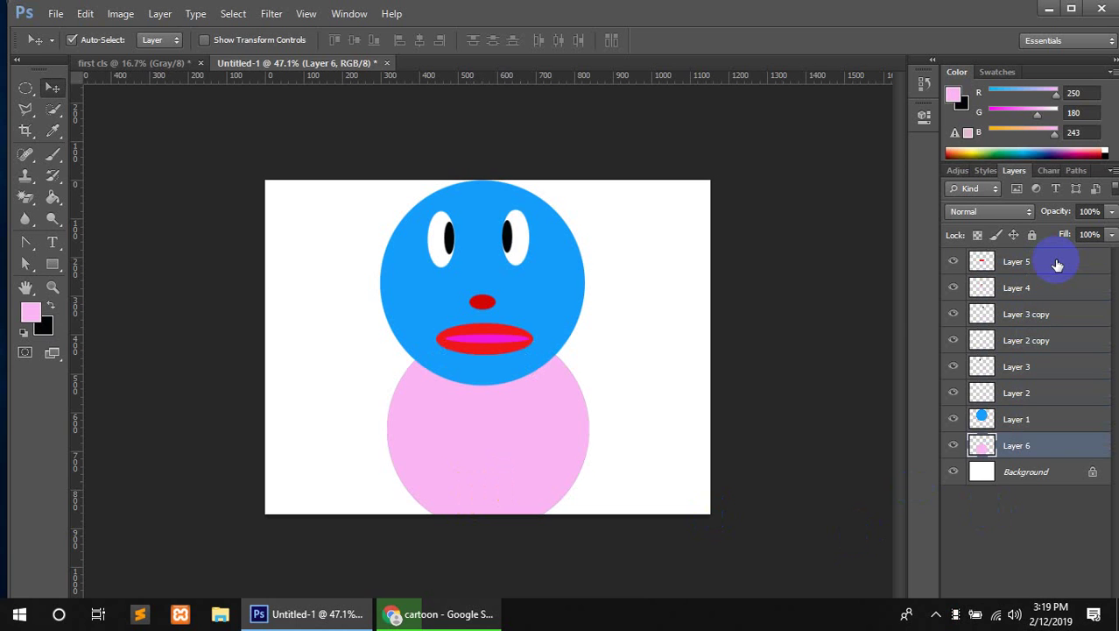
- Raise Layer 6 back up to the top of the layer stack, above Layer 5
key(ctrl+bracketright)
key(ctrl+bracketright)
key(ctrl+bracketright)
key(ctrl+bracketright)
key(ctrl+bracketright)
key(ctrl+bracketright)
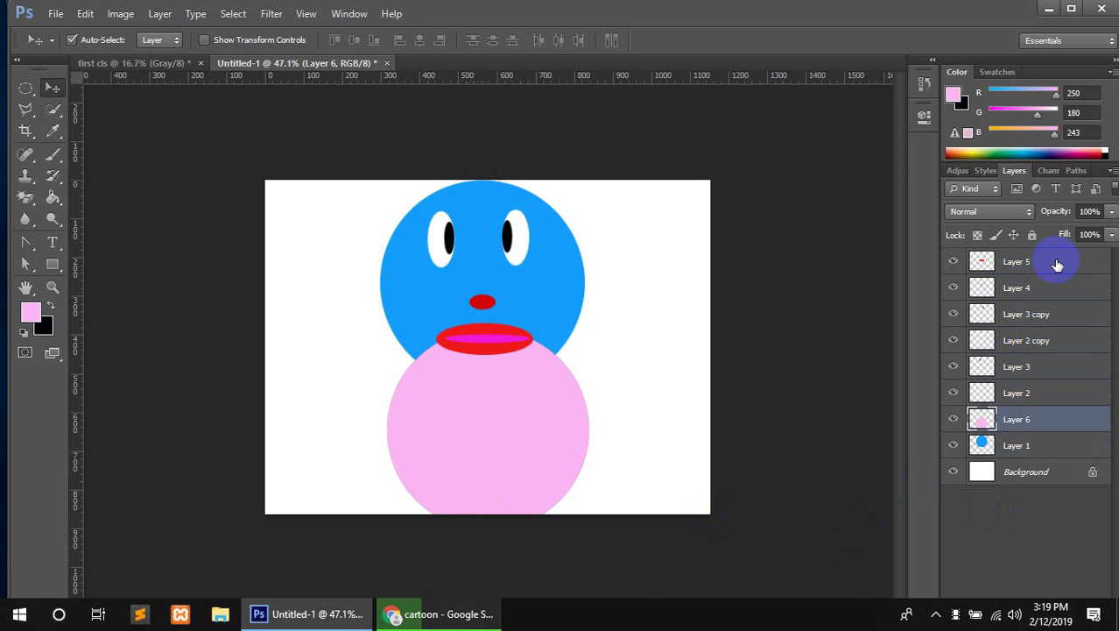
key(ctrl+bracketright)
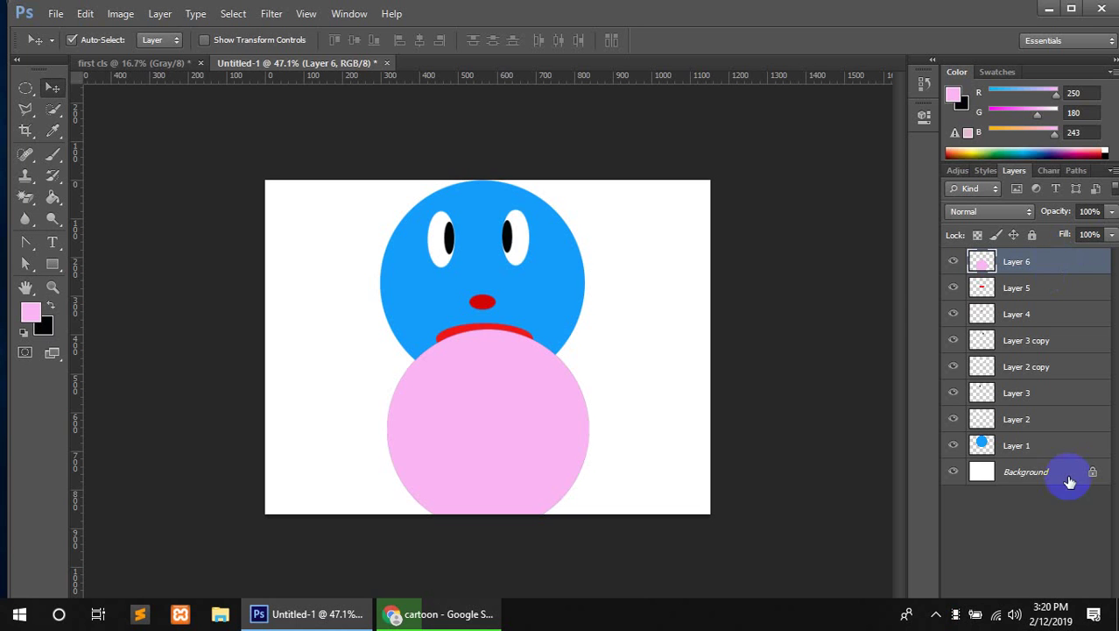
- Reorder Layer 6 to sit beneath Layer 1 and shift the pink body slightly left under the head
click(1041, 447)
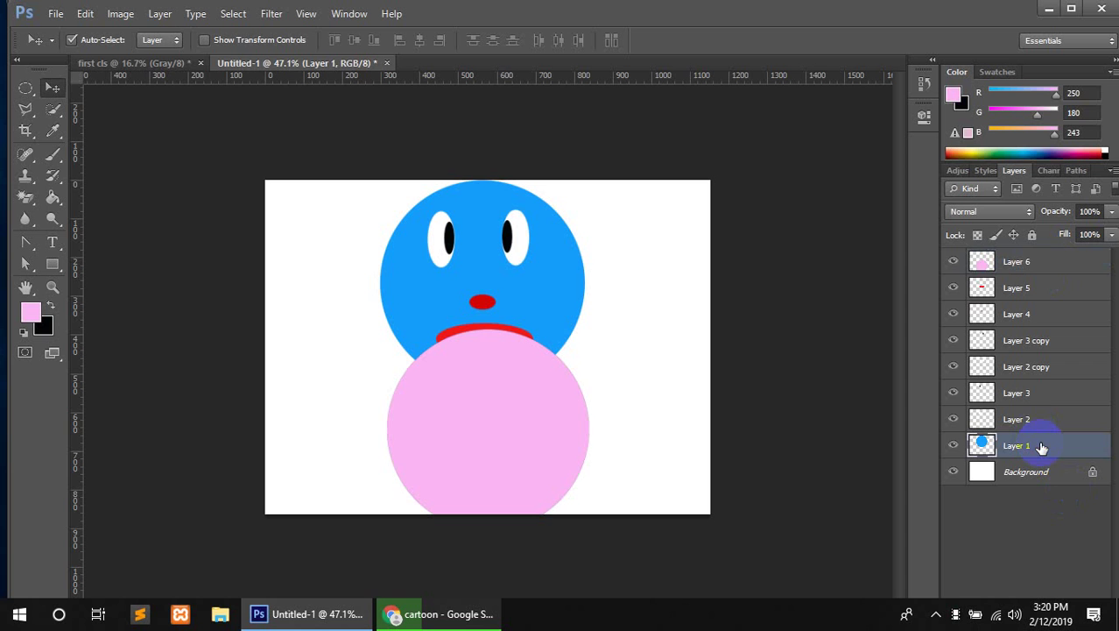
click(1023, 264)
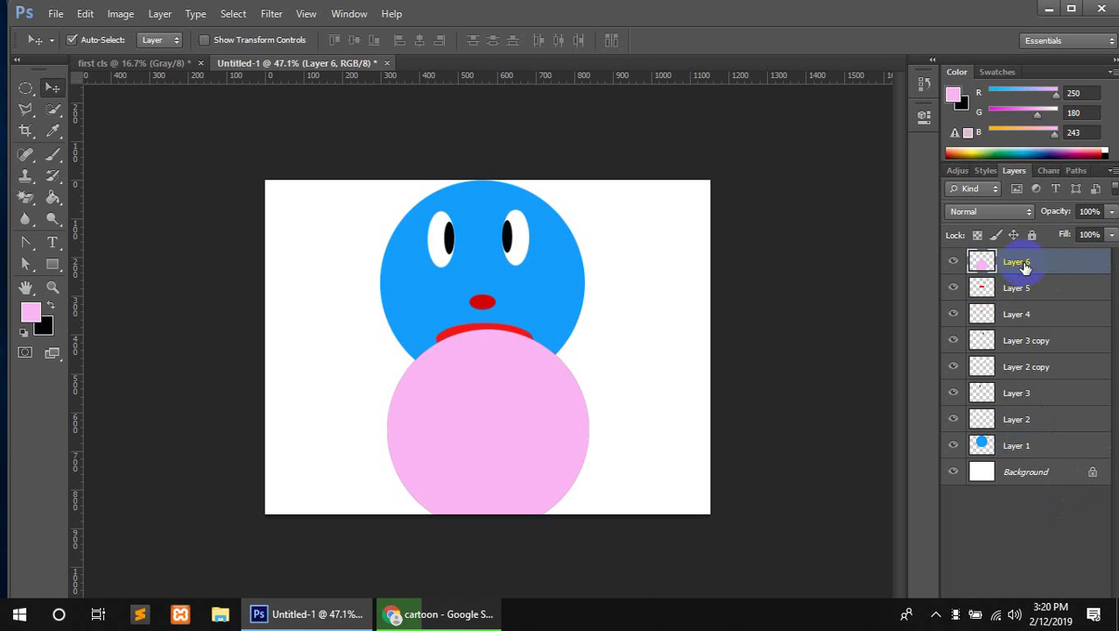
drag(1027, 261, 1042, 456)
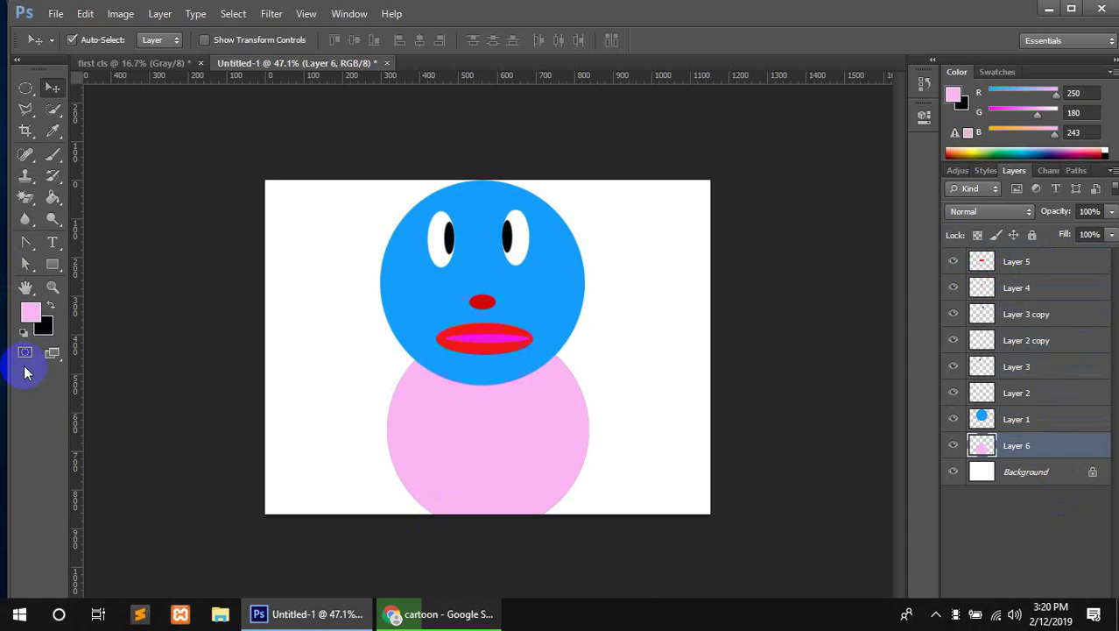
click(433, 487)
click(491, 463)
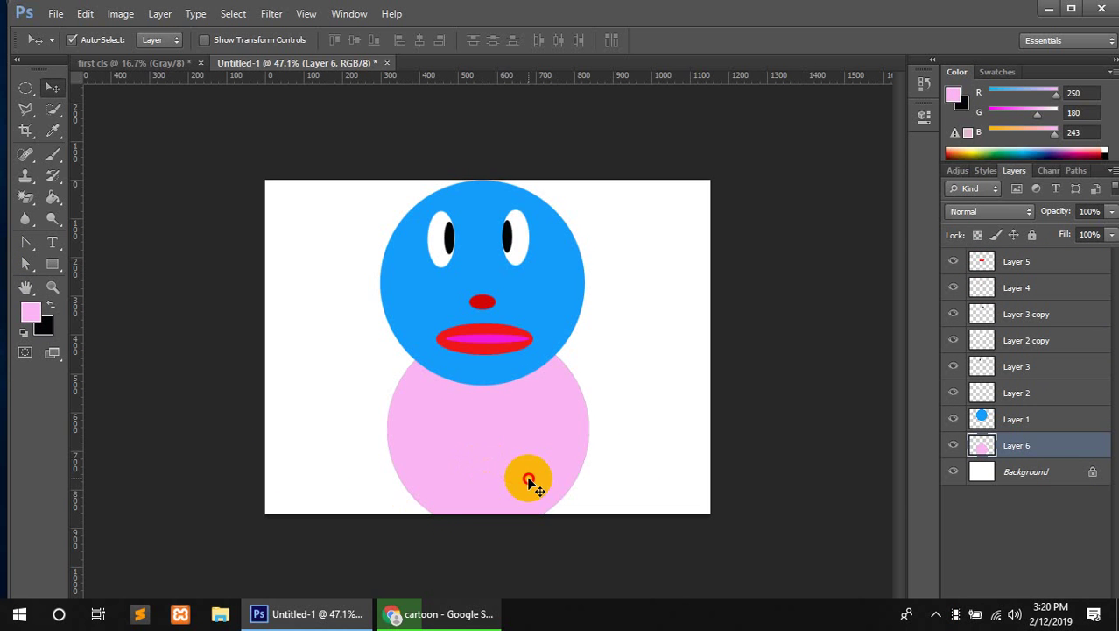
drag(527, 475, 527, 471)
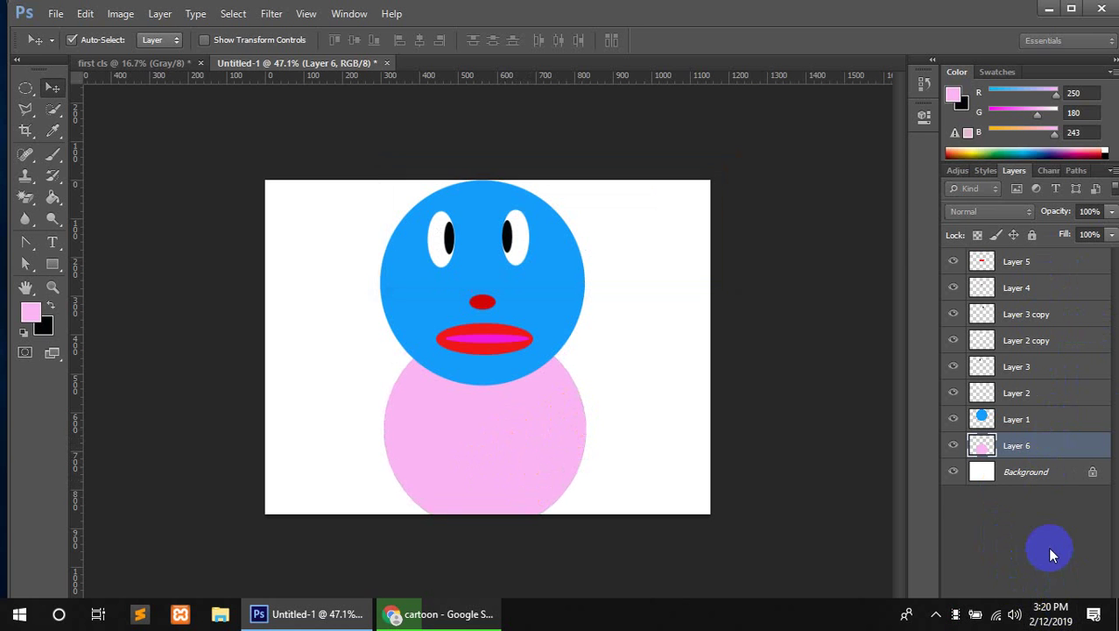
- Add a new layer above Layer 6, try an elliptical selection down the middle of the pink body, and deselect it
key(ctrl+shift+alt+n)
click(26, 88)
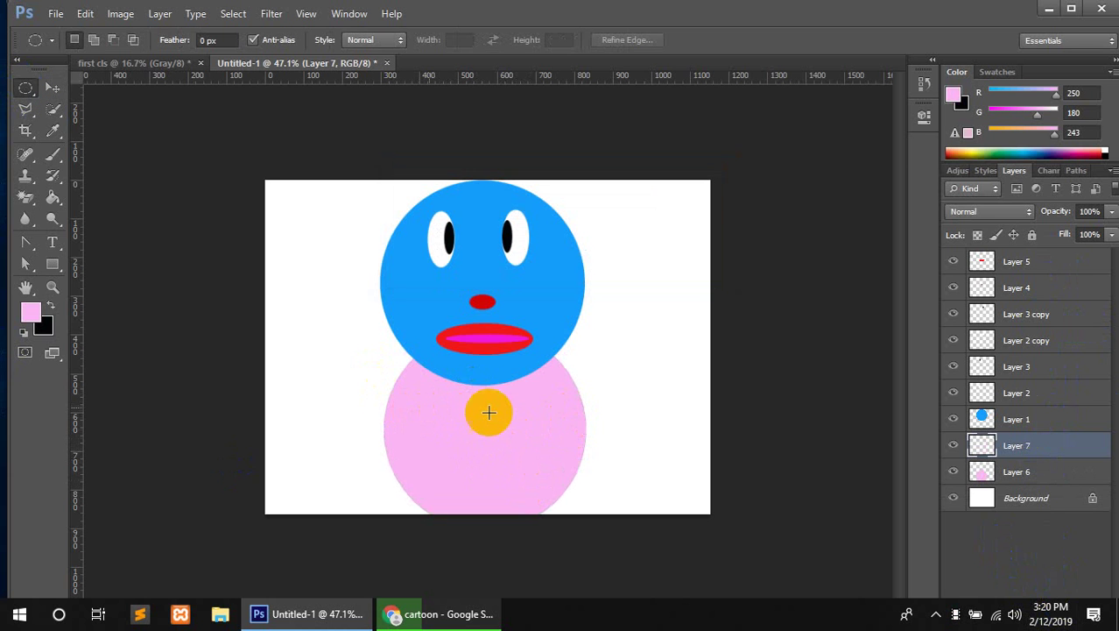
drag(474, 384, 493, 513)
key(ctrl+d)
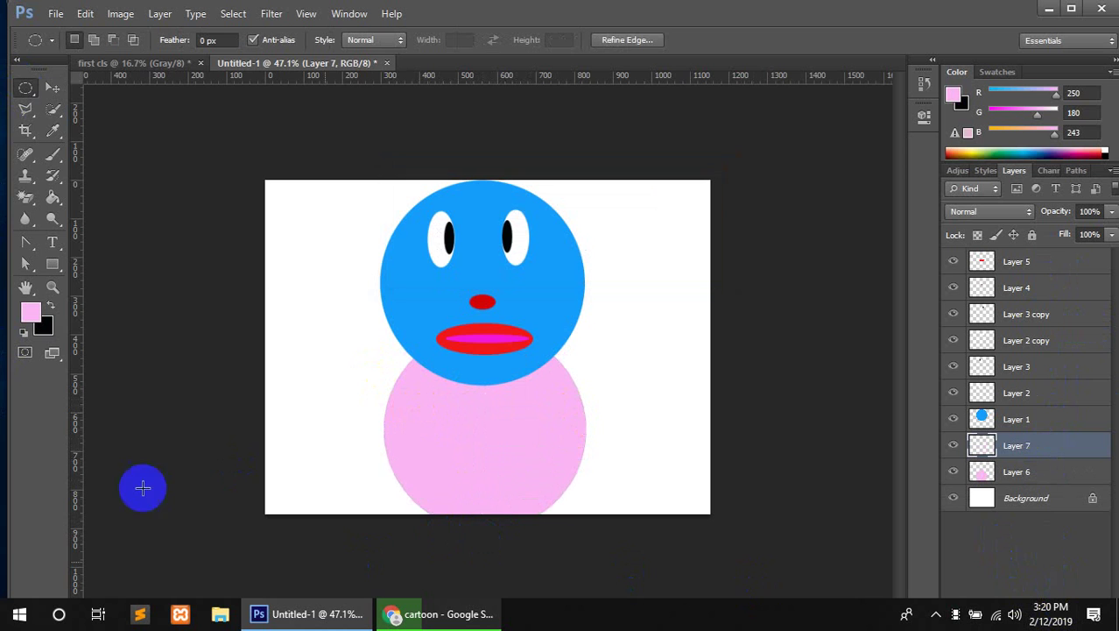
scroll(491, 486, up, 3)
scroll(497, 478, down, 3)
scroll(497, 478, down, 2)
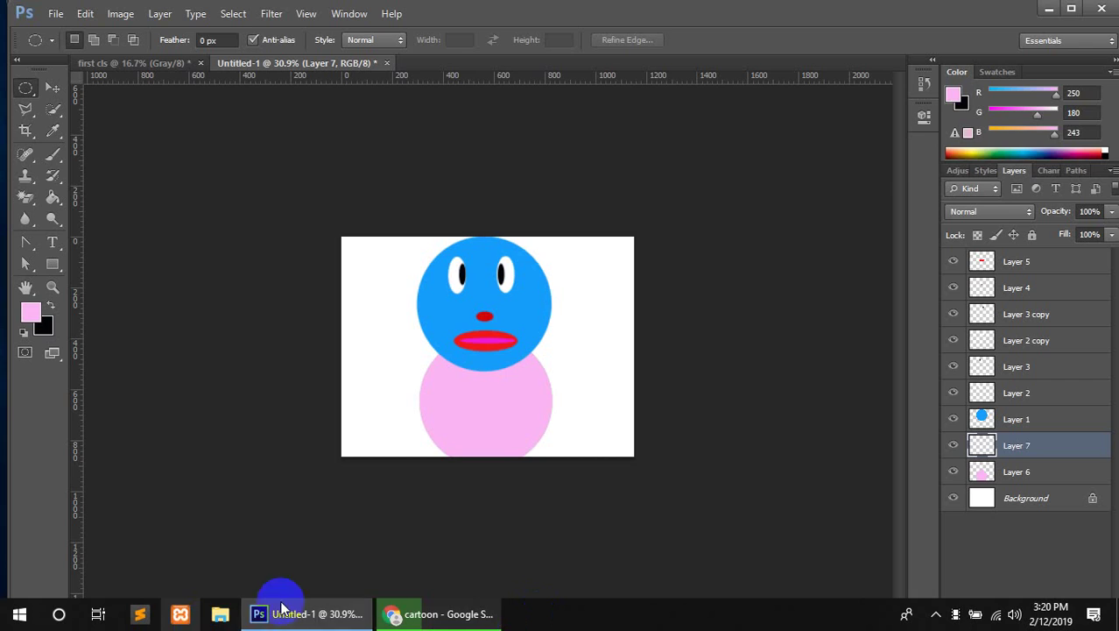
- Switch to Chrome and extend the Google Images query for cartoon with "photoshop" and "simp[le" in front, and run the search
click(437, 614)
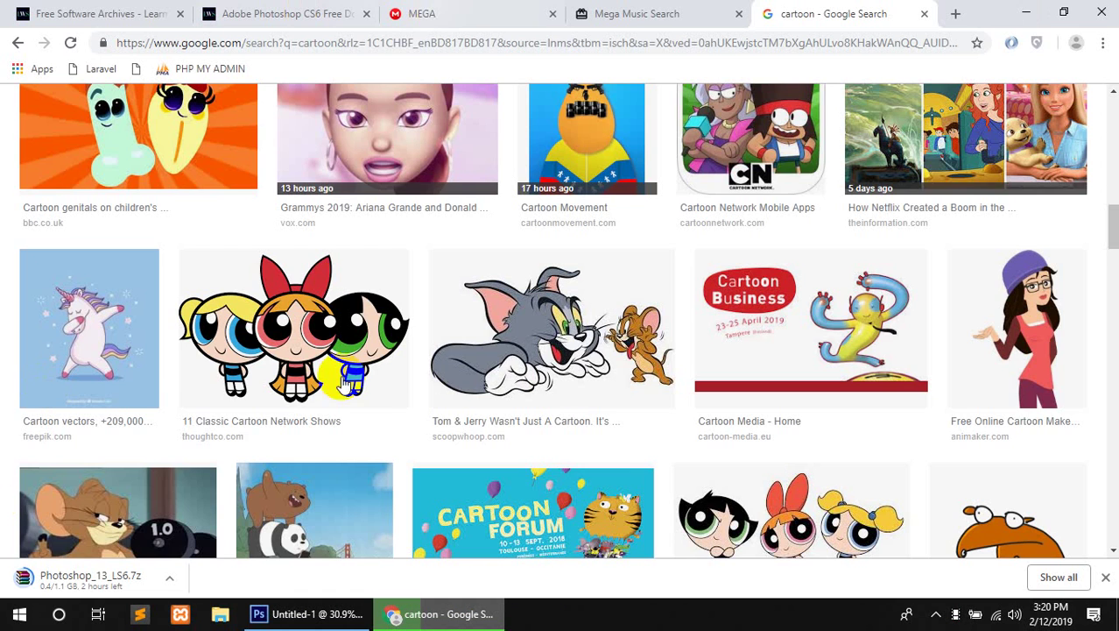
scroll(508, 302, up, 10)
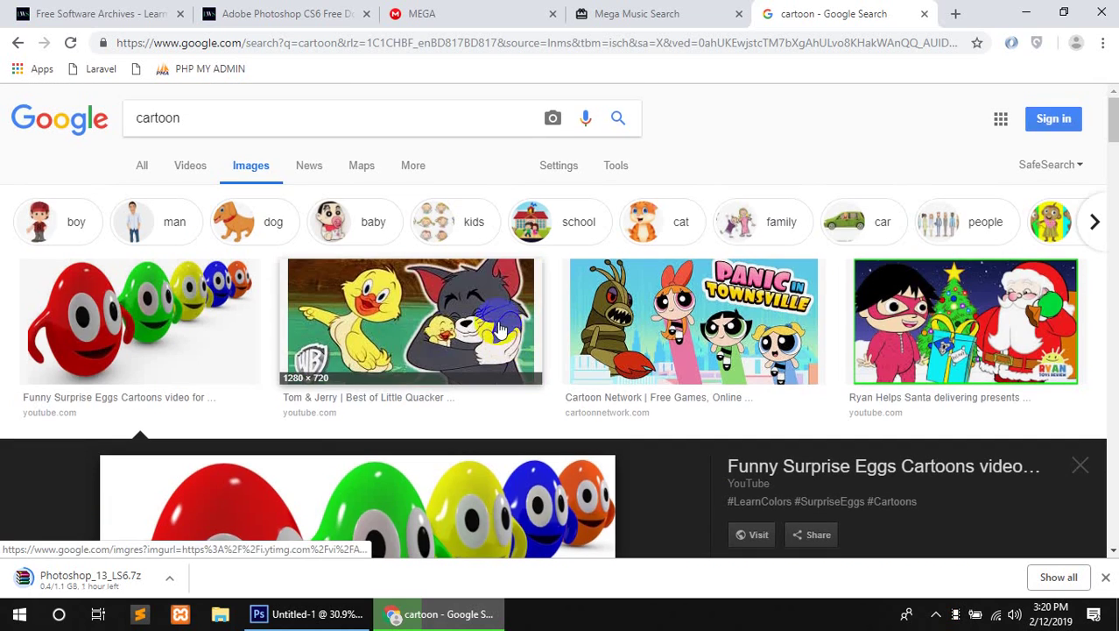
click(139, 116)
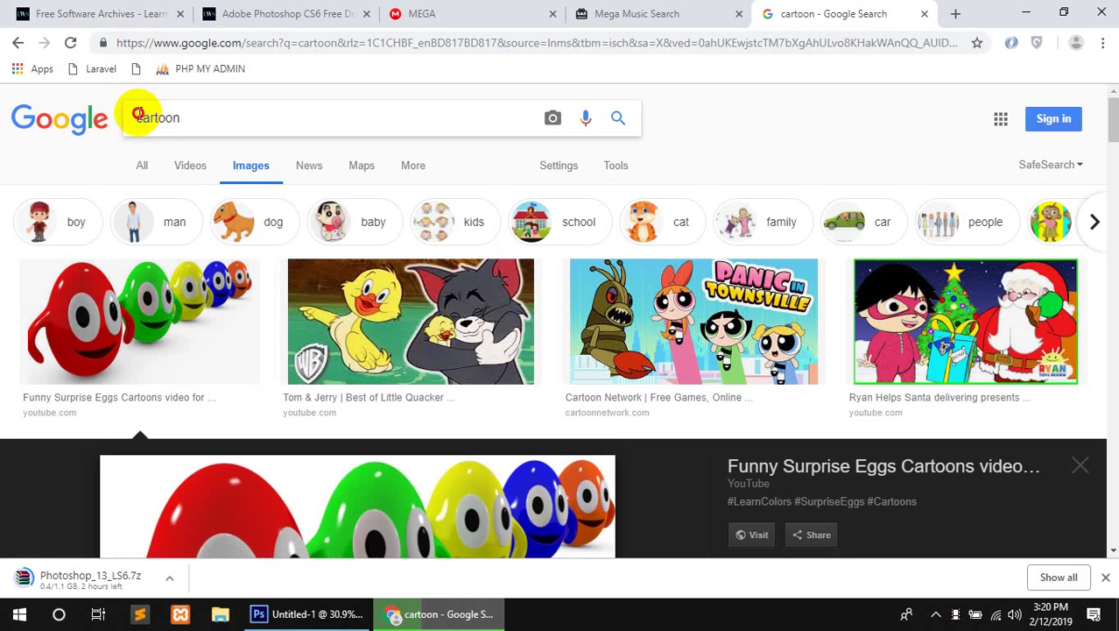
click(137, 113)
text(photoshop)
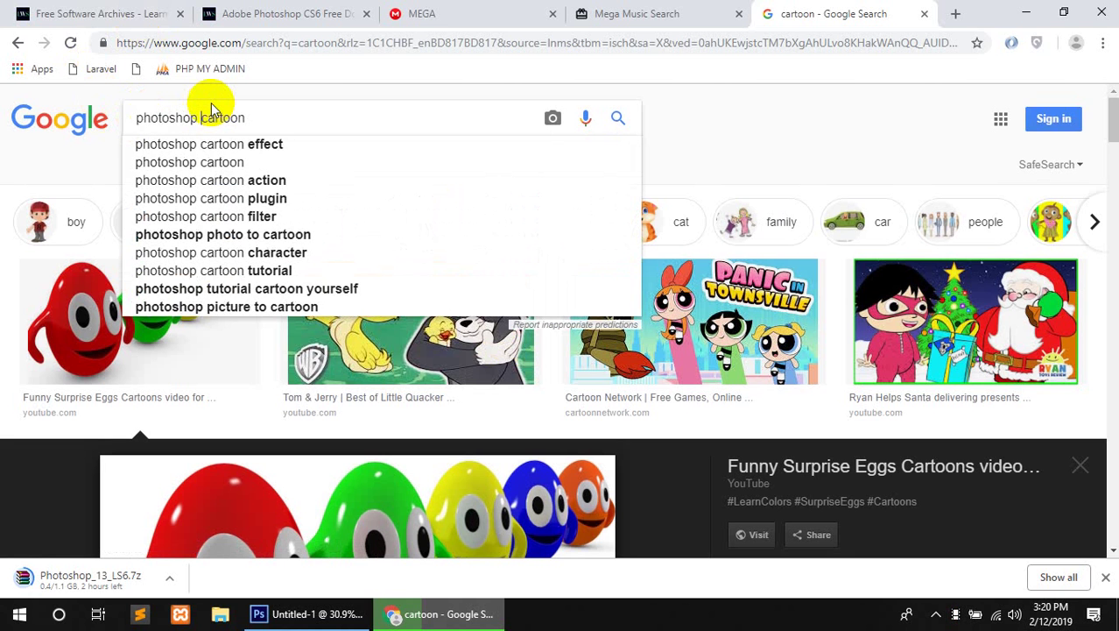
text( simp[le)
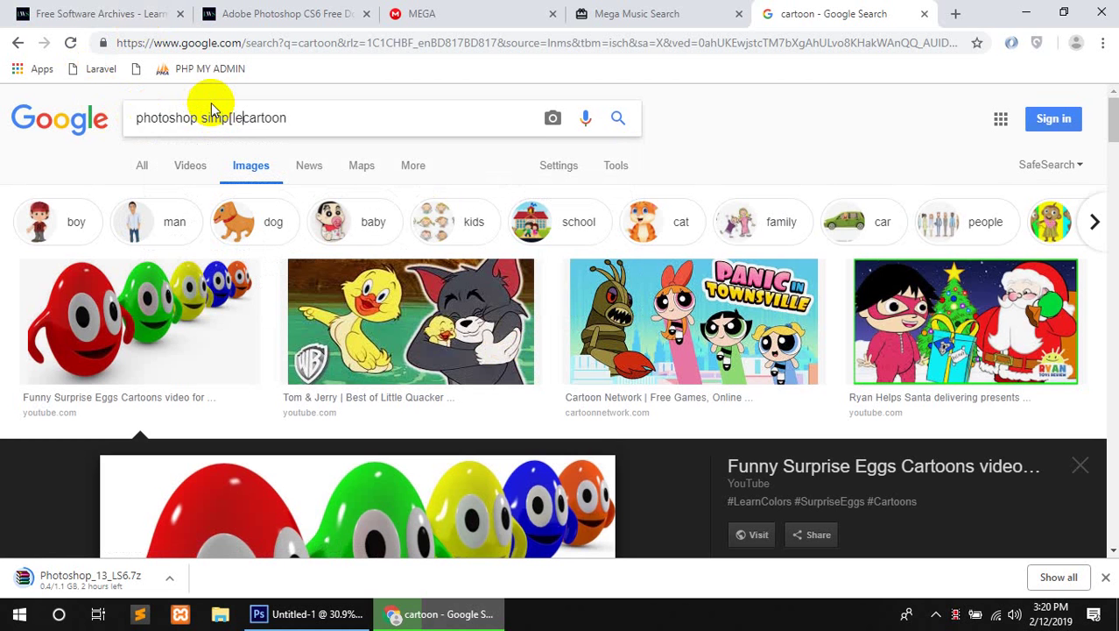
key(Return)
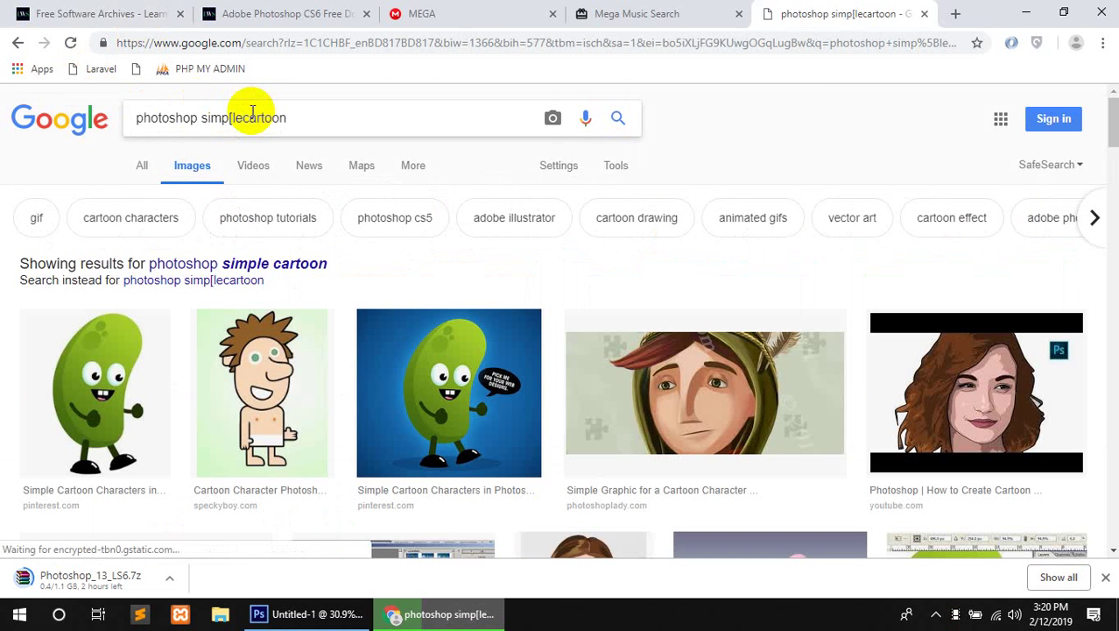
- Correct the image search to "photoshop simple cartoon" and look through the resulting pictures
key(BackSpace)
key(BackSpace)
key(BackSpace)
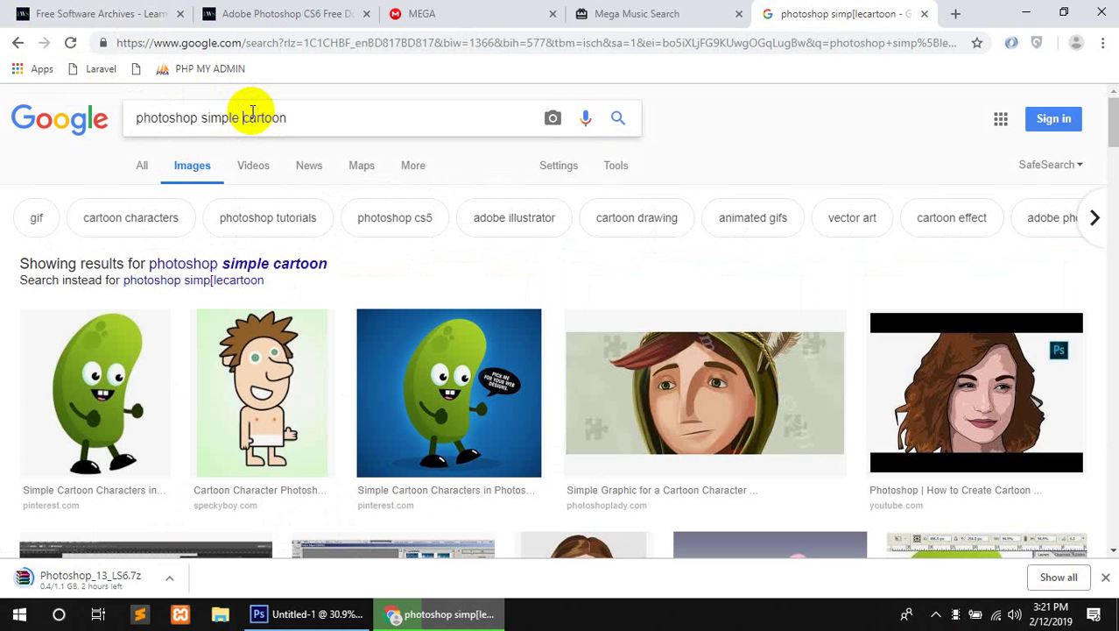
text(le)
key(Return)
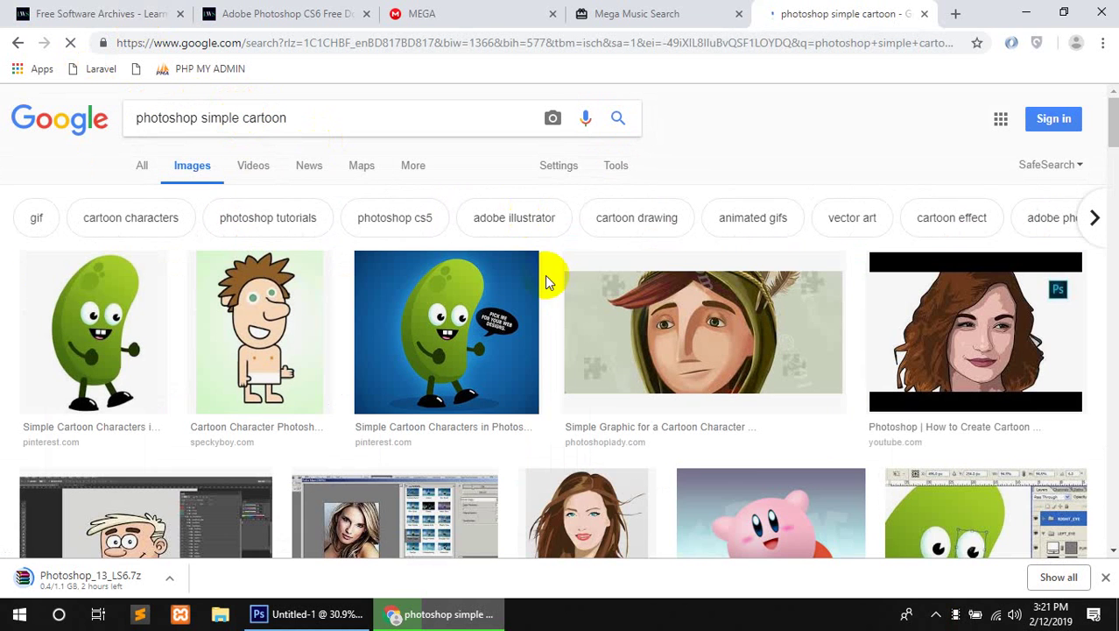
scroll(727, 451, down, 4)
scroll(569, 457, up, 2)
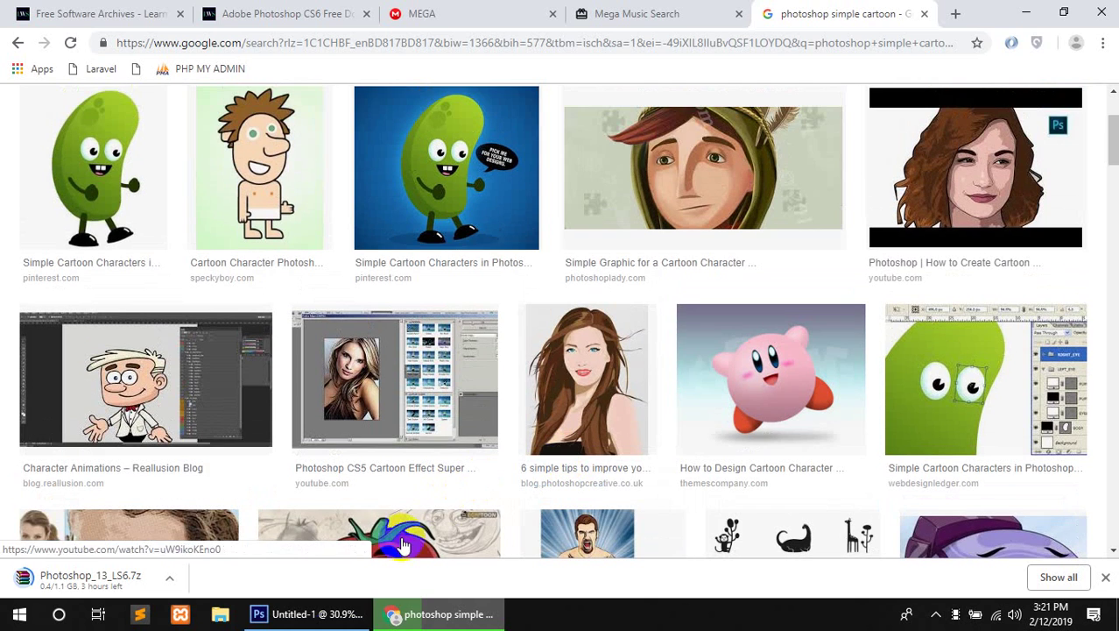
- Switch back to Photoshop and try moving the pink body and the blue head circle down and to the right
click(335, 614)
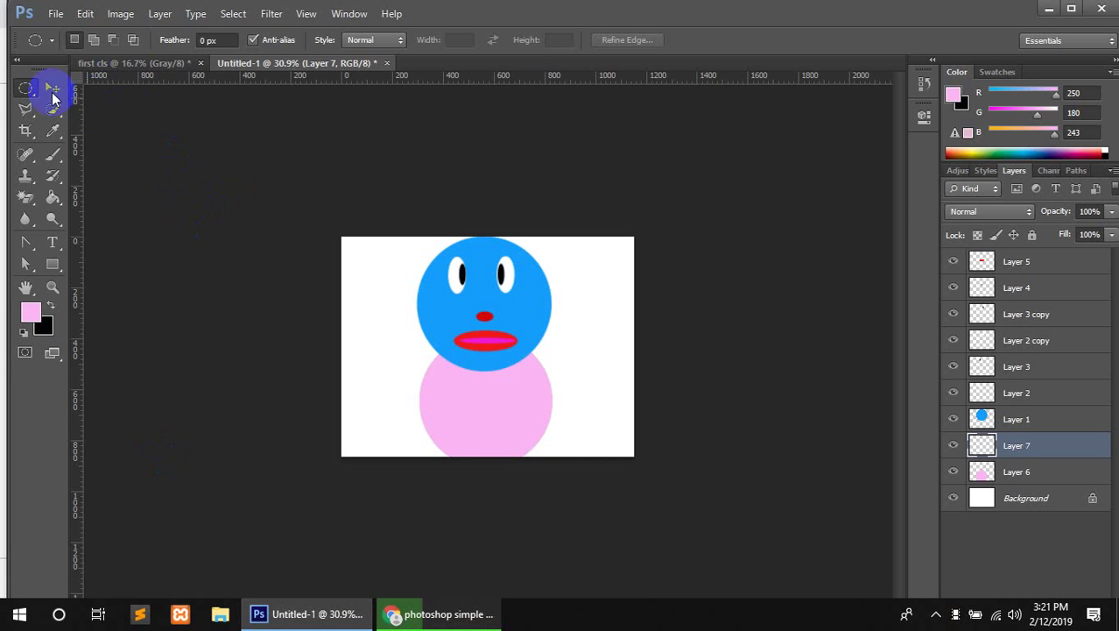
click(51, 89)
drag(502, 408, 530, 417)
drag(526, 329, 547, 366)
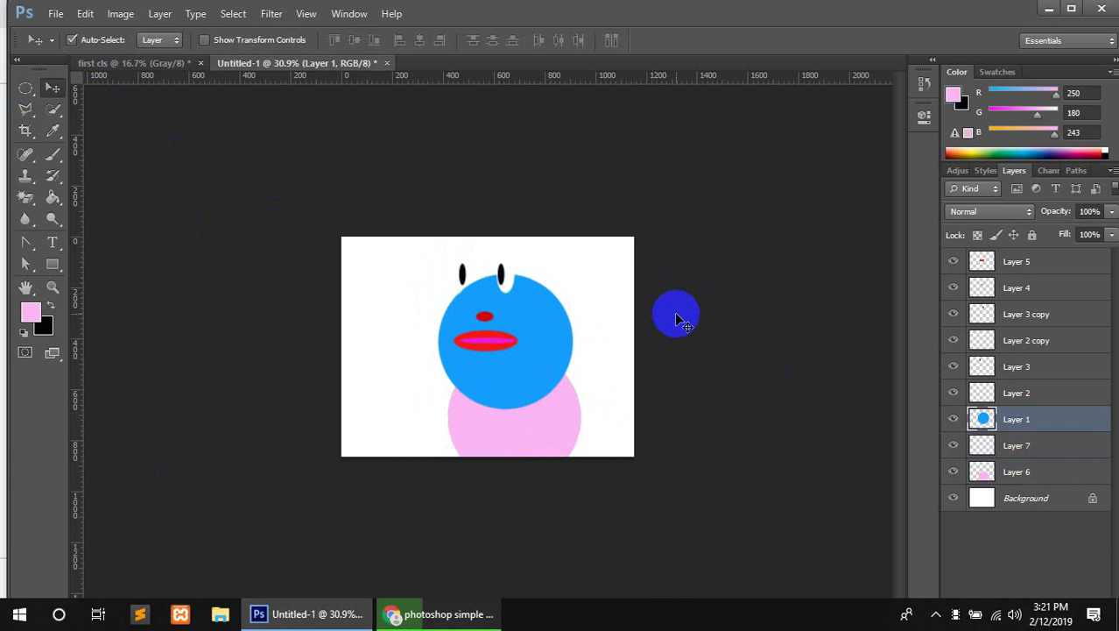
- Undo the trial moves of the blue head circle and the pink body
key(ctrl+z)
key(ctrl+z)
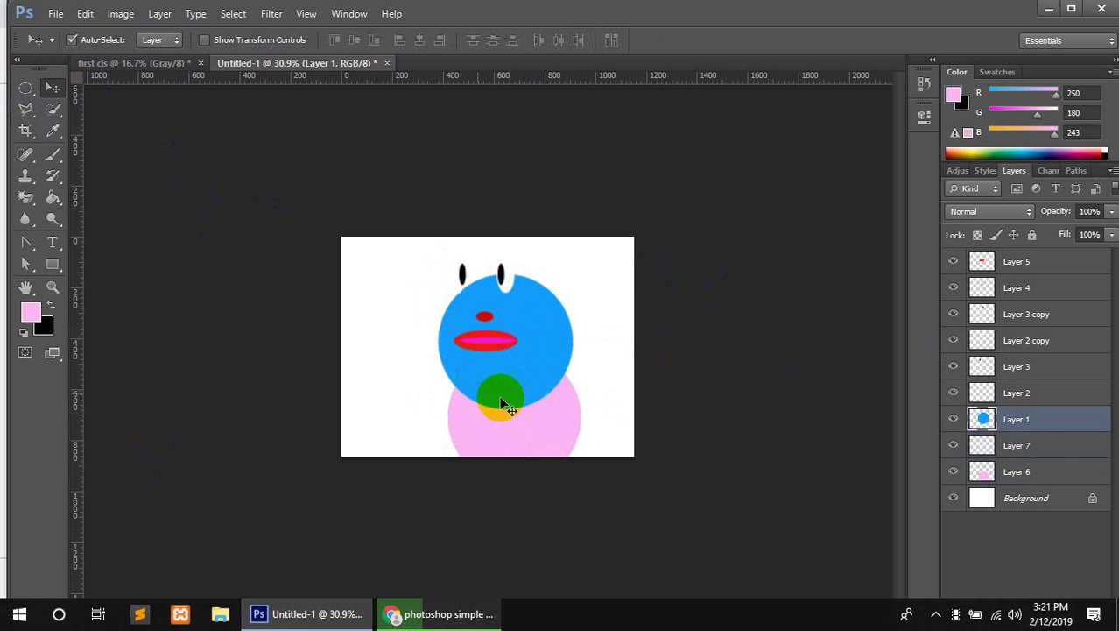
key(ctrl+z)
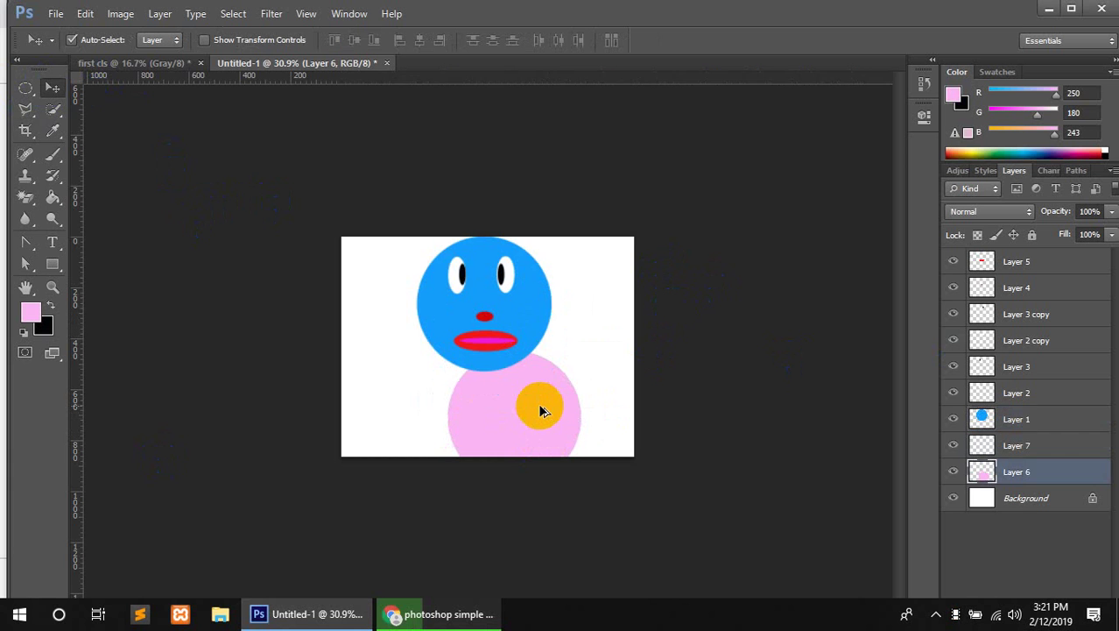
drag(541, 415, 562, 447)
key(ctrl+plus)
scroll(569, 461, up, 2)
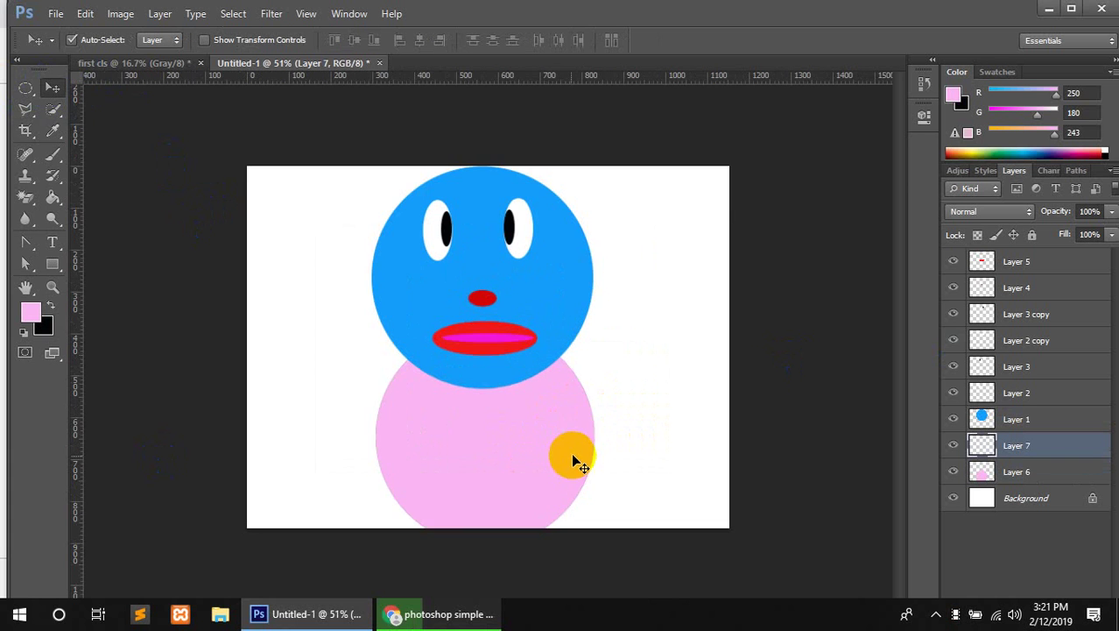
scroll(569, 461, down, 1)
- Maximize the Photoshop window and save the cartoon to the Desktop as Untitled-1.psd in Photoshop format with Maximize Compatibility
click(1021, 262)
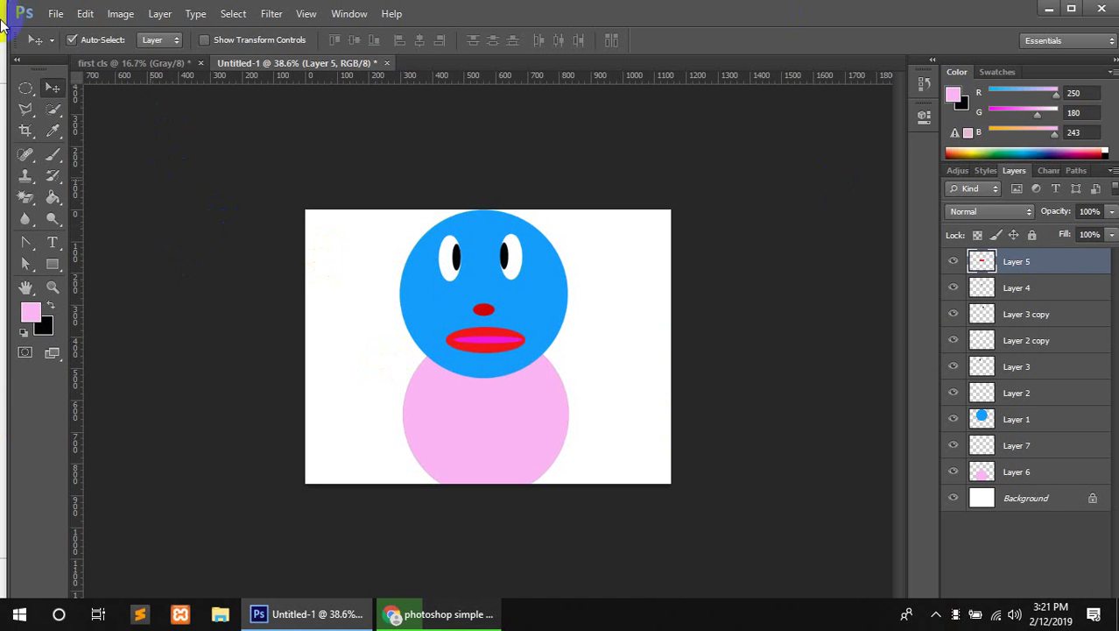
click(1070, 10)
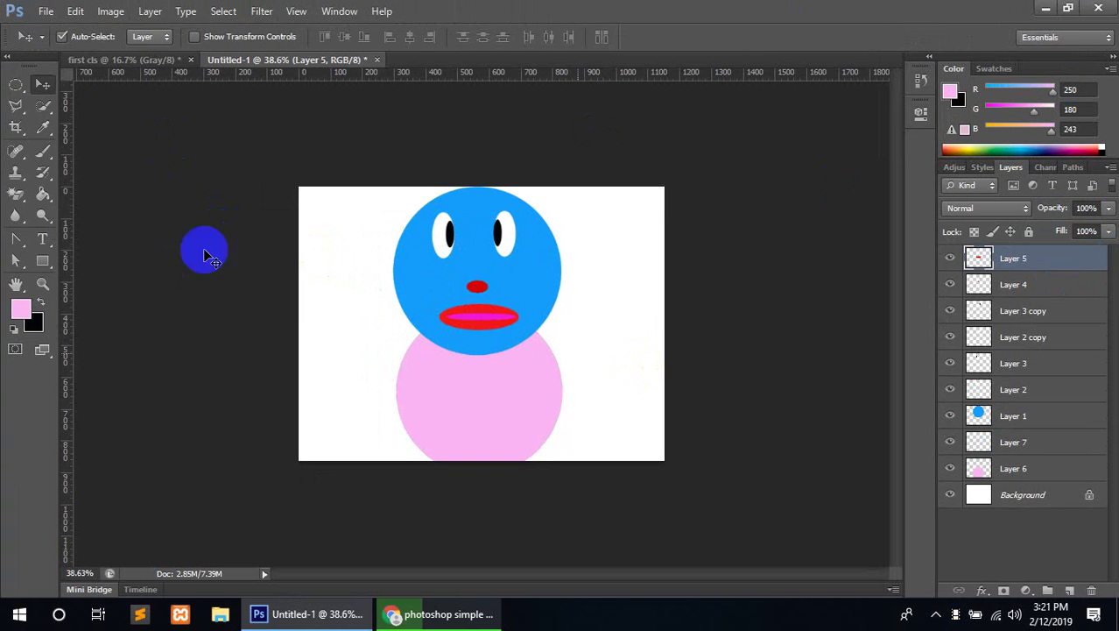
click(45, 12)
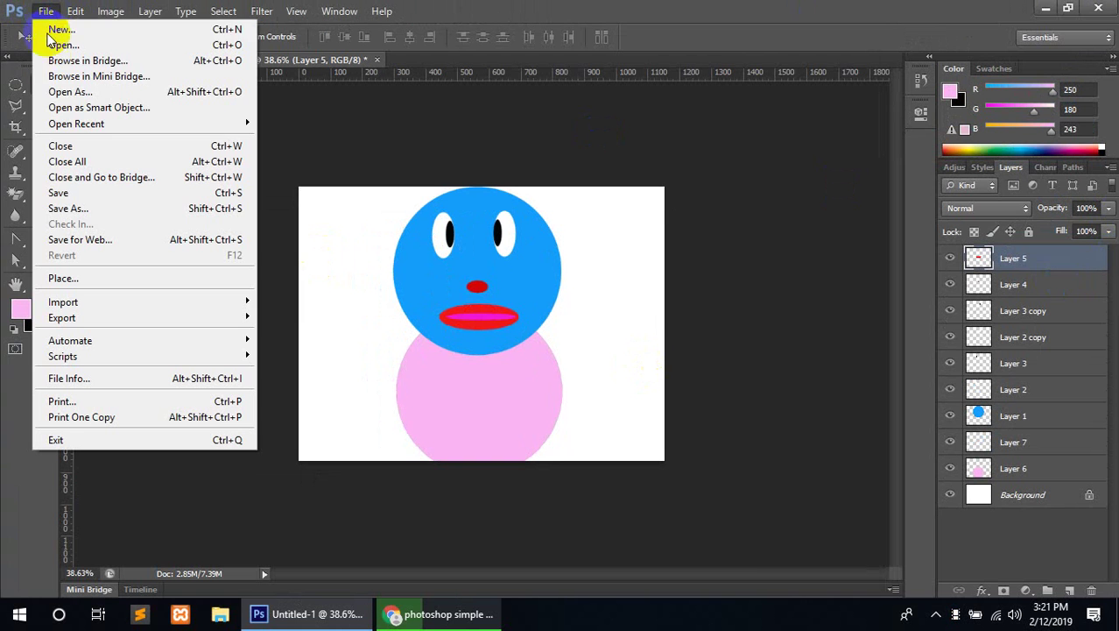
click(74, 212)
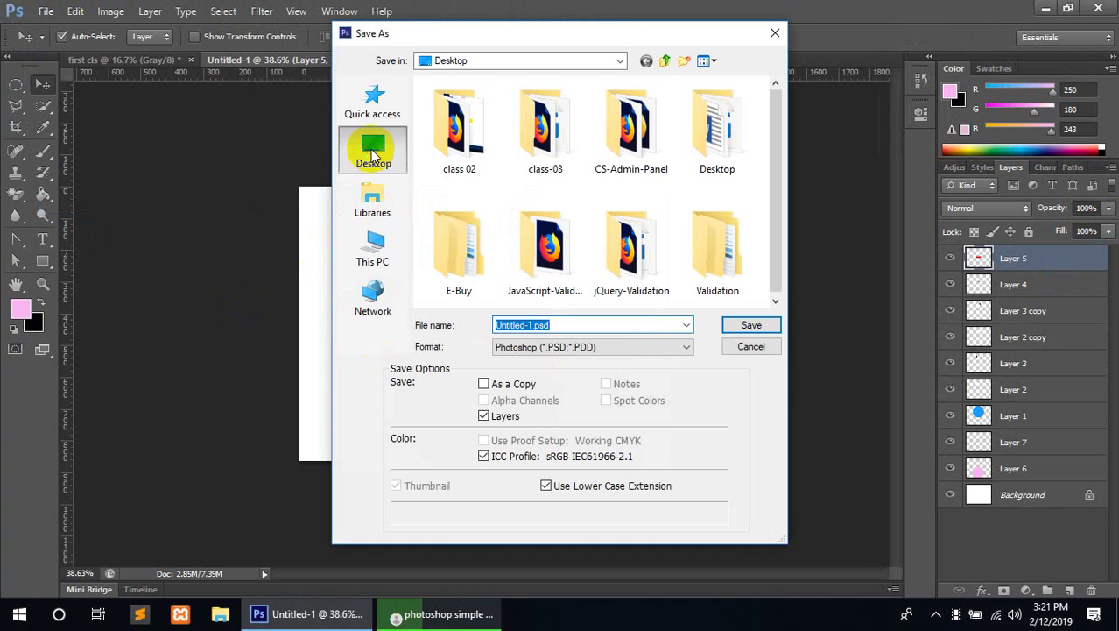
click(371, 155)
scroll(613, 245, down, 3)
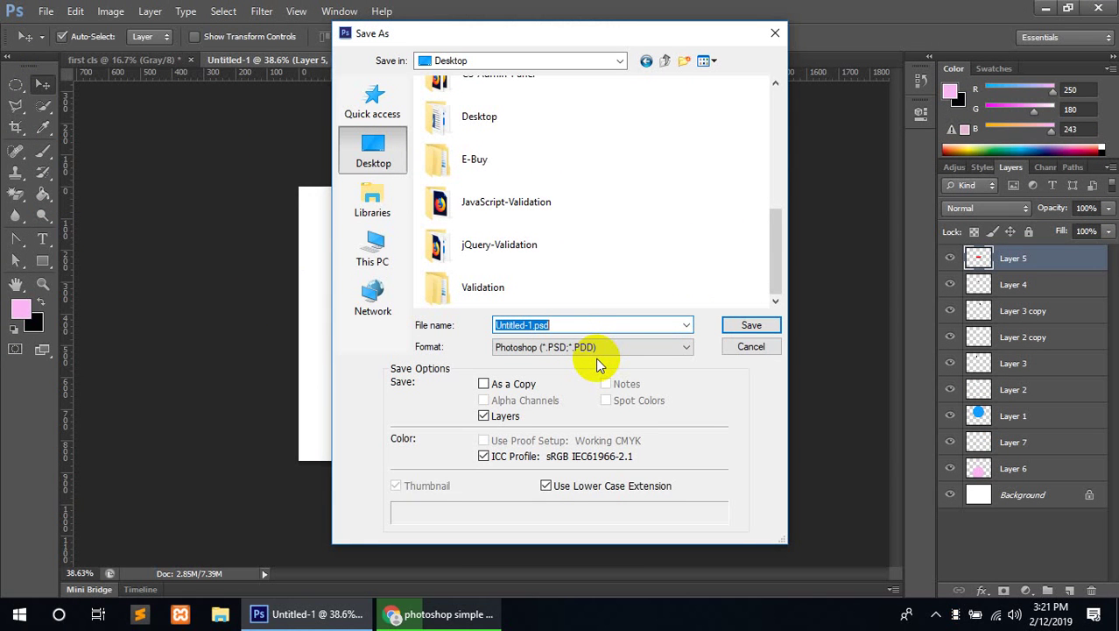
click(757, 327)
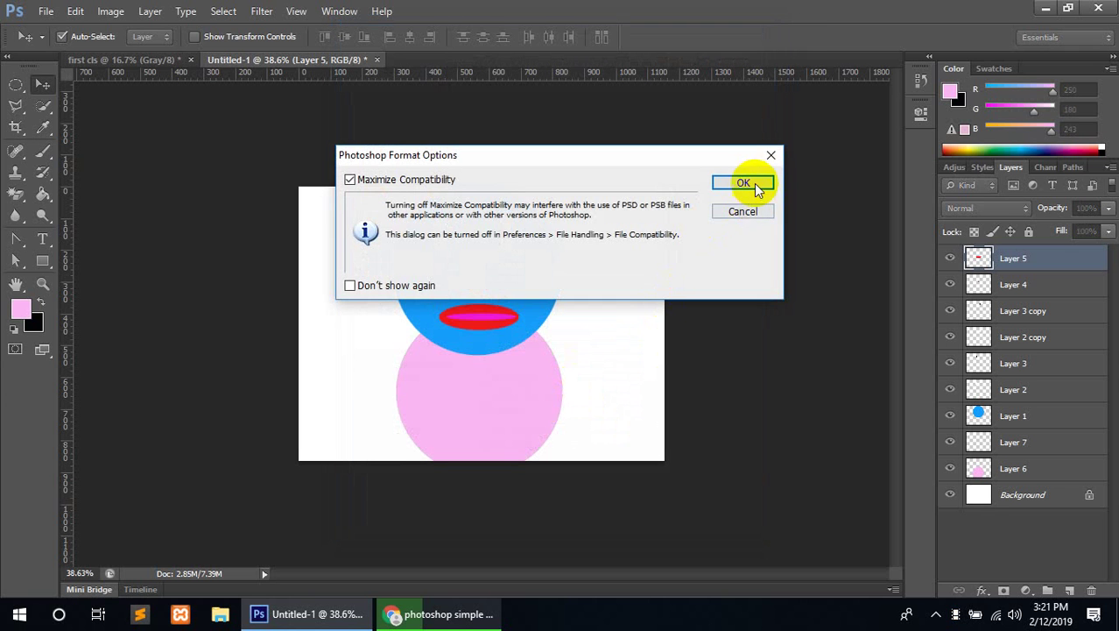
click(754, 182)
click(505, 295)
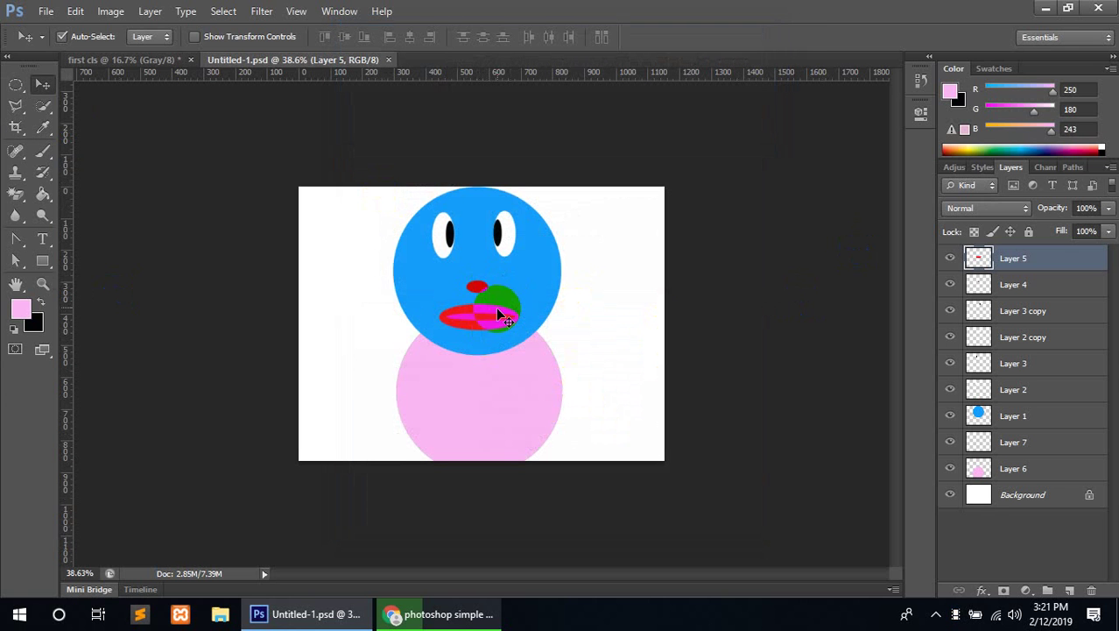
drag(497, 309, 496, 317)
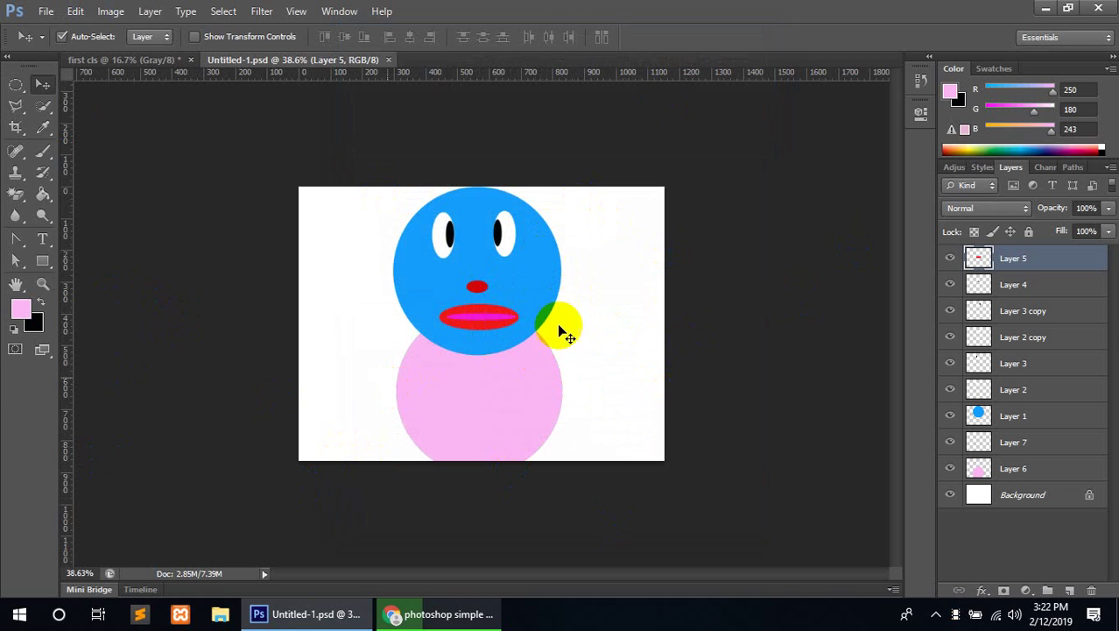
click(385, 522)
scroll(395, 497, up, 2)
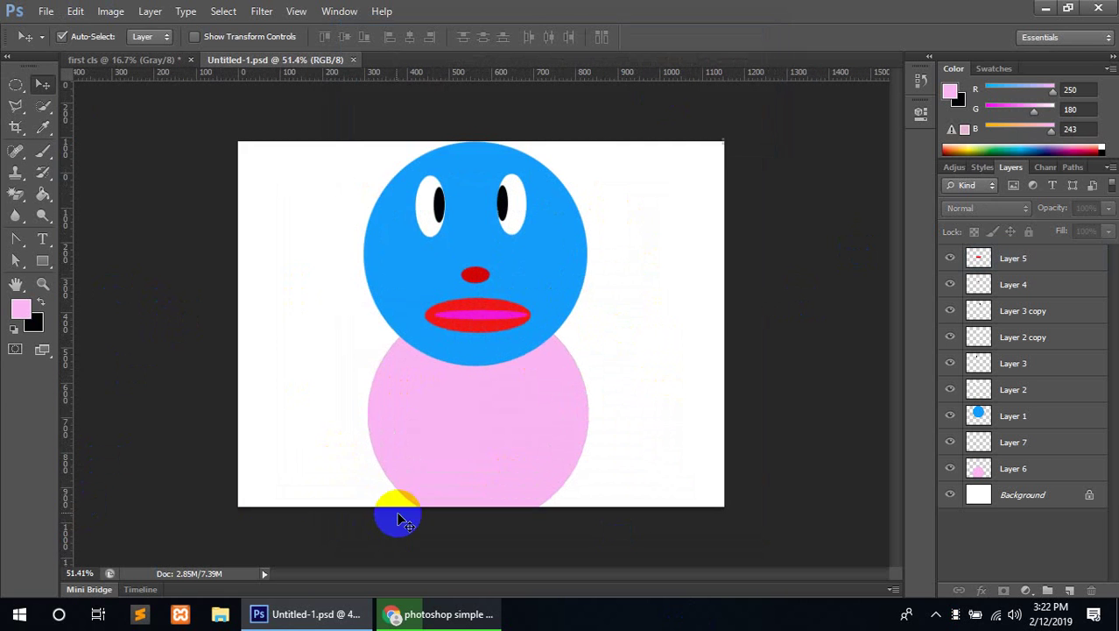
scroll(469, 457, down, 2)
scroll(465, 457, up, 3)
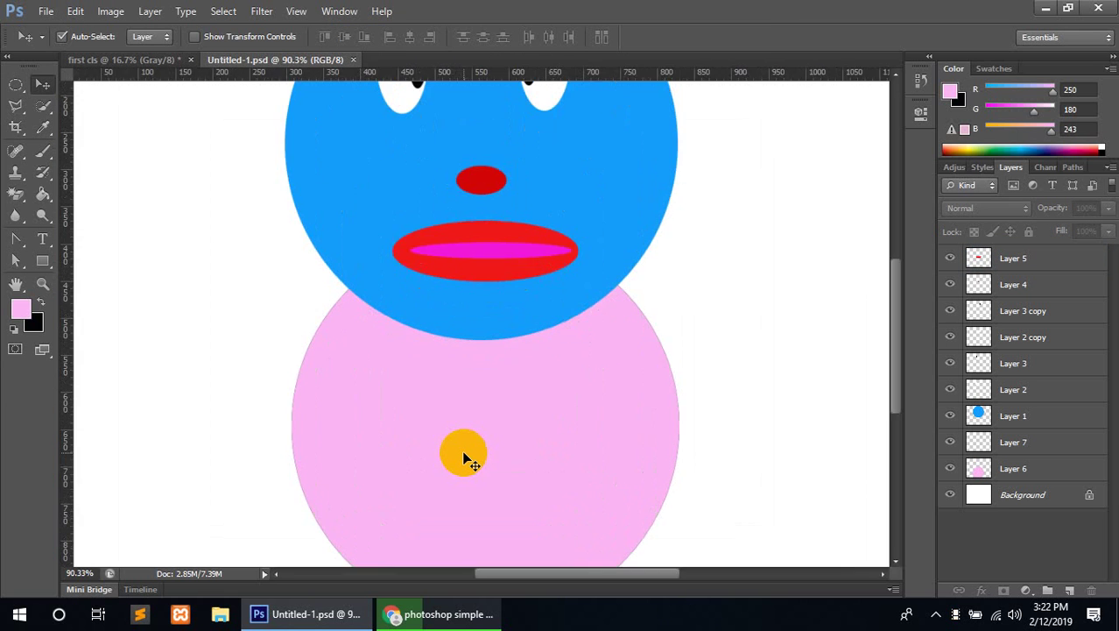
scroll(465, 457, down, 2)
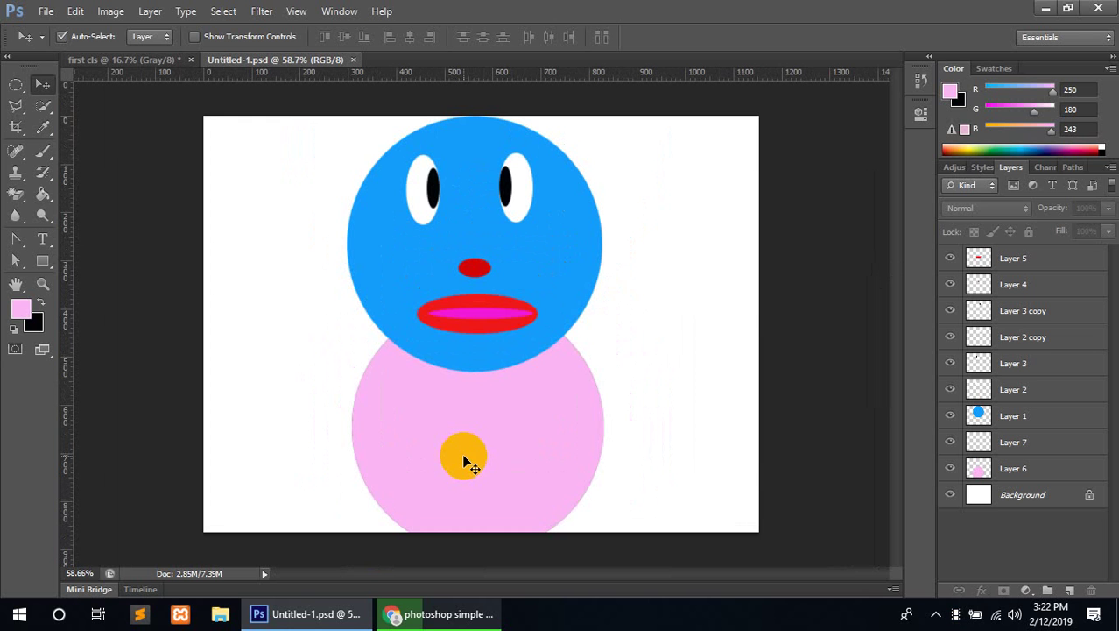
click(813, 367)
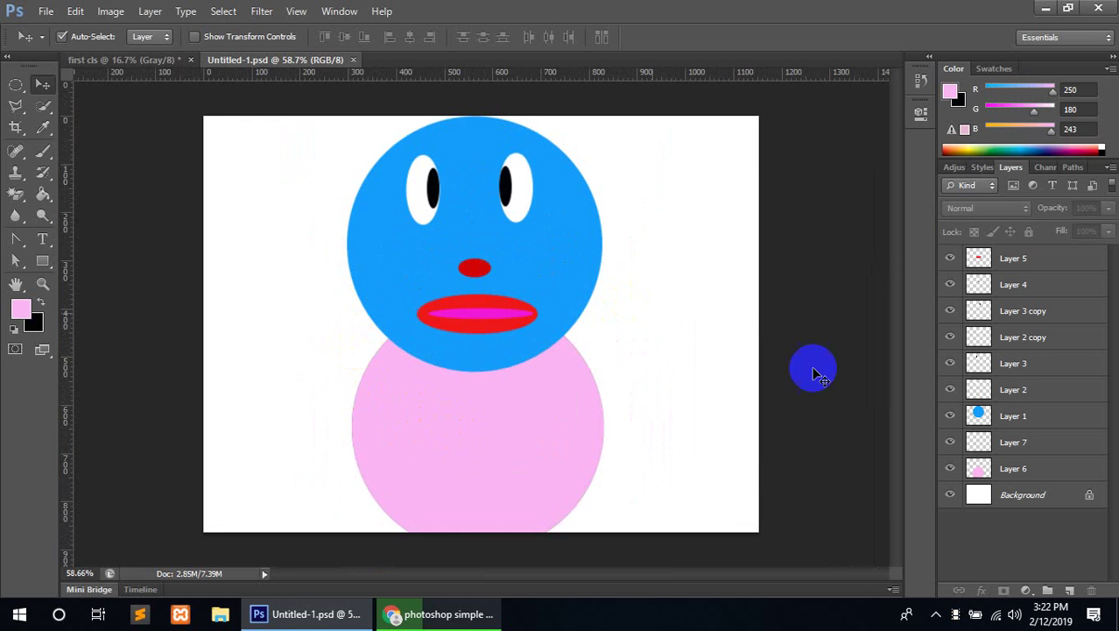
click(670, 620)
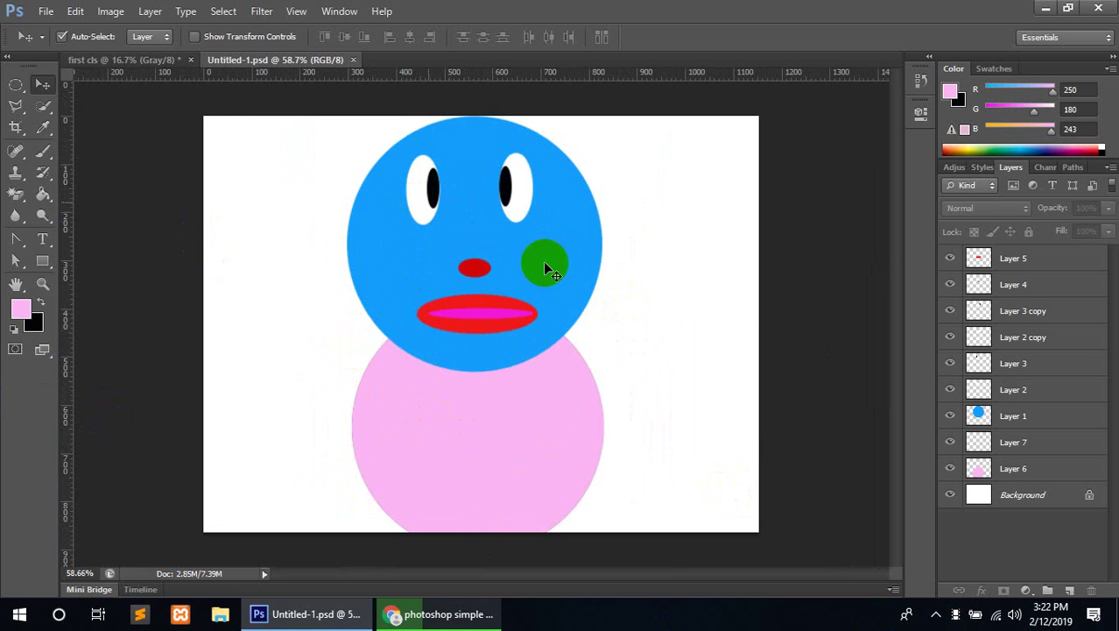
- Save a JPEG copy of the cartoon to the Desktop as Untitled-1.jpg at quality 12 Maximum with Baseline ("Standard")
click(47, 12)
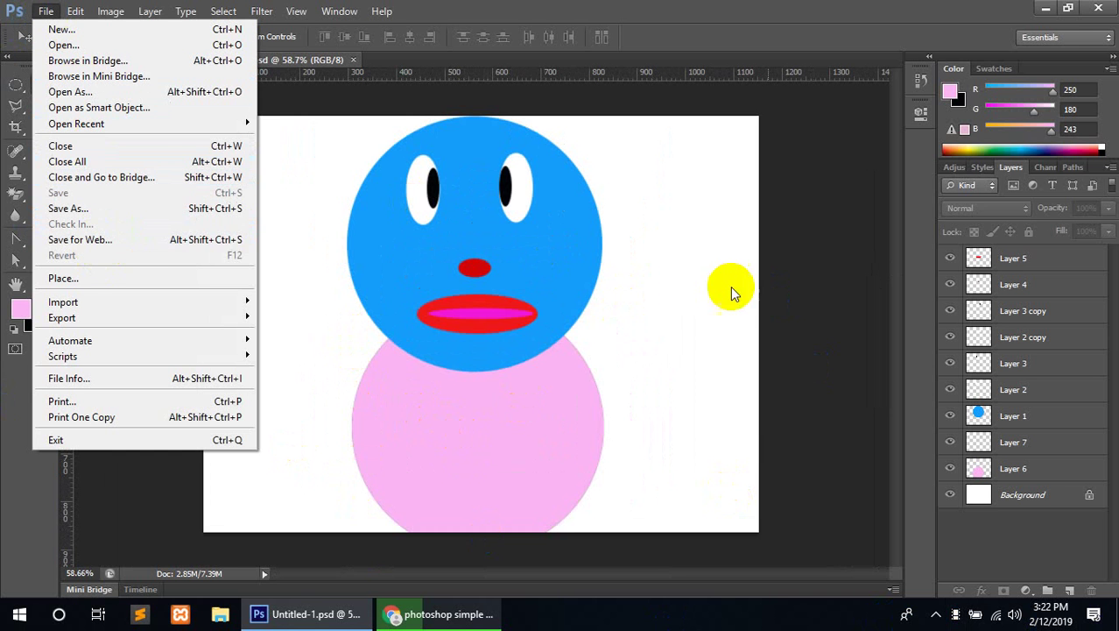
click(70, 214)
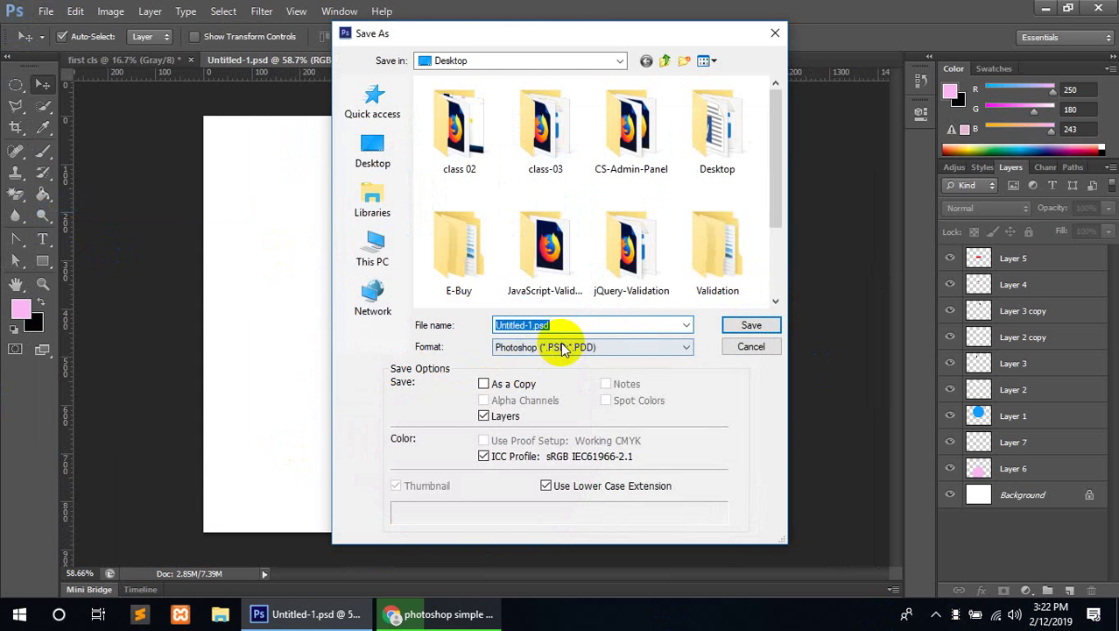
click(563, 348)
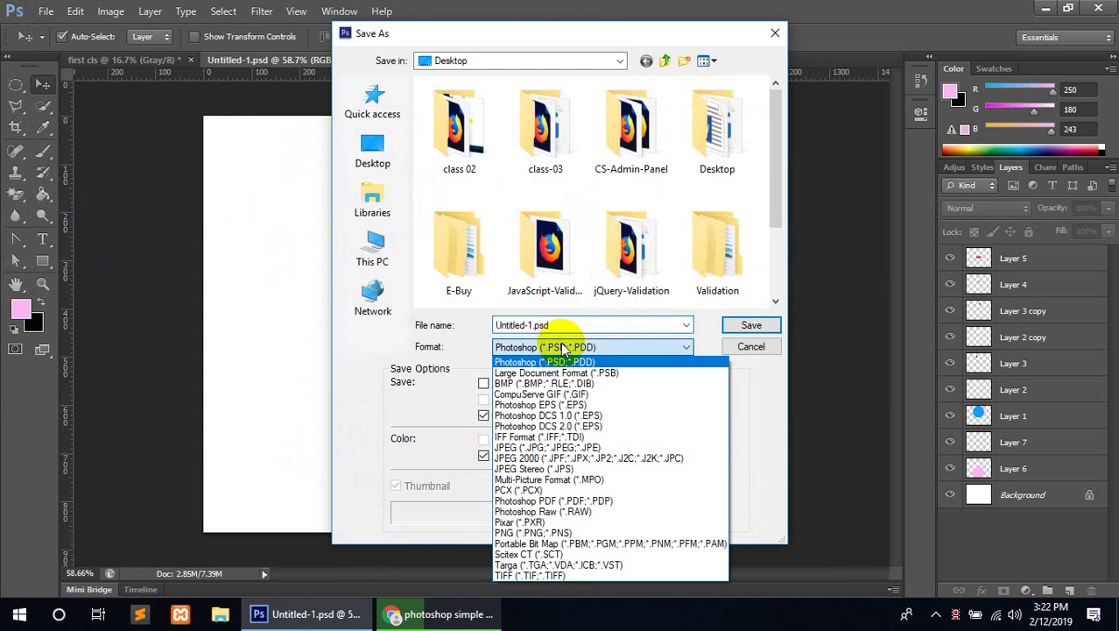
click(555, 447)
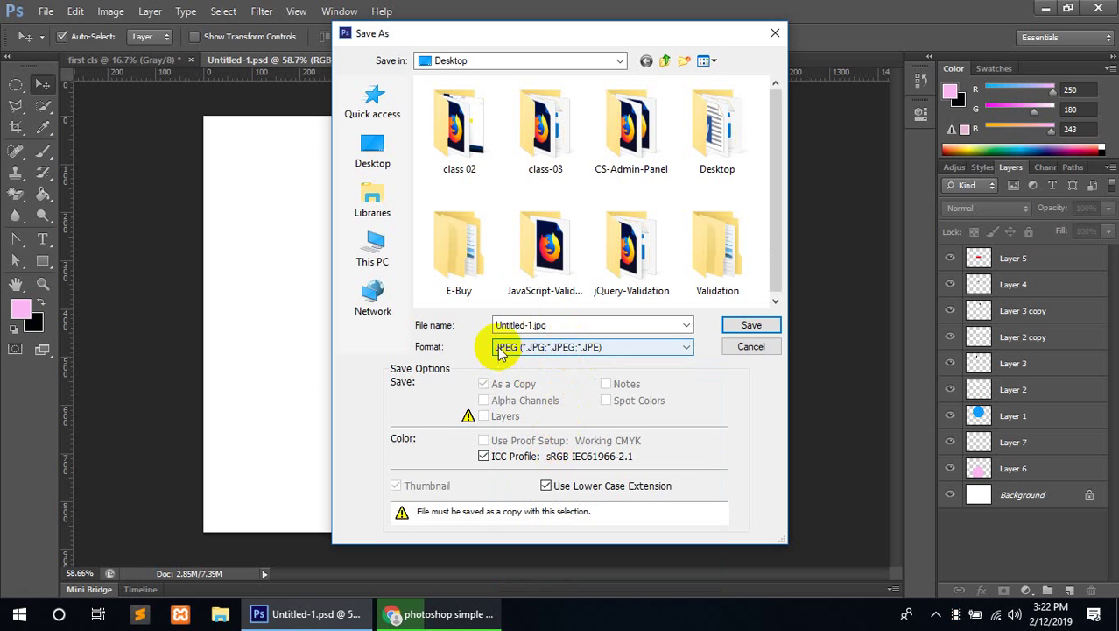
click(575, 324)
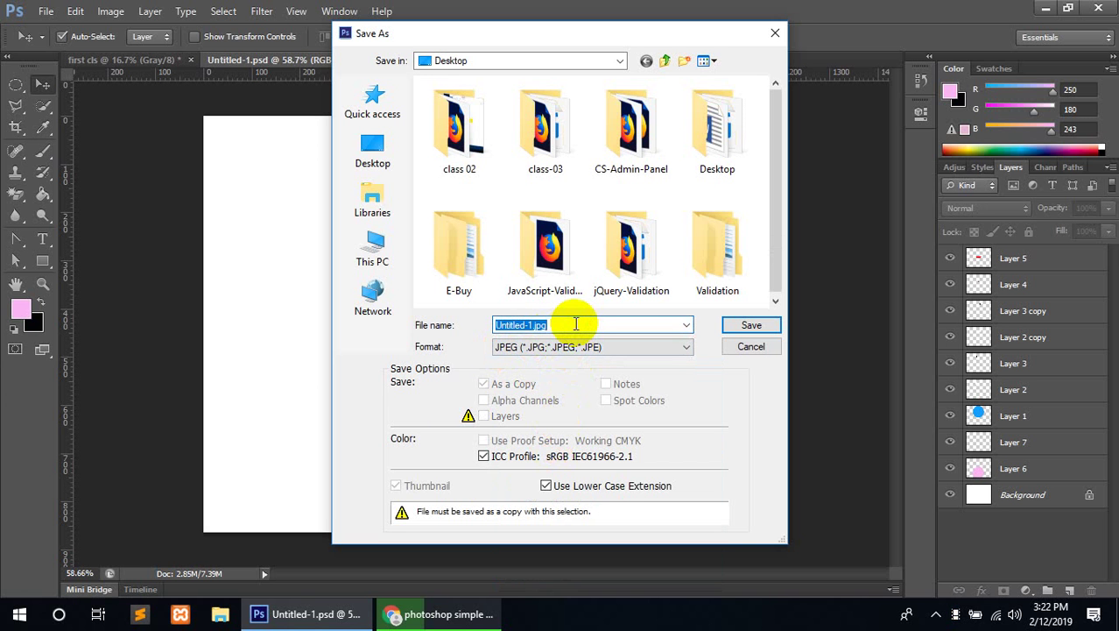
click(749, 325)
click(654, 150)
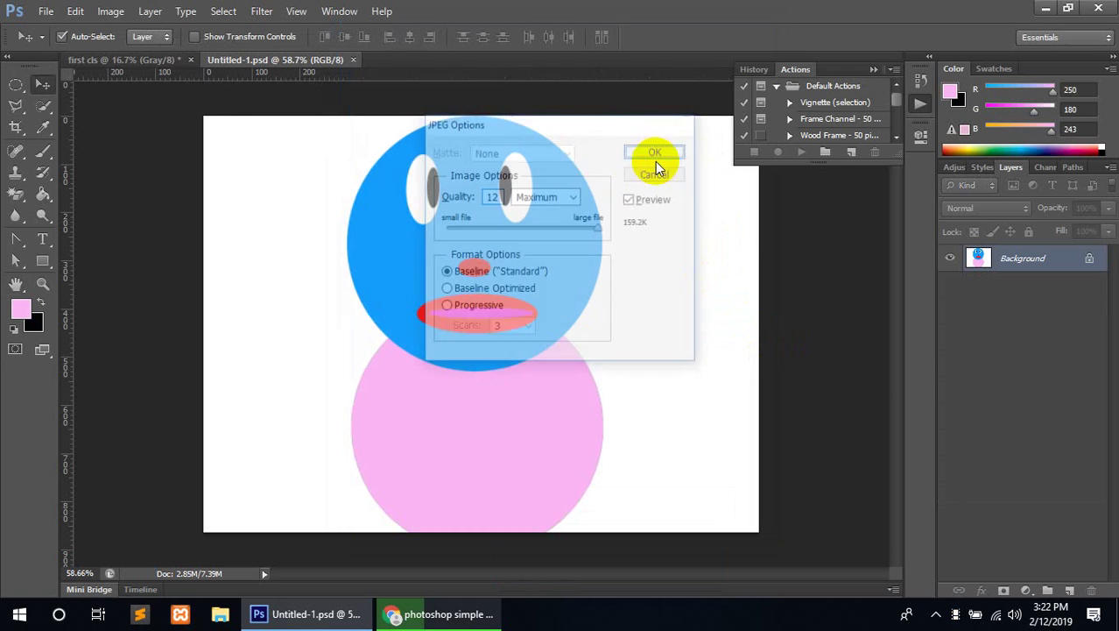
- Minimize Photoshop and Chrome to reach the desktop and open Untitled-1.jpg in Photos
click(1046, 9)
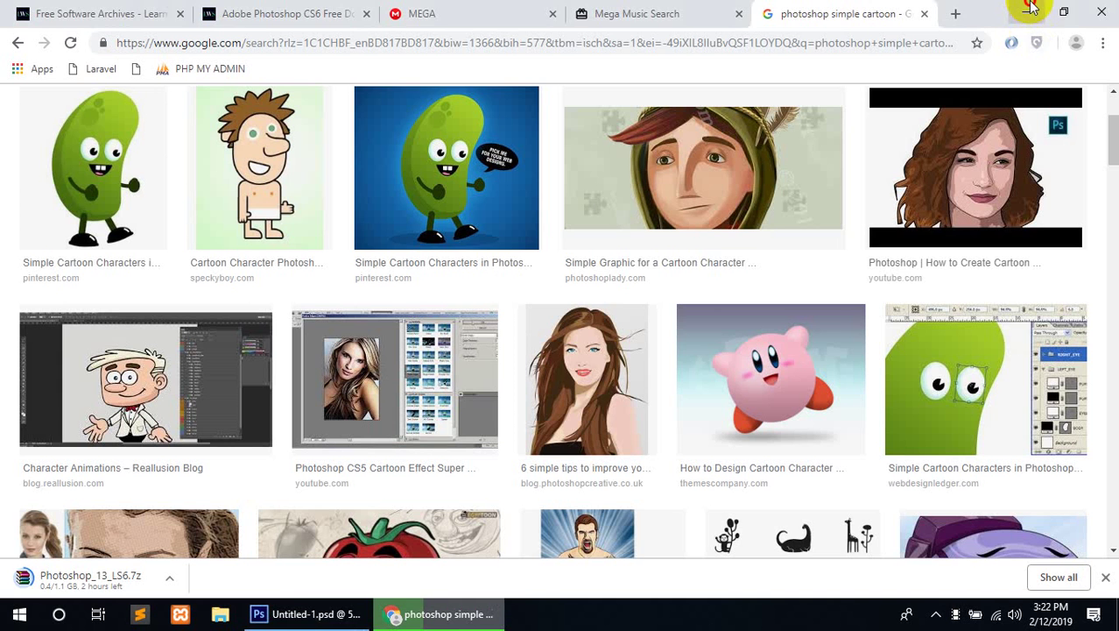
click(1023, 8)
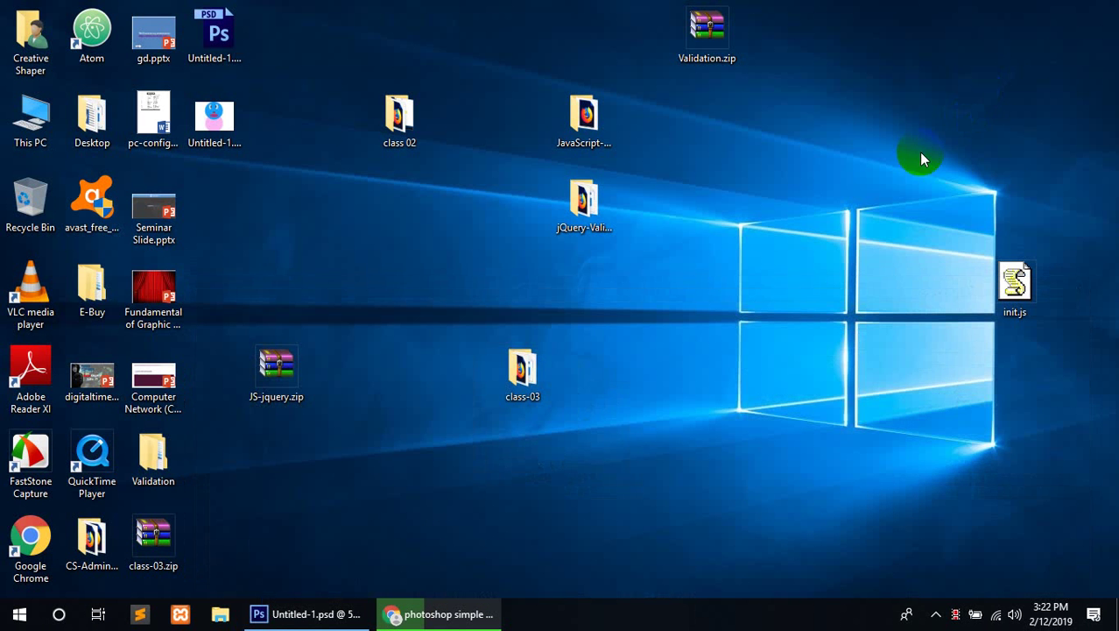
click(226, 119)
double_click(226, 124)
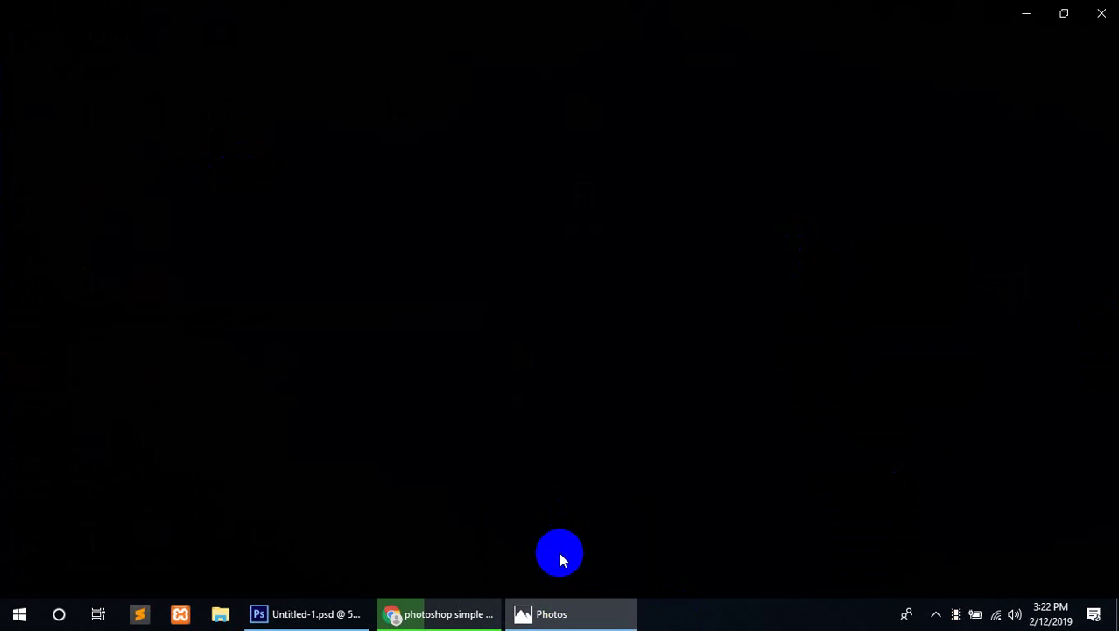
- Minimize the Chrome window again and bring Photos to the front to view the JPEG copy
mouse_move(563, 618)
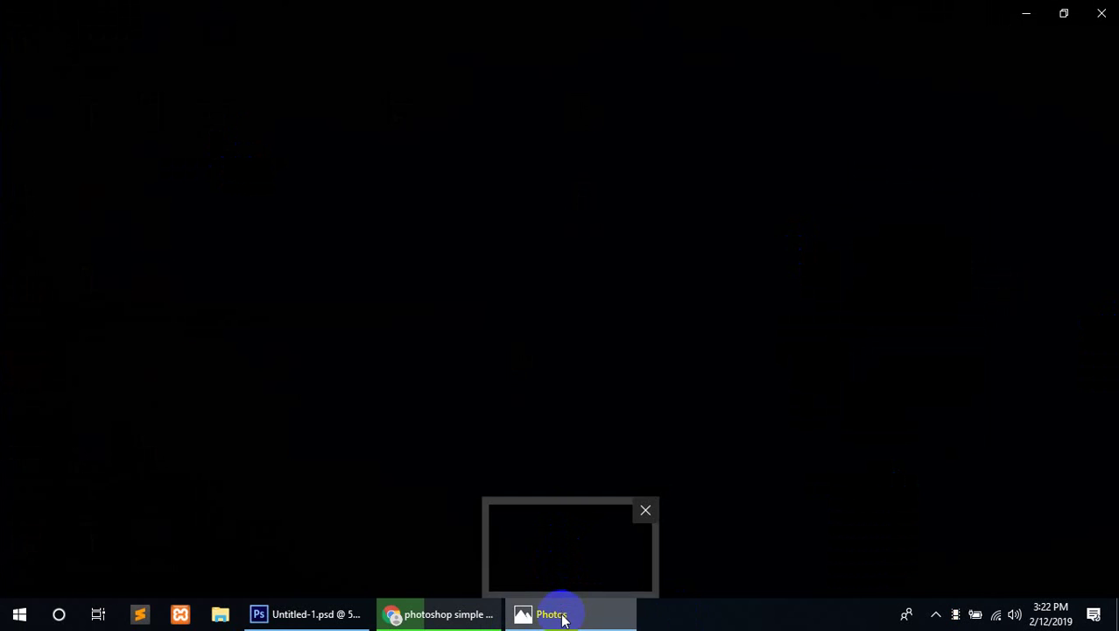
click(578, 568)
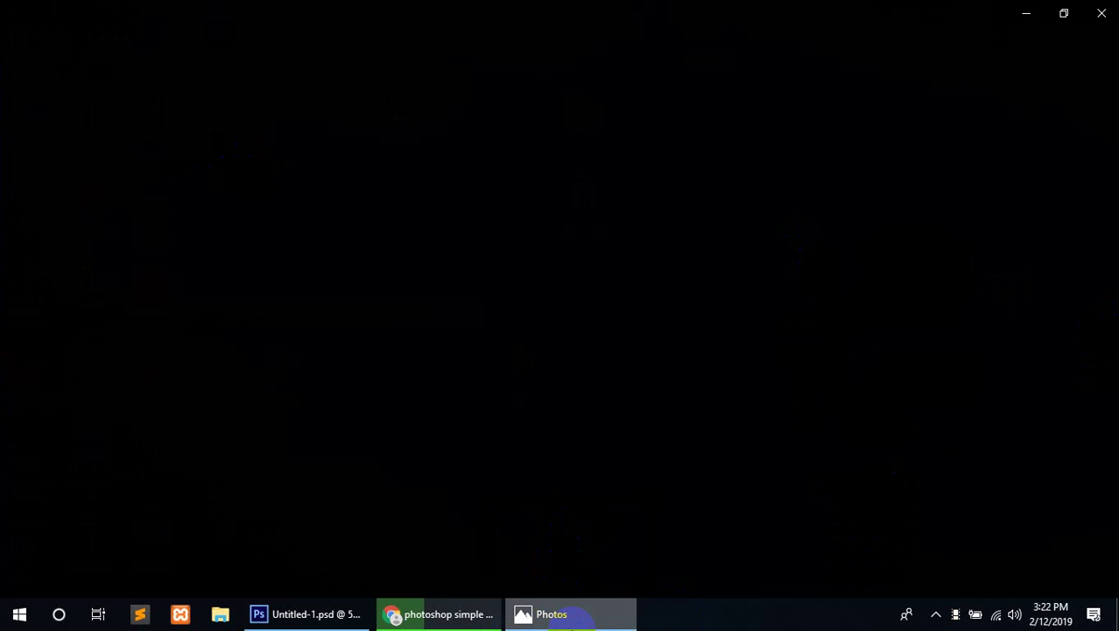
mouse_move(539, 611)
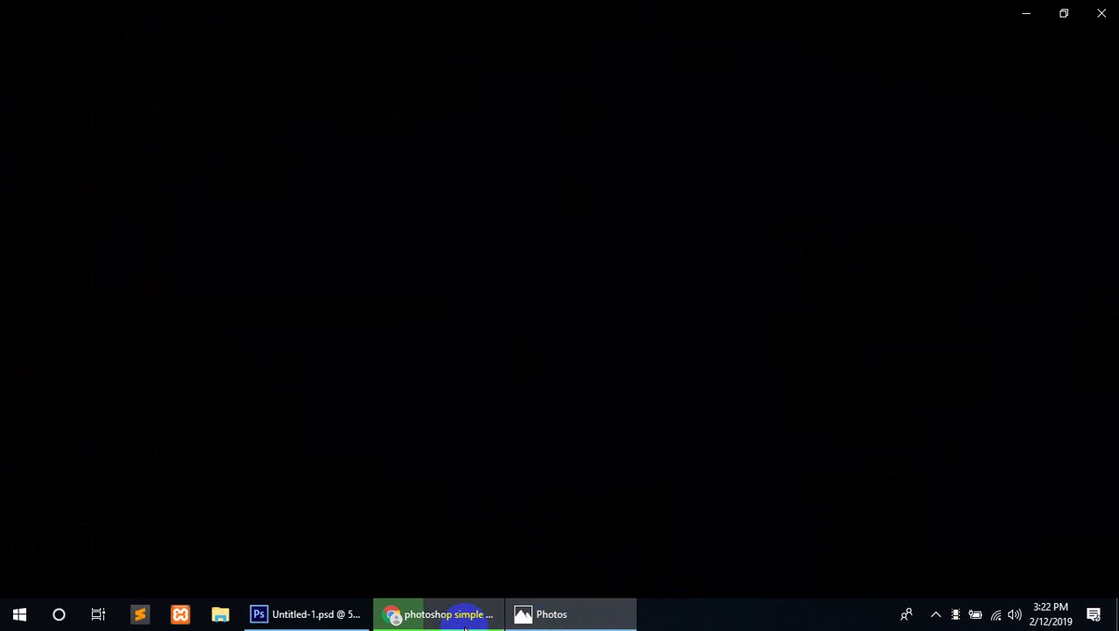
mouse_move(465, 620)
click(465, 506)
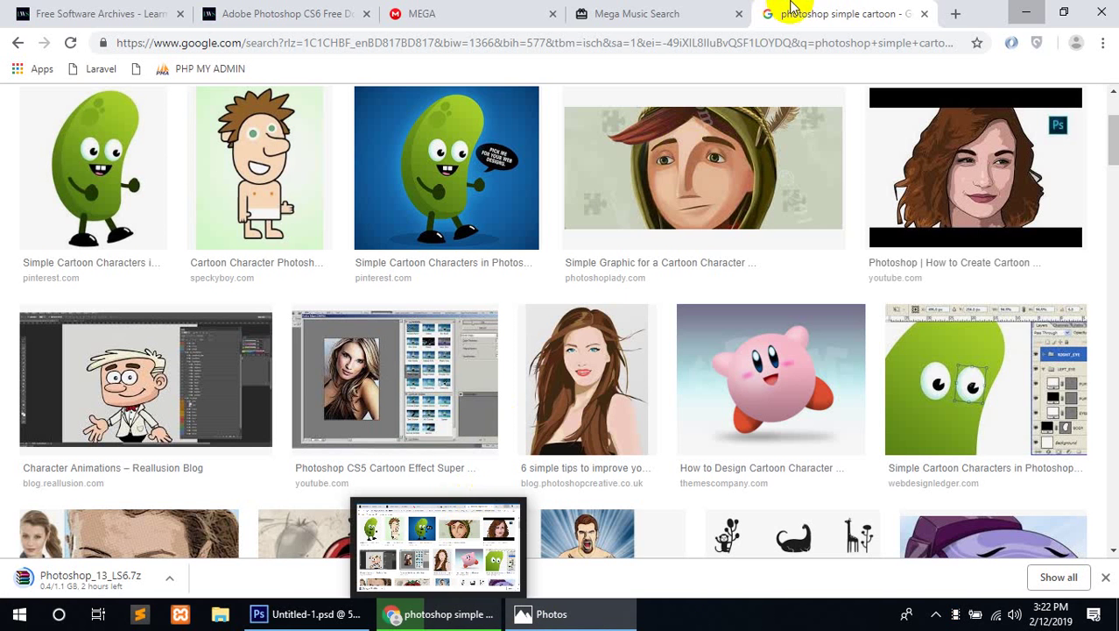
click(1025, 13)
click(612, 614)
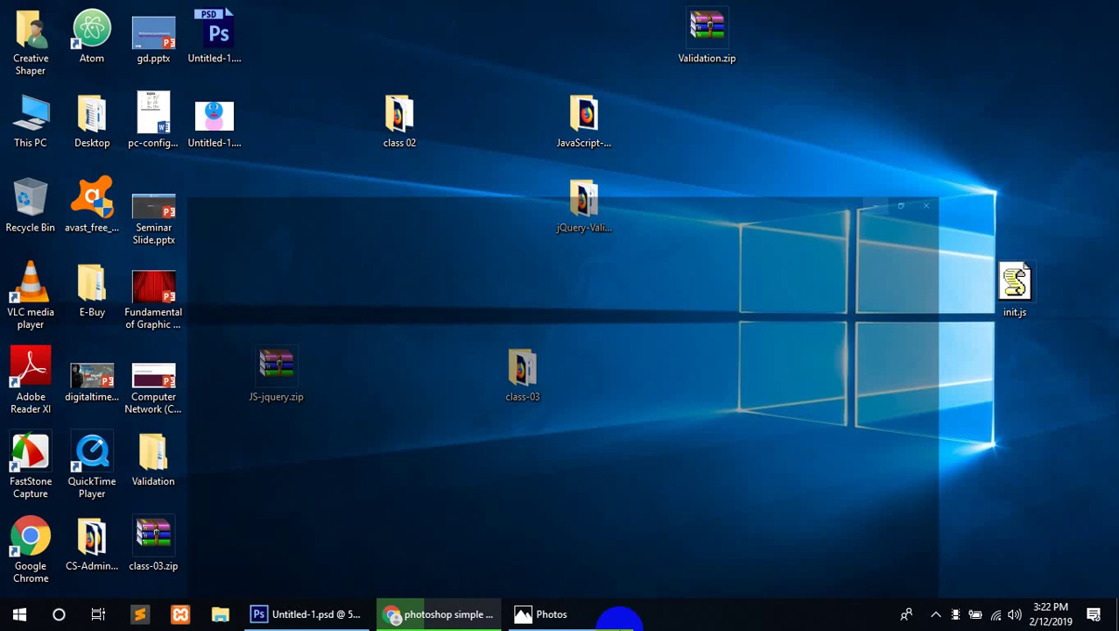
click(626, 613)
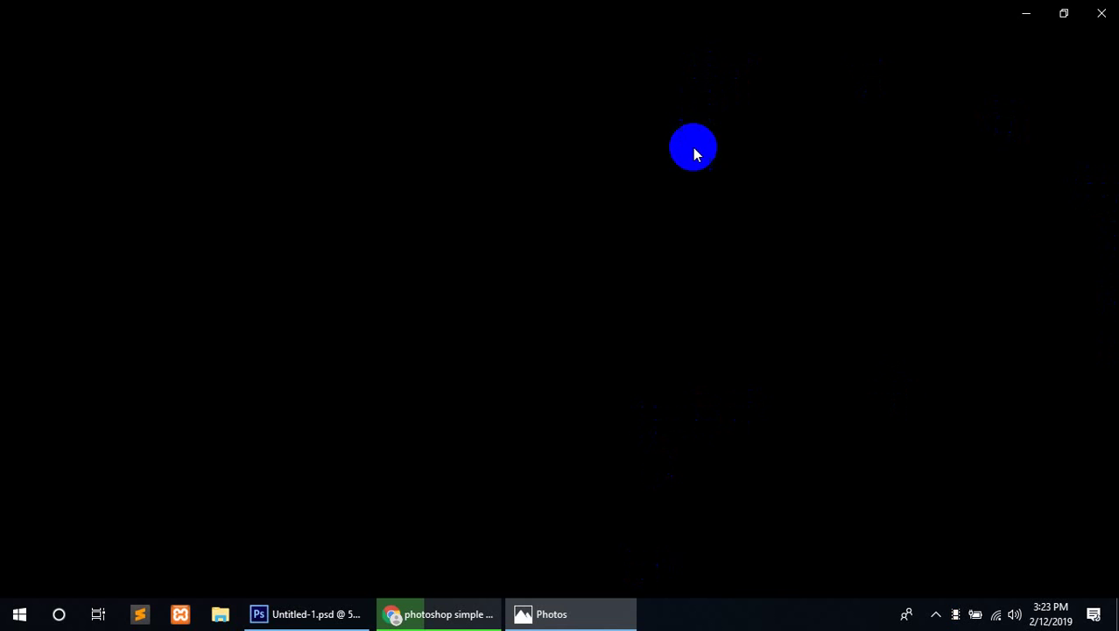
mouse_move(619, 622)
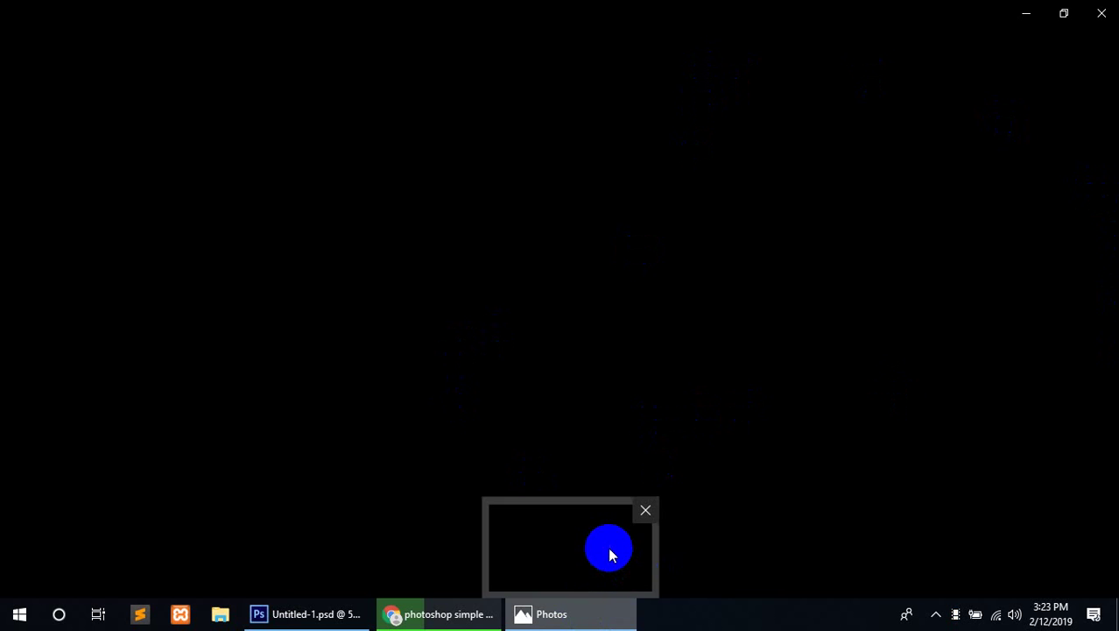
- Switch back to Photoshop and look over the cartoon character in Untitled-1.psd
mouse_move(299, 616)
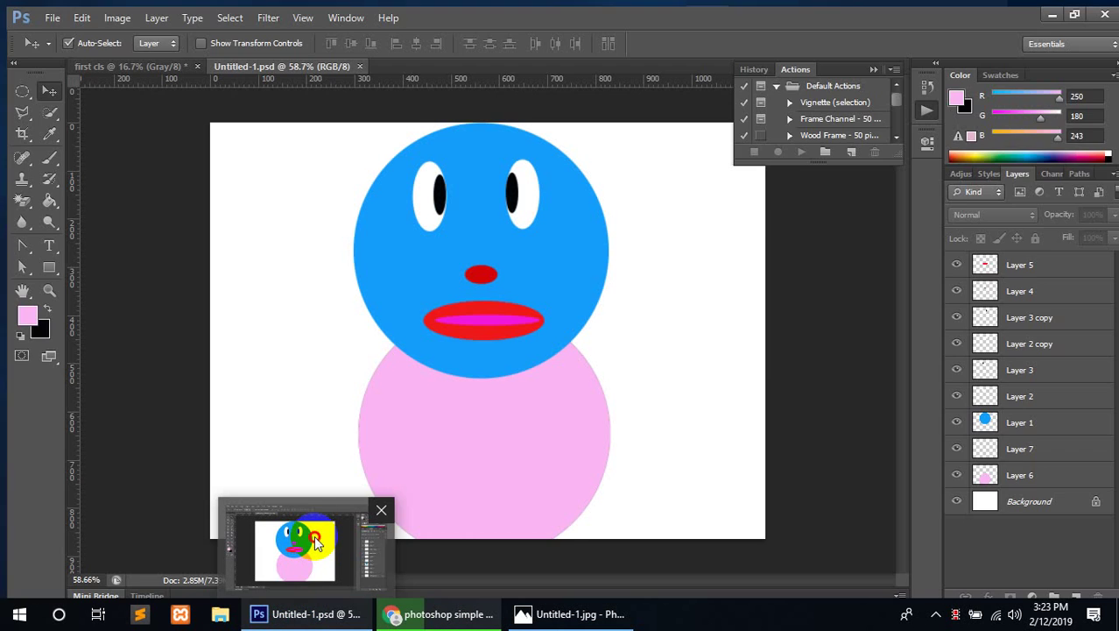
click(313, 535)
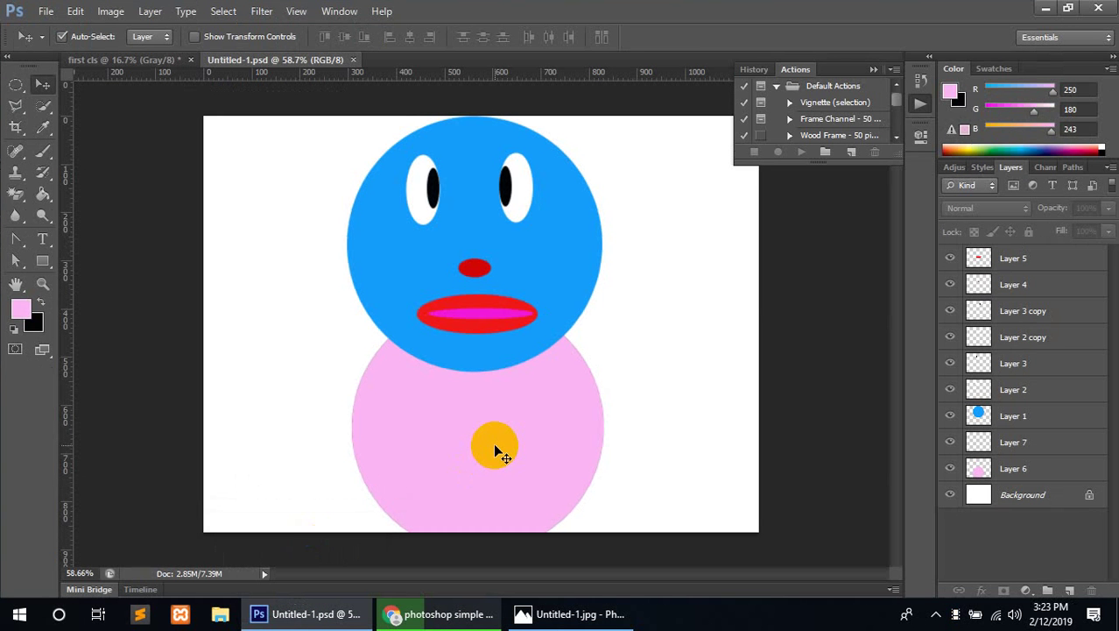
drag(493, 442, 525, 350)
key(ctrl+0)
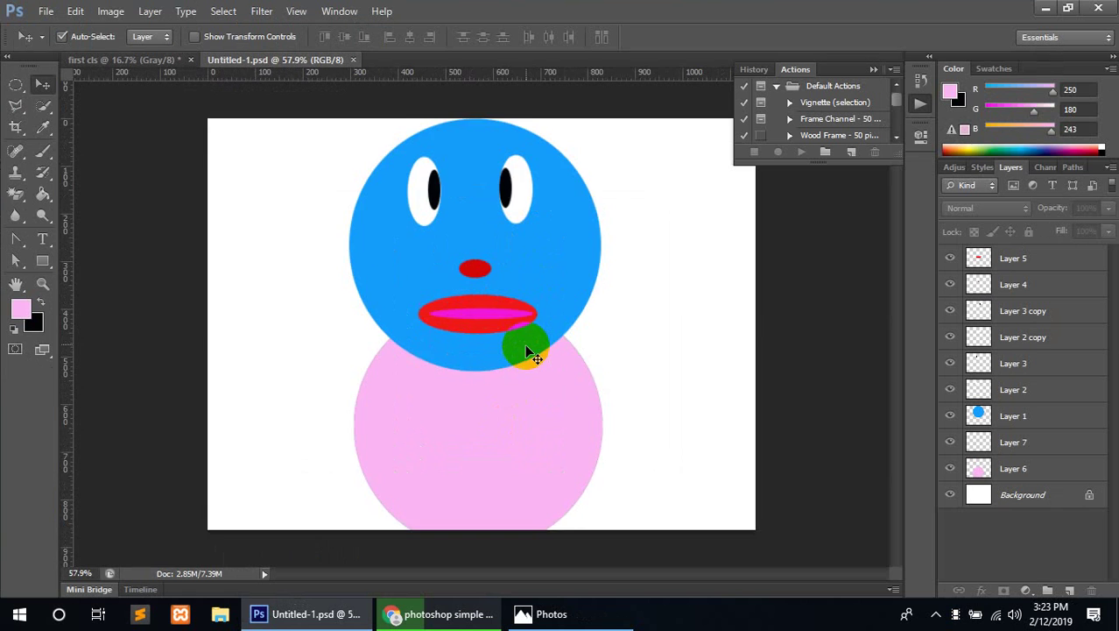
scroll(525, 351, up, 1)
scroll(525, 350, down, 3)
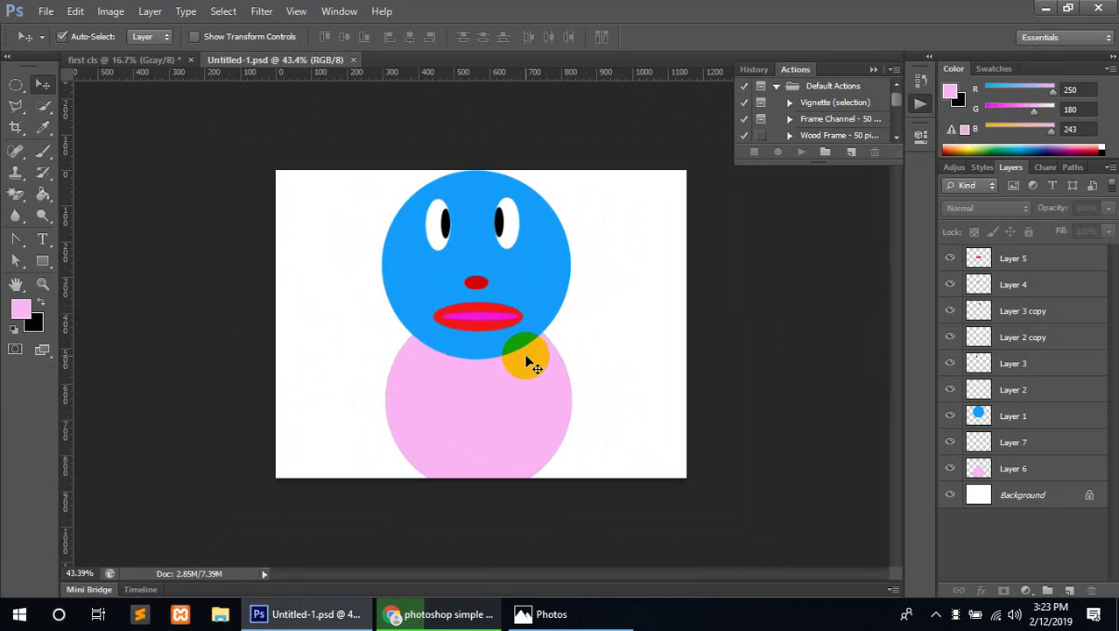
scroll(530, 361, up, 3)
scroll(530, 361, down, 1)
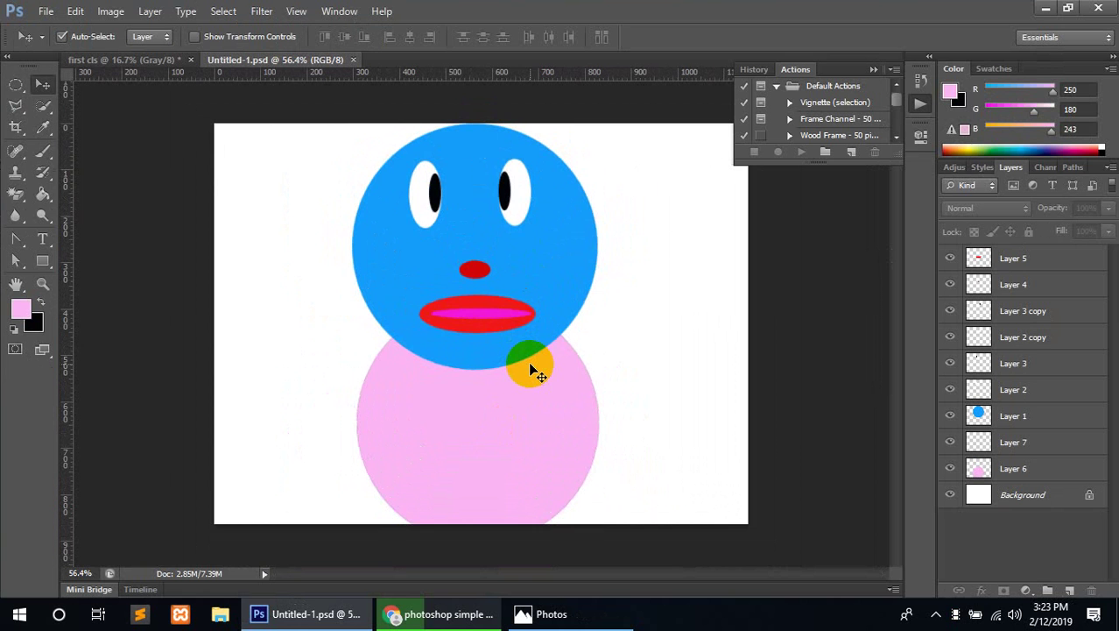
drag(538, 373, 533, 428)
scroll(533, 430, up, 2)
scroll(533, 430, down, 1)
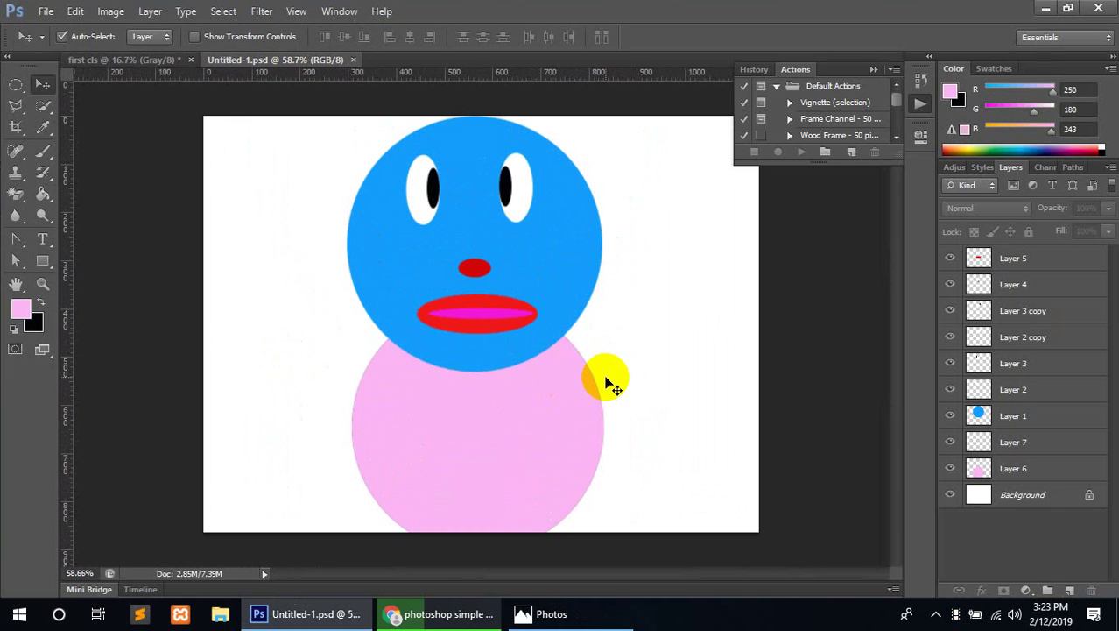
- Examine the cartoon's separate layers by selecting Layer 5, Layer 3 copy, the face and the mouth, and clear the layer selection
scroll(610, 383, down, 2)
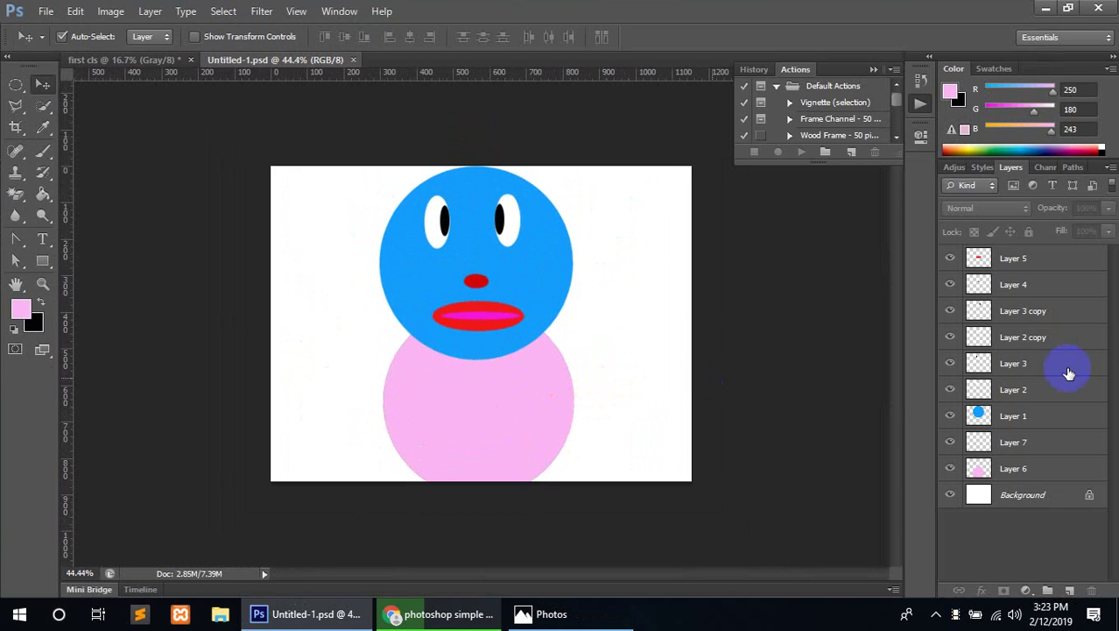
click(1065, 262)
click(1051, 310)
click(467, 227)
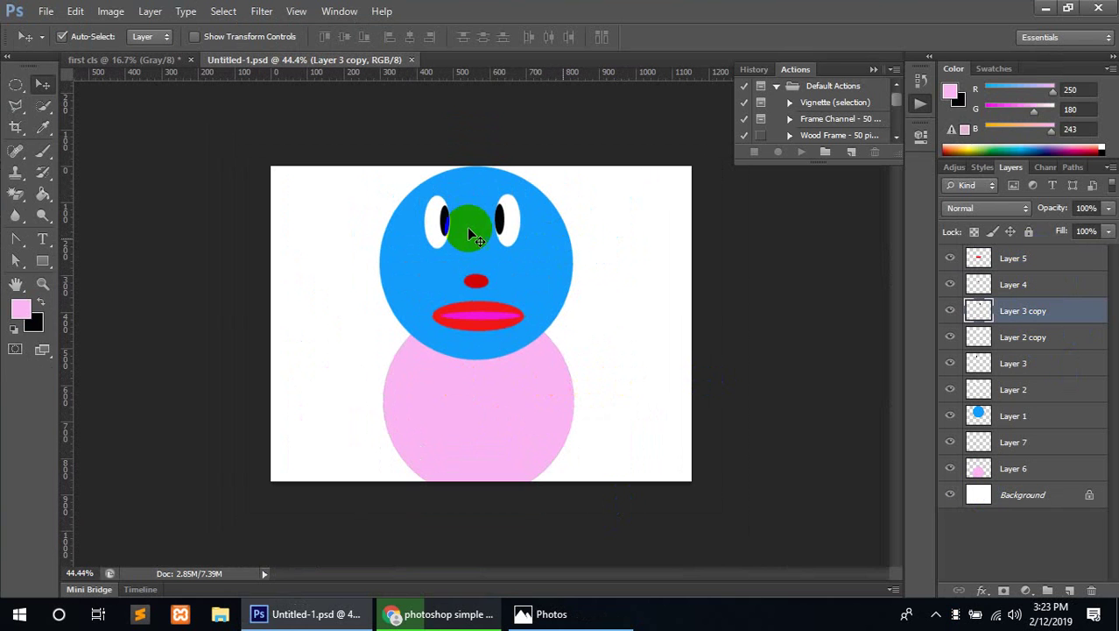
click(495, 313)
click(641, 320)
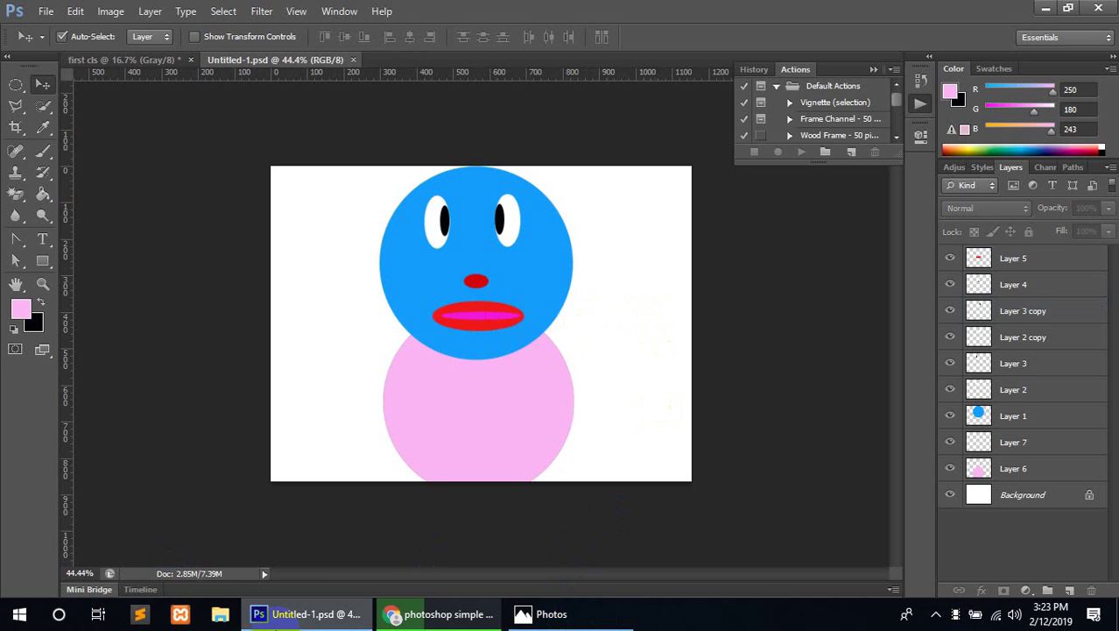
- Minimize Photoshop, close Untitled-1.jpg in Photos to return to the desktop, and bring up the desktop's options
click(304, 623)
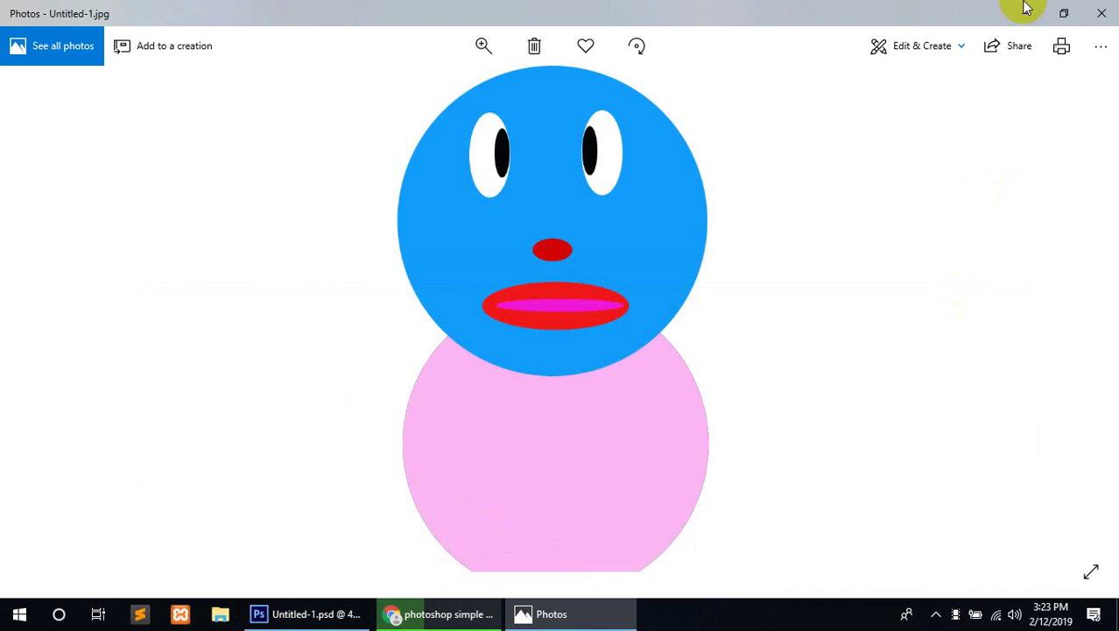
click(1101, 13)
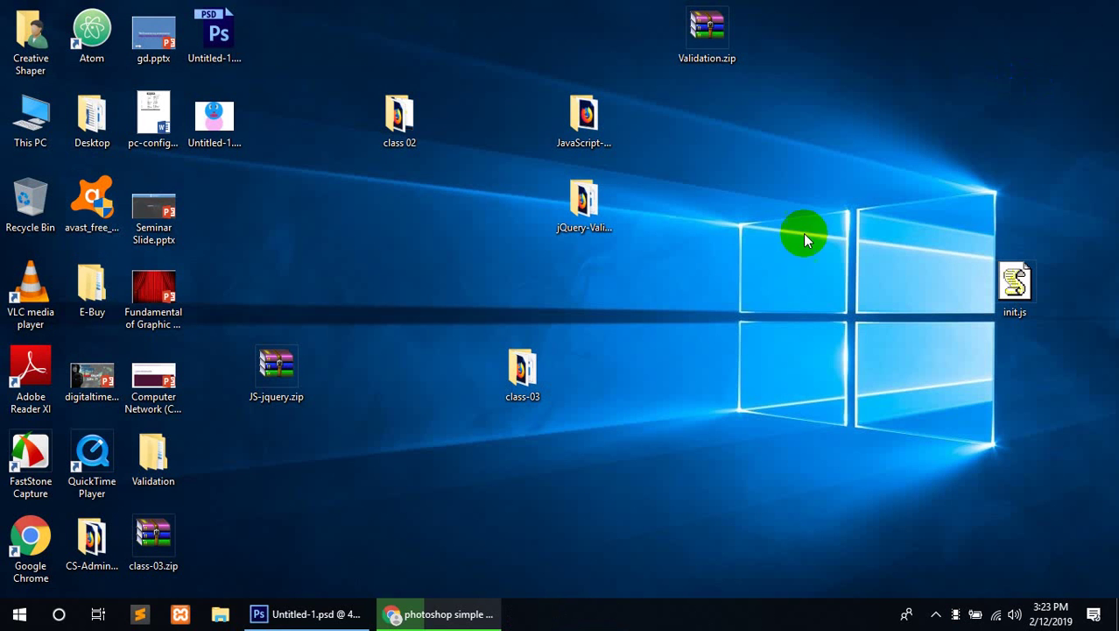
right_click(767, 258)
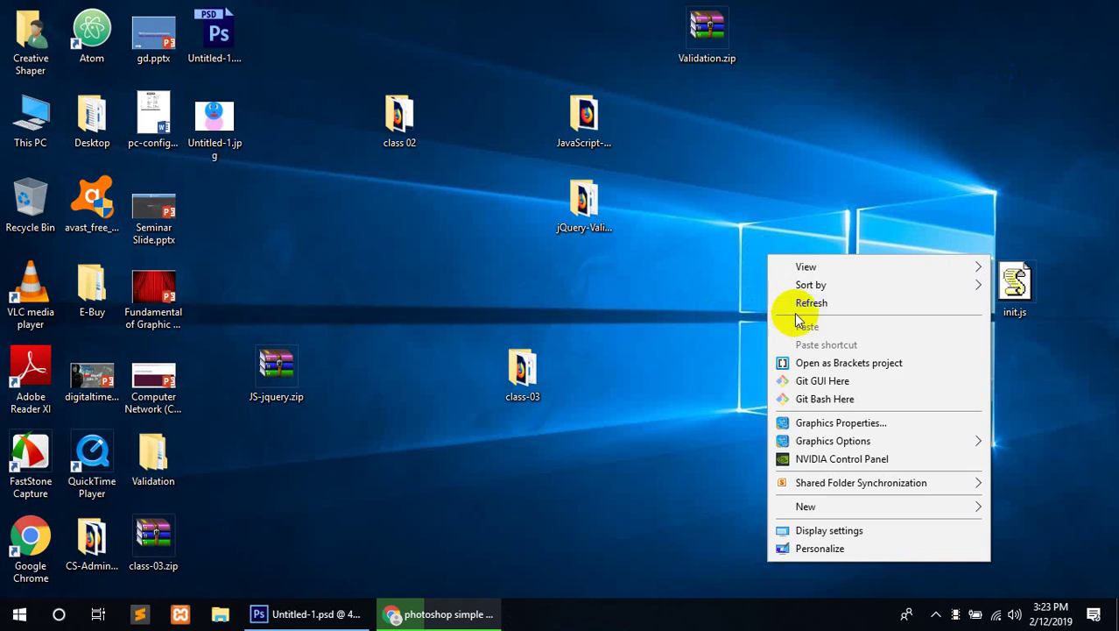